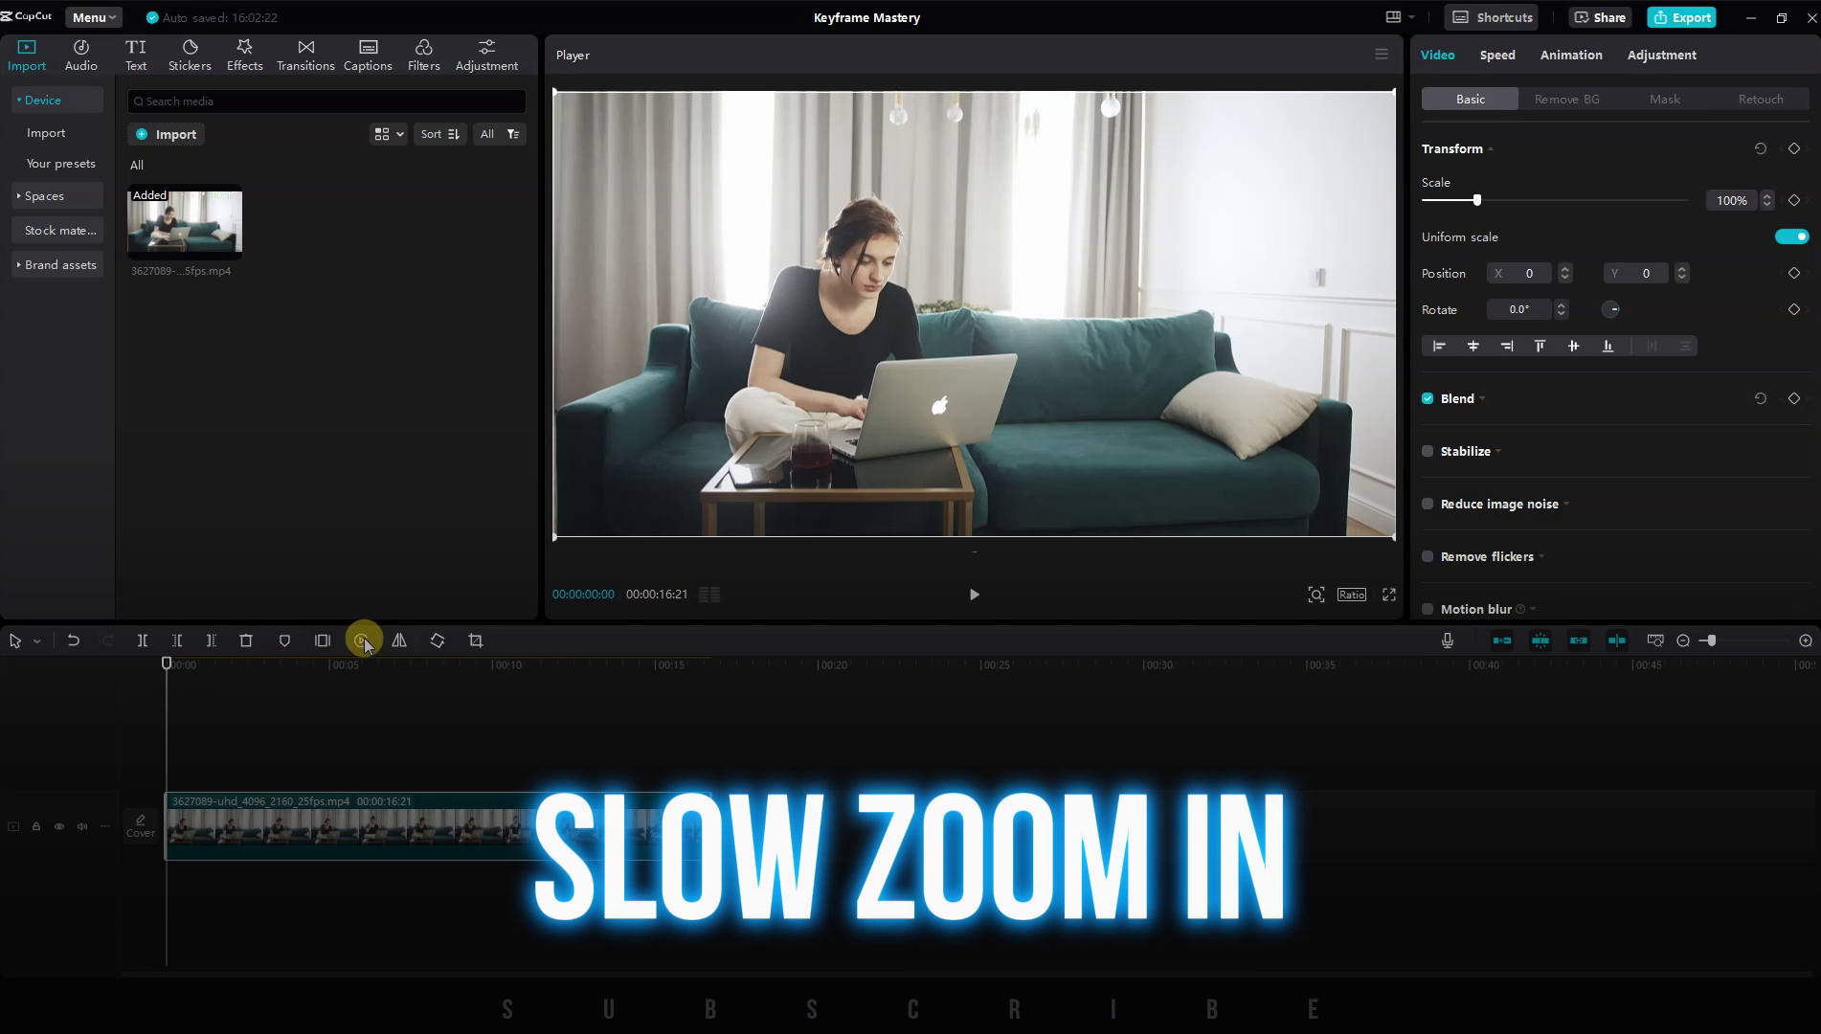
Add a scale keyframe to the clip at 00:00:02:27, keeping the scale at 100%
{"action": "left_click_drag", "start_coordinate": [368, 663], "coordinate": [257, 756]}
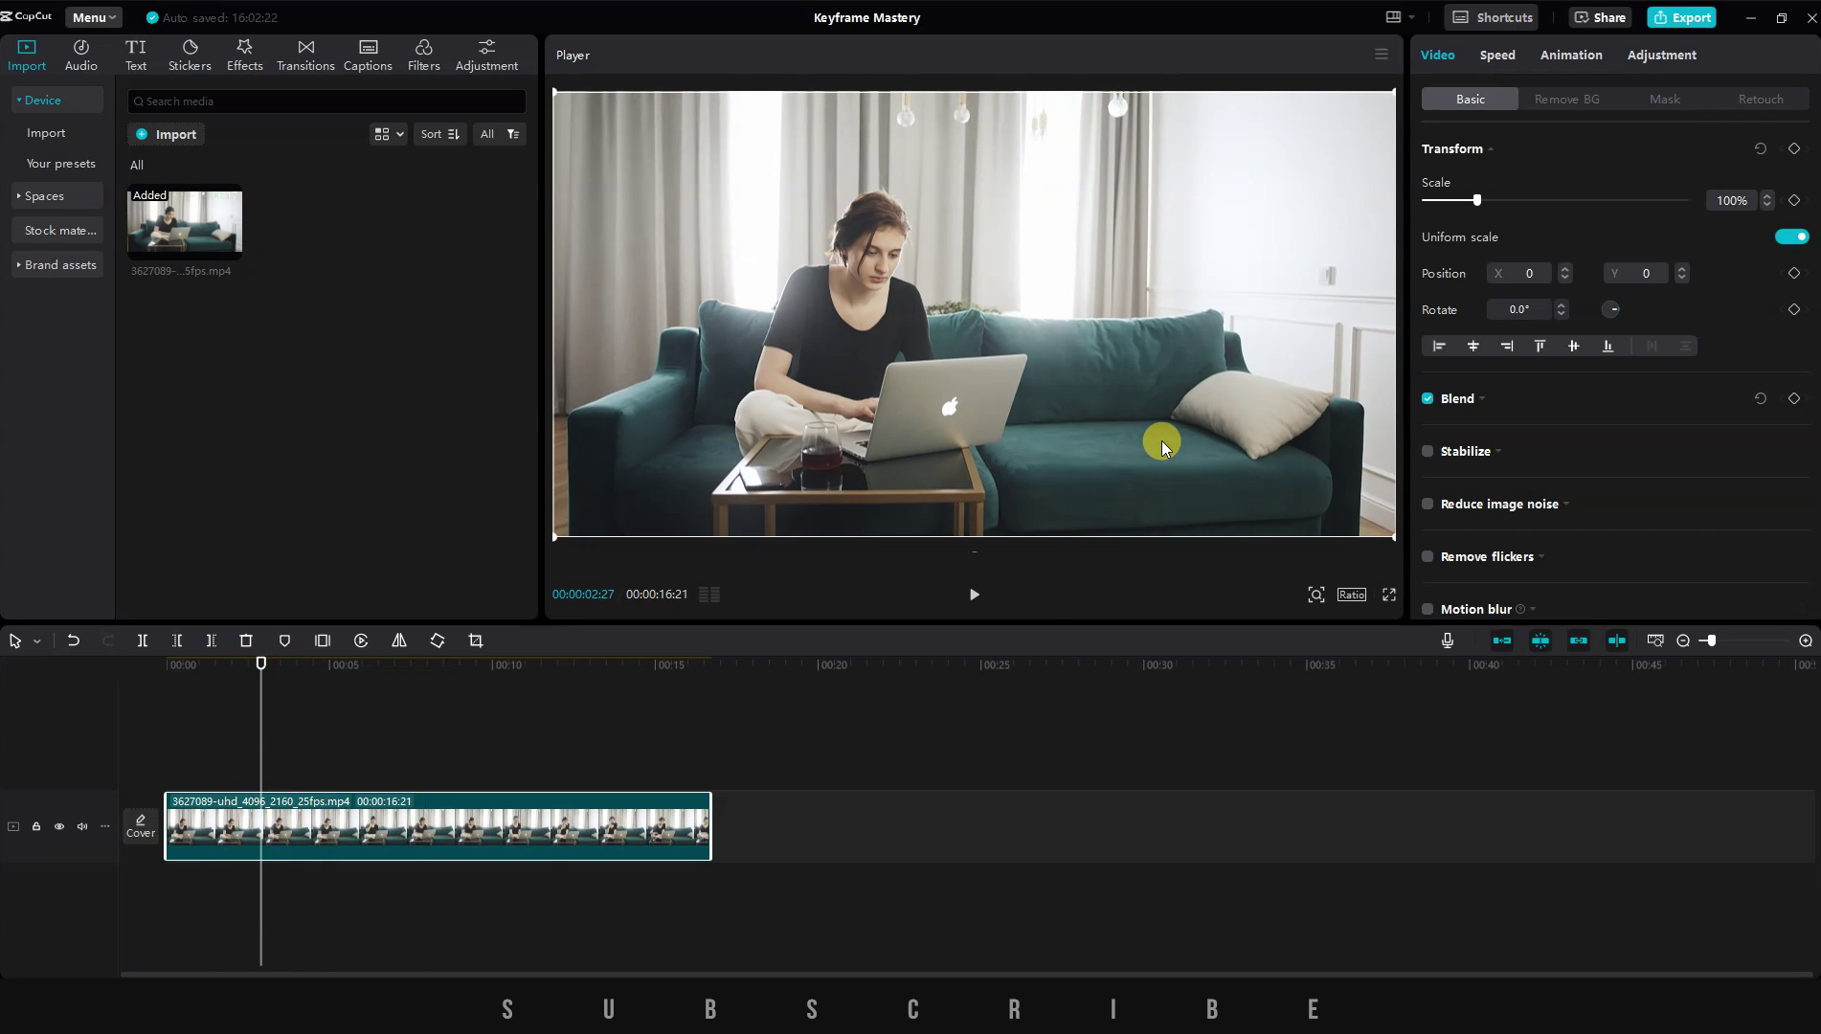
{"action": "left_click", "coordinate": [1794, 201]}
{"action": "left_click_drag", "start_coordinate": [1478, 201], "coordinate": [1487, 203]}
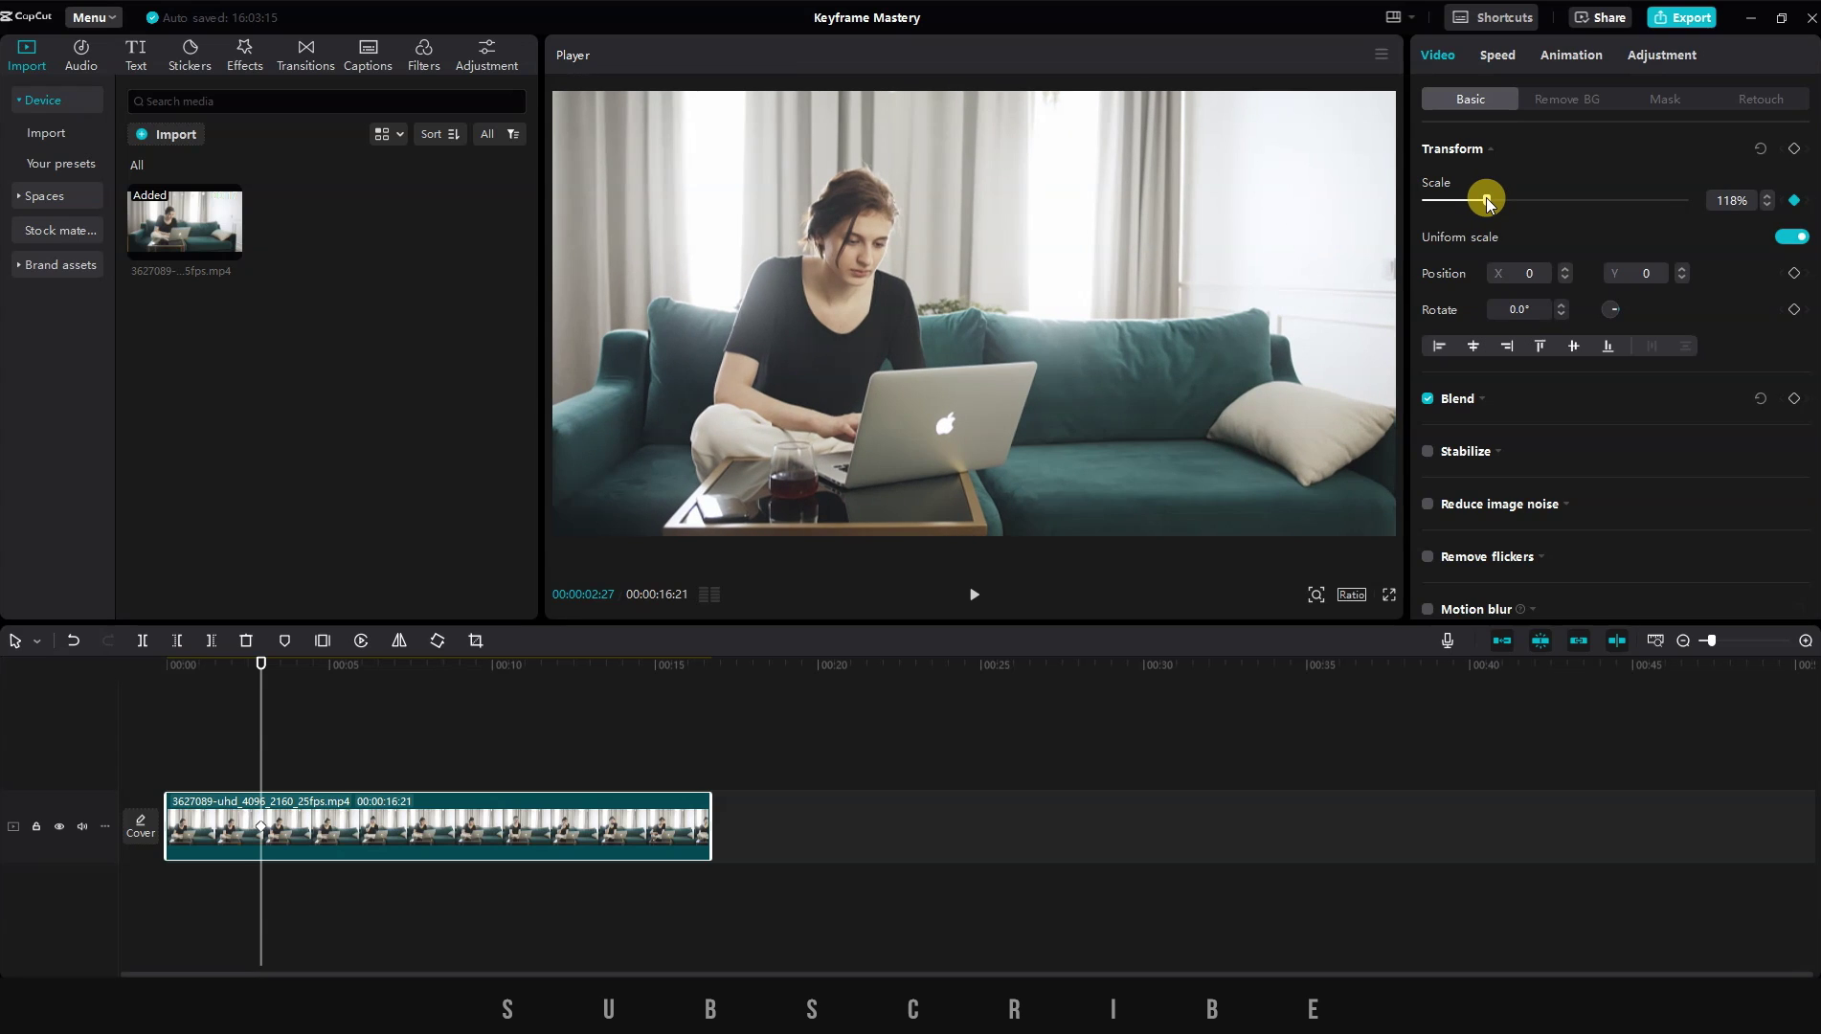
{"action": "key", "text": "ctrl+z"}
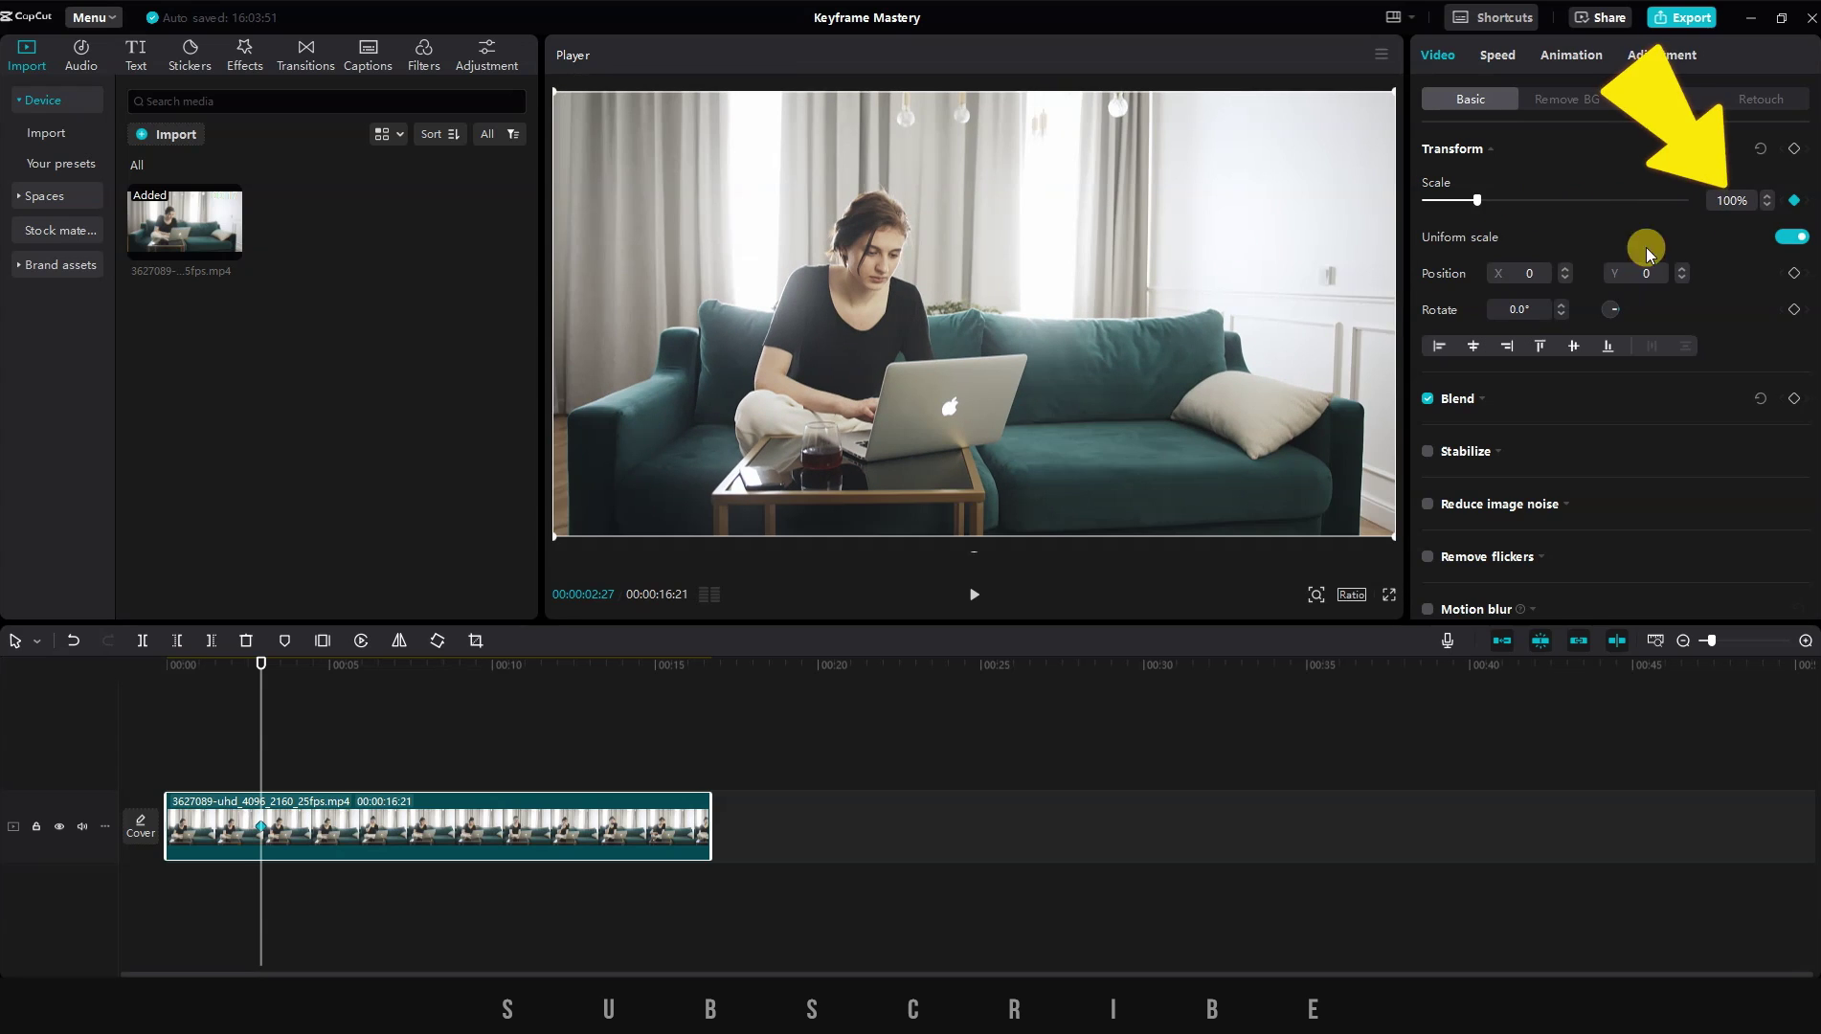
Set the clip's scale to 125% at 00:00:12:28 for a slow zoom-in
{"action": "left_click_drag", "start_coordinate": [260, 662], "coordinate": [588, 670]}
{"action": "left_click", "coordinate": [1767, 196]}
{"action": "left_click", "coordinate": [1767, 196]}
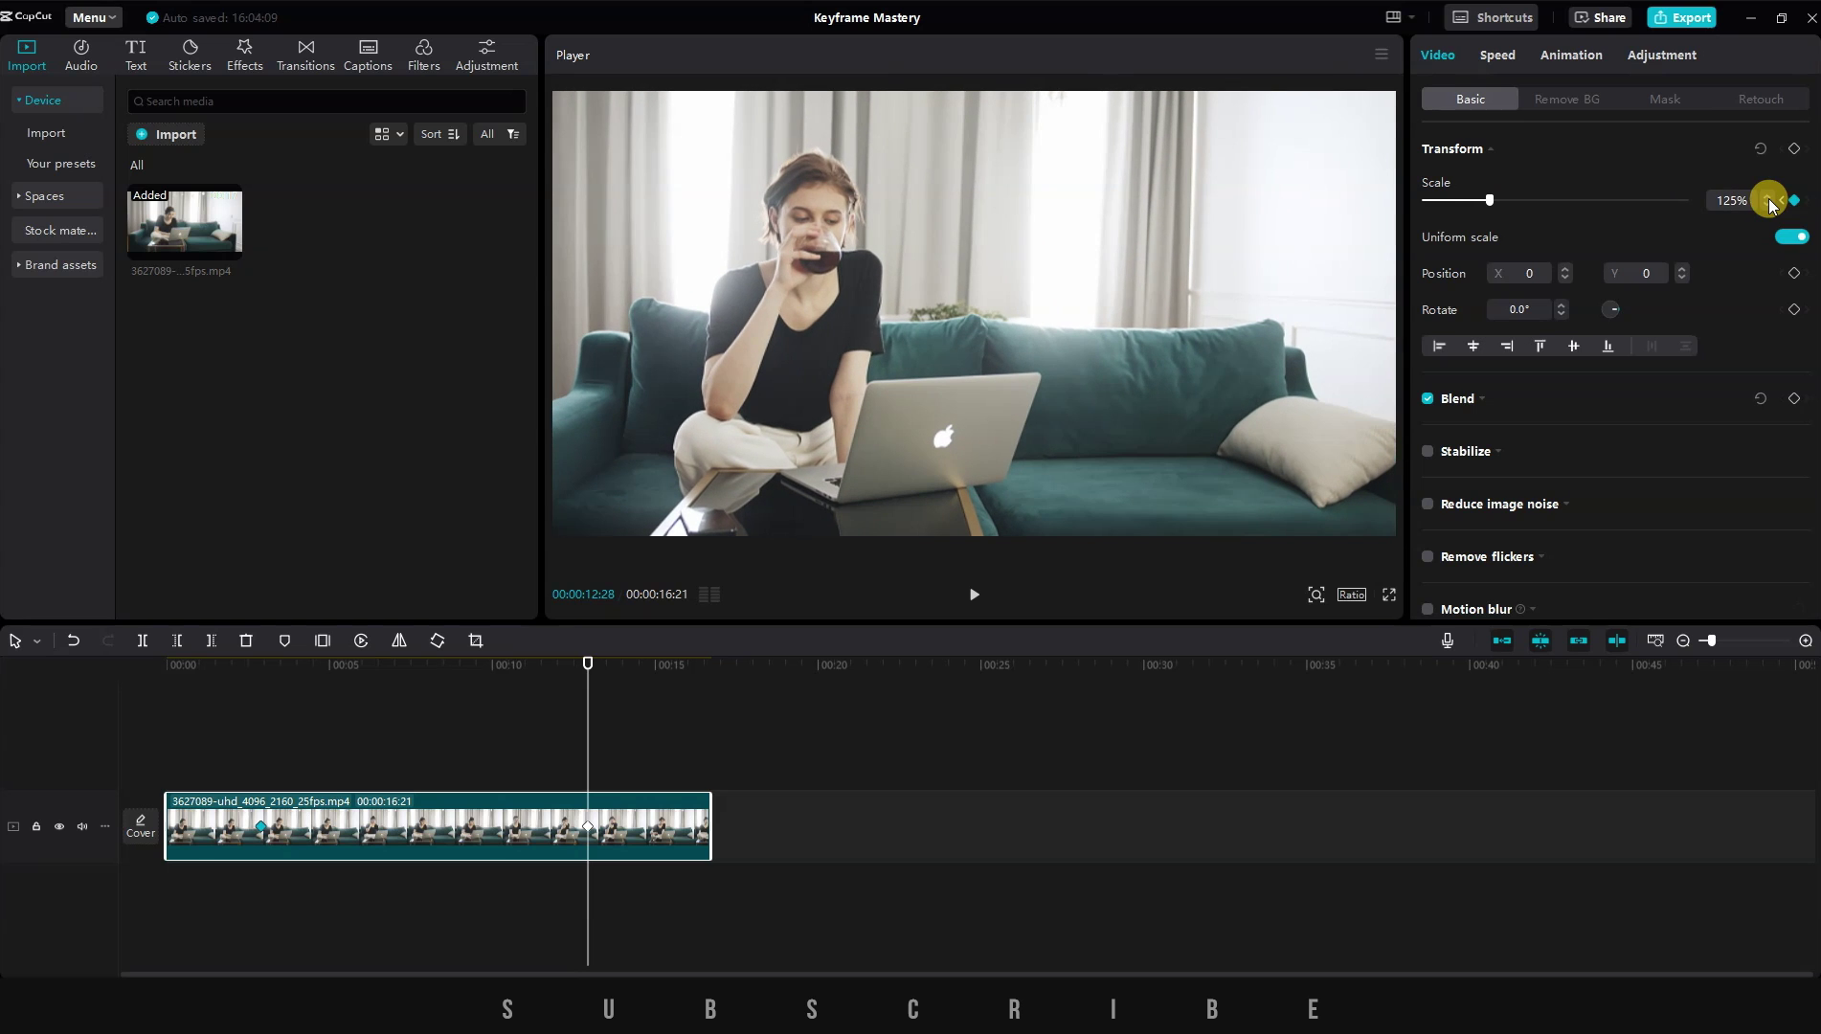
Play the clip from the beginning to preview the slow zoom-in
{"action": "left_click", "coordinate": [260, 690]}
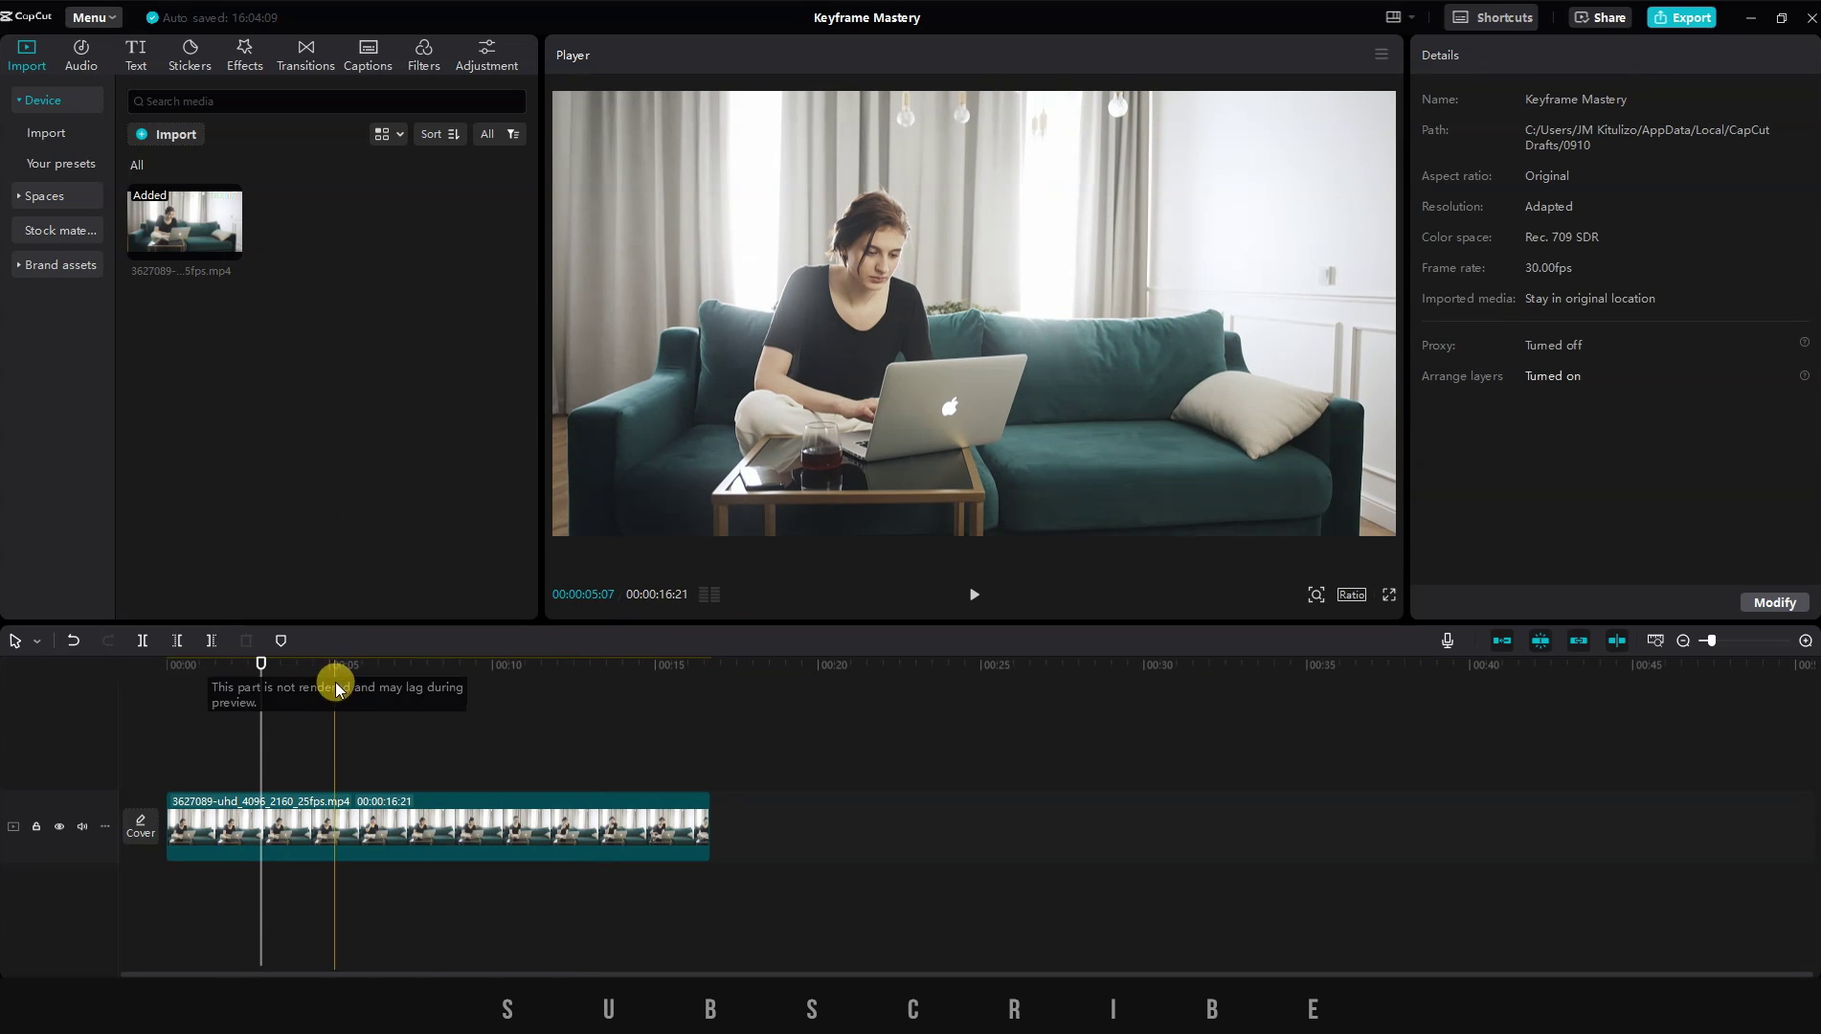
{"action": "left_click", "coordinate": [309, 814]}
{"action": "key", "text": "Home"}
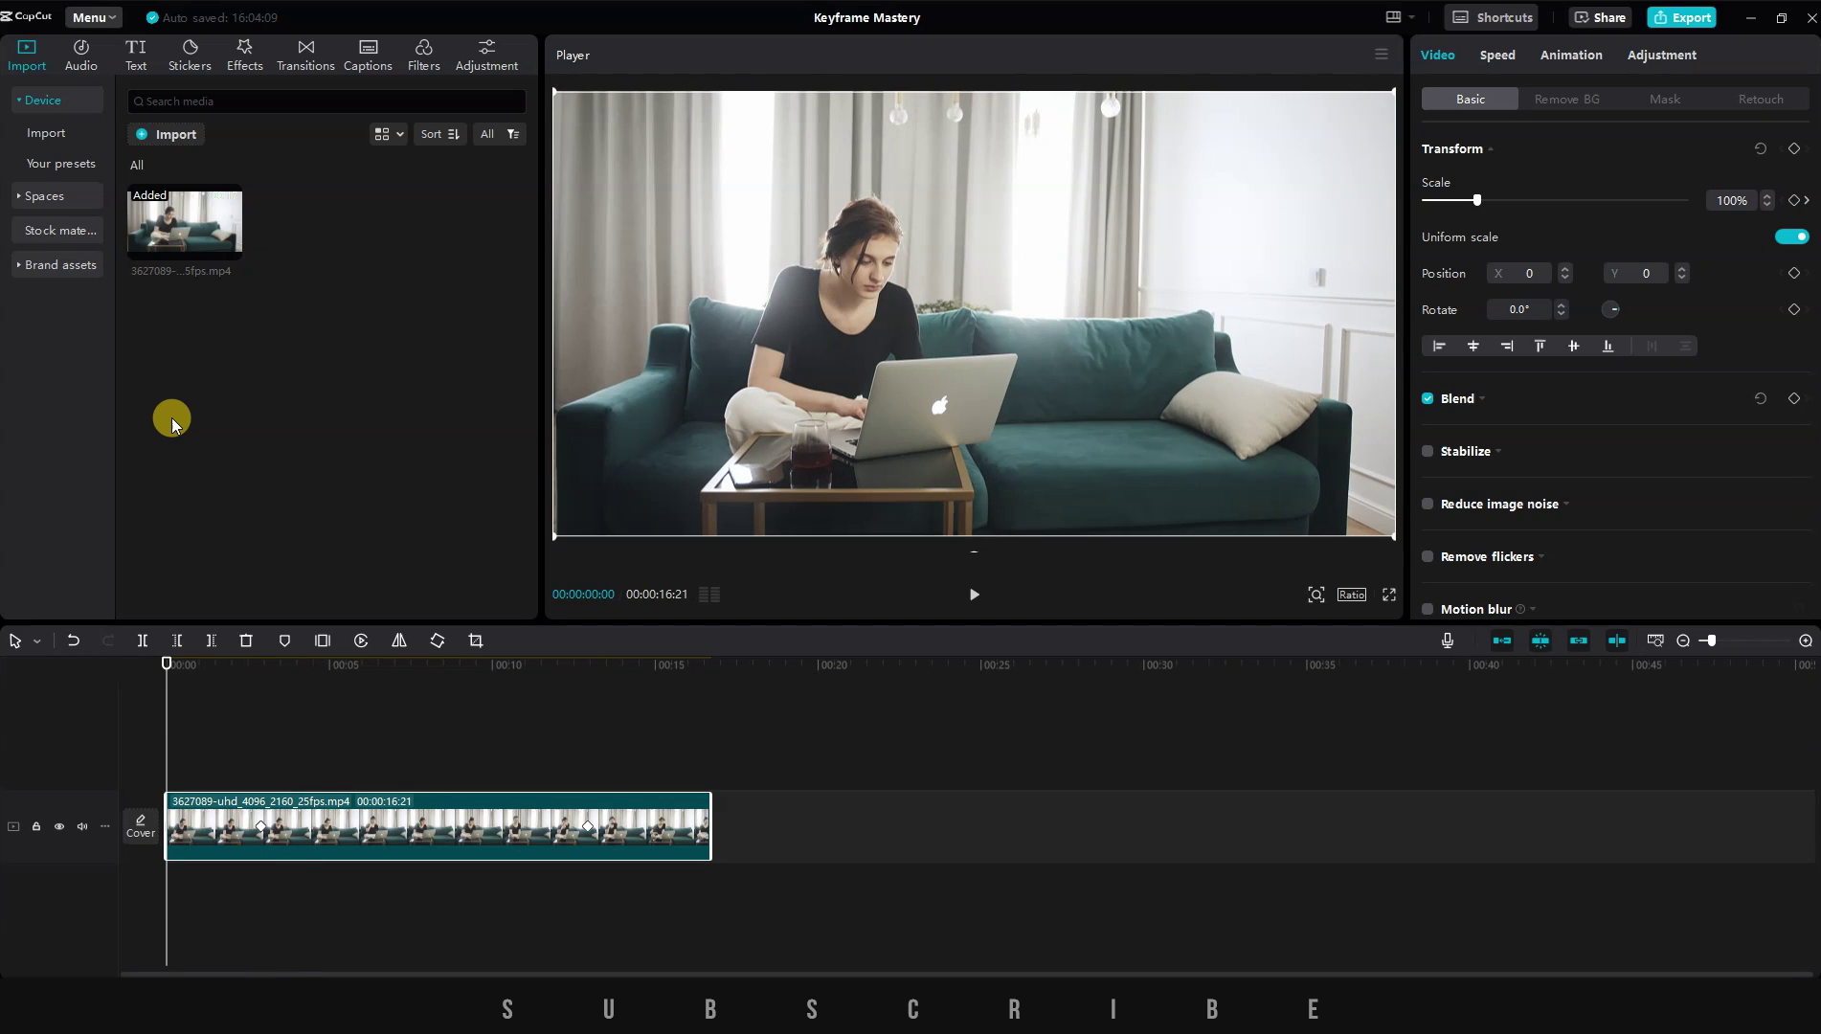
{"action": "key", "text": "space"}
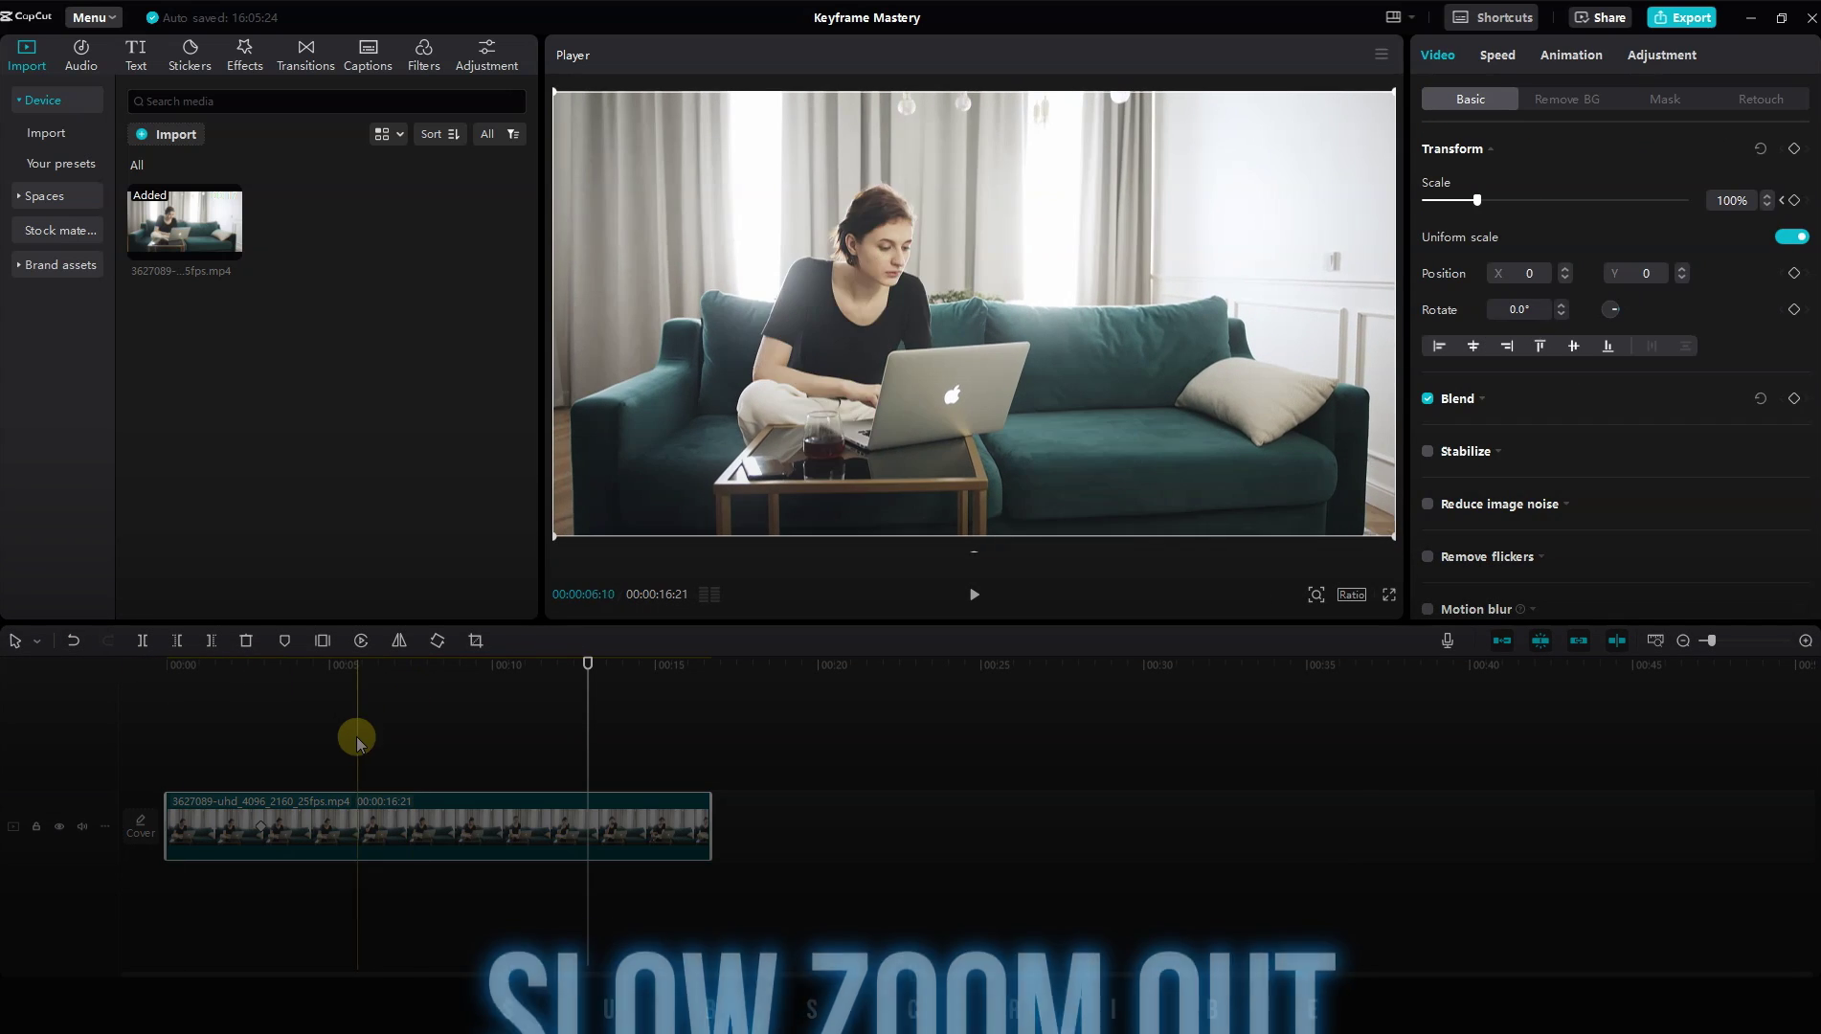
Create a slow zoom-out with the clip's scale at 183% at 00:00:02:27 and 100% at 00:00:15:08
{"action": "left_click", "coordinate": [257, 733]}
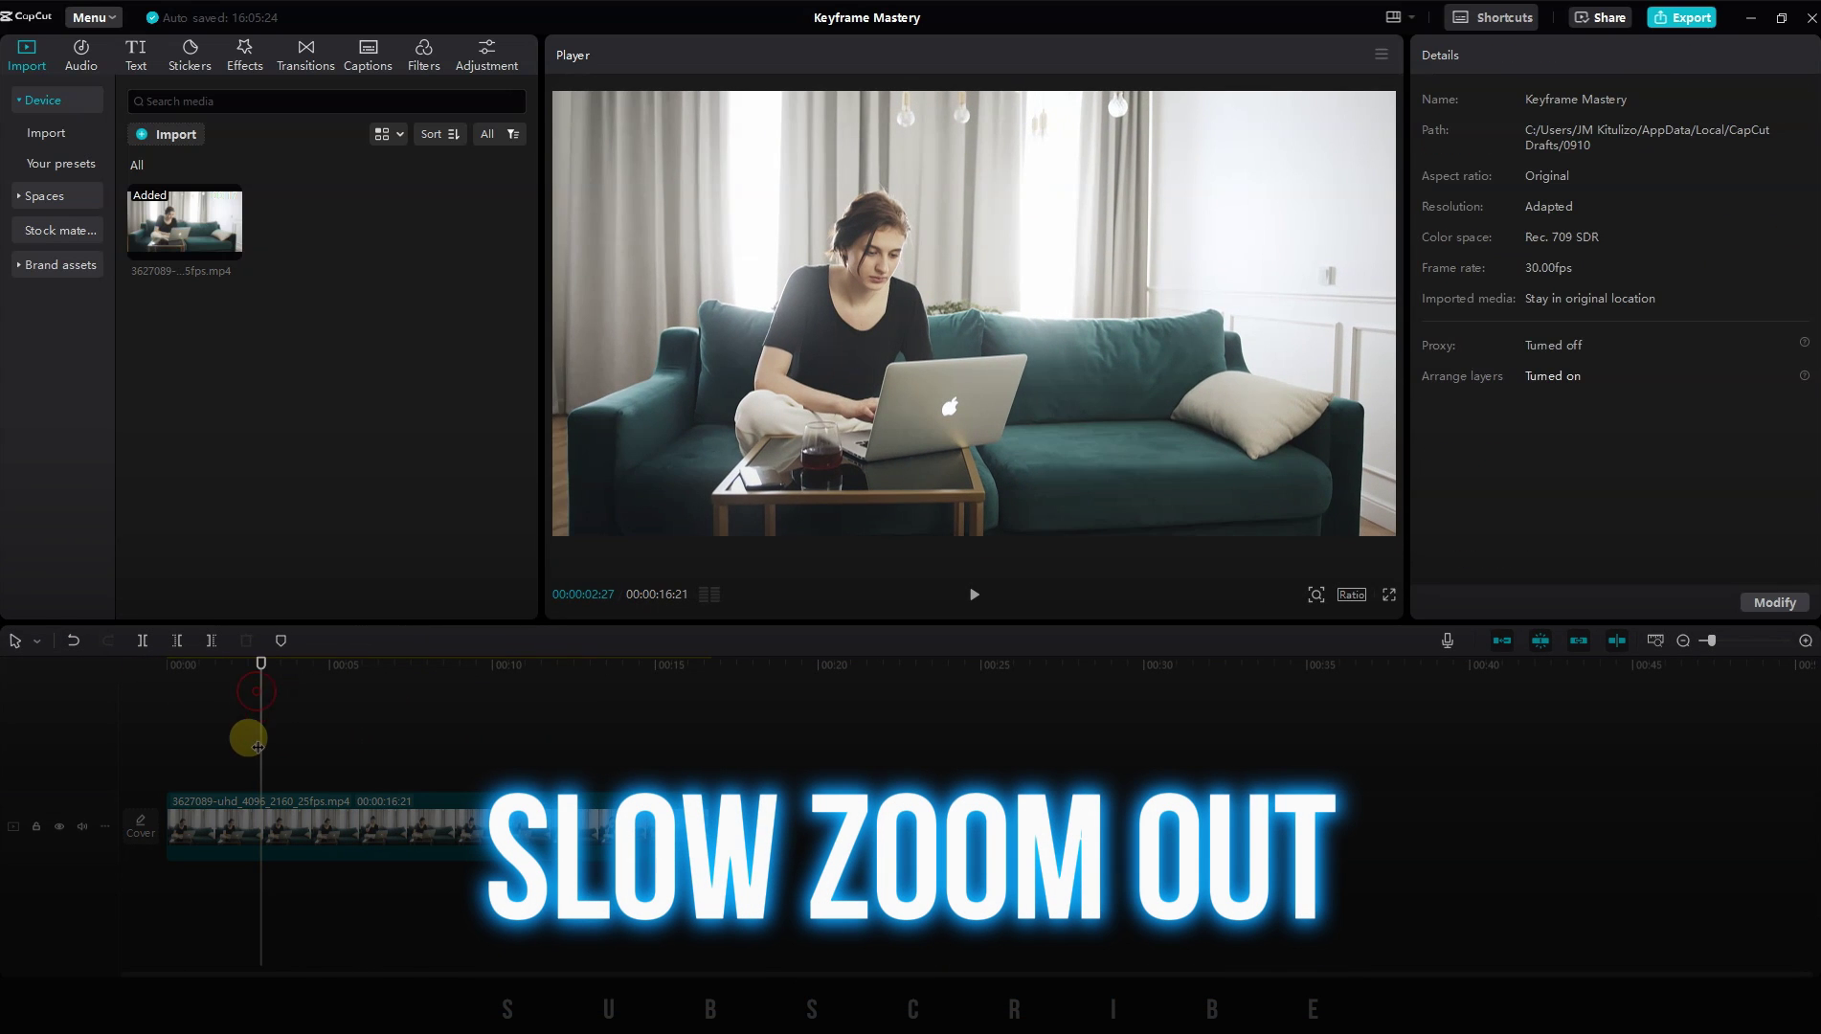
{"action": "left_click", "coordinate": [273, 815]}
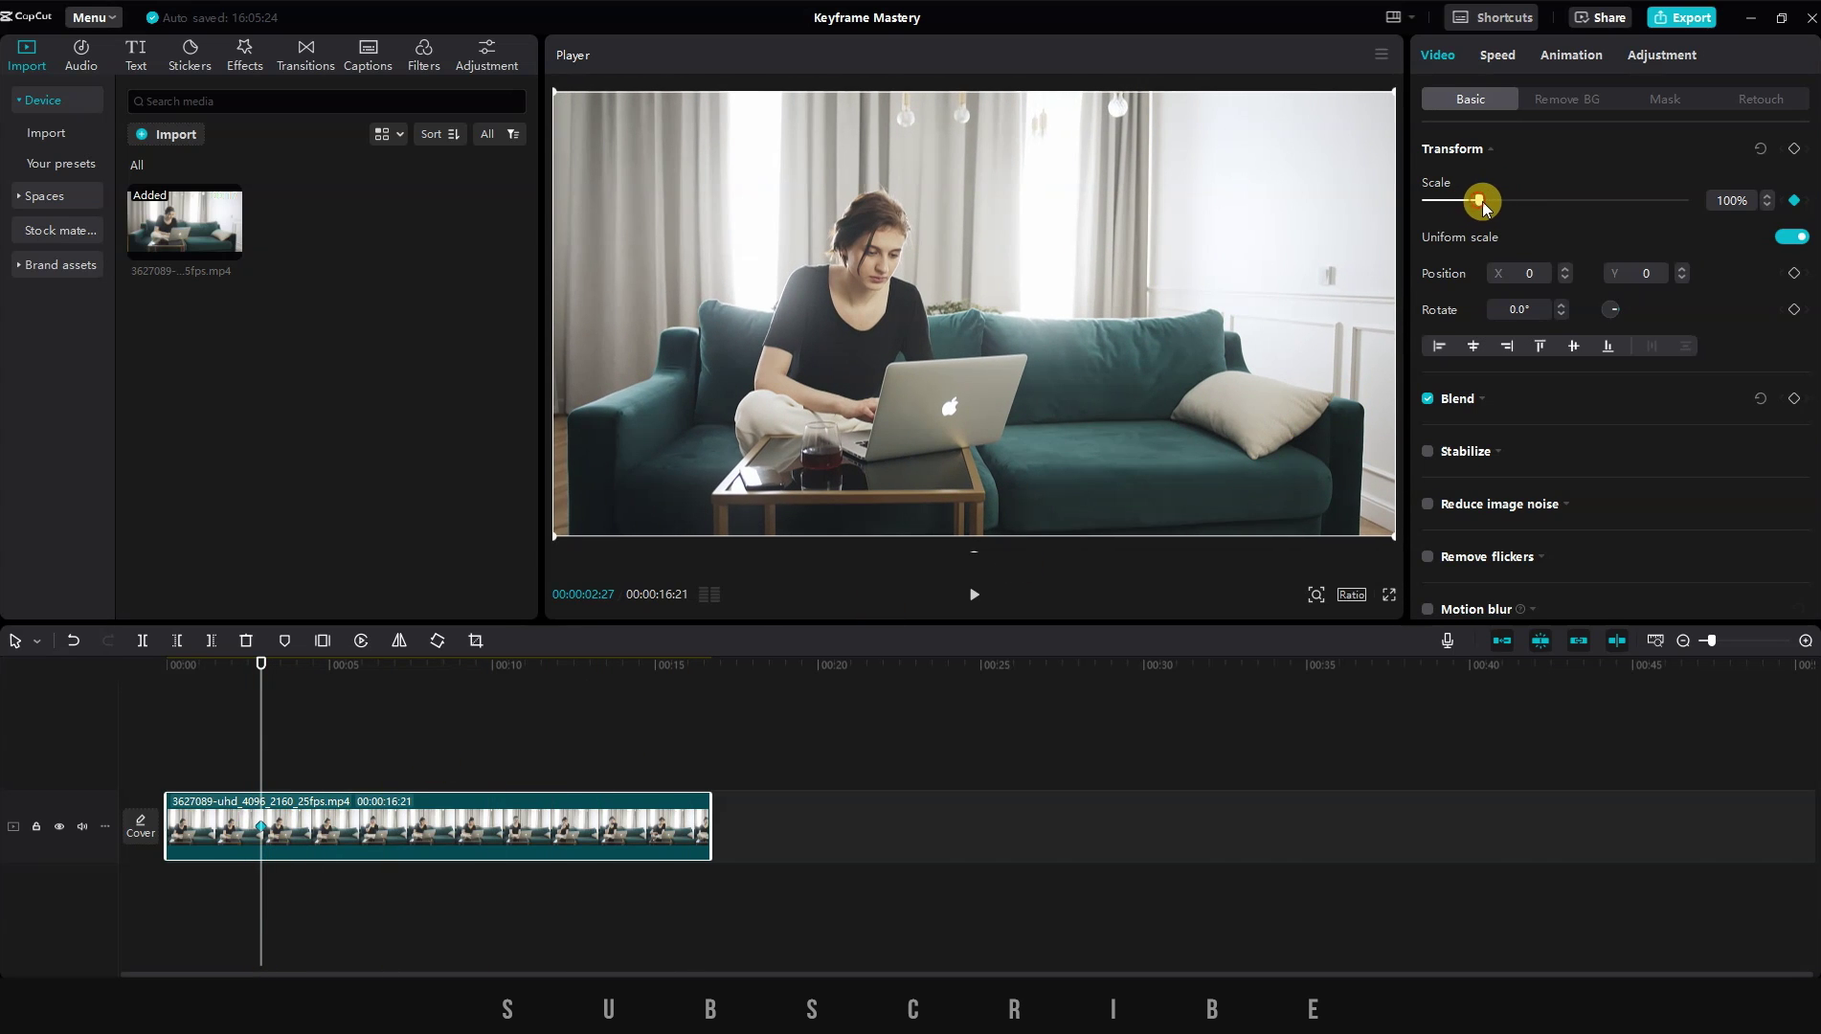
{"action": "left_click_drag", "start_coordinate": [1482, 202], "coordinate": [1522, 202]}
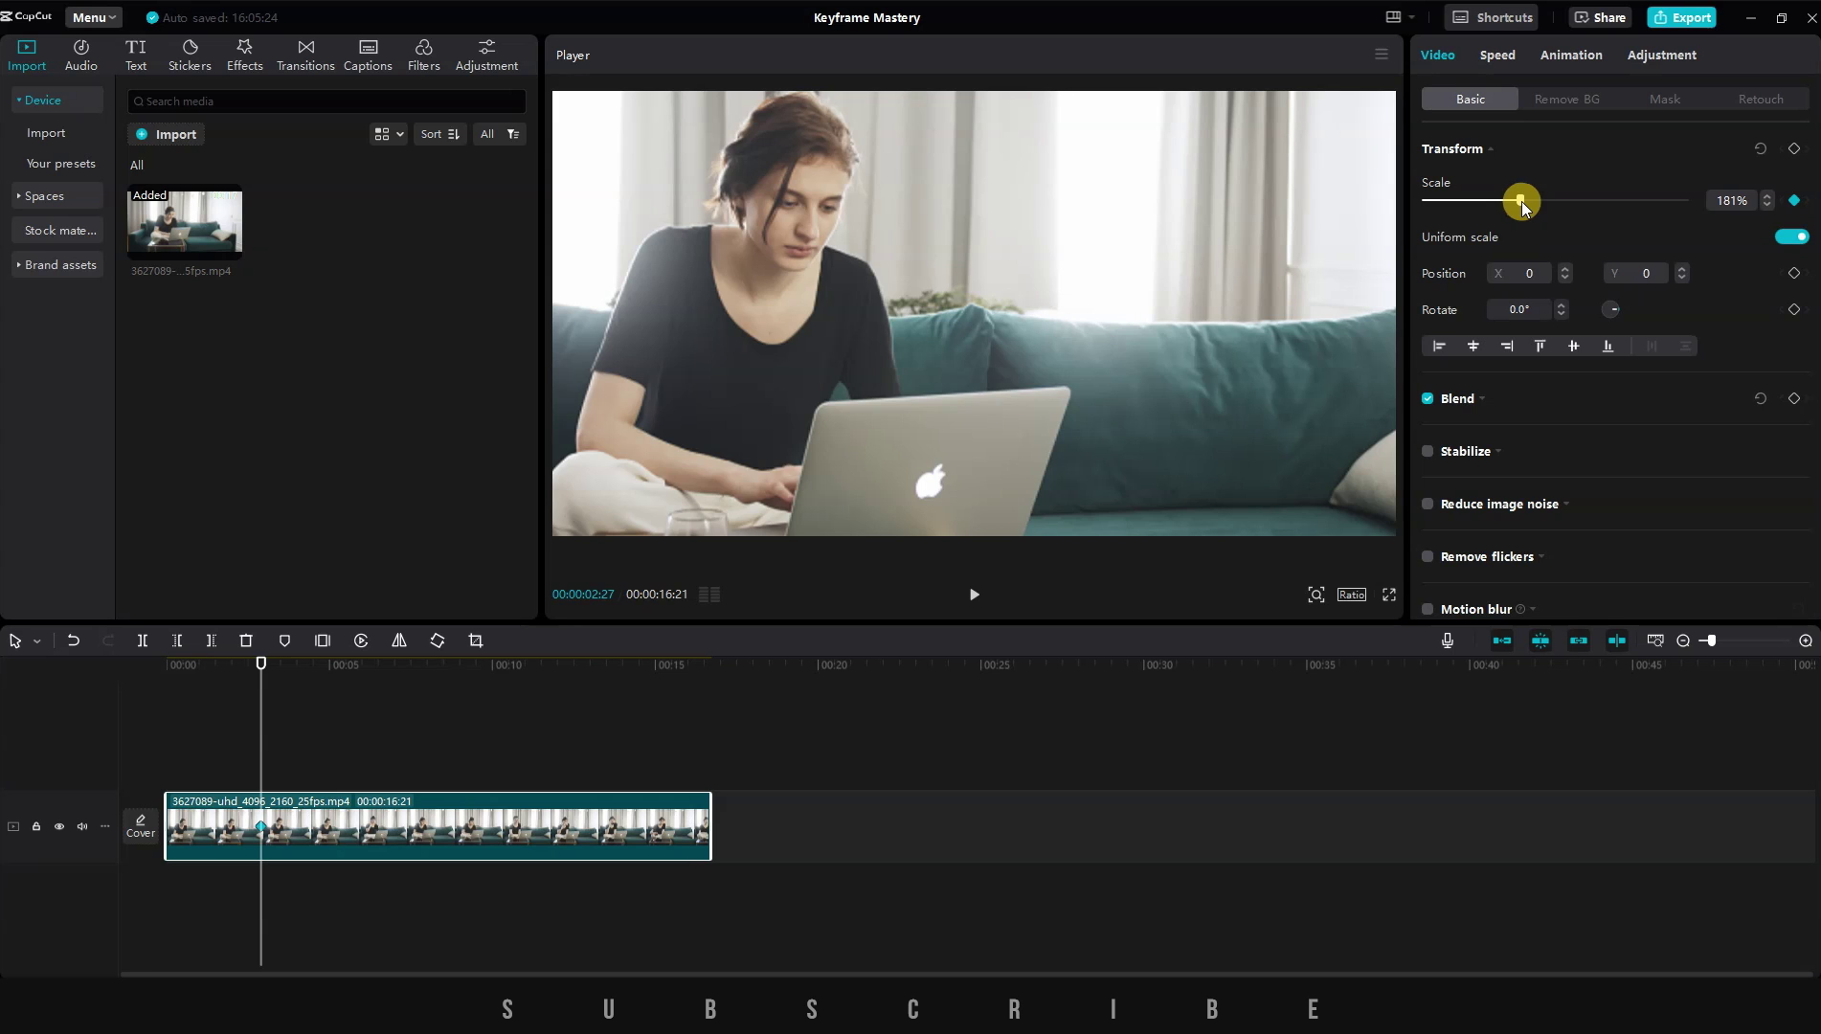
{"action": "left_click_drag", "start_coordinate": [276, 670], "coordinate": [664, 667]}
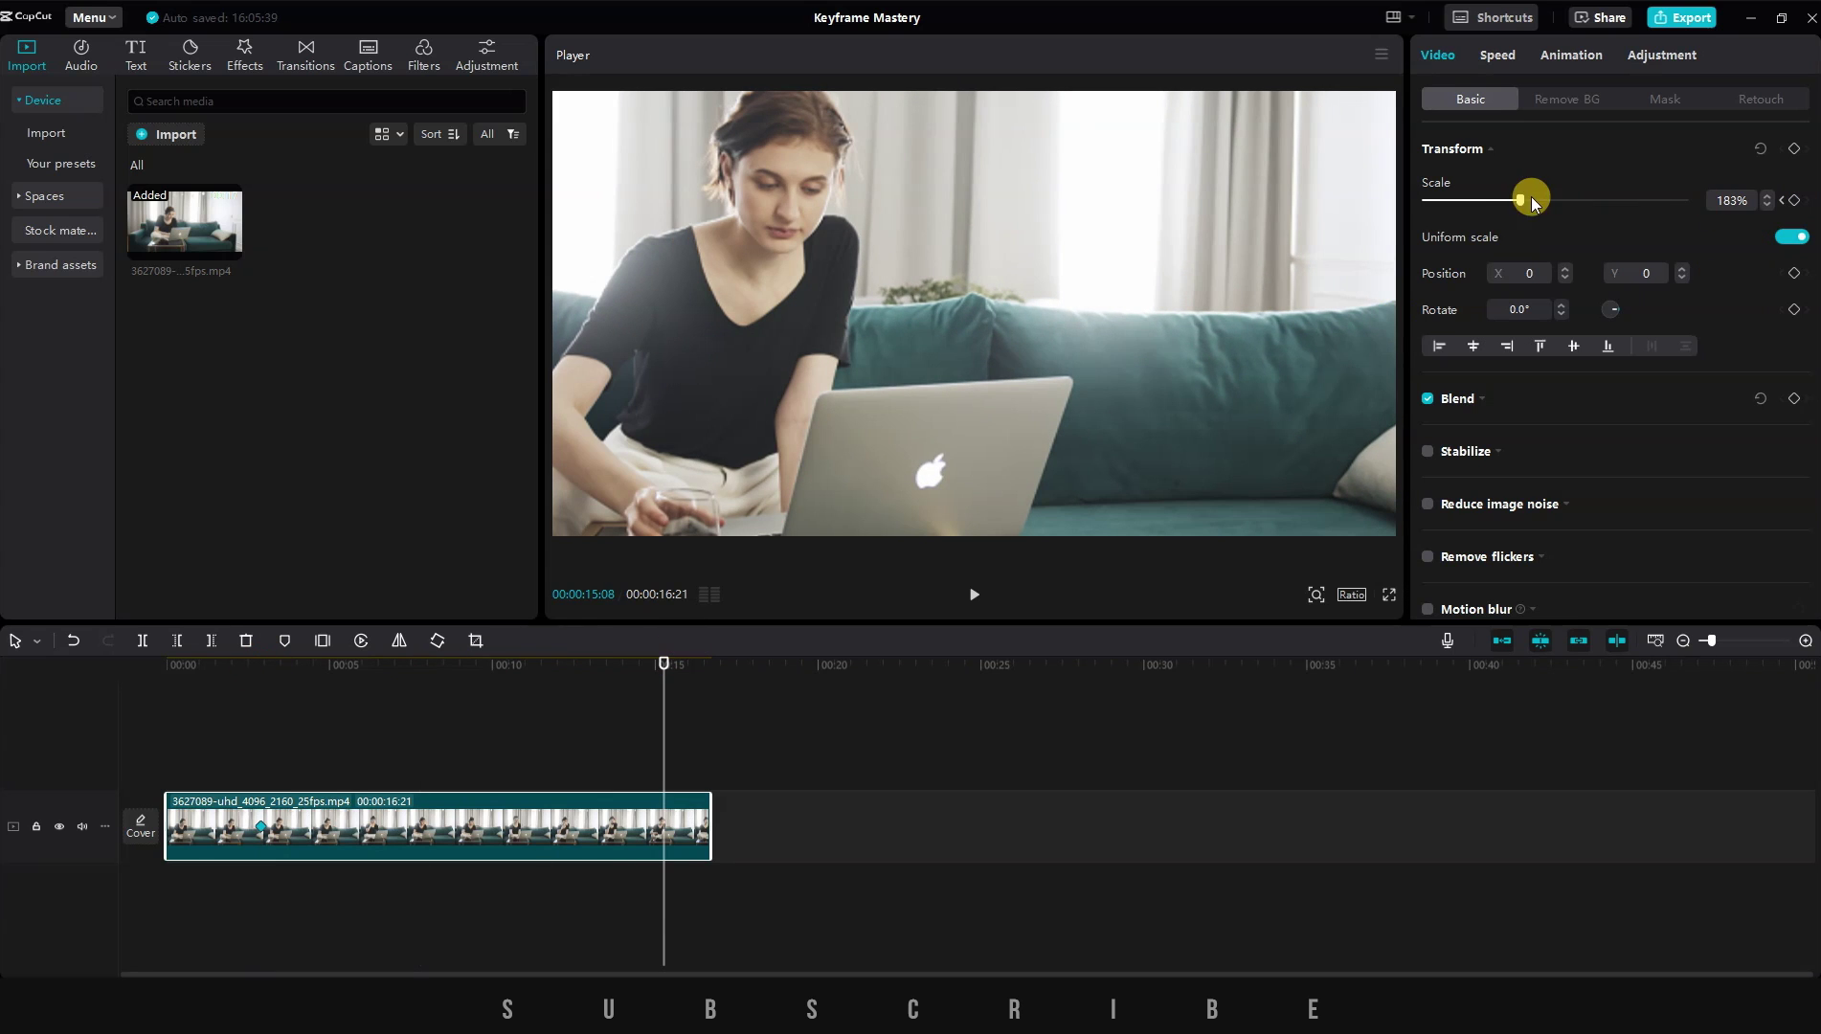
{"action": "left_click_drag", "start_coordinate": [1532, 201], "coordinate": [1485, 198]}
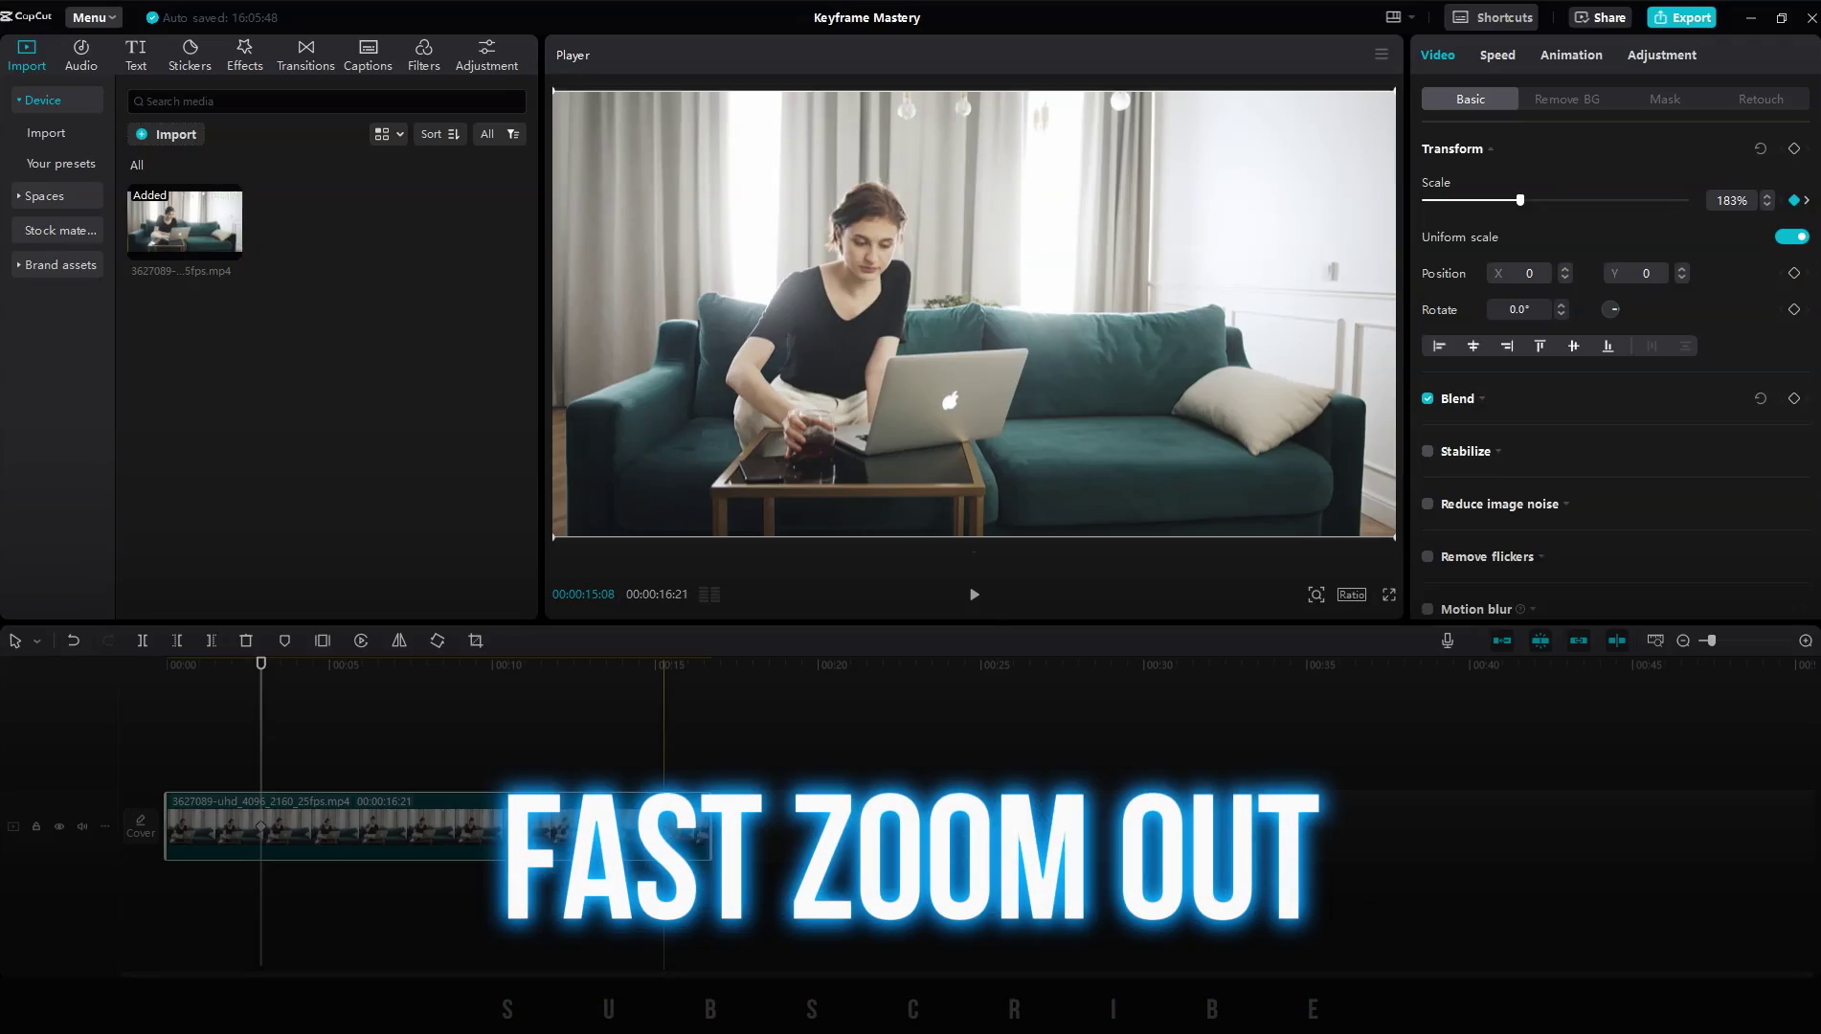
Move the 100% scale keyframe to just after the first keyframe for a fast zoom-out, and play it back
{"action": "left_click", "coordinate": [514, 833]}
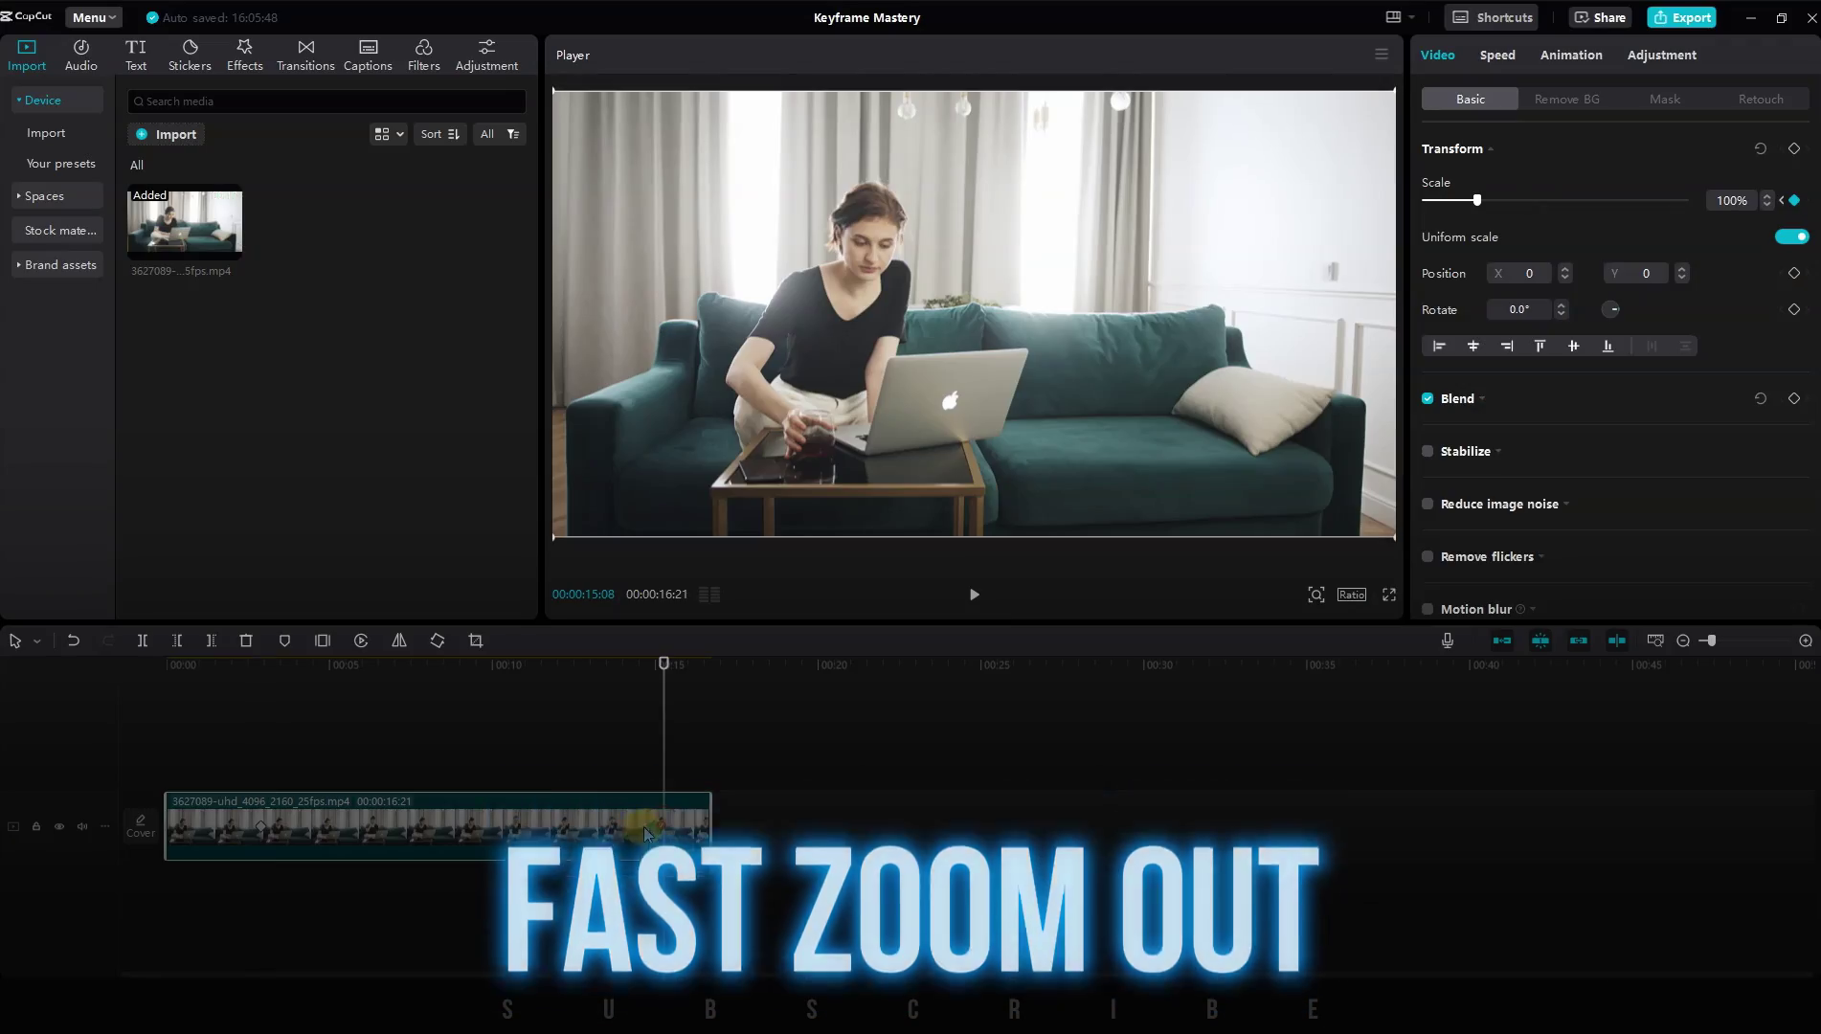
{"action": "left_click_drag", "start_coordinate": [300, 841], "coordinate": [281, 845]}
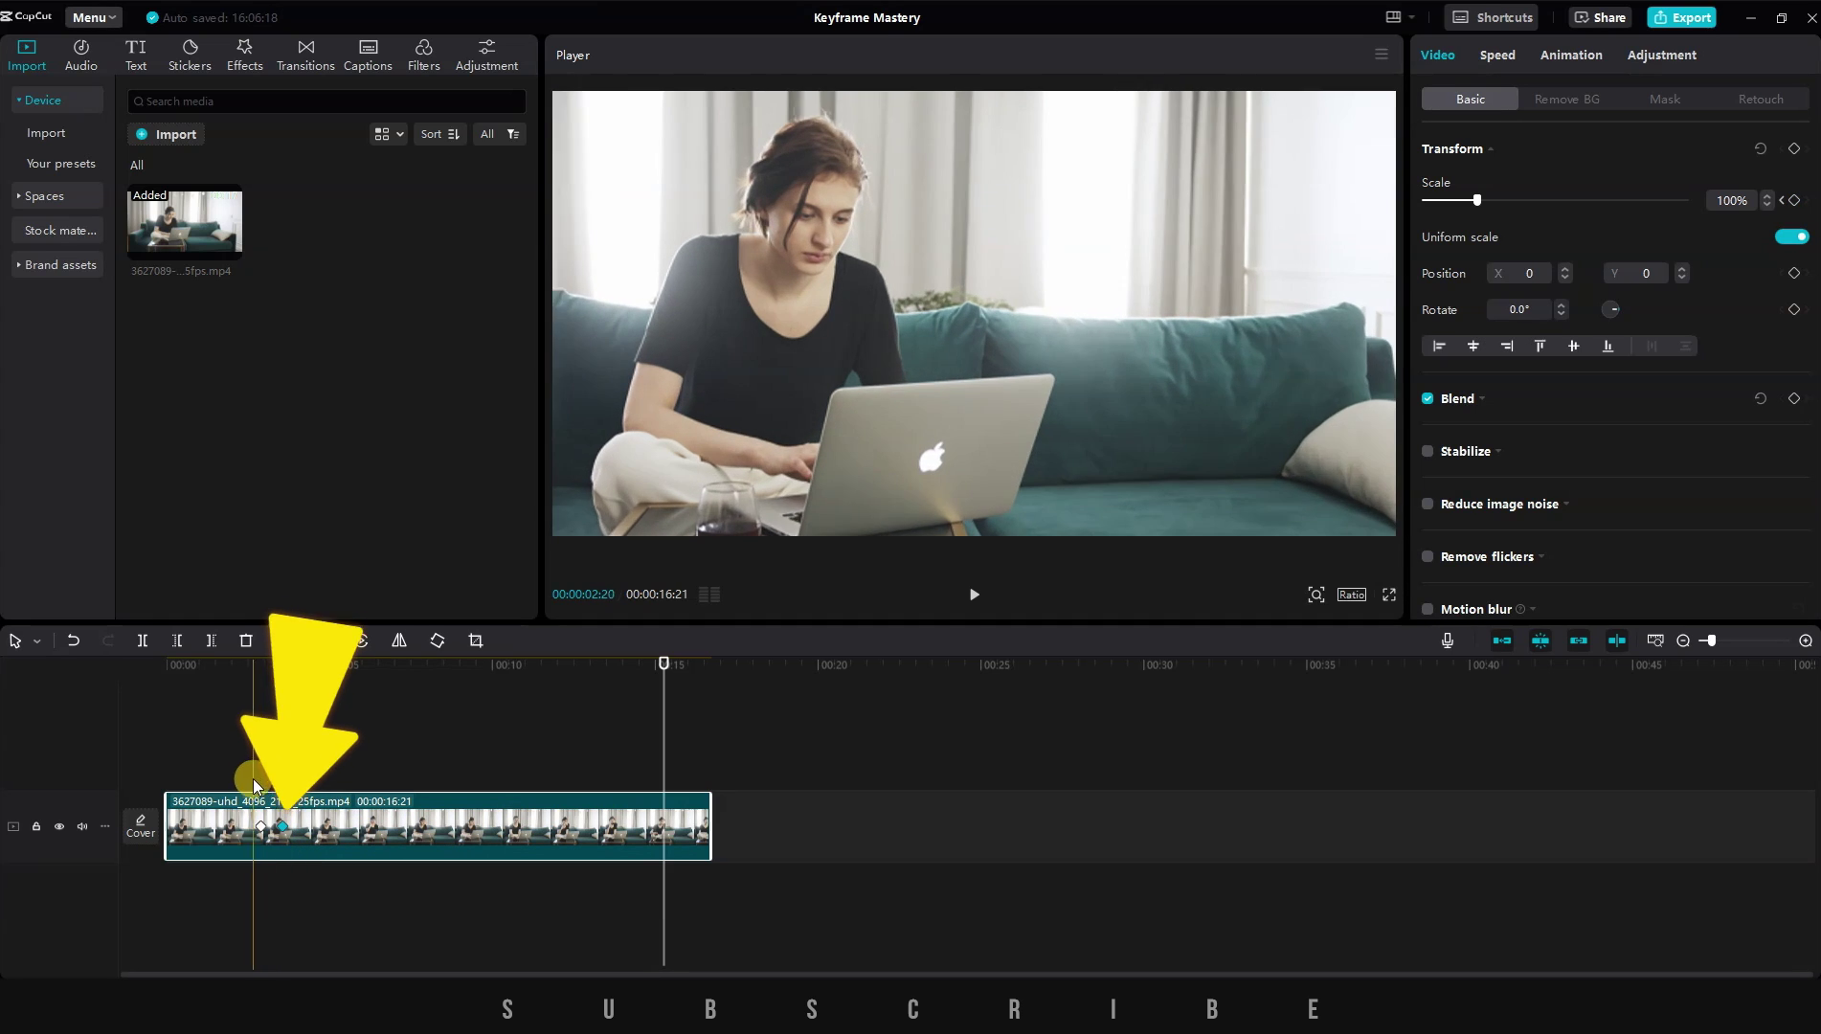
{"action": "left_click", "coordinate": [241, 727]}
{"action": "key", "text": "space"}
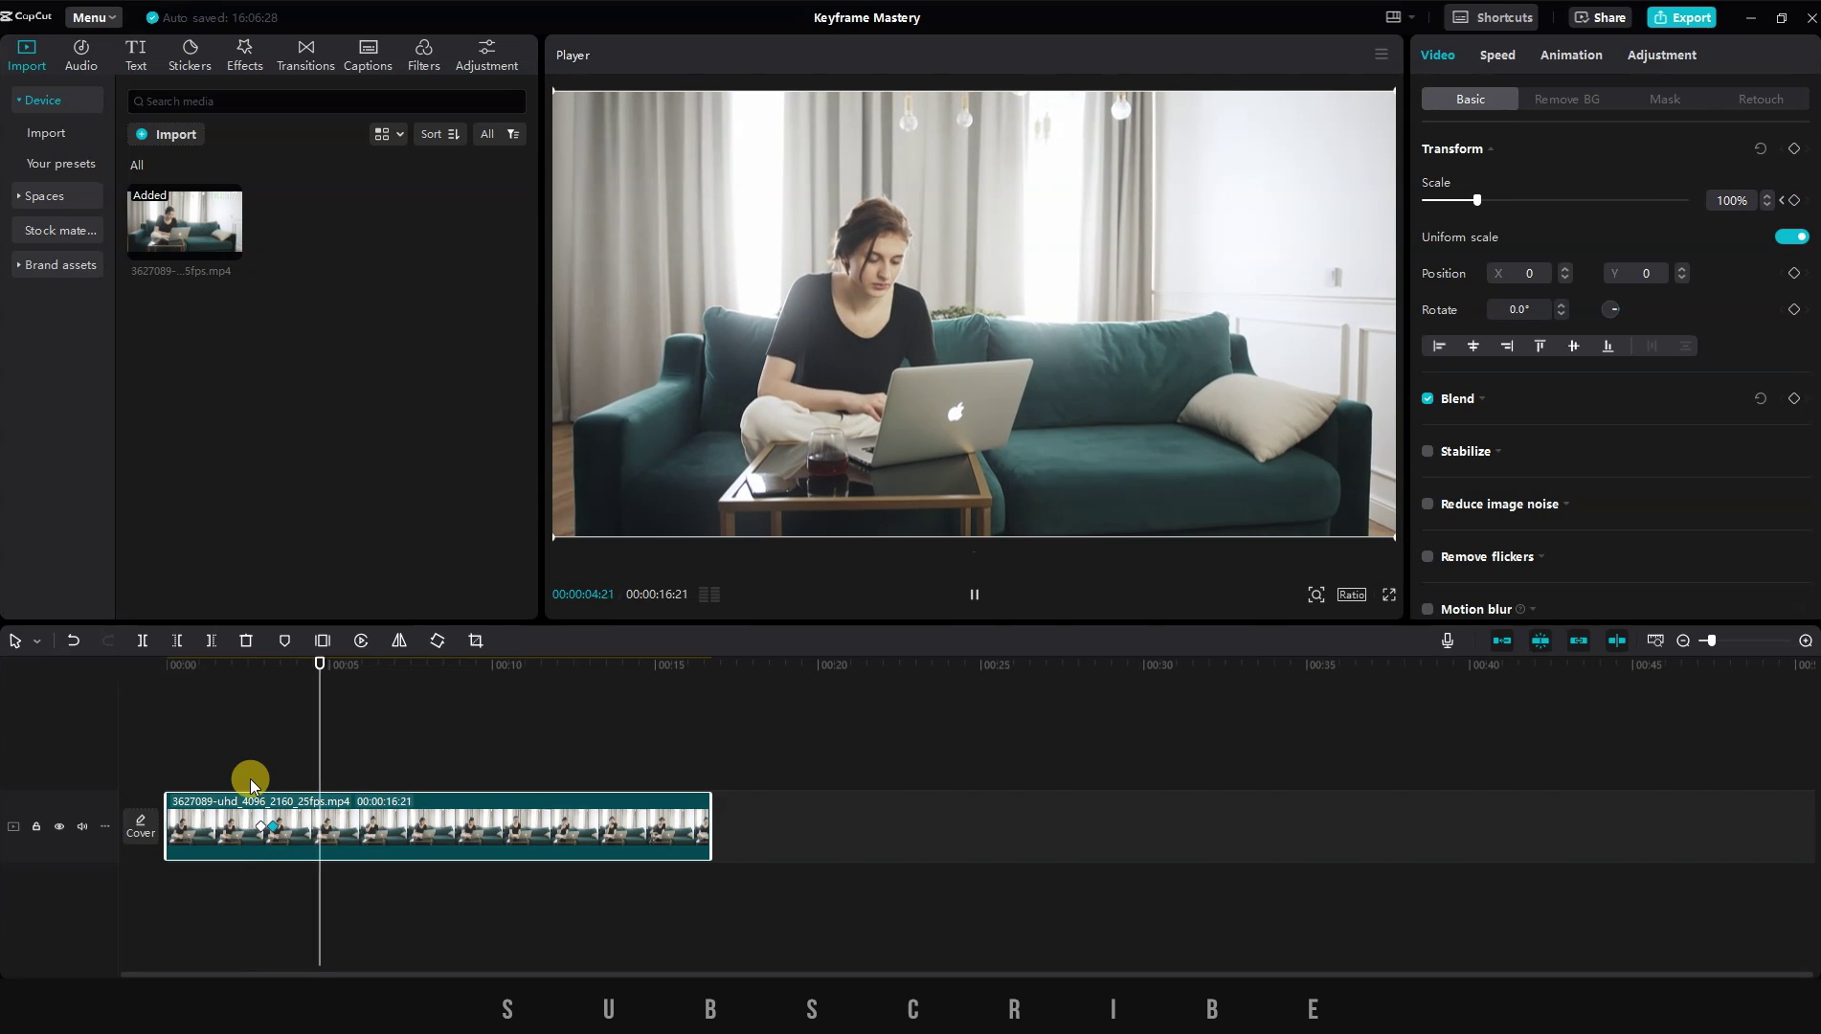
{"action": "left_click", "coordinate": [248, 661]}
{"action": "key", "text": "space"}
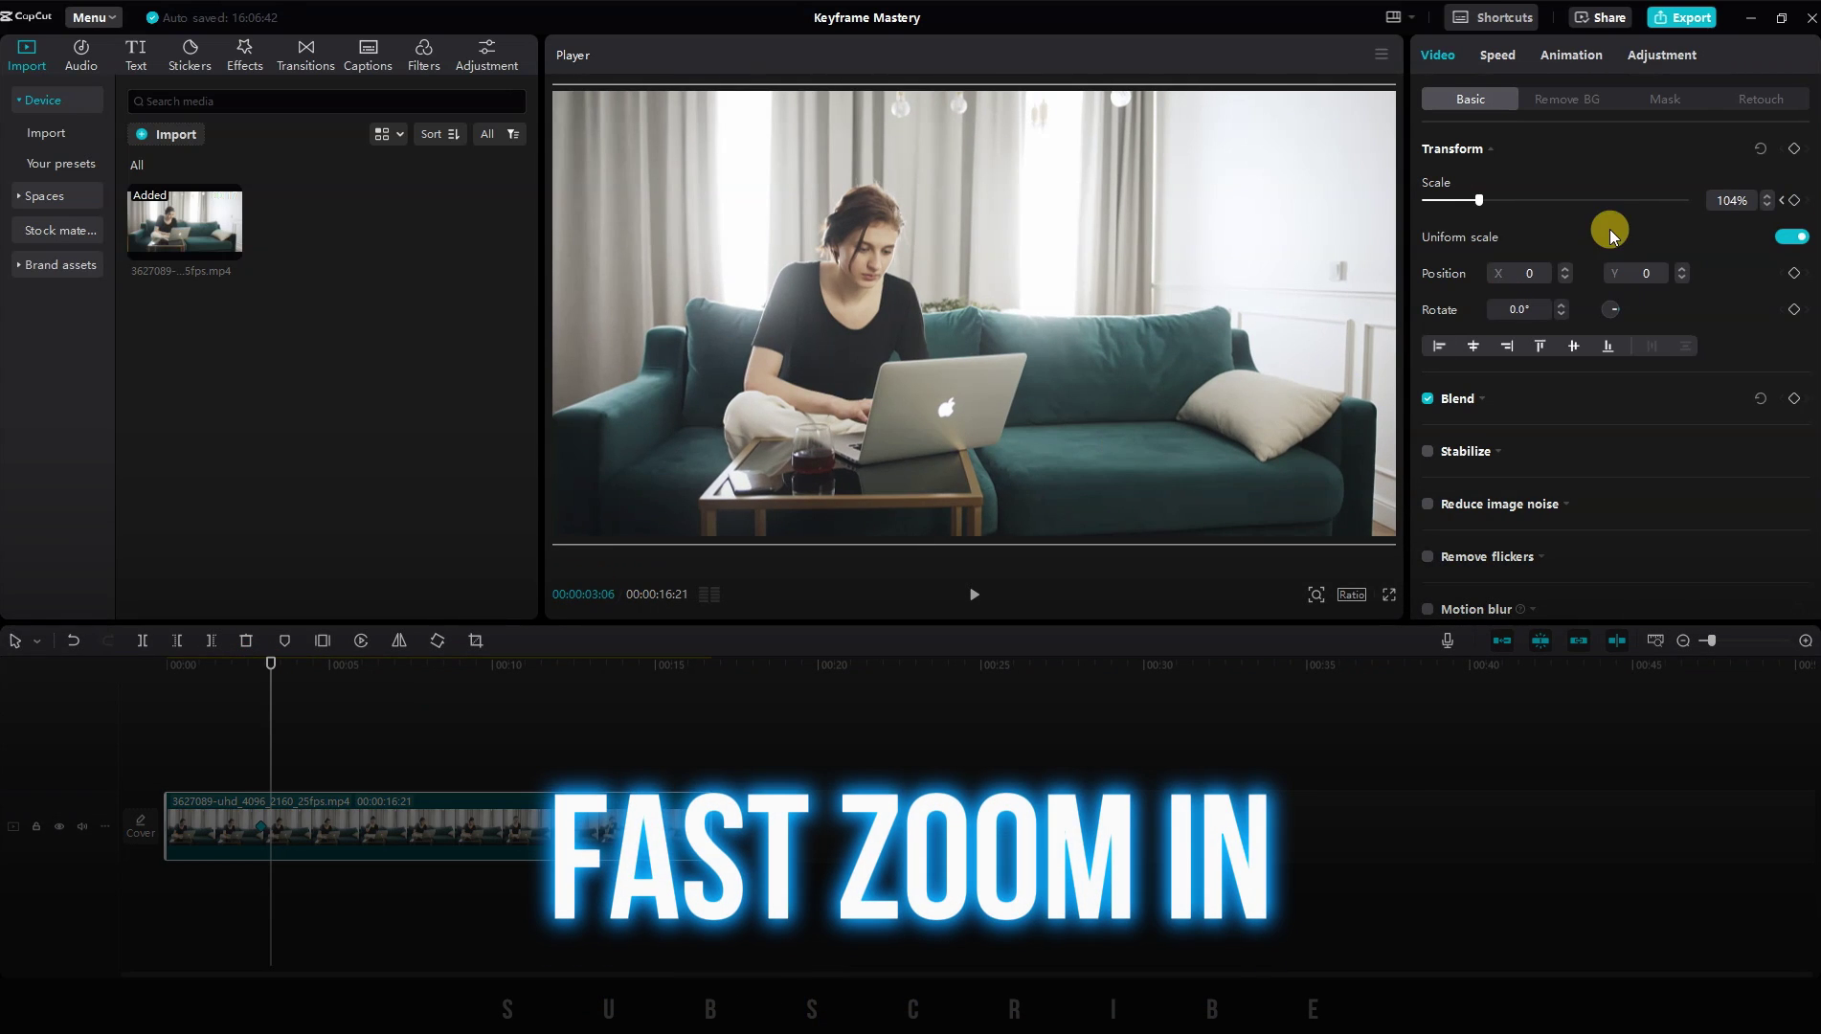
Set the clip's scale to about 216% at 00:00:03:06 for a fast zoom-in, and preview it
{"action": "left_click_drag", "start_coordinate": [1512, 196], "coordinate": [1539, 209]}
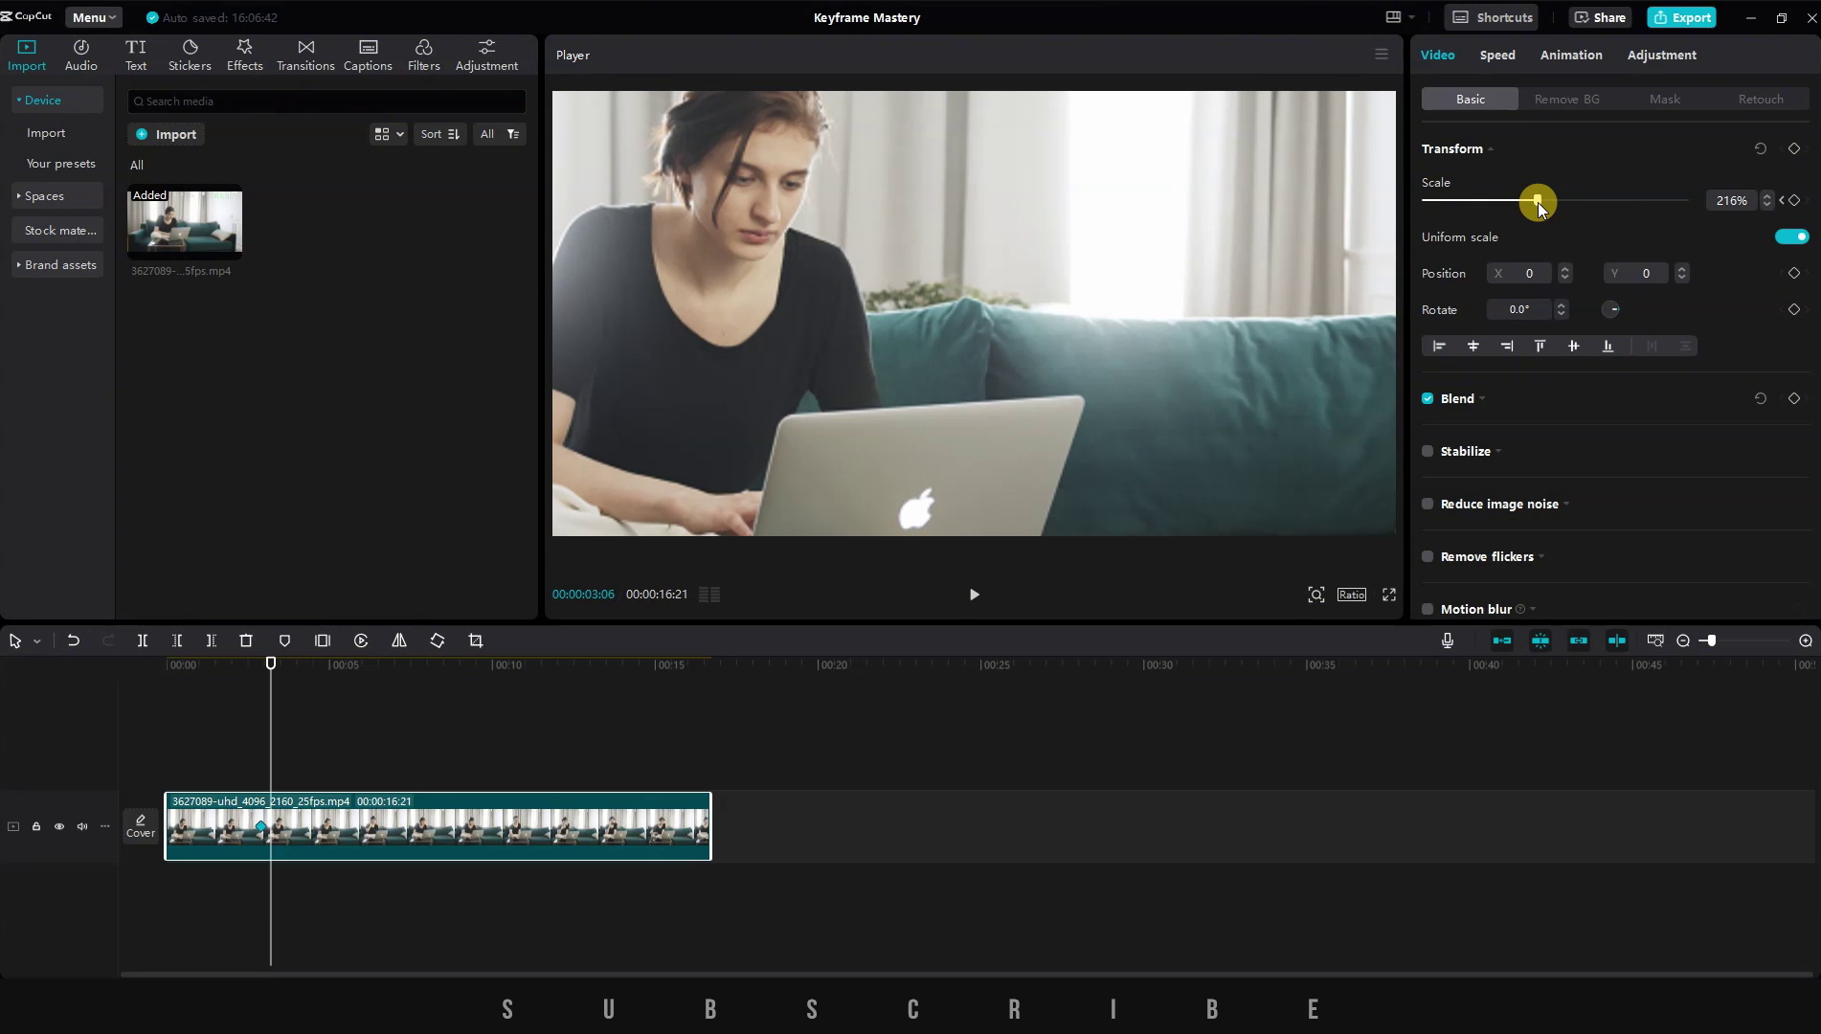
{"action": "left_click", "coordinate": [285, 459]}
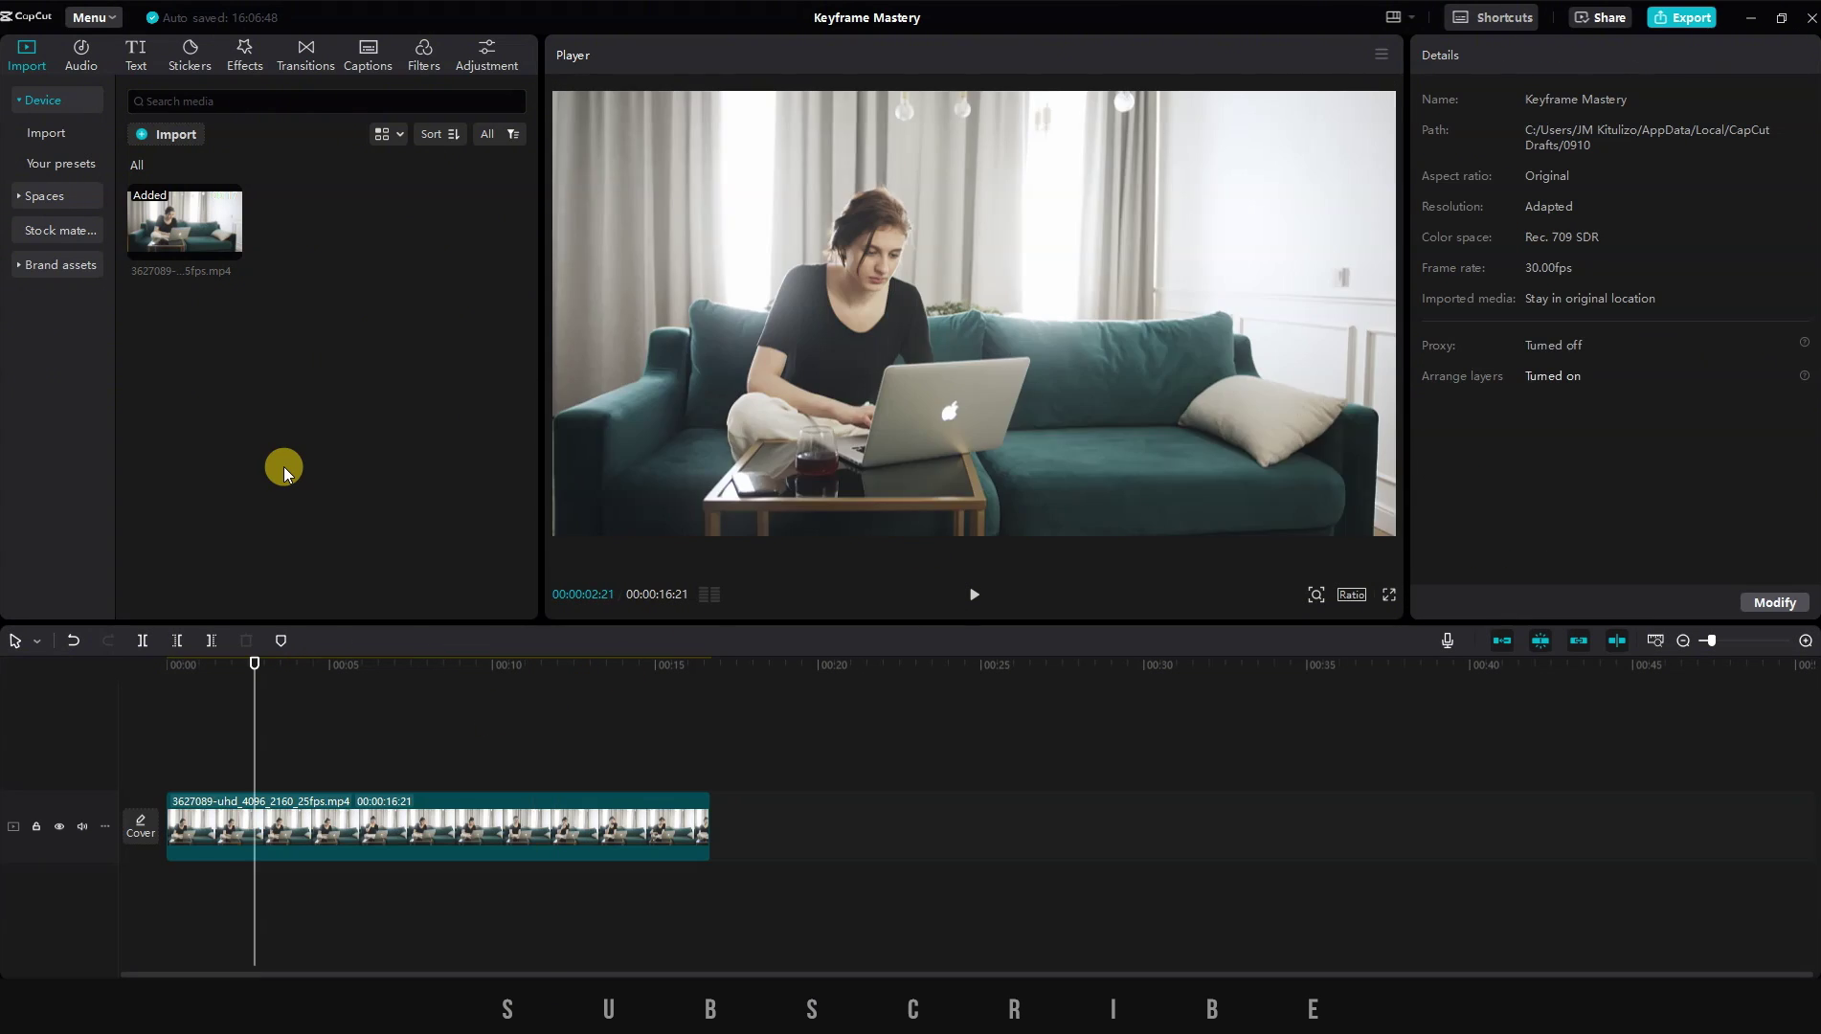
{"action": "key", "text": "space"}
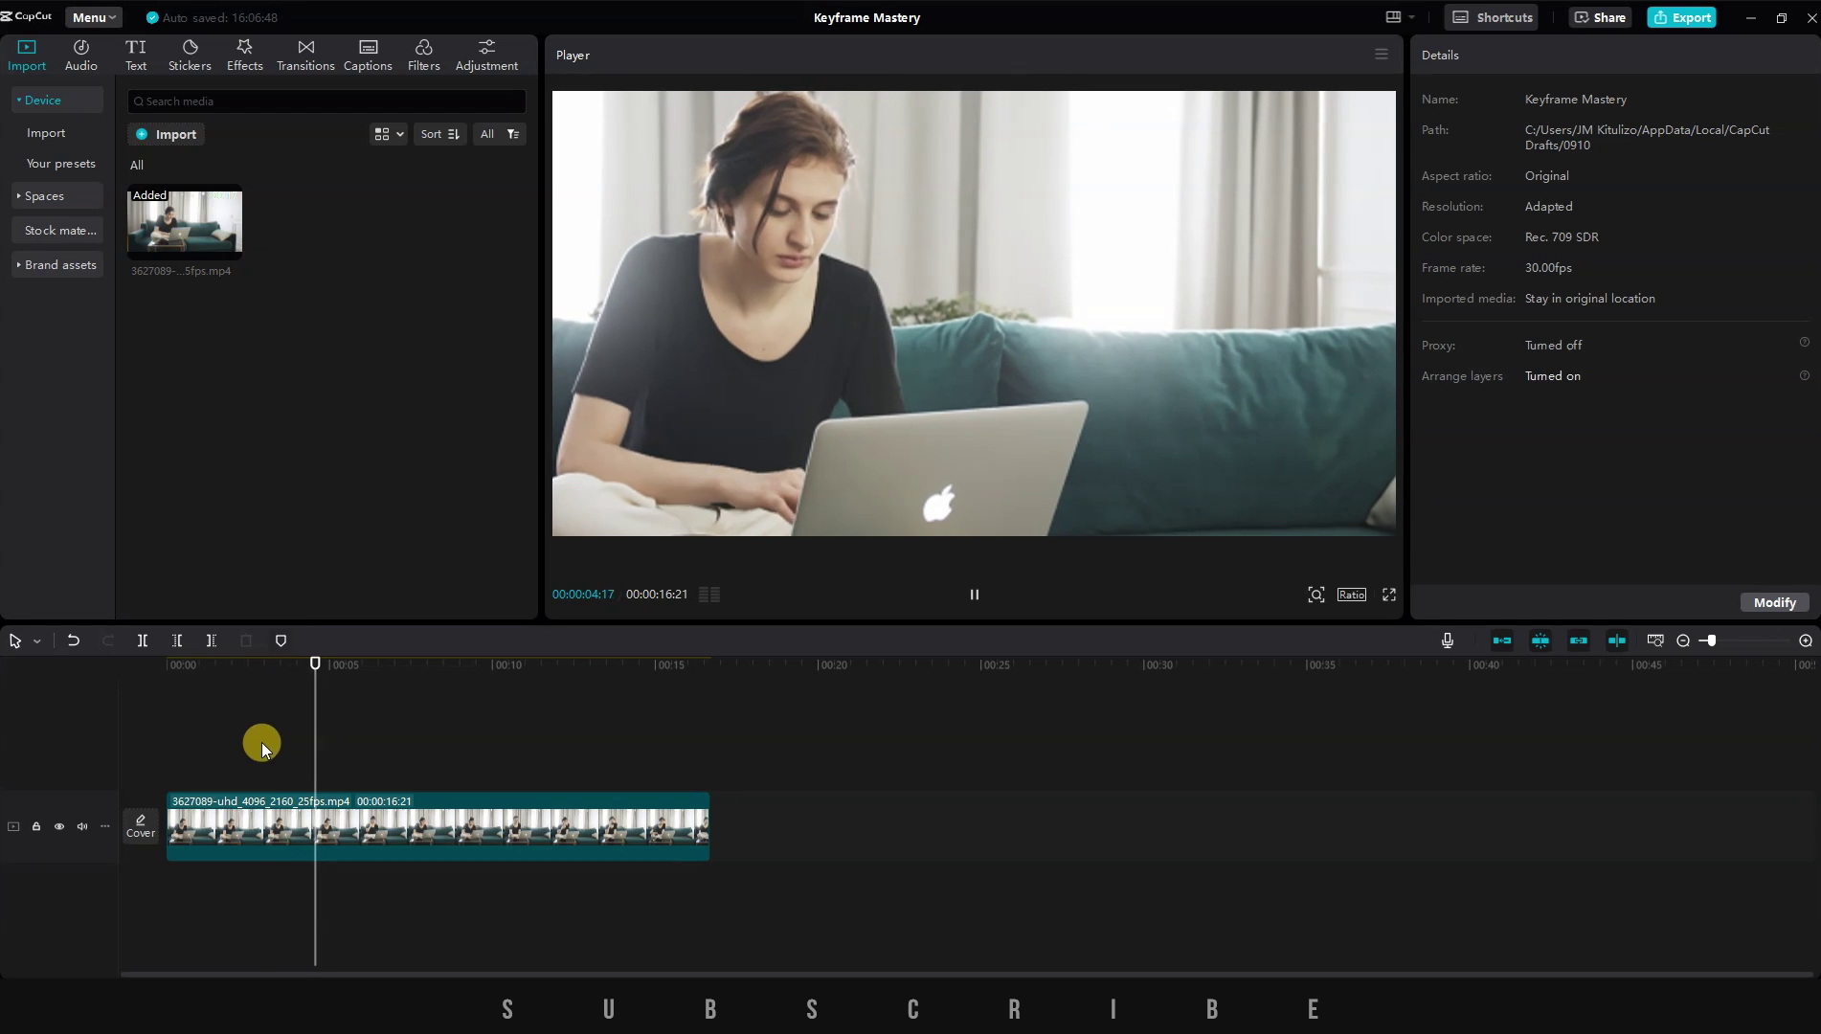
{"action": "key", "text": "space"}
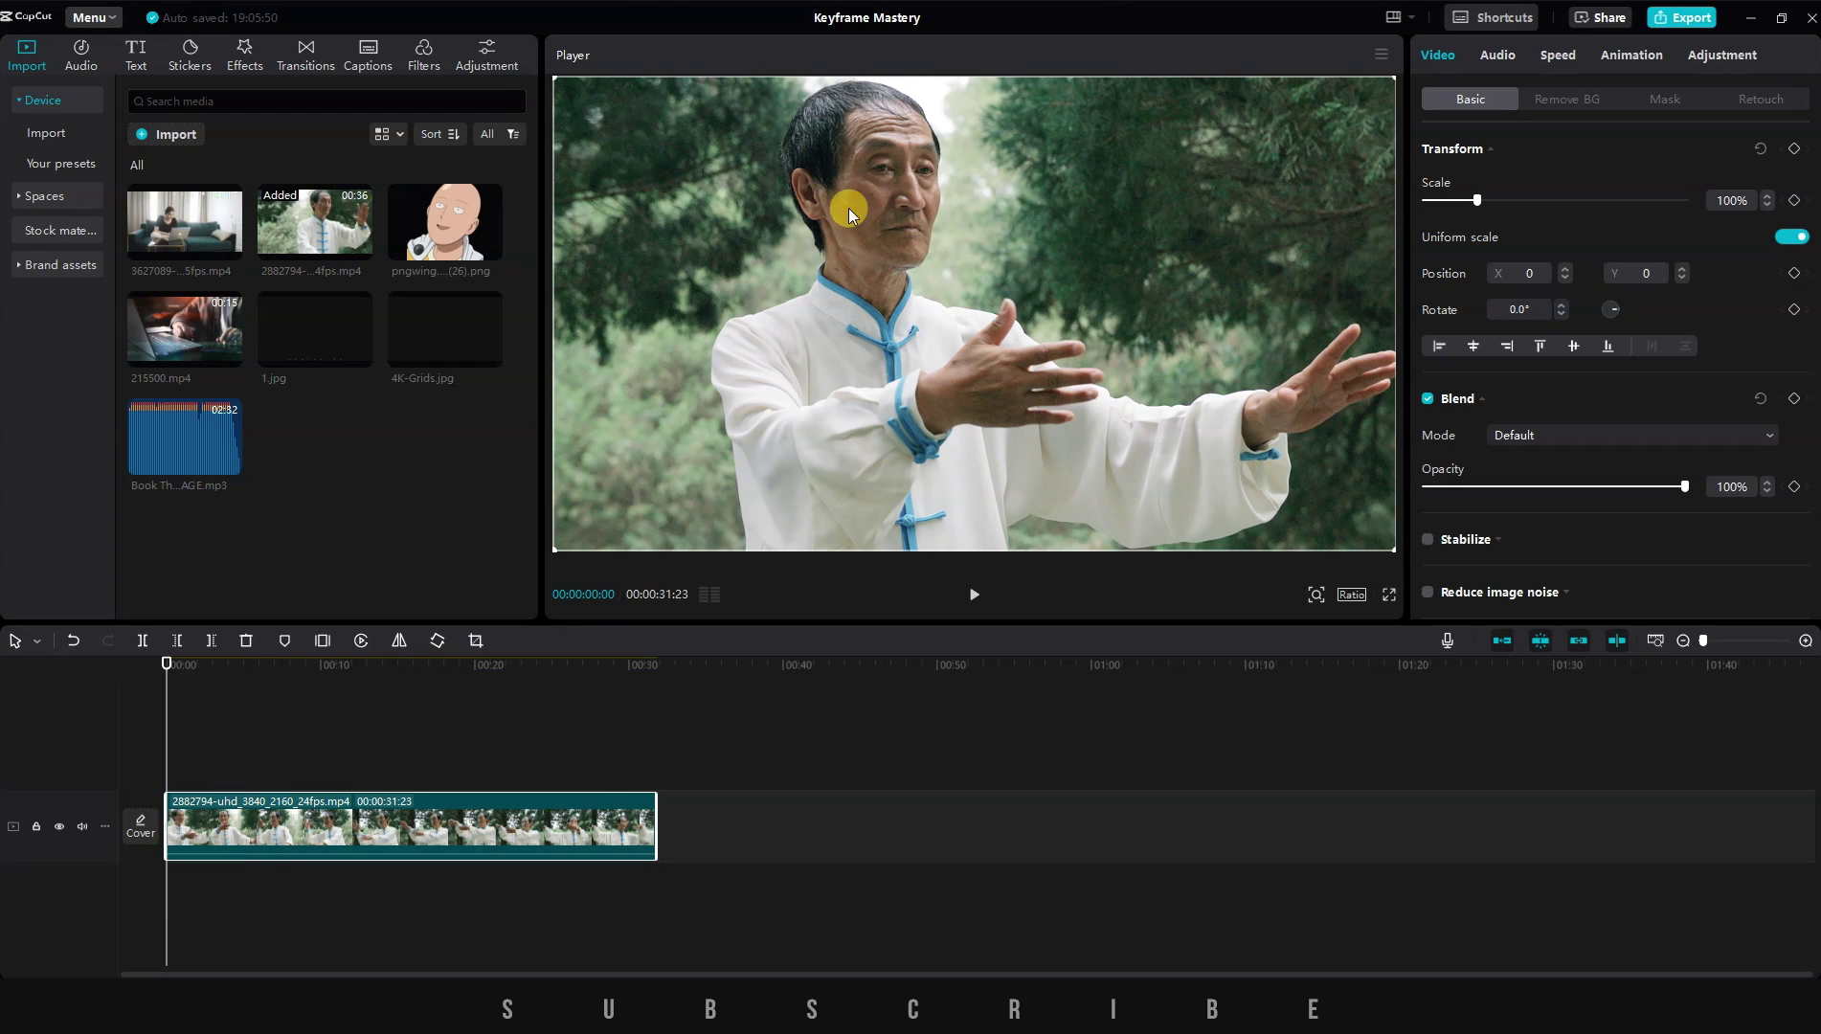
Scale the clip to 135% and keyframe its rotation from -11.5° at the start to 11.5° at 00:00:04:29
{"action": "left_click_drag", "start_coordinate": [1478, 200], "coordinate": [1496, 201]}
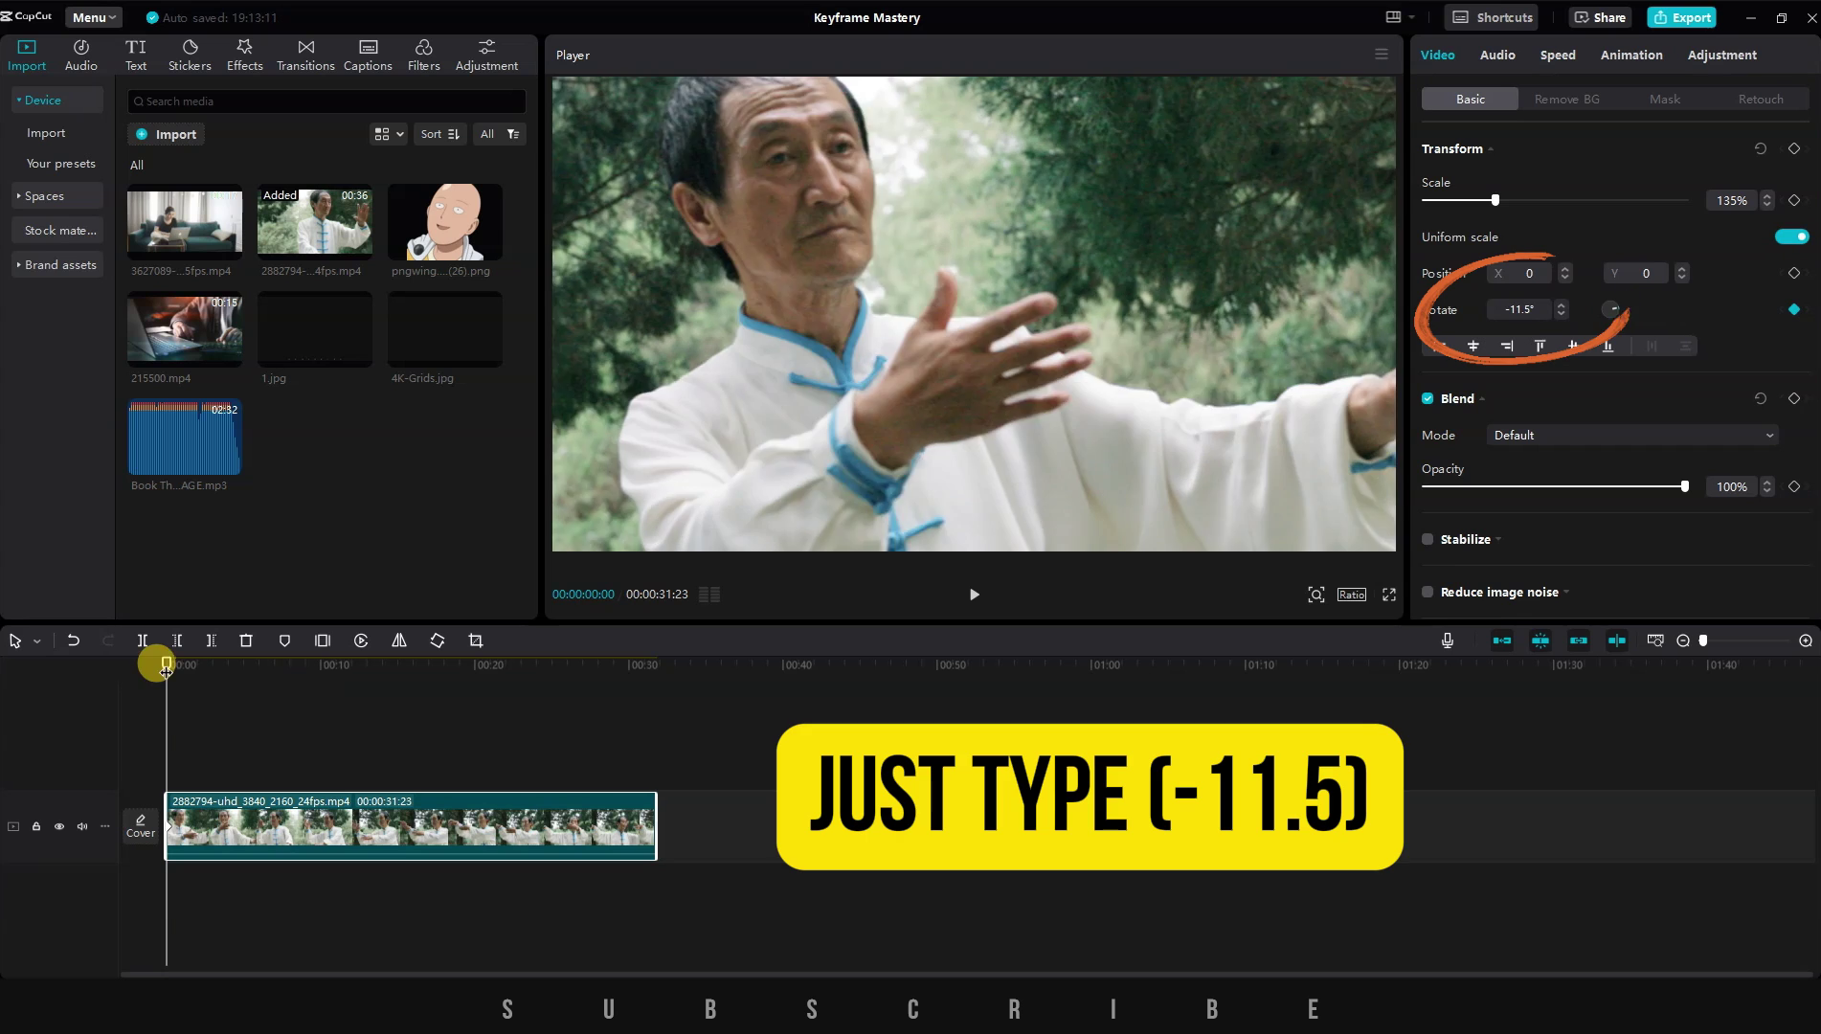
{"action": "left_click_drag", "start_coordinate": [166, 664], "coordinate": [243, 668]}
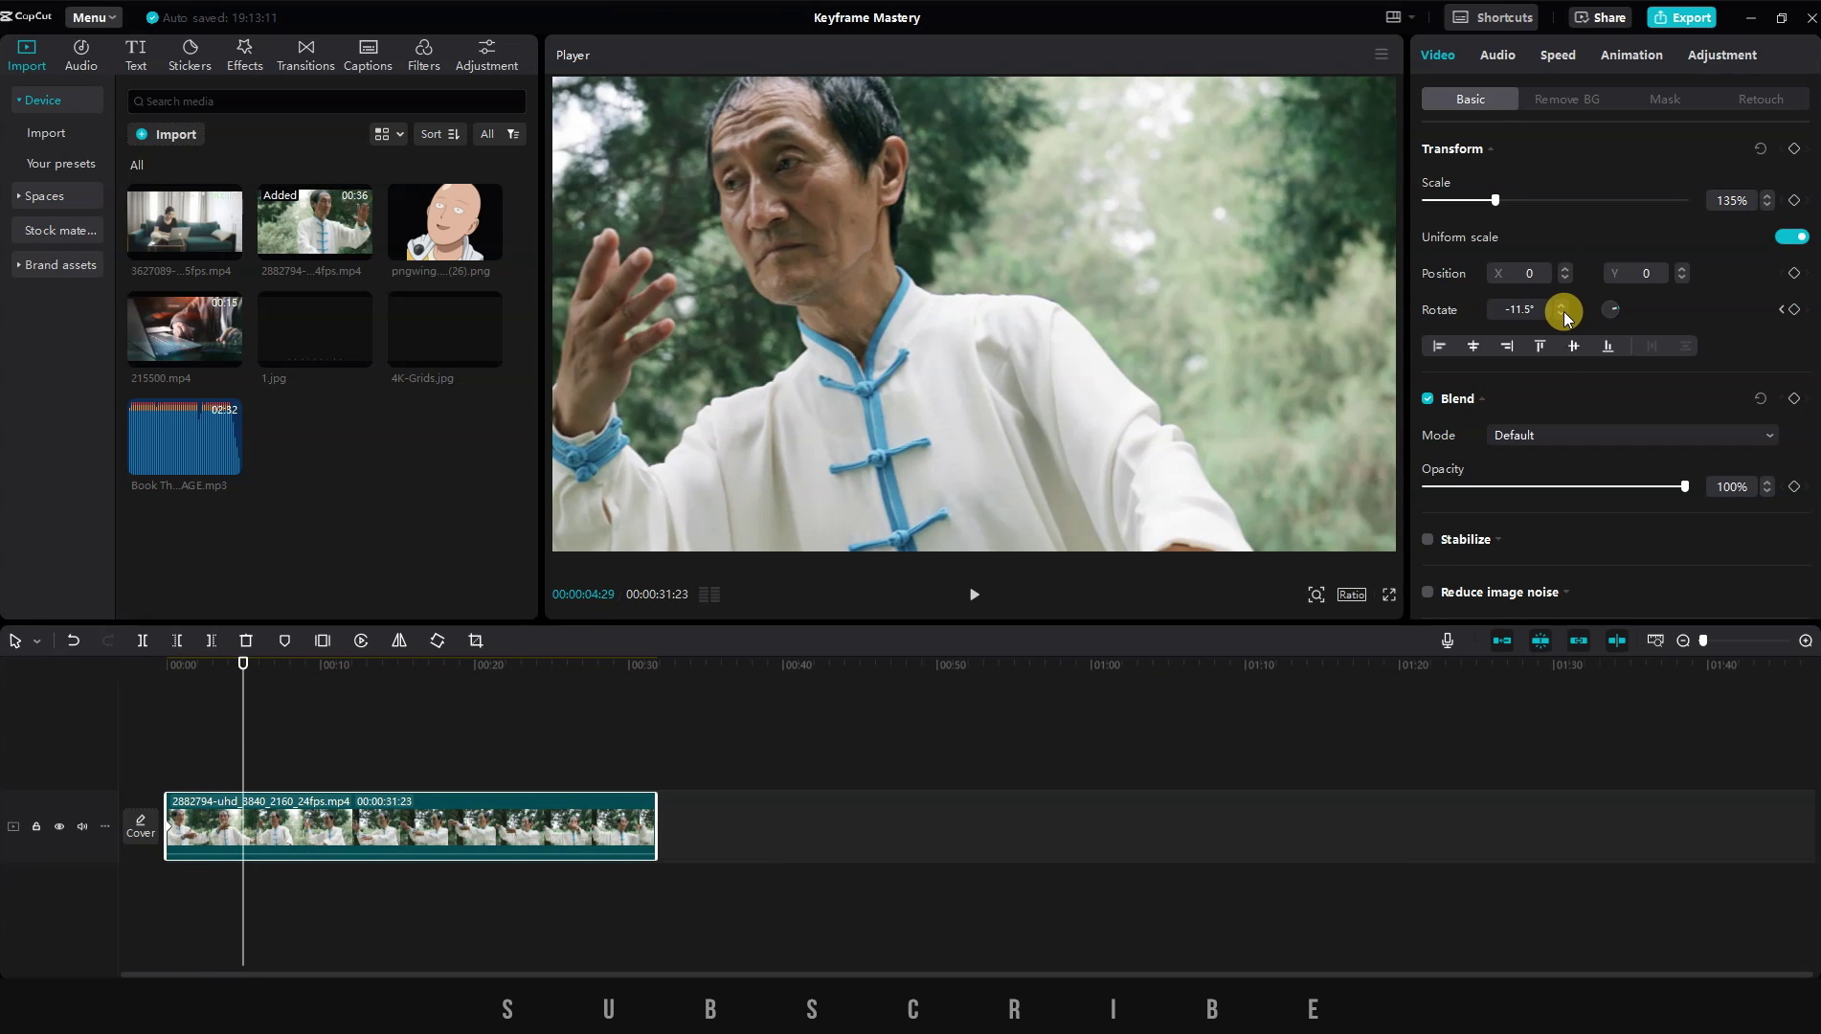
{"action": "left_click", "coordinate": [1560, 305]}
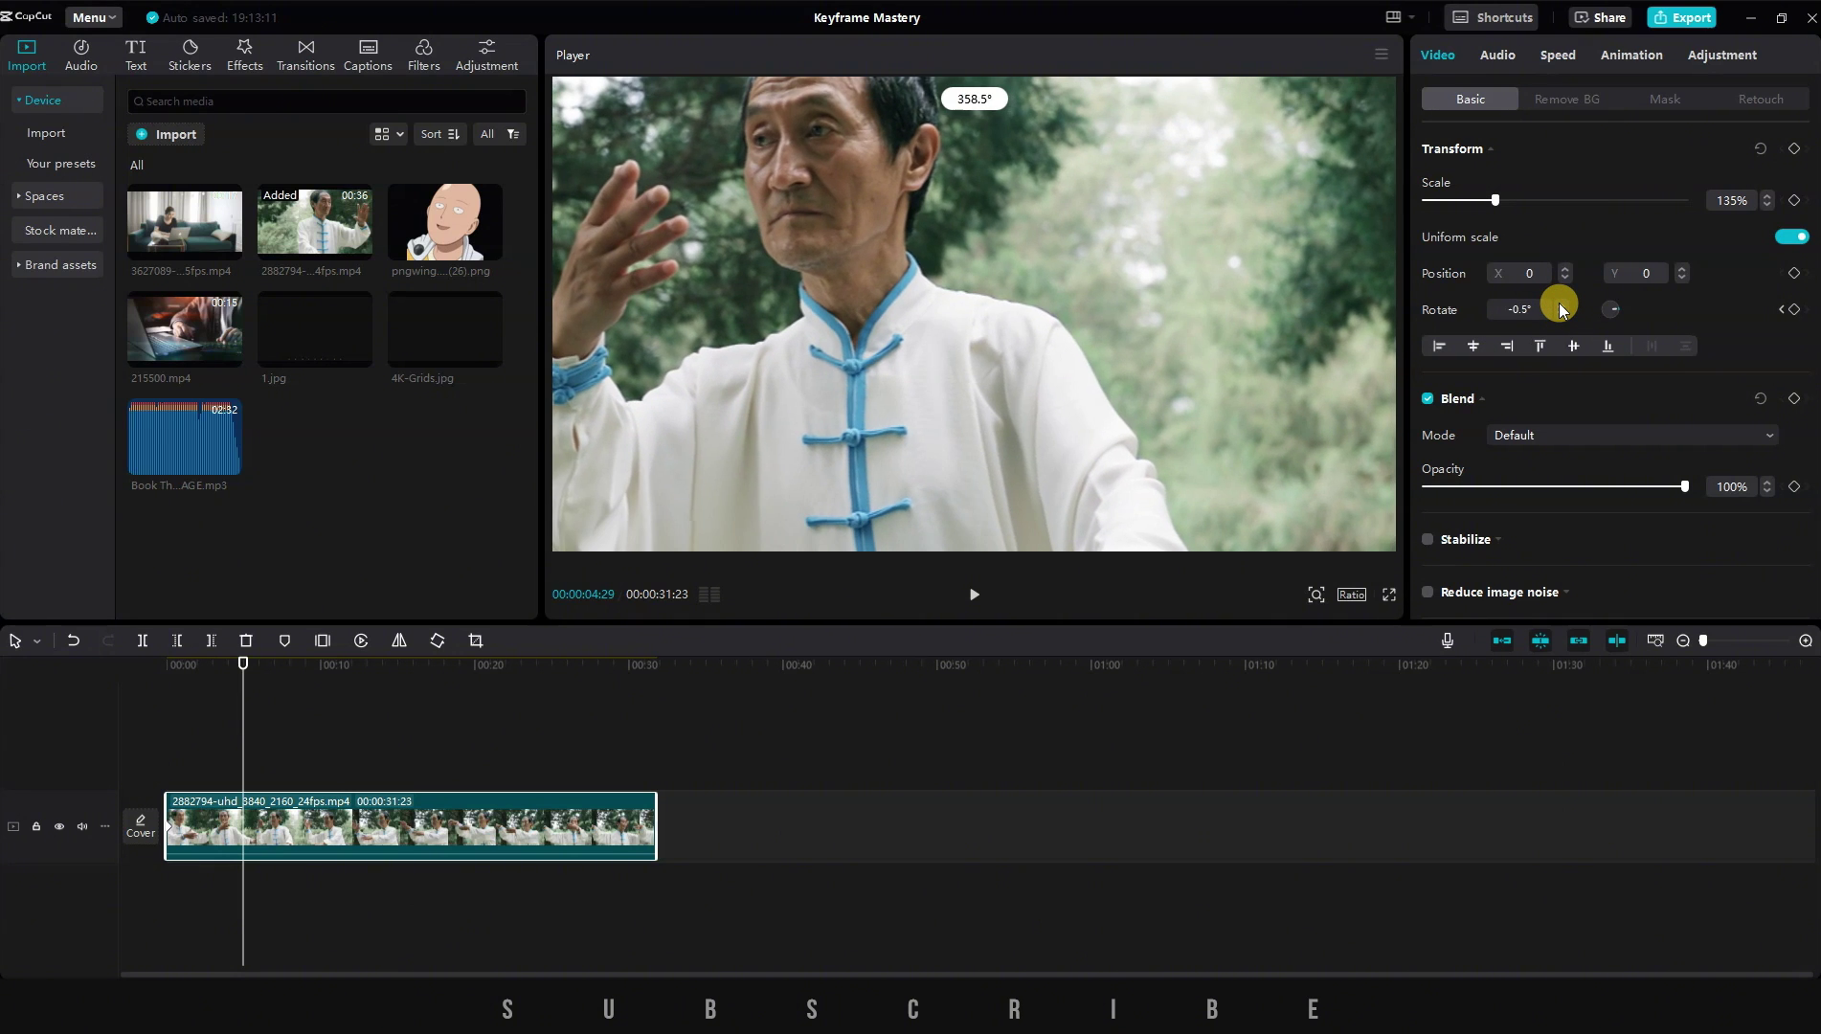
{"action": "left_click_drag", "start_coordinate": [1560, 308], "coordinate": [1563, 314]}
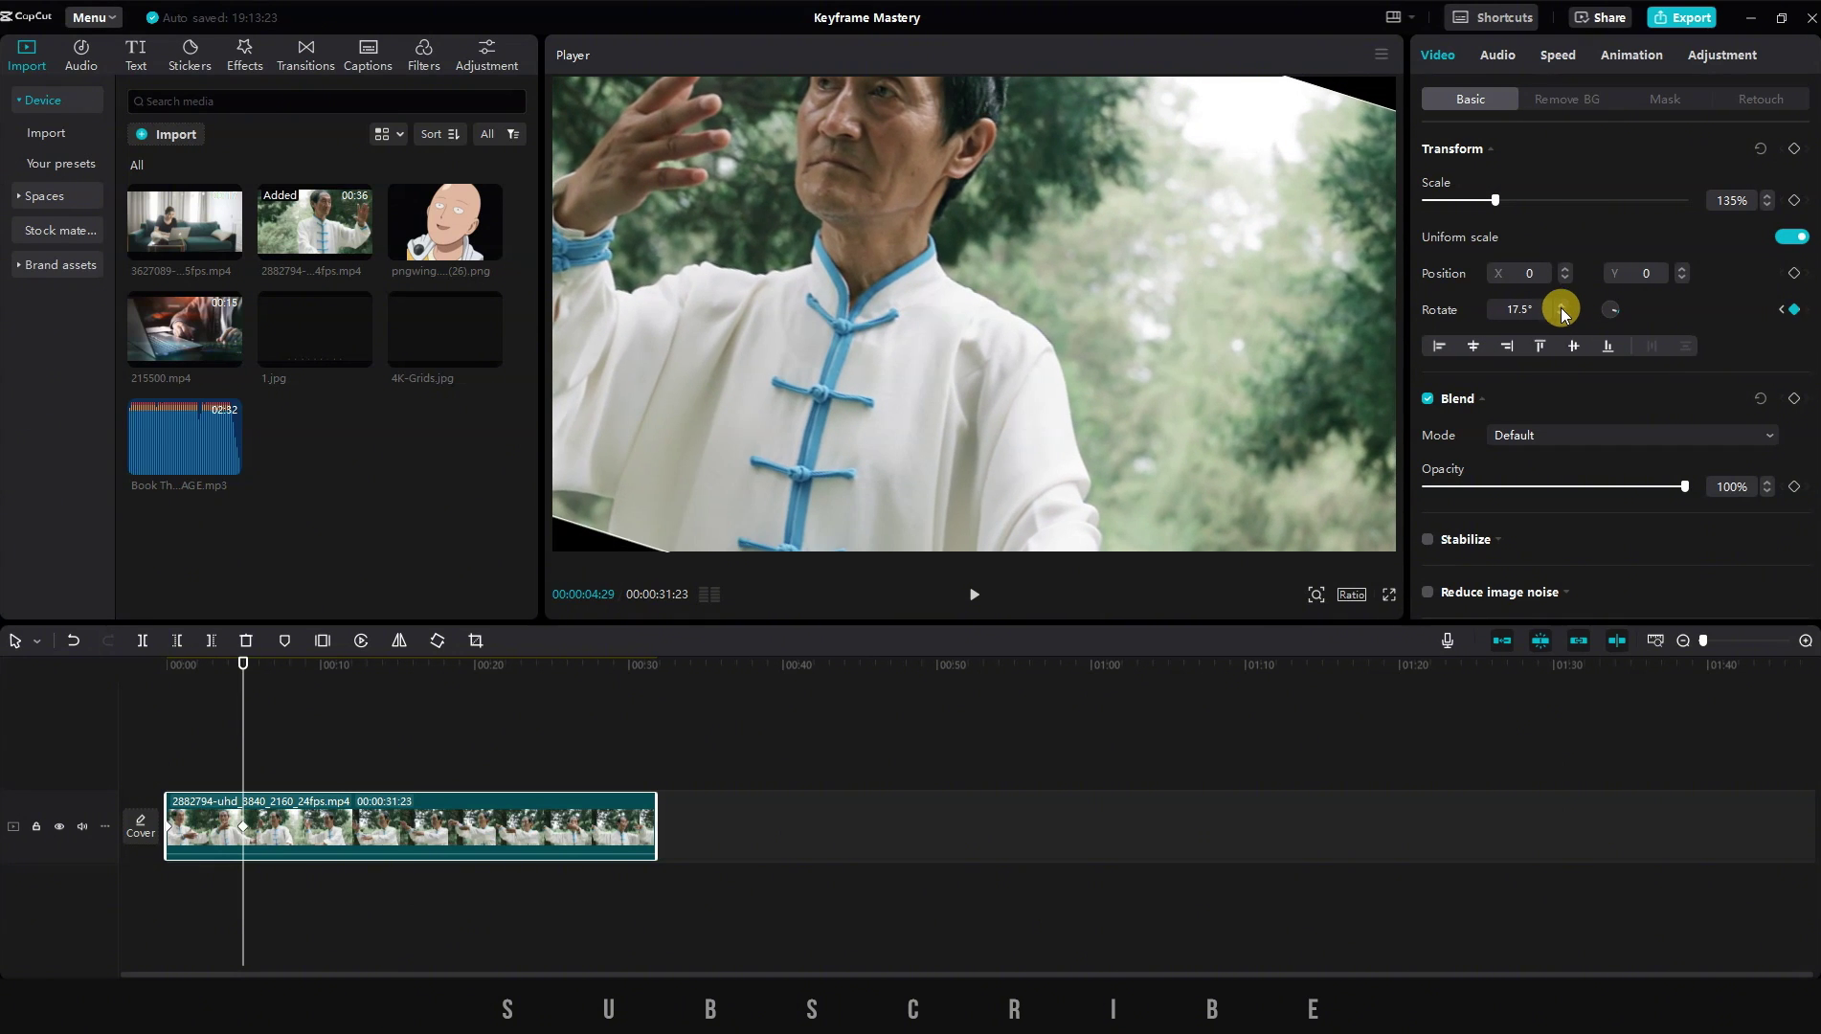
{"action": "left_click", "coordinate": [1563, 314]}
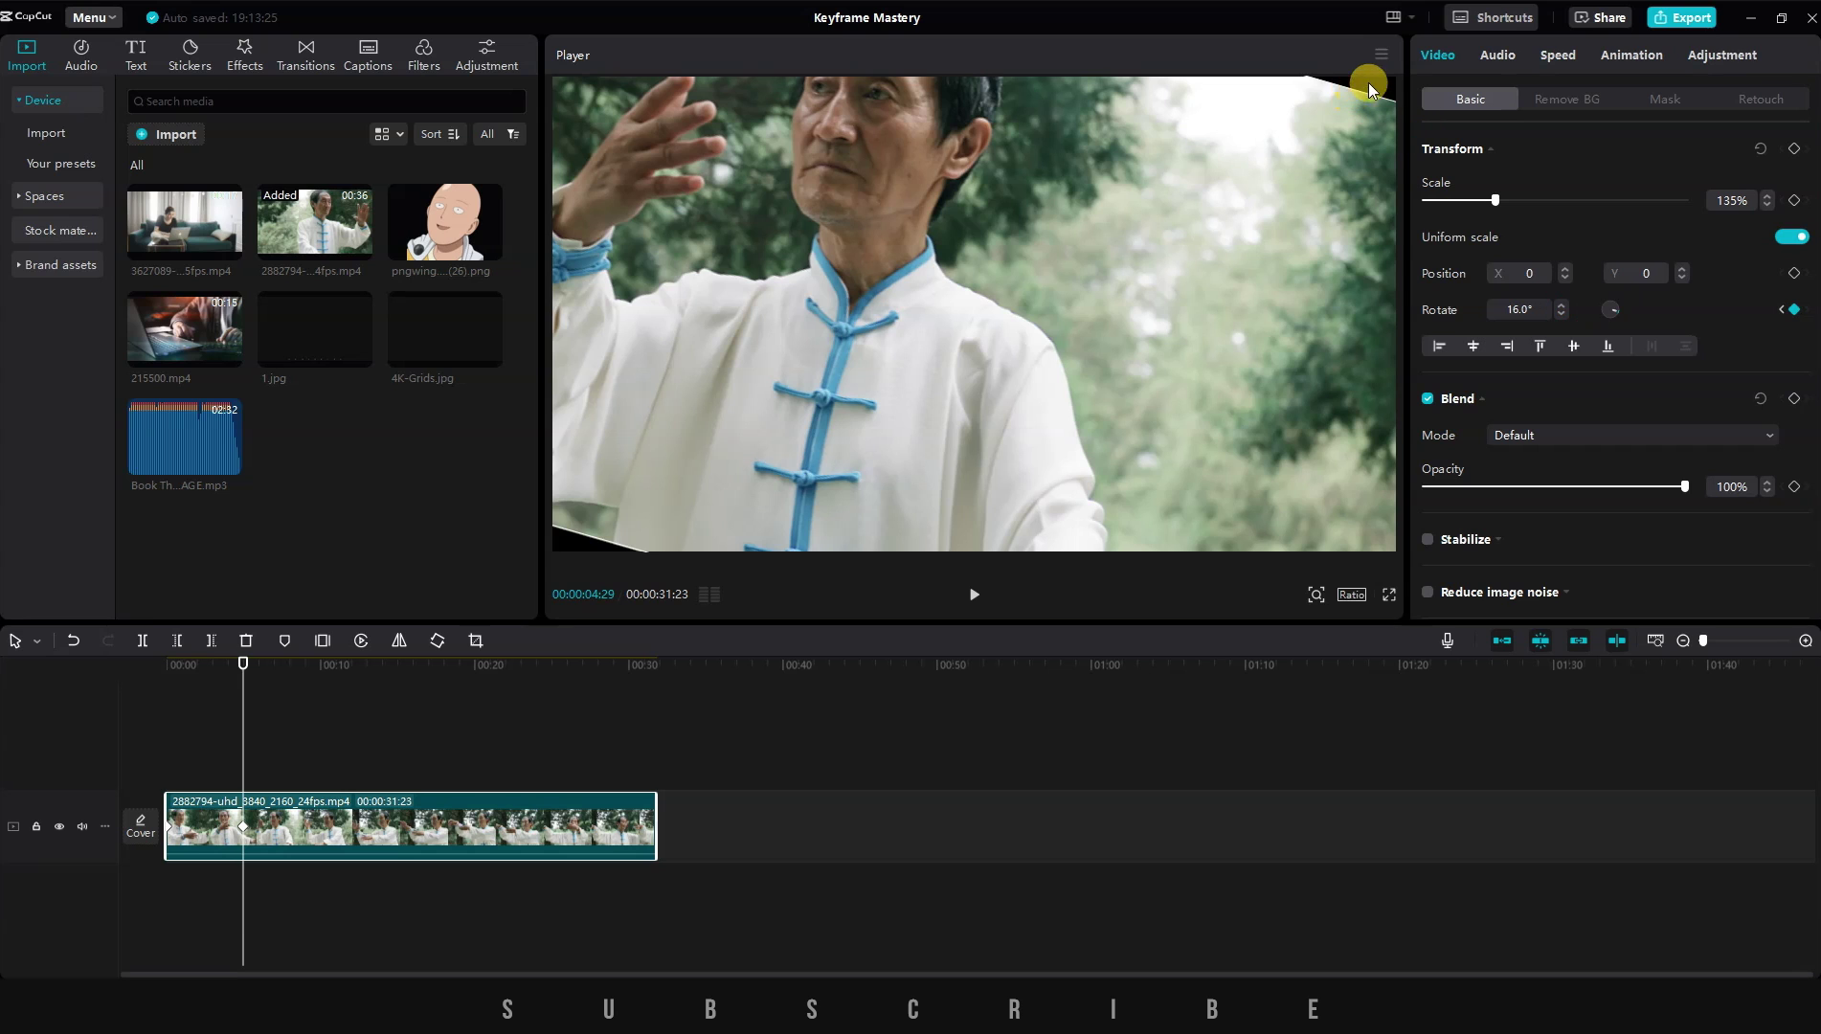
{"action": "left_click", "coordinate": [1562, 314]}
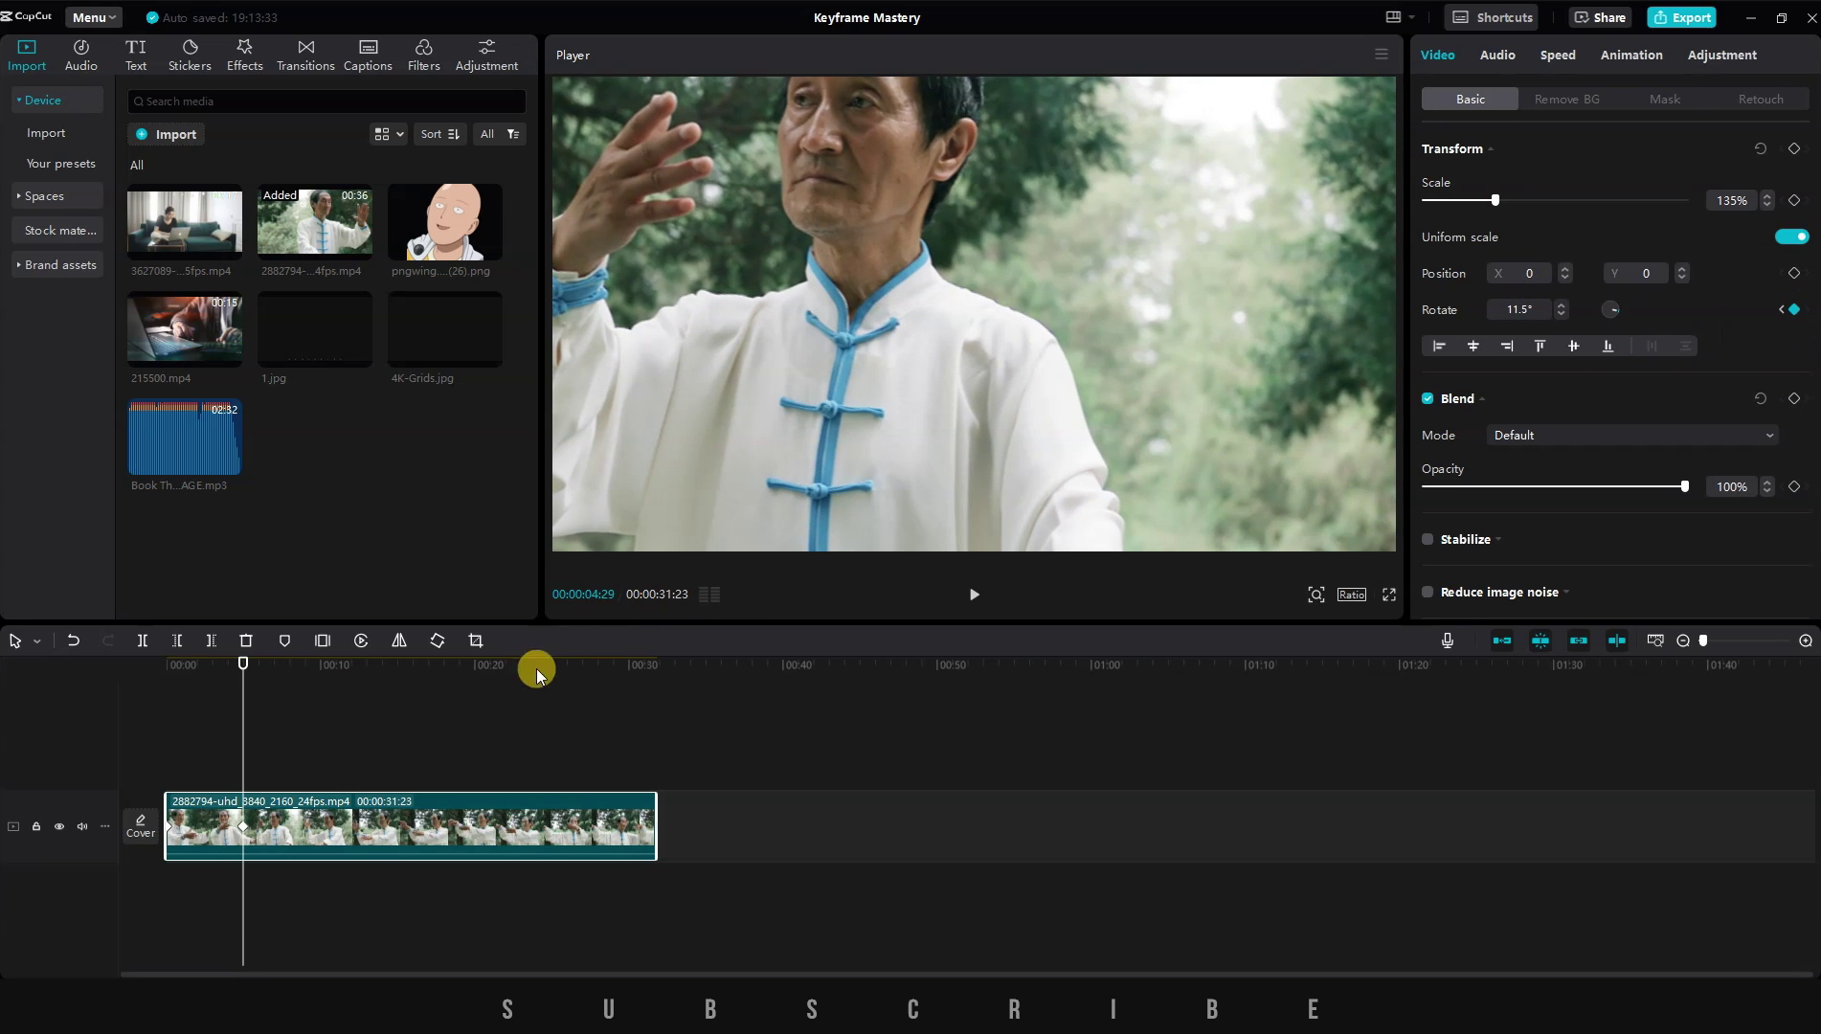
Set the clip's rotation to -11.5° at 00:00:08:28
{"action": "left_click_drag", "start_coordinate": [238, 662], "coordinate": [328, 667]}
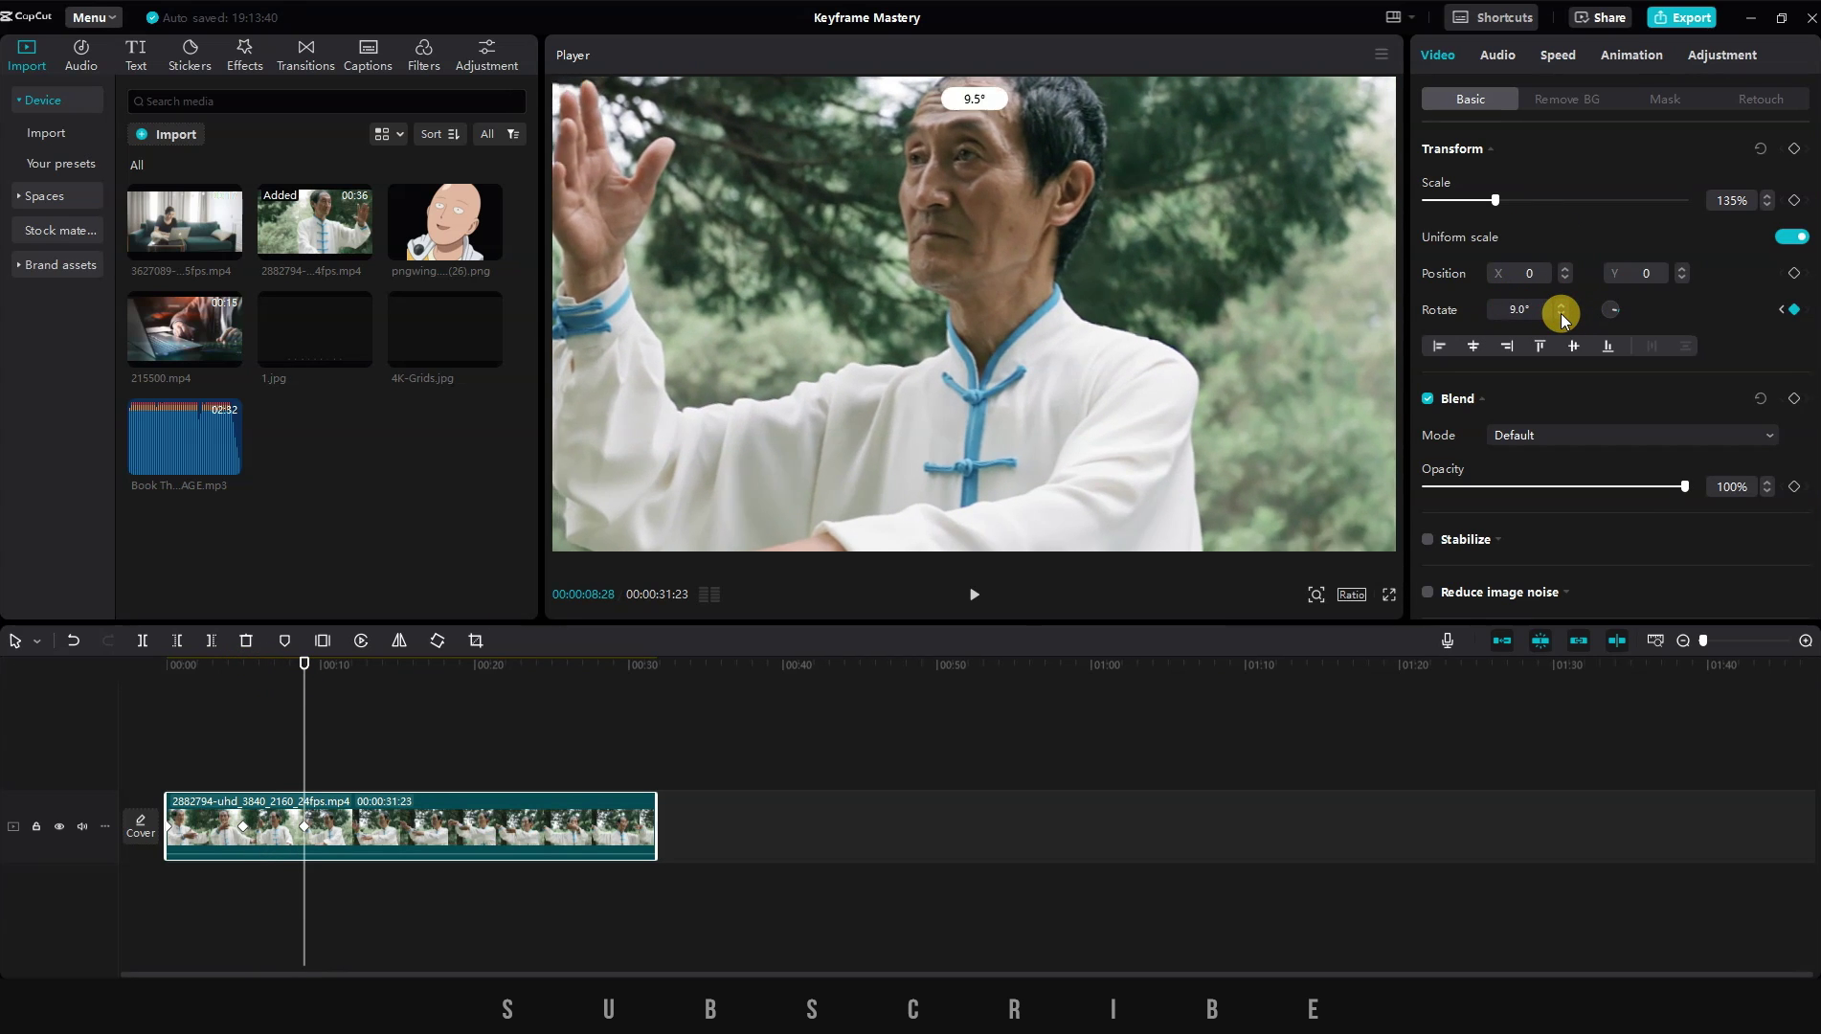
{"action": "left_click_drag", "start_coordinate": [1562, 315], "coordinate": [1561, 315]}
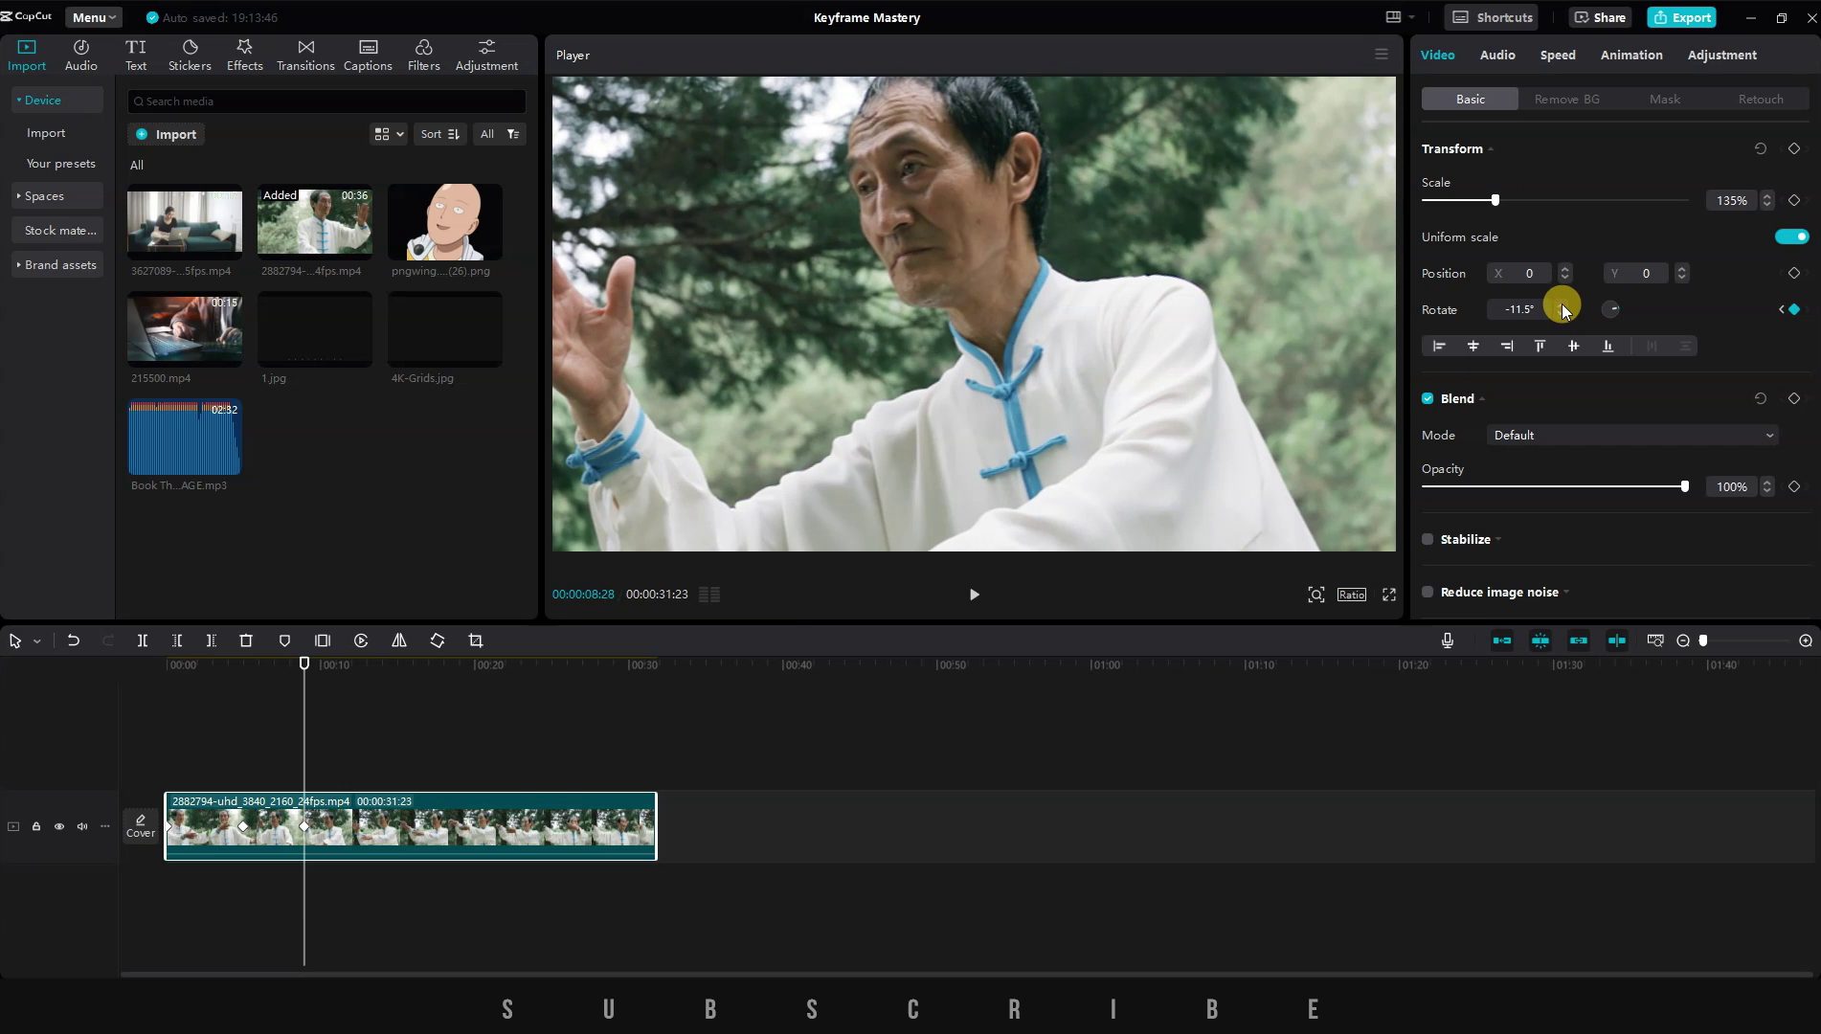
Rotate the clip back clockwise at 00:00:12:28 and play the rocking motion from the start
{"action": "left_click_drag", "start_coordinate": [290, 661], "coordinate": [366, 663]}
{"action": "left_click_drag", "start_coordinate": [1567, 306], "coordinate": [1568, 305]}
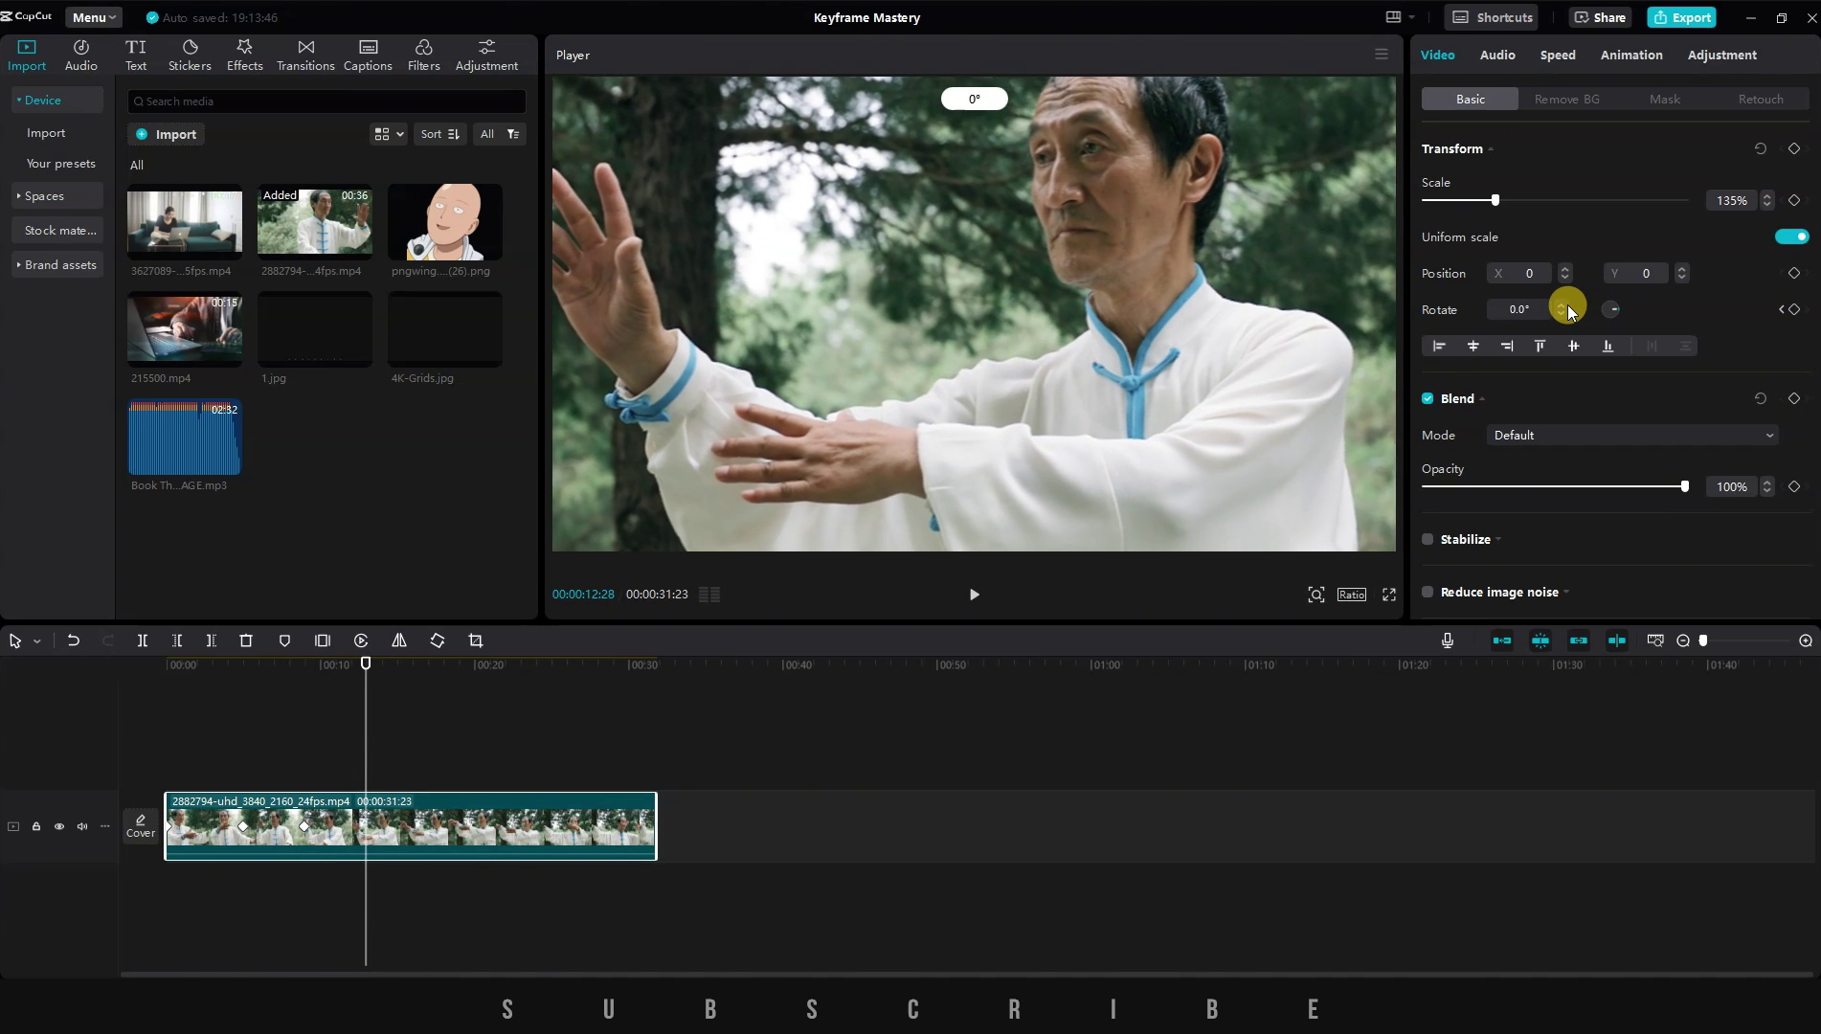
{"action": "left_click", "coordinate": [146, 718]}
{"action": "key", "text": "space"}
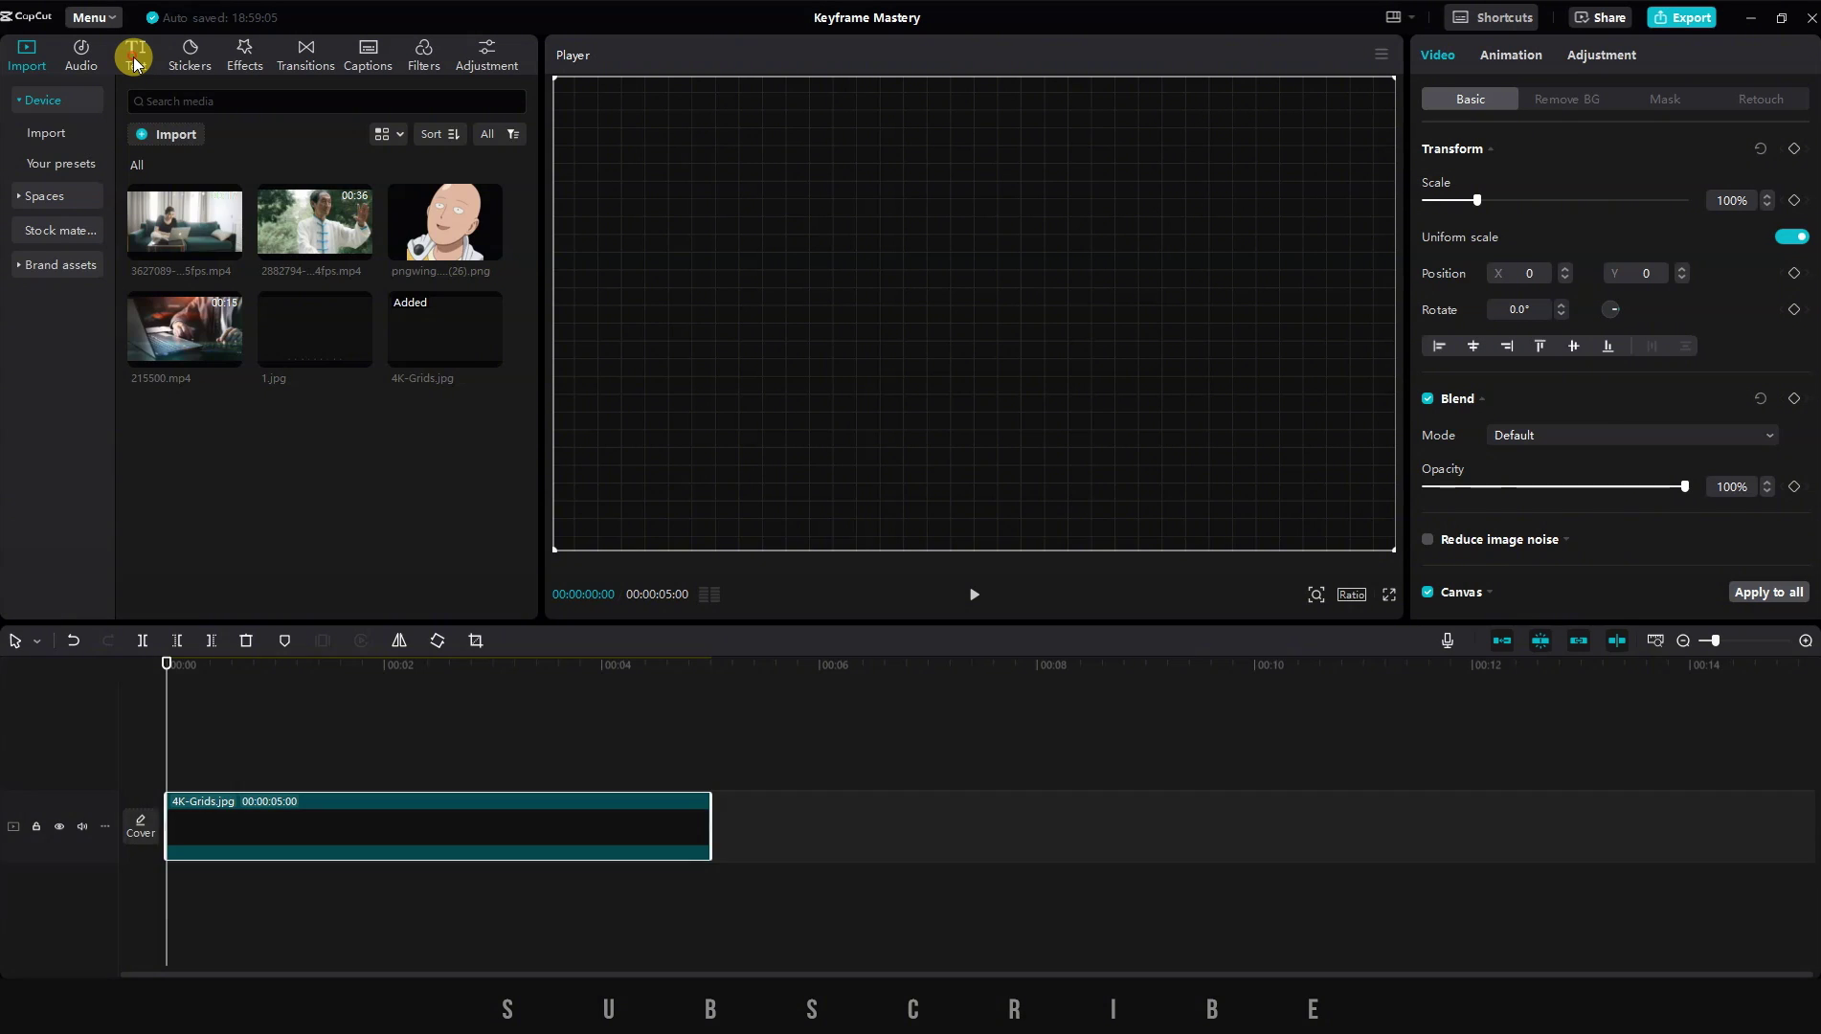
Add a default text over the grid background, change it to "Hello" in Bebas Neue Bold, and enlarge it
{"action": "left_click", "coordinate": [136, 56]}
{"action": "left_click", "coordinate": [198, 183]}
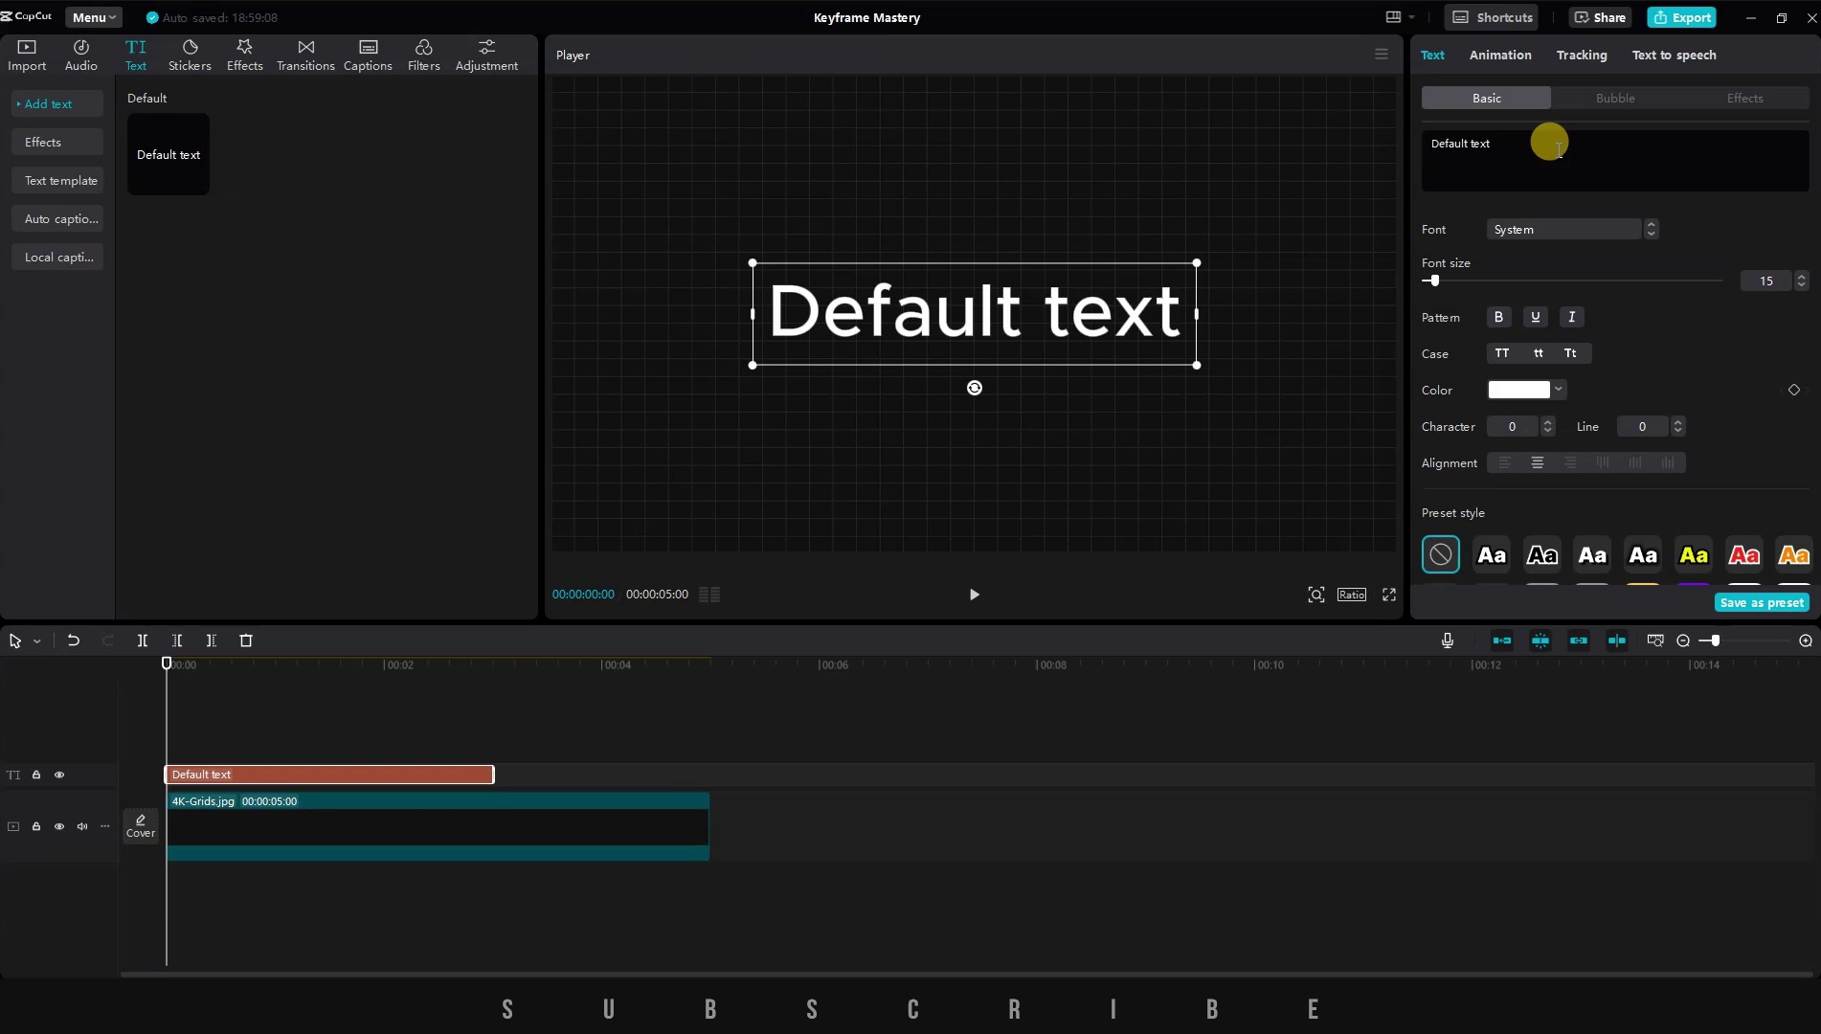
{"action": "left_click_drag", "start_coordinate": [1548, 144], "coordinate": [1377, 149]}
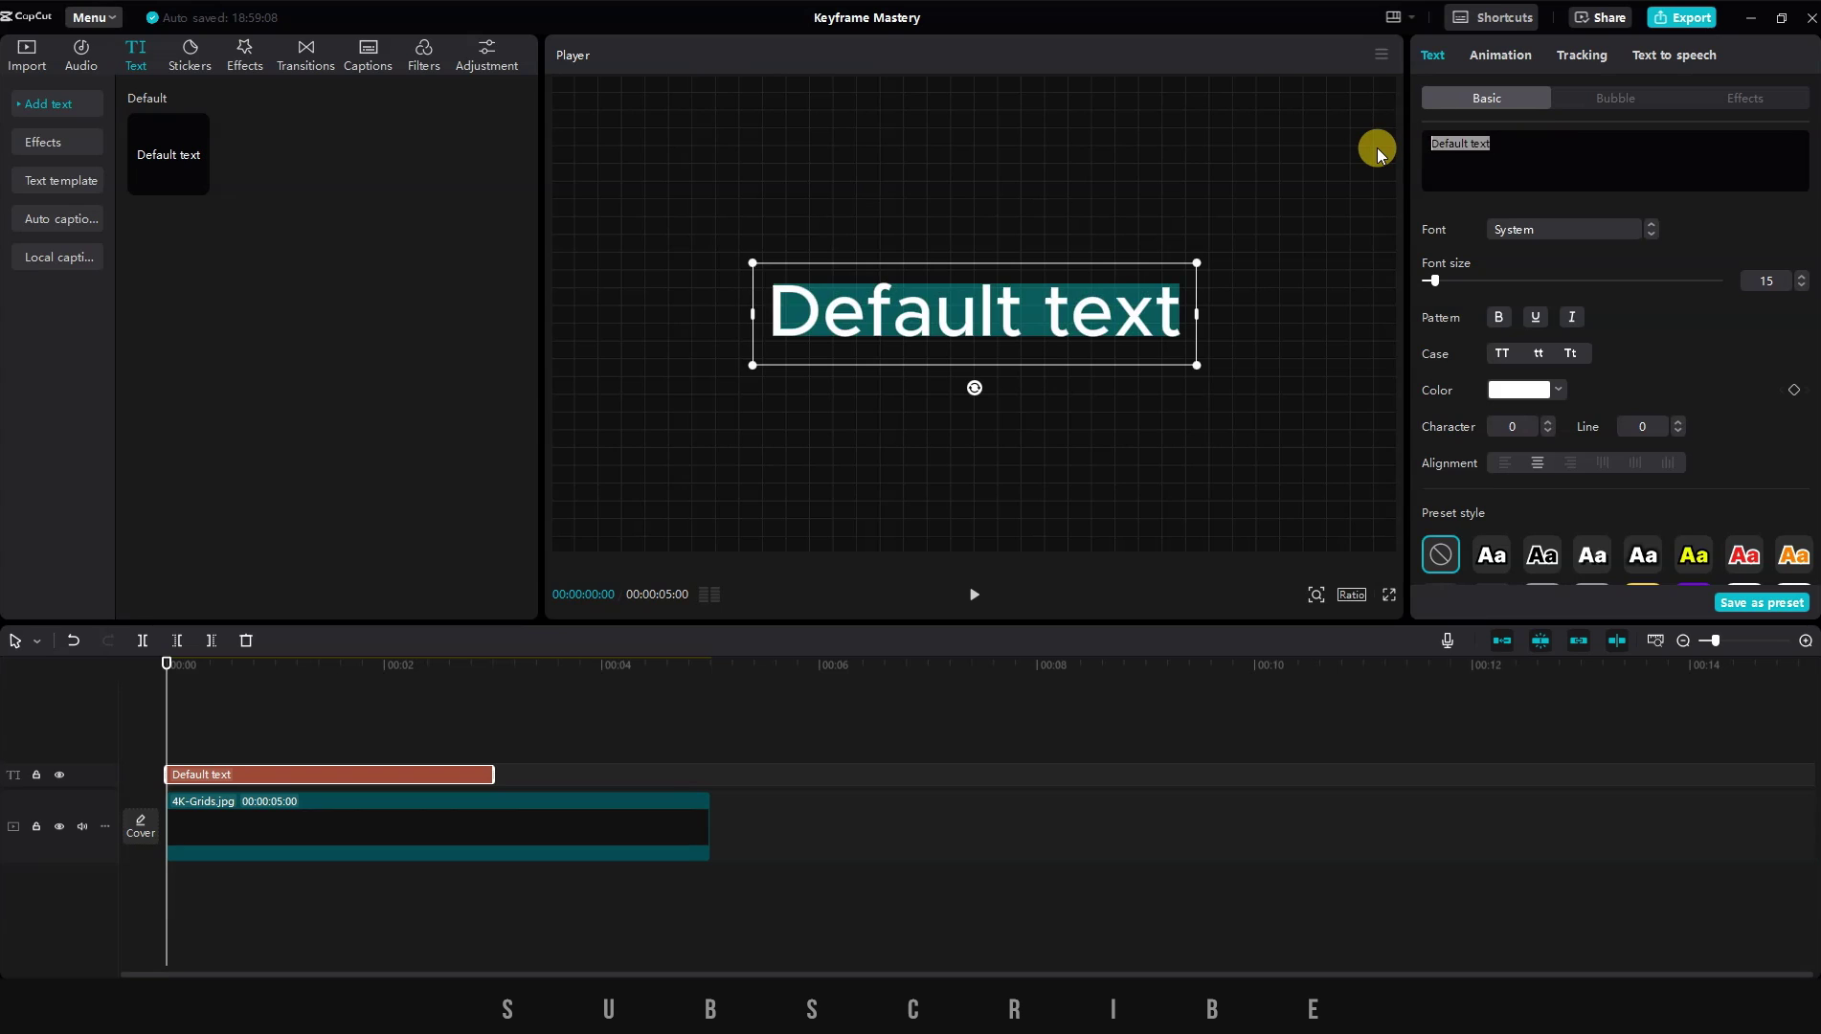
{"action": "type", "text": "Hello"}
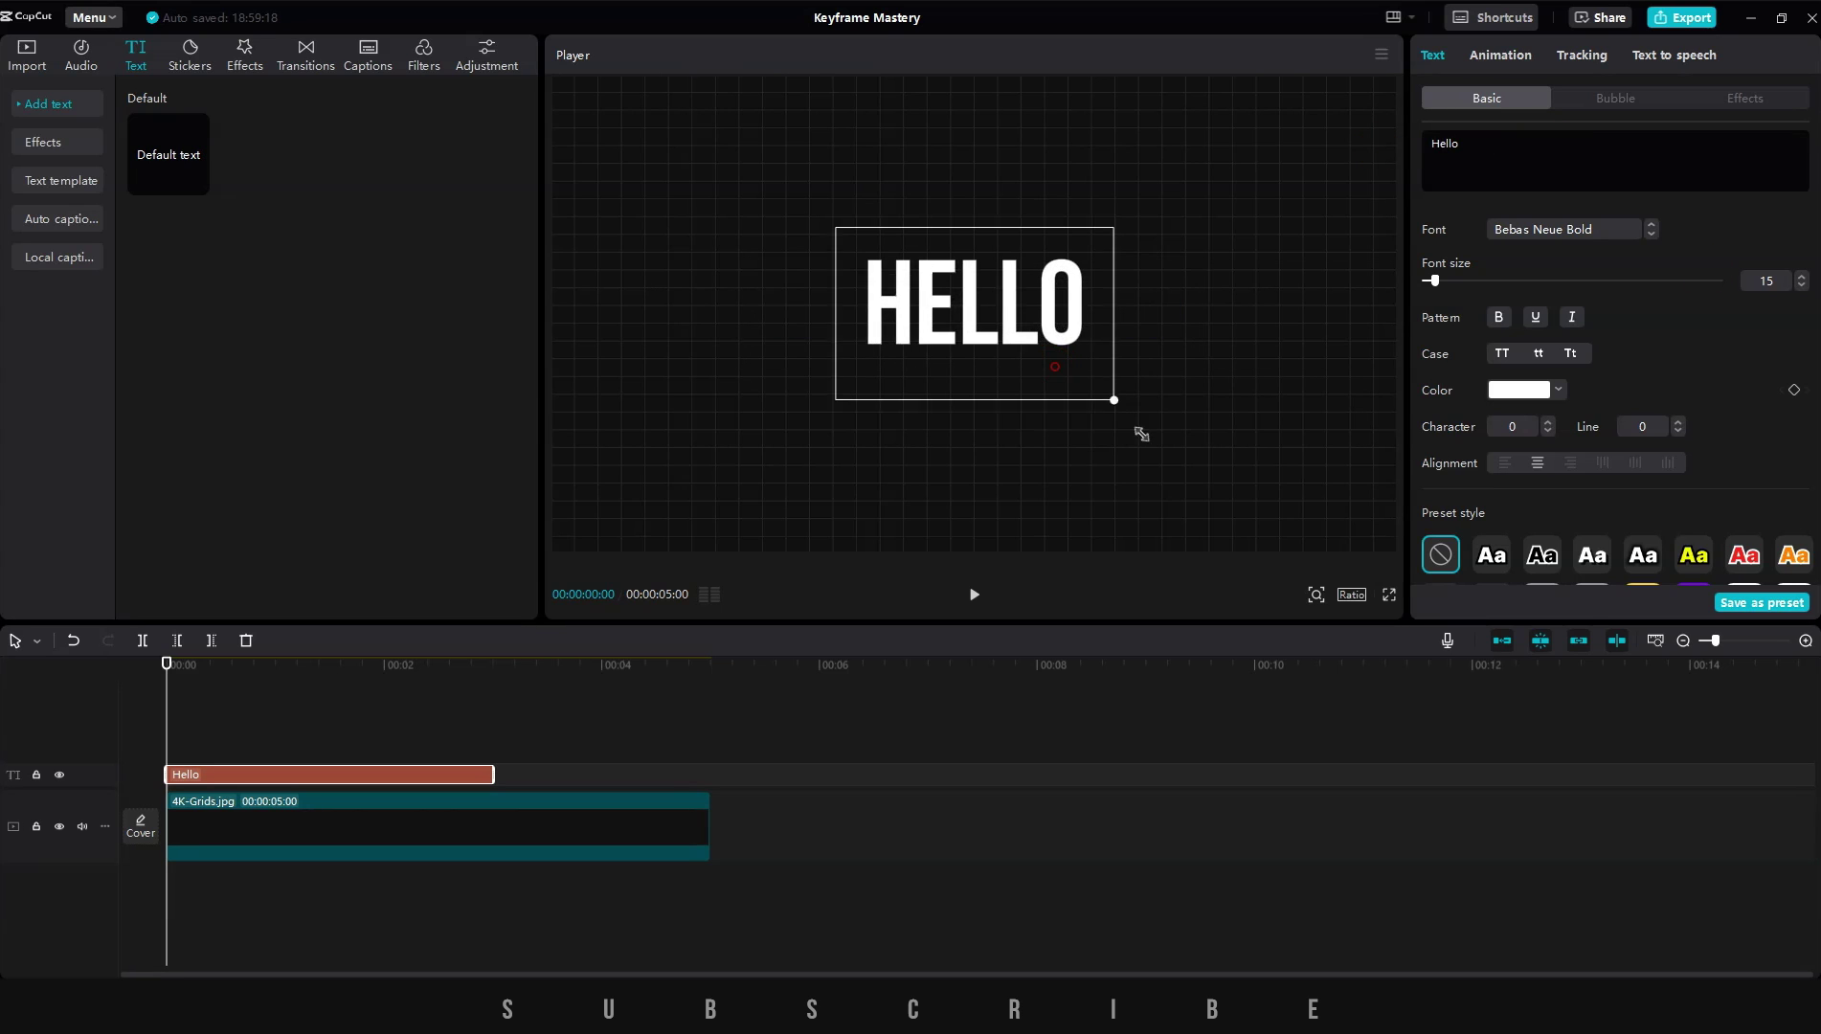
{"action": "left_click_drag", "start_coordinate": [1142, 430], "coordinate": [1192, 496]}
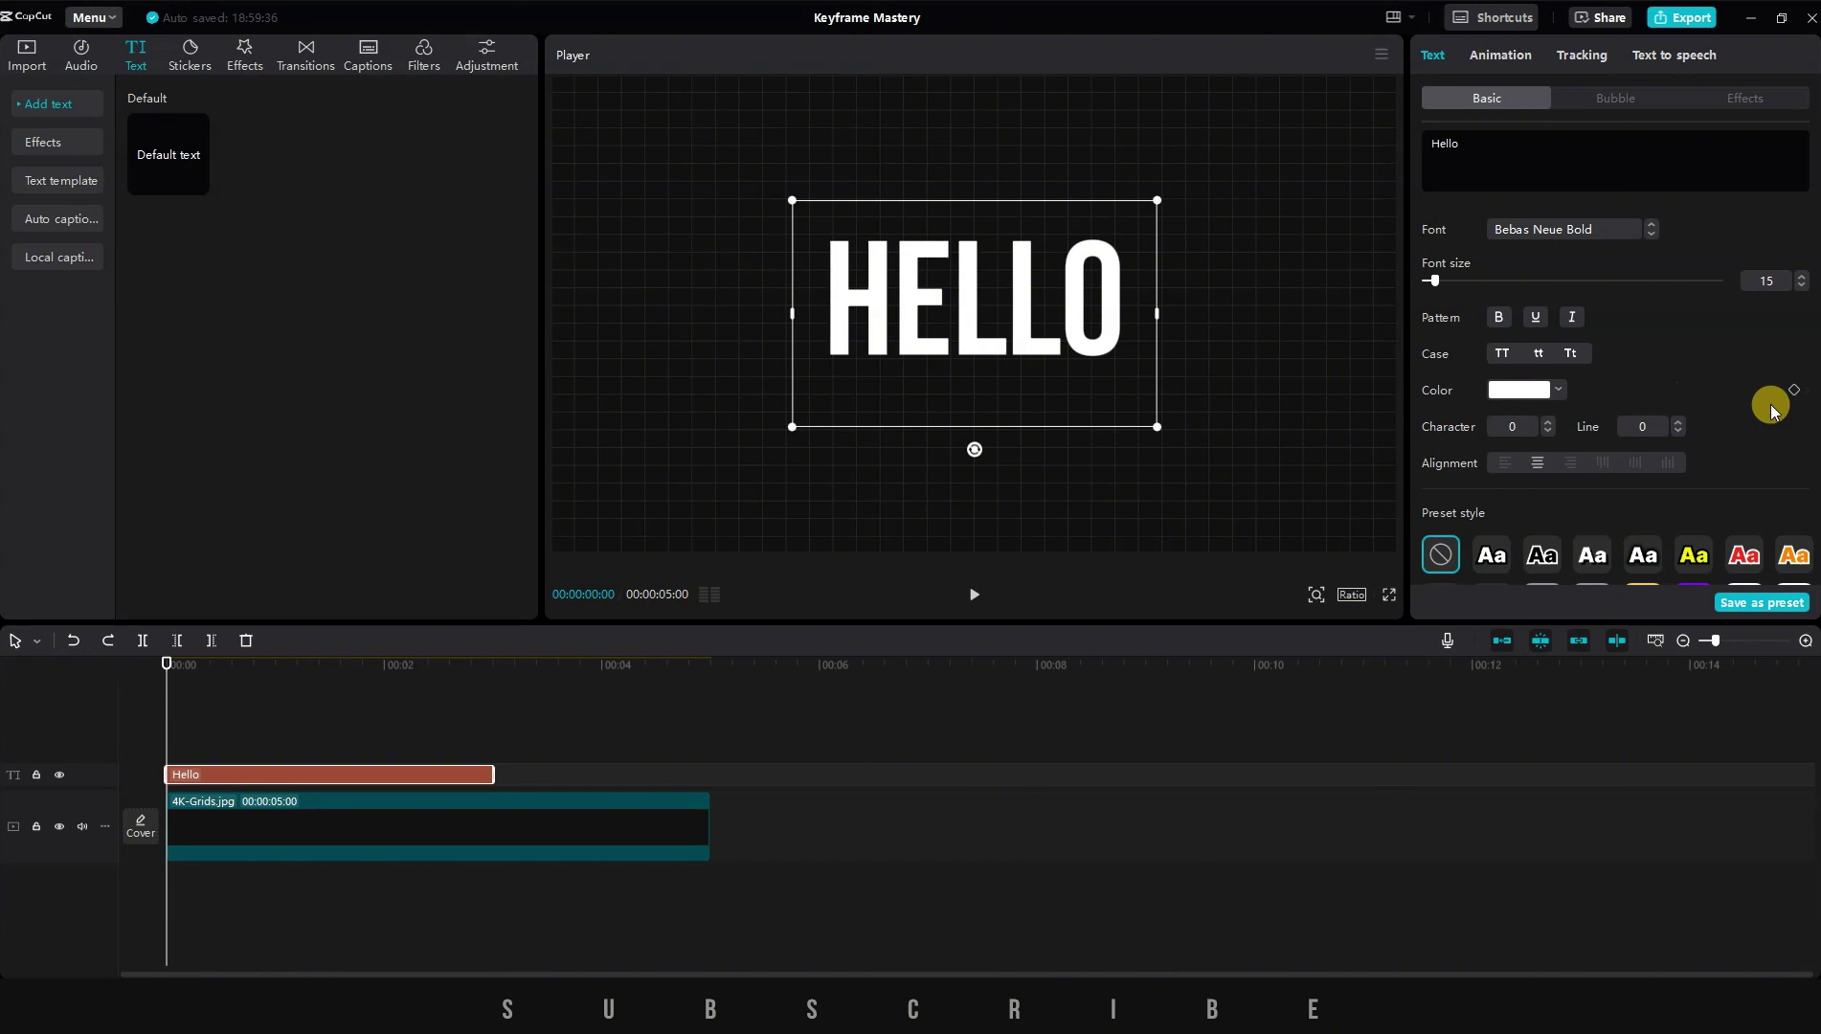
Keyframe the Hello text's color from white at the start to orange FF7F00 at 00:00:00:10
{"action": "scroll", "coordinate": [1776, 402], "scroll_direction": "down", "scroll_amount": 2}
{"action": "scroll", "coordinate": [1790, 321], "scroll_direction": "up", "scroll_amount": 1}
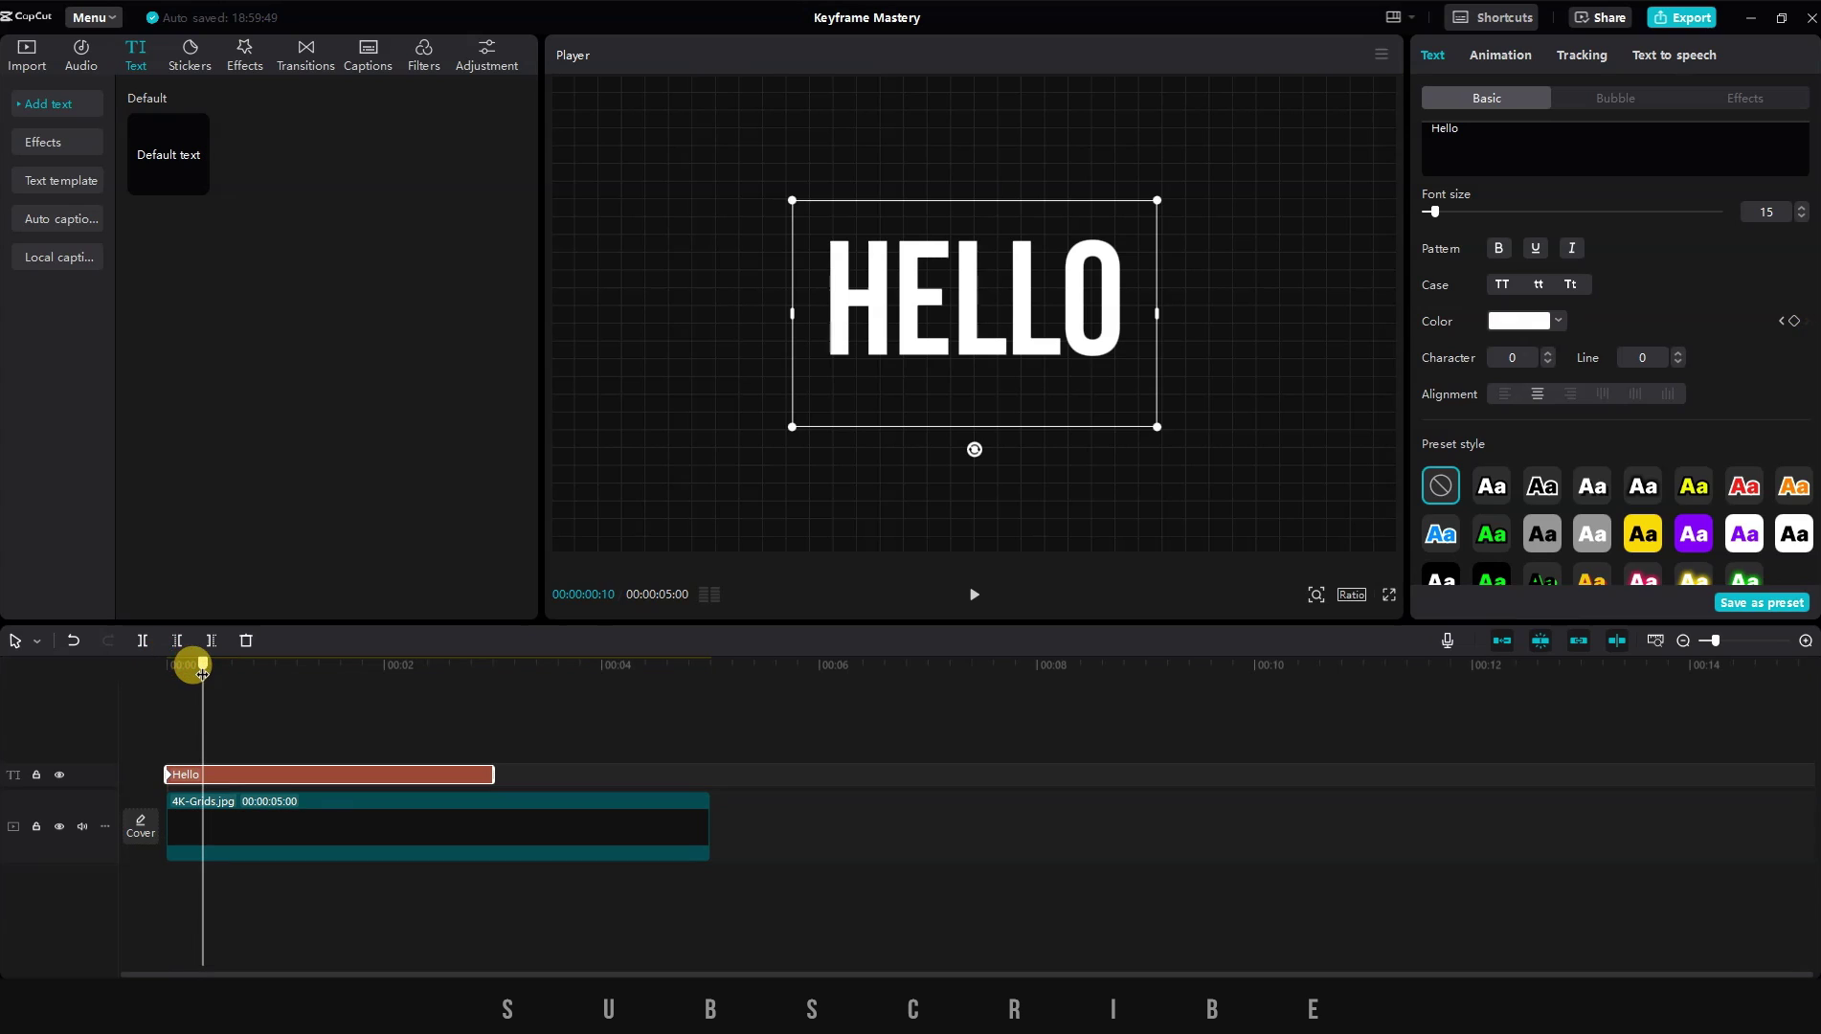
{"action": "left_click", "coordinate": [1514, 322]}
{"action": "left_click_drag", "start_coordinate": [1649, 386], "coordinate": [1690, 311]}
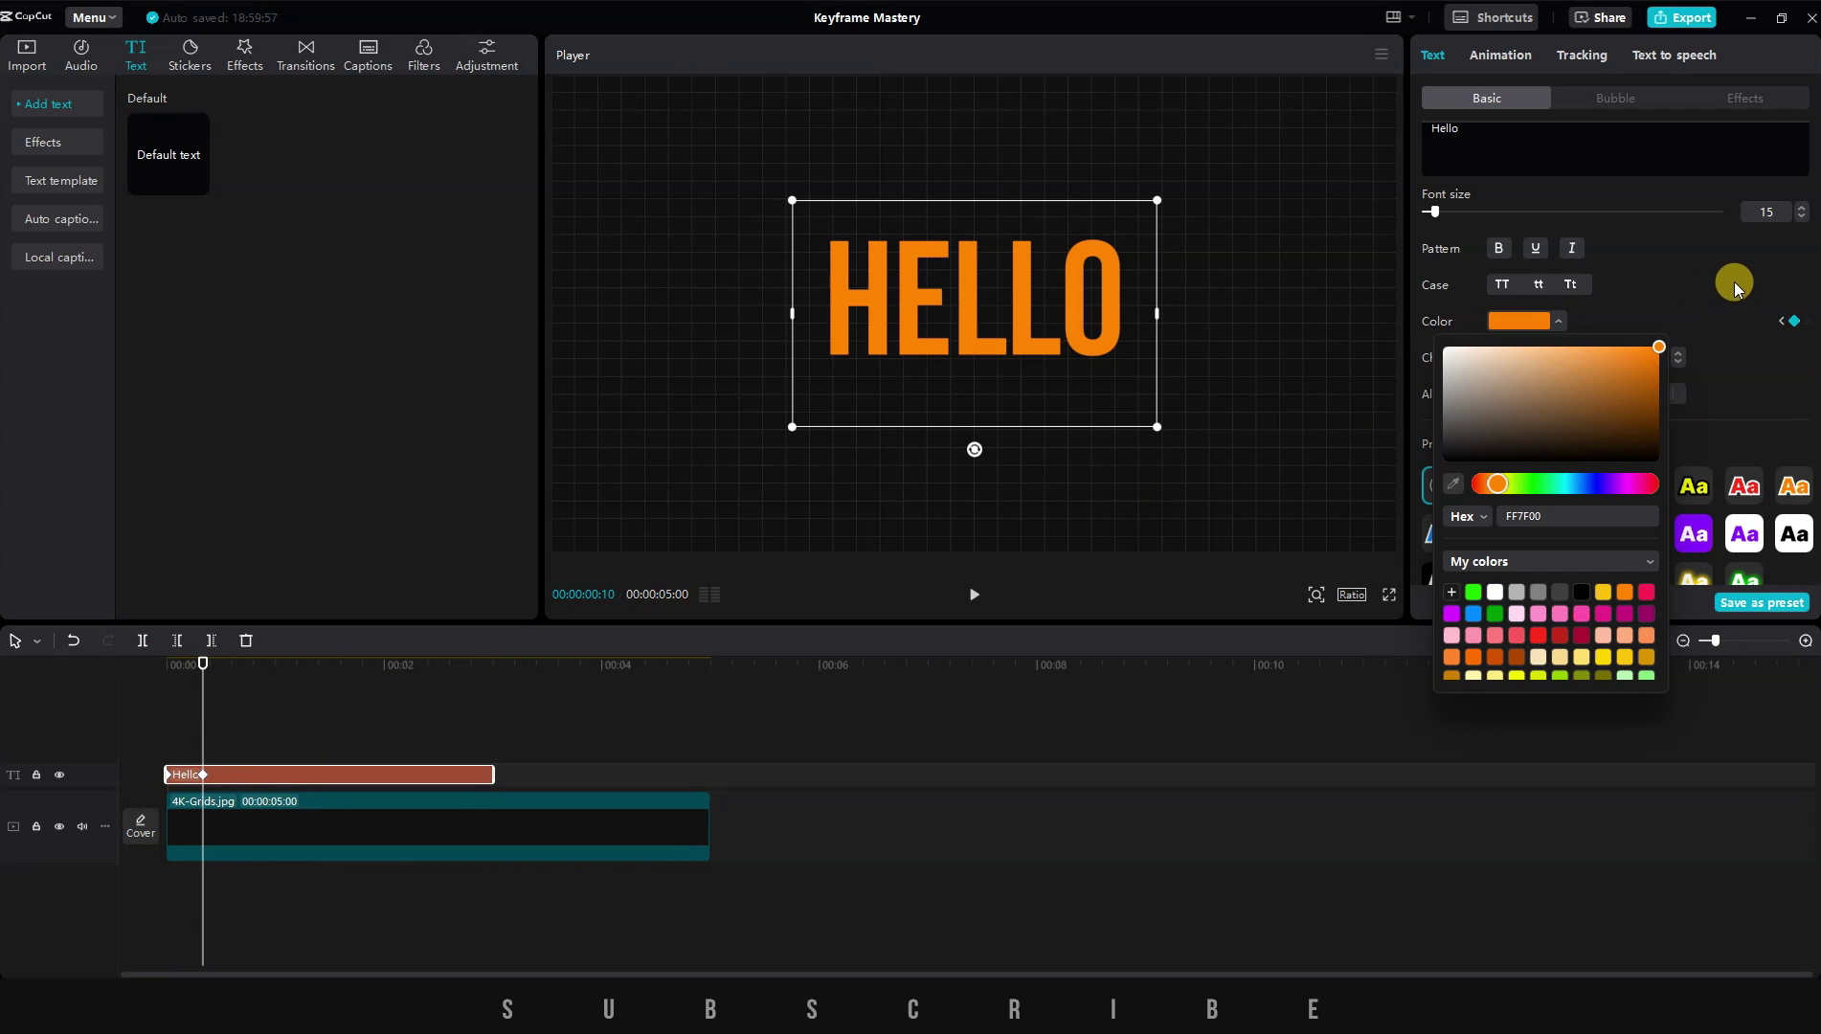
Play the white-to-orange color change of the text from the start
{"action": "left_click_drag", "start_coordinate": [201, 685], "coordinate": [164, 660]}
{"action": "key", "text": "space"}
{"action": "left_click", "coordinate": [165, 673]}
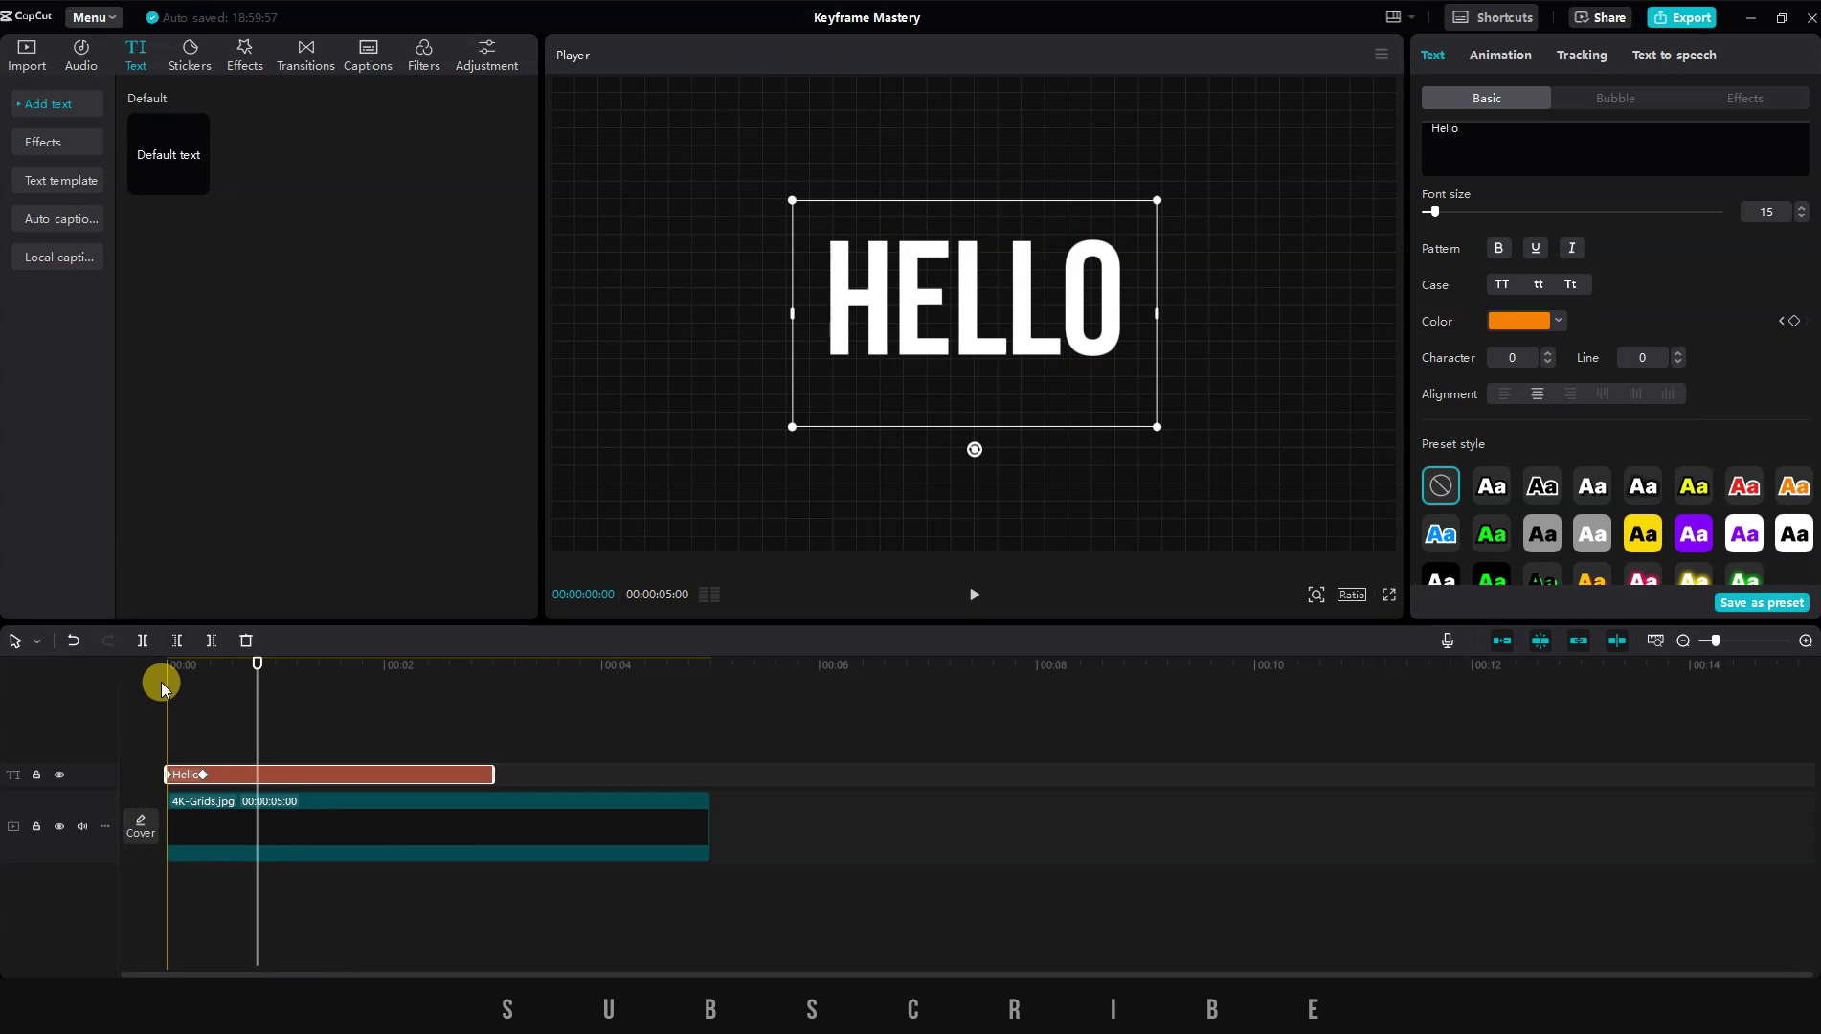
{"action": "key", "text": "space"}
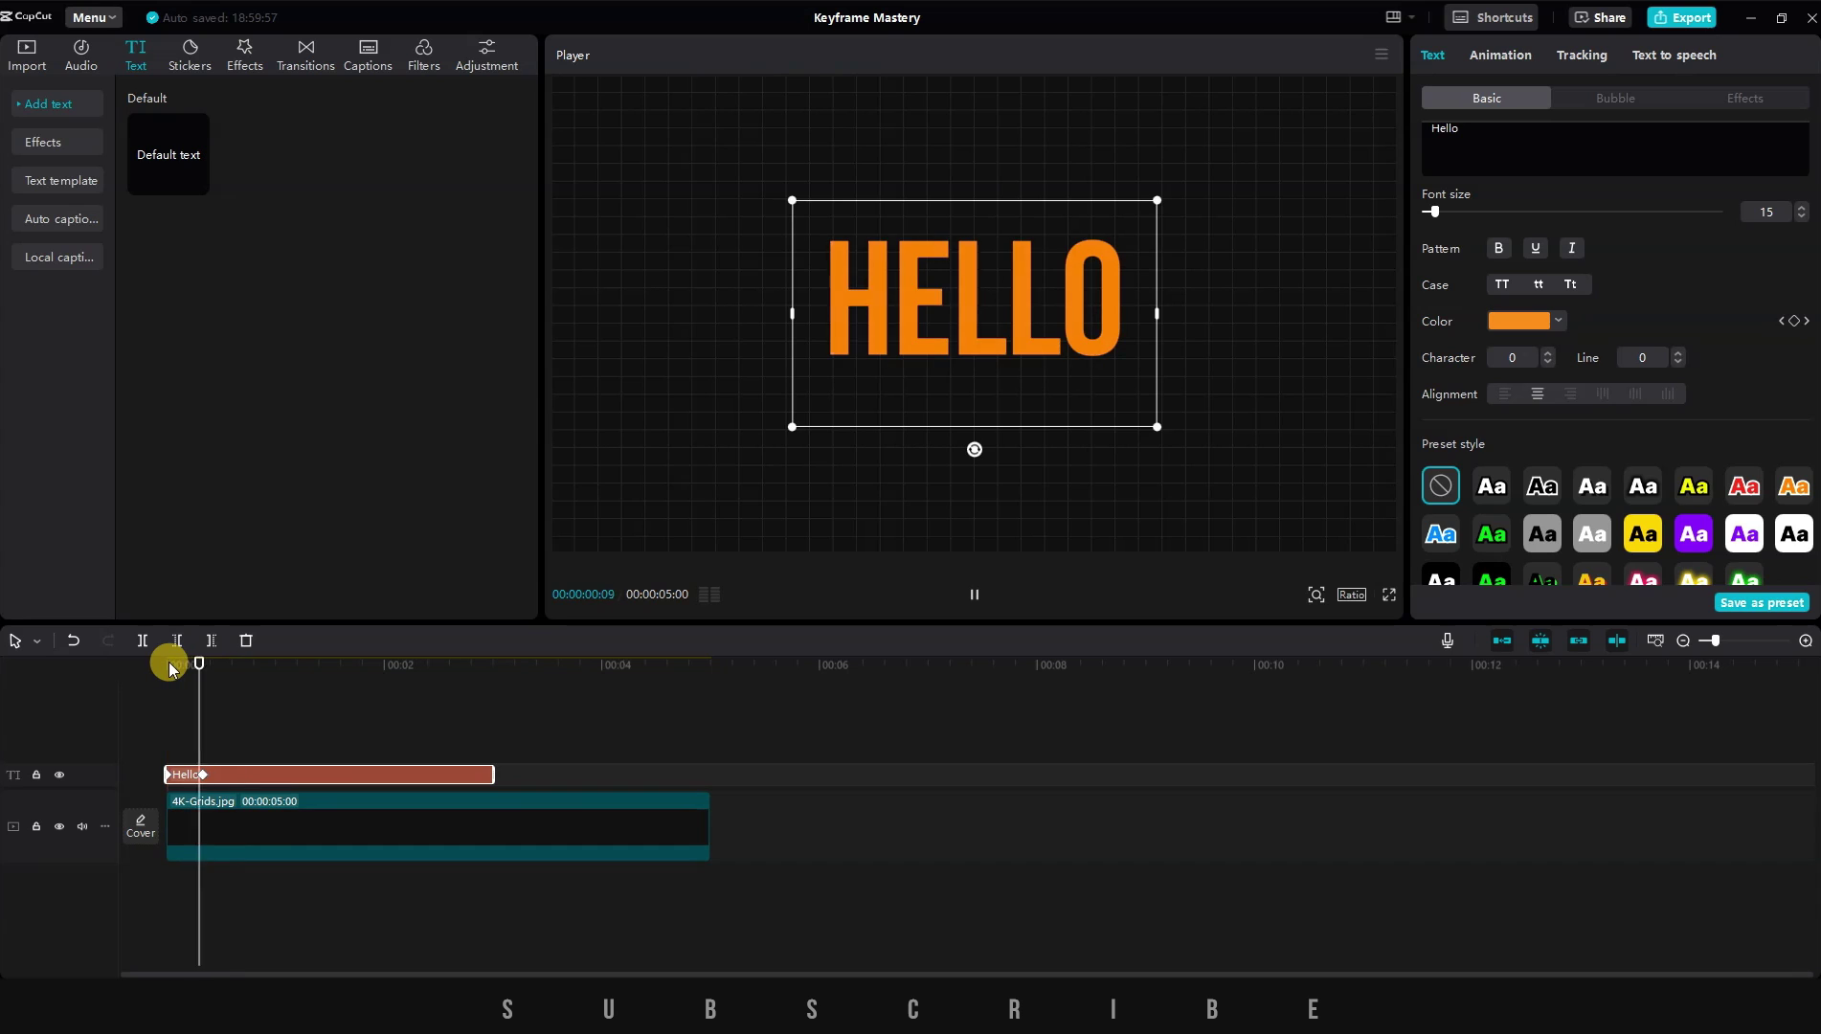
Adjust the timing of the text's orange keyframe and add more color keyframes, including a blue one after the orange
{"action": "left_click", "coordinate": [204, 781]}
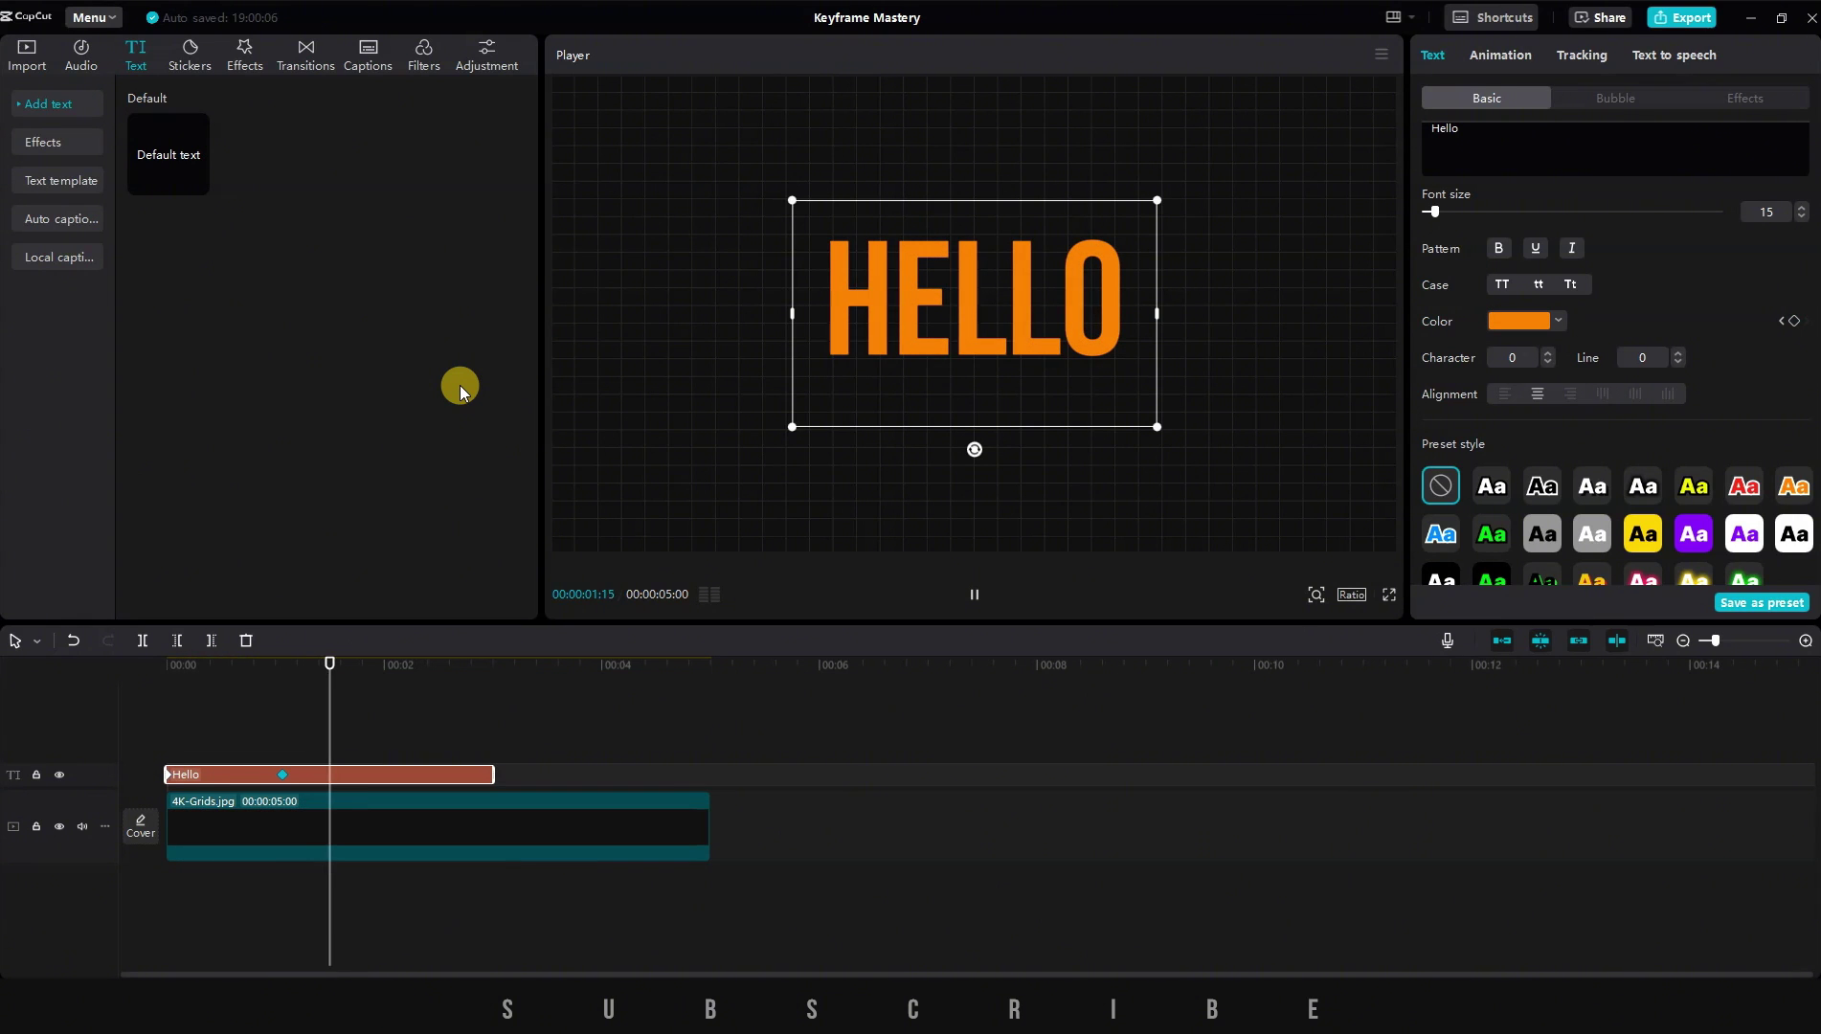
{"action": "left_click", "coordinate": [203, 664]}
{"action": "left_click", "coordinate": [1518, 320]}
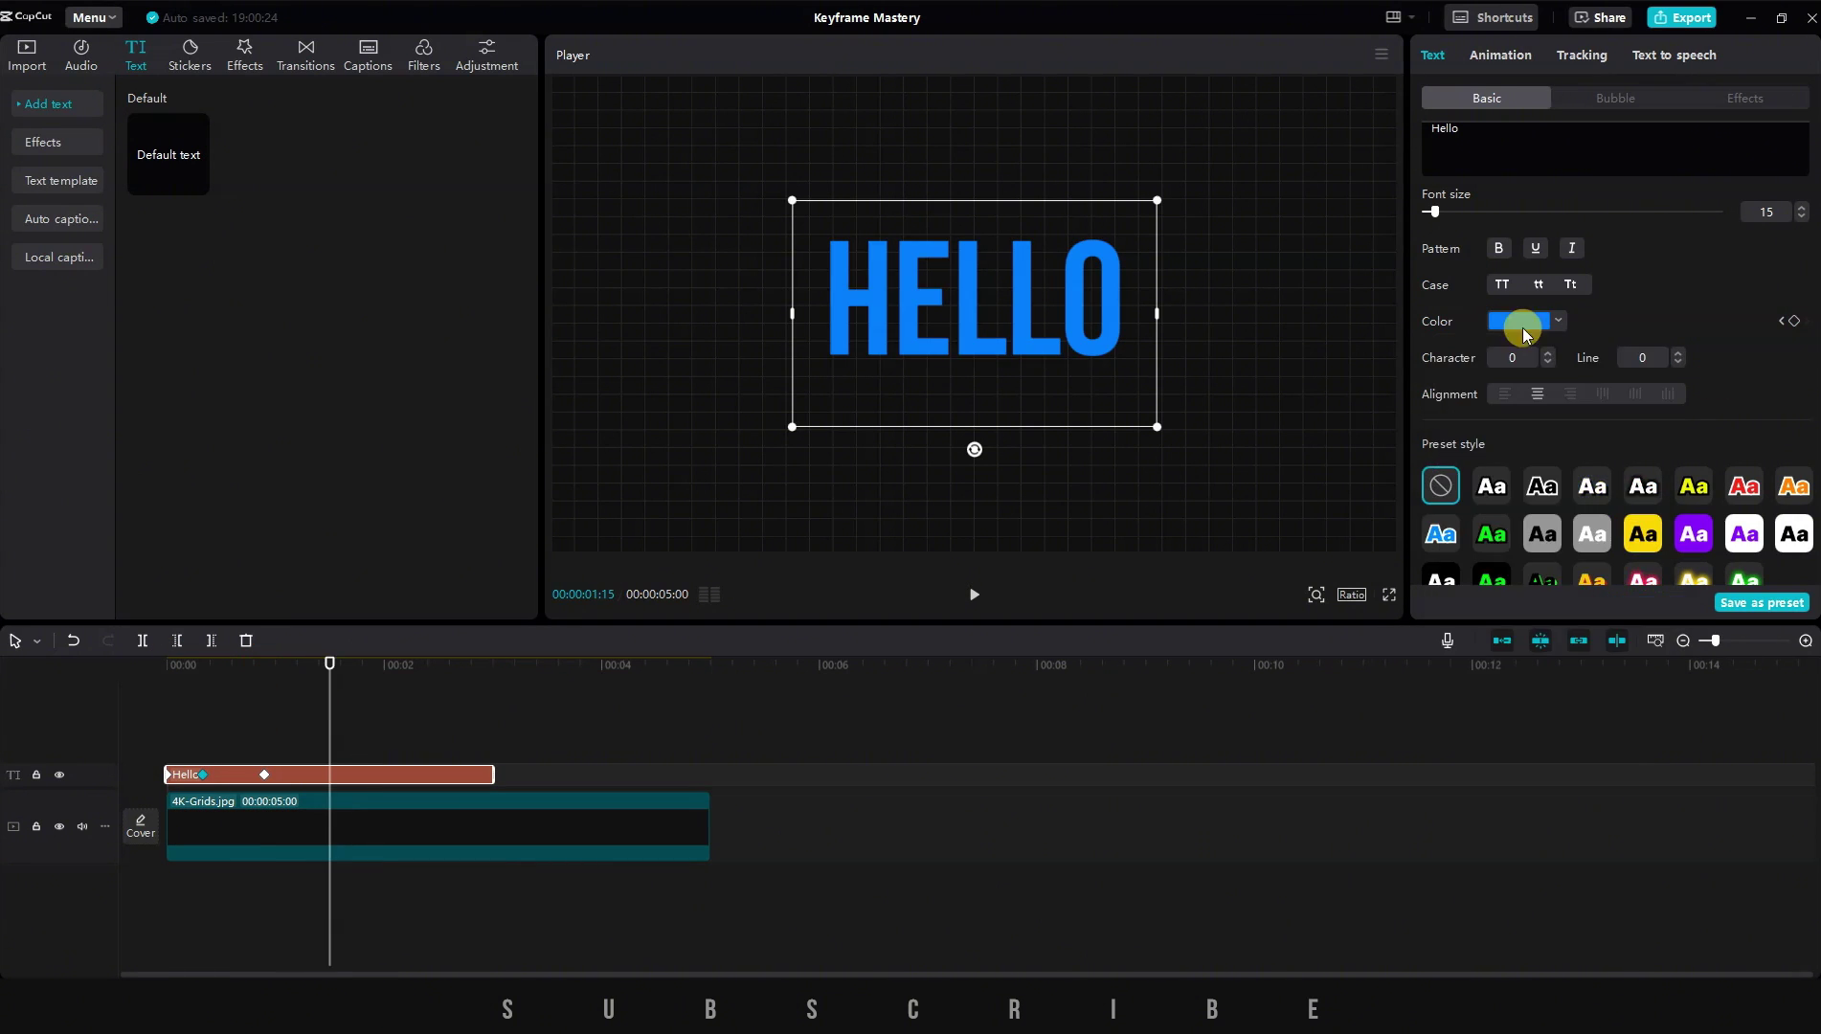
{"action": "left_click", "coordinate": [480, 662]}
{"action": "left_click", "coordinate": [1581, 589]}
{"action": "left_click", "coordinate": [295, 302]}
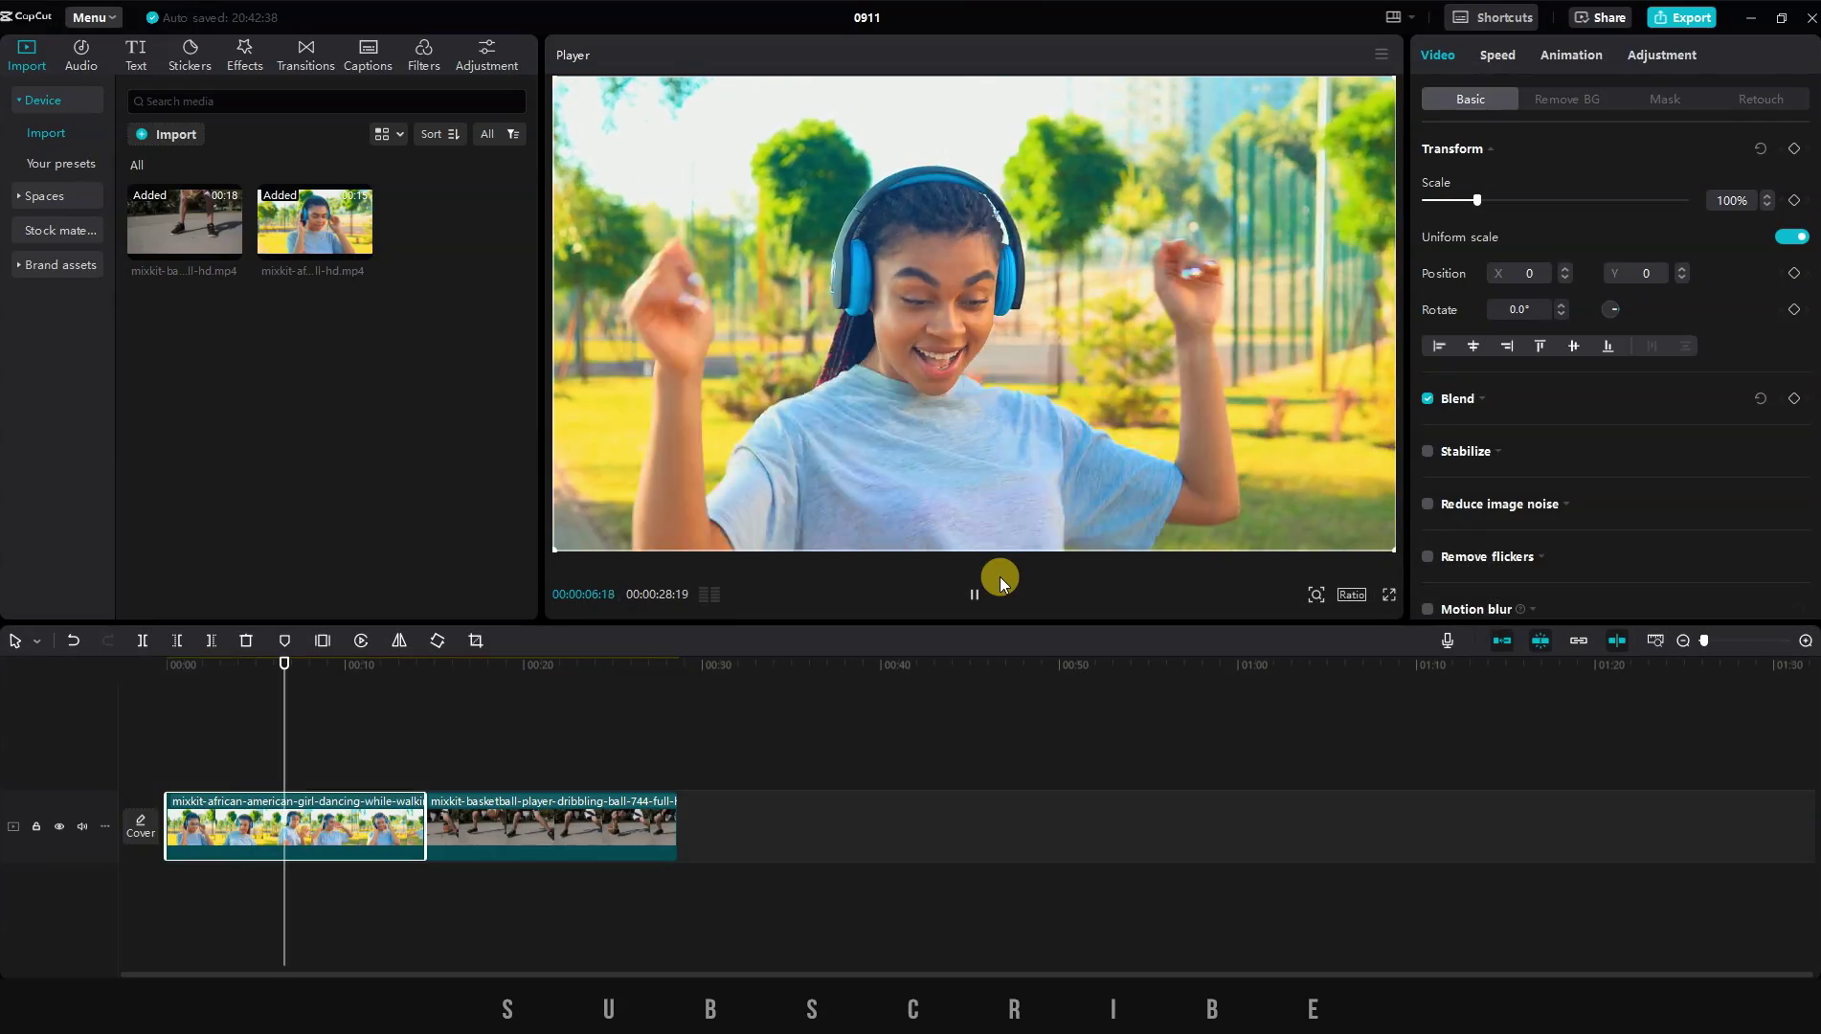
Add a default text at the start of the dancing clip and replace its content with a single period
{"action": "left_click_drag", "start_coordinate": [309, 661], "coordinate": [167, 663]}
{"action": "left_click", "coordinate": [136, 55]}
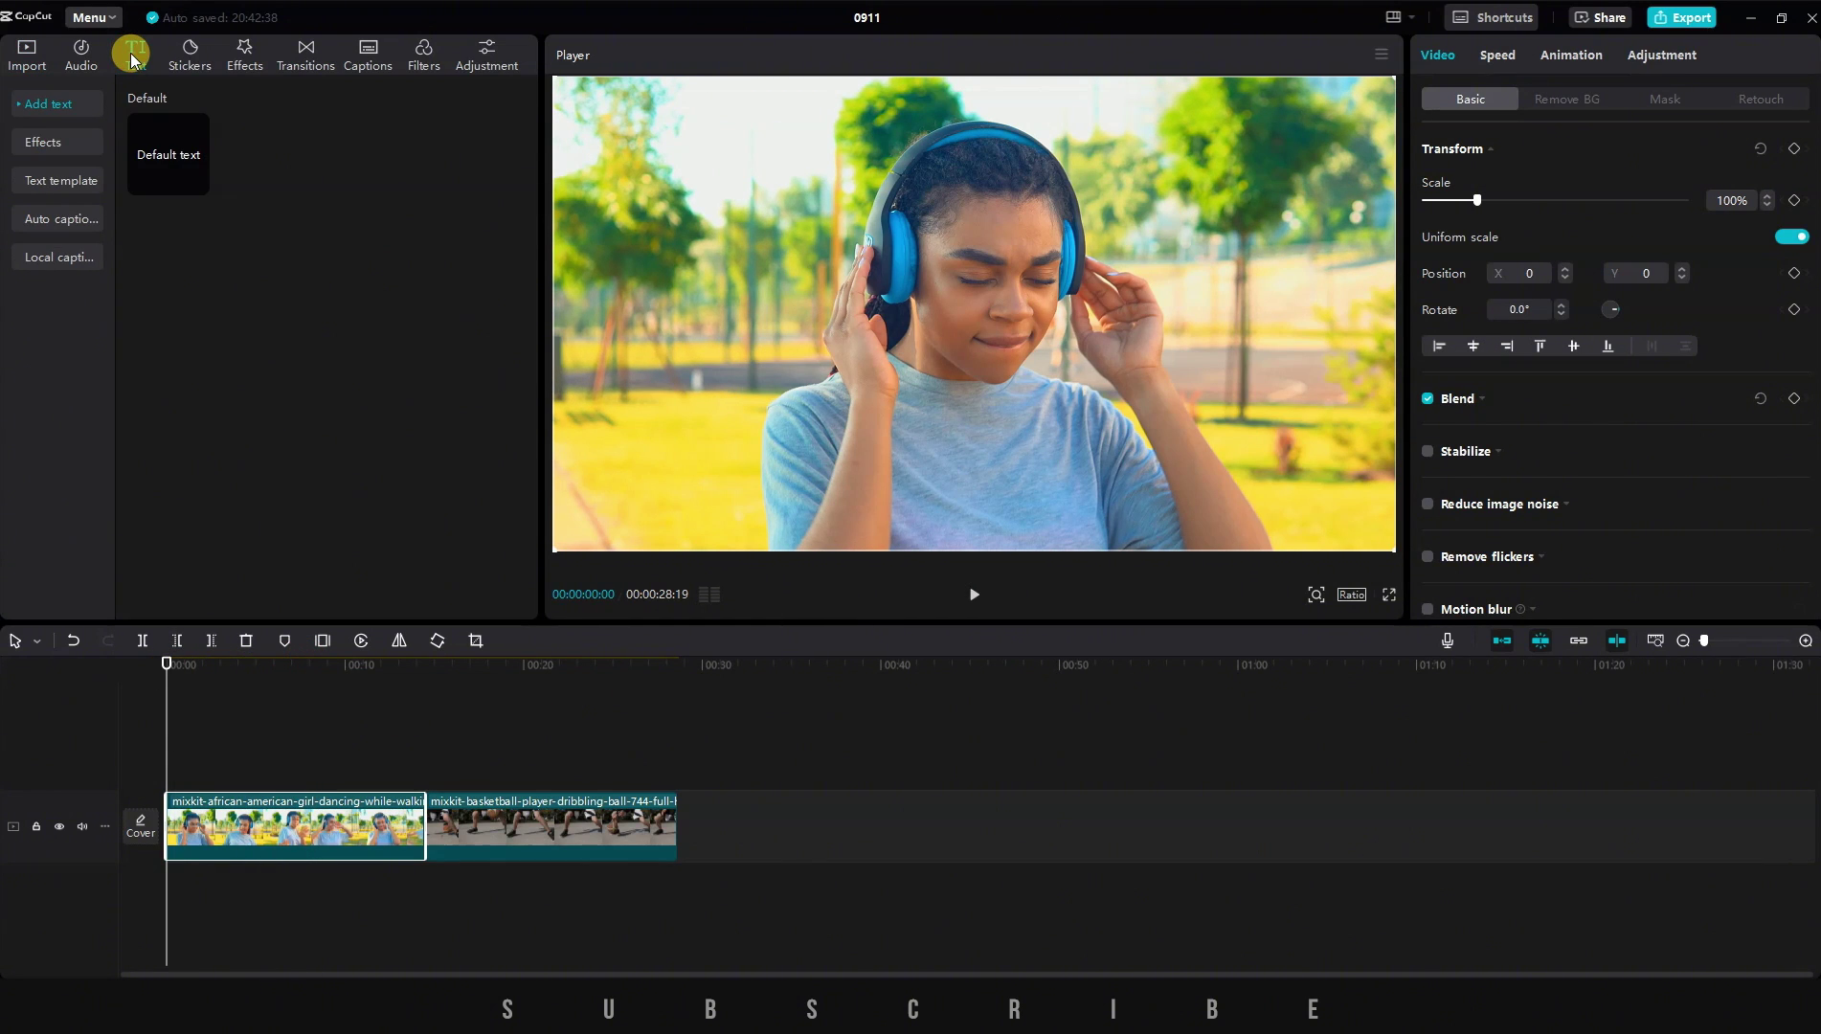
{"action": "left_click", "coordinate": [168, 154]}
{"action": "key", "text": "ctrl+a"}
{"action": "key", "text": "BackSpace"}
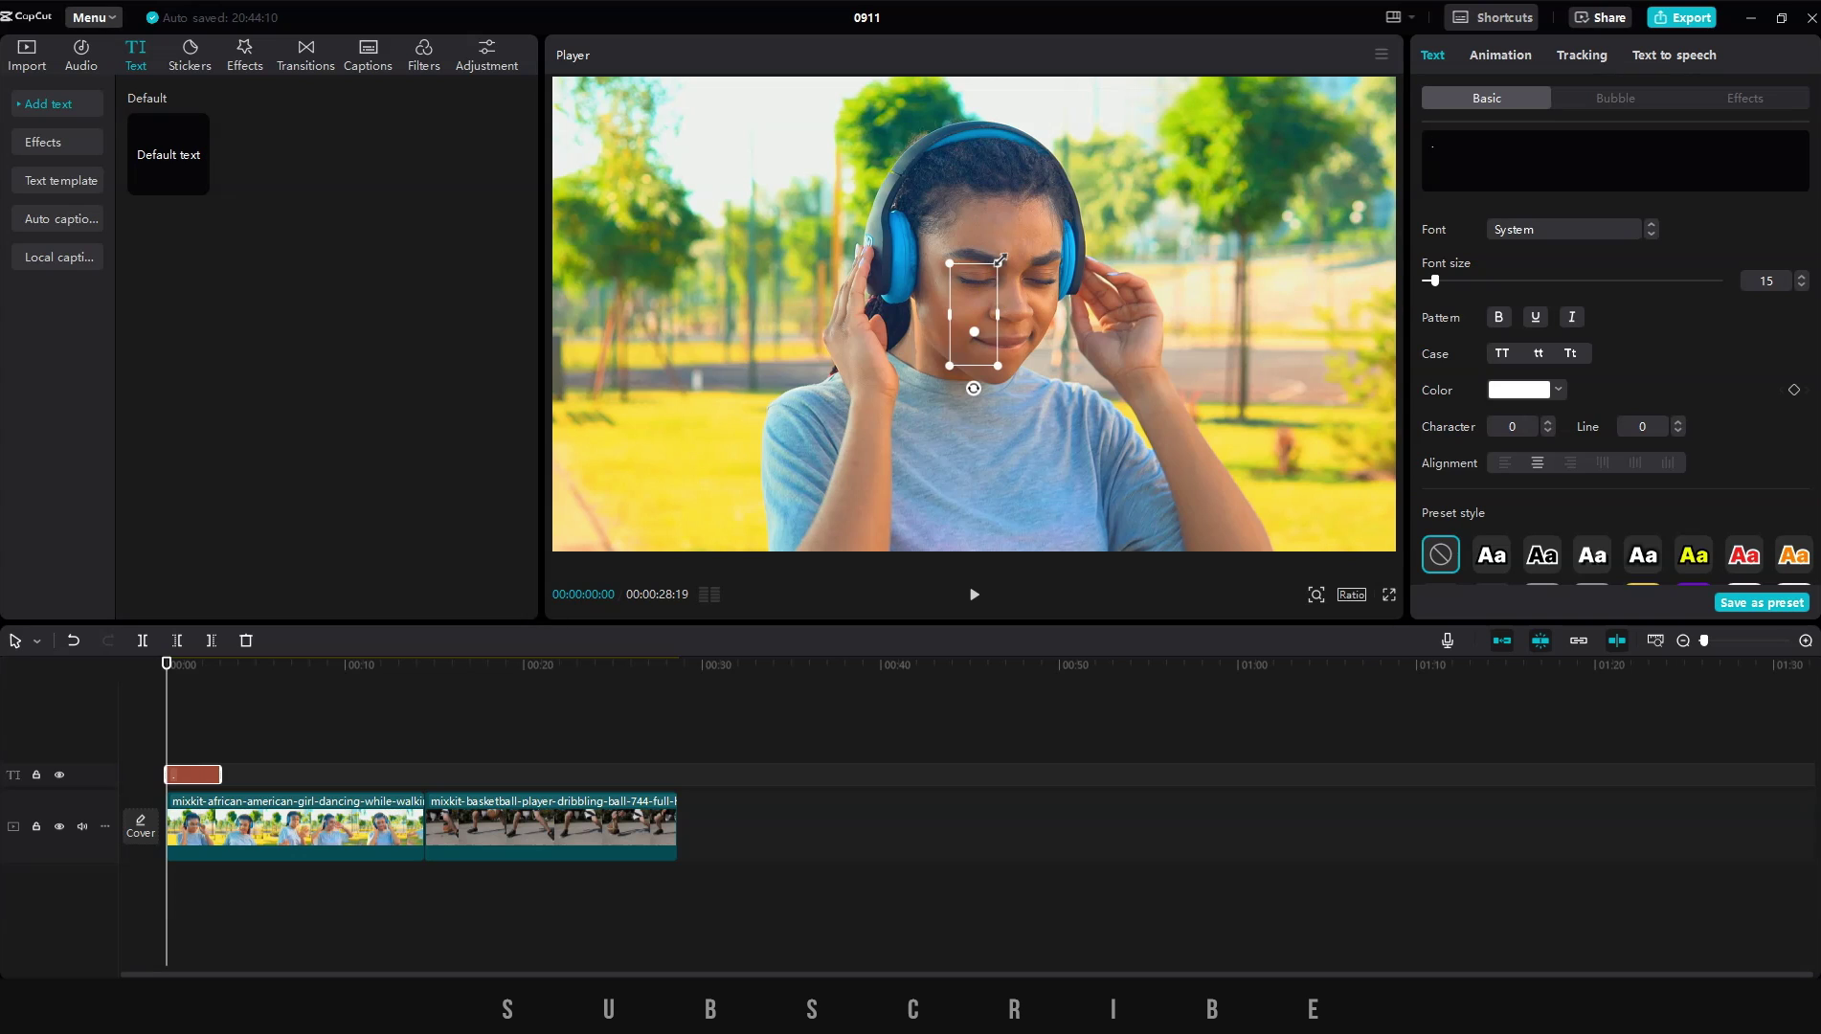
Enlarge the period into a white dot over the woman's face and extend it across the whole dancing clip
{"action": "left_click_drag", "start_coordinate": [975, 394], "coordinate": [977, 266]}
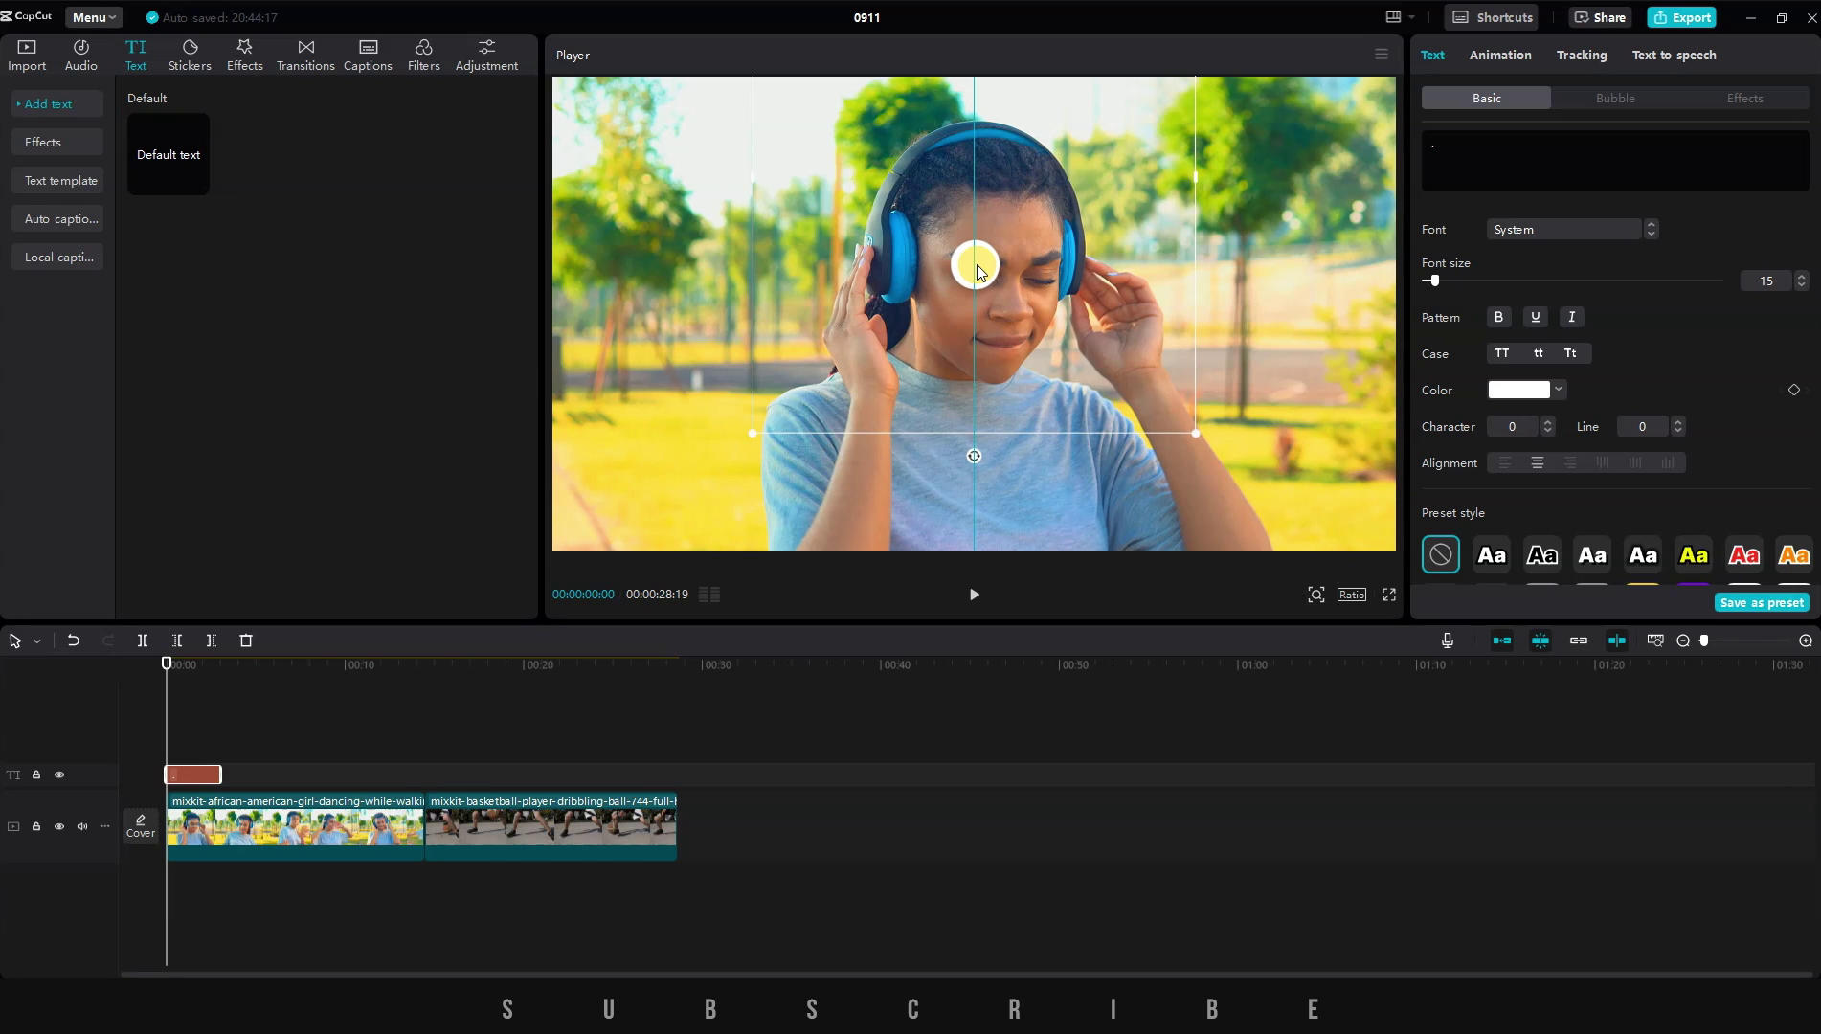
{"action": "left_click", "coordinate": [59, 822]}
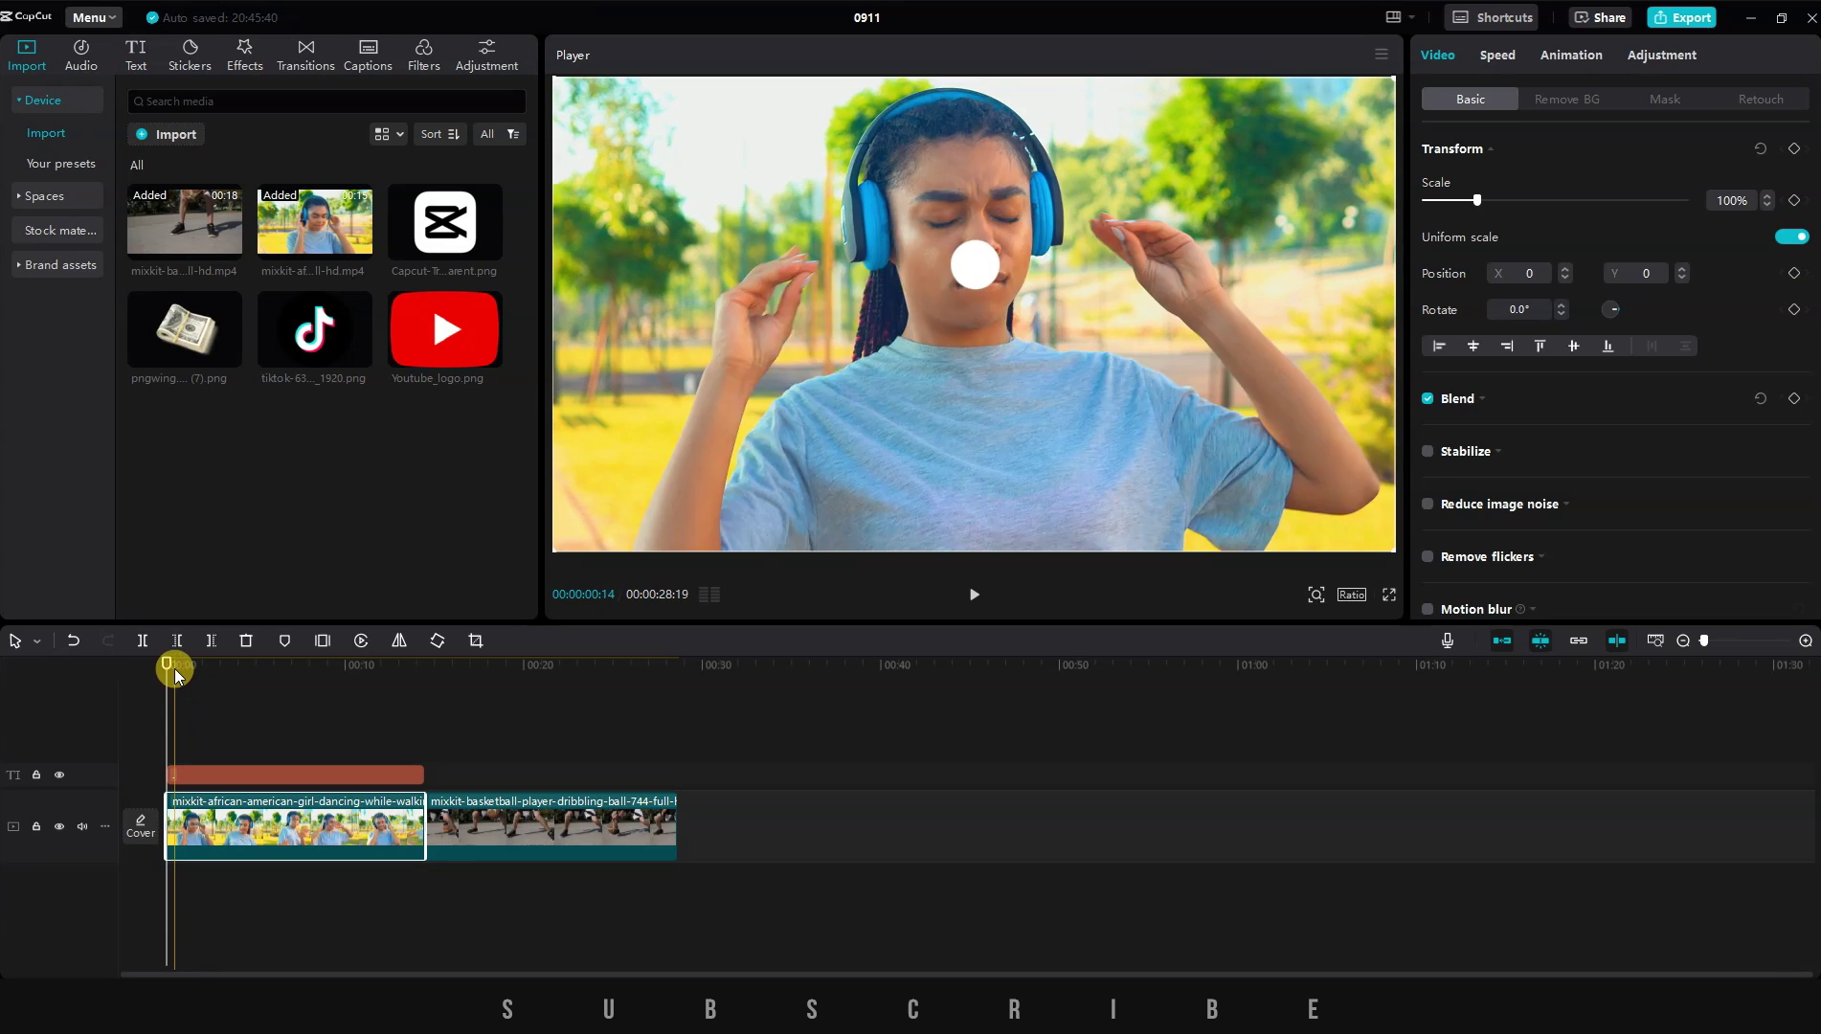
{"action": "mouse_move", "coordinate": [175, 666]}
{"action": "left_mouse_down"}
{"action": "mouse_move", "coordinate": [191, 666]}
{"action": "mouse_move", "coordinate": [155, 656]}
{"action": "left_mouse_up"}
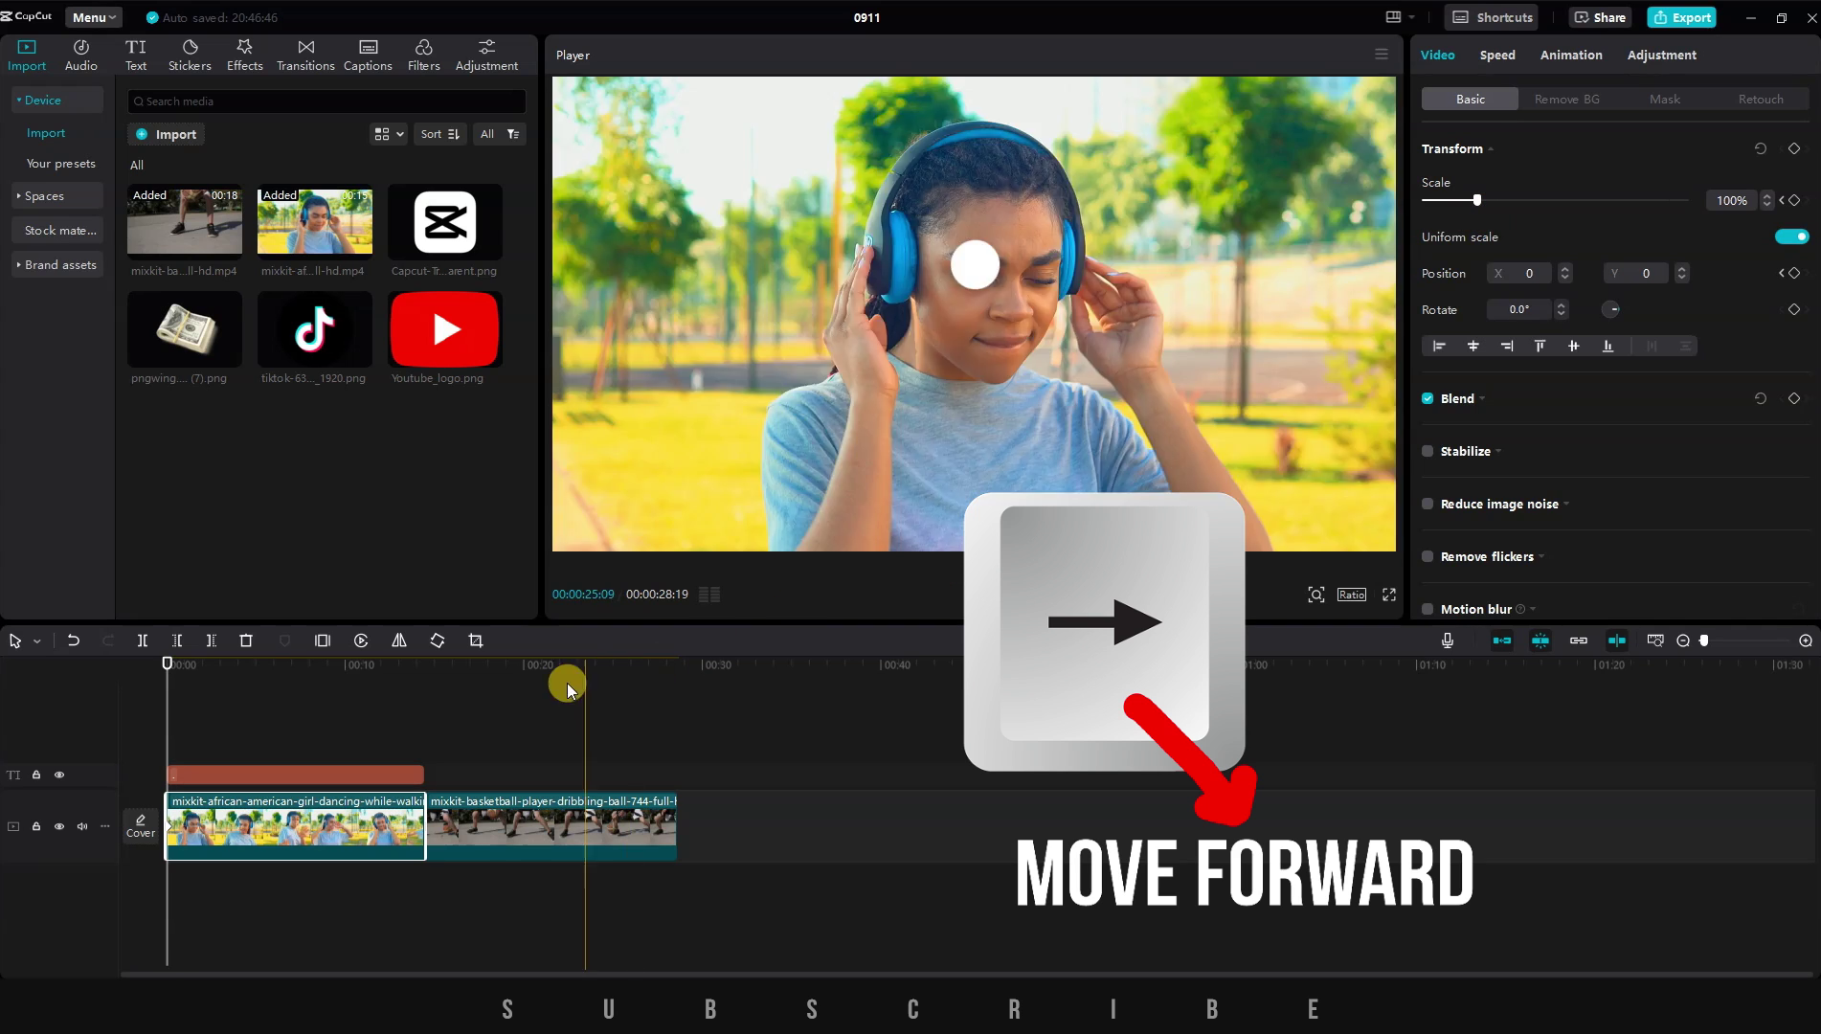
Keyframe the dancing clip's scale and position from 00:00:00:03, reaching 130% and Y -465 at 00:00:00:07, aligning the face with the dot
{"action": "key", "text": "Right"}
{"action": "key", "text": "Right"}
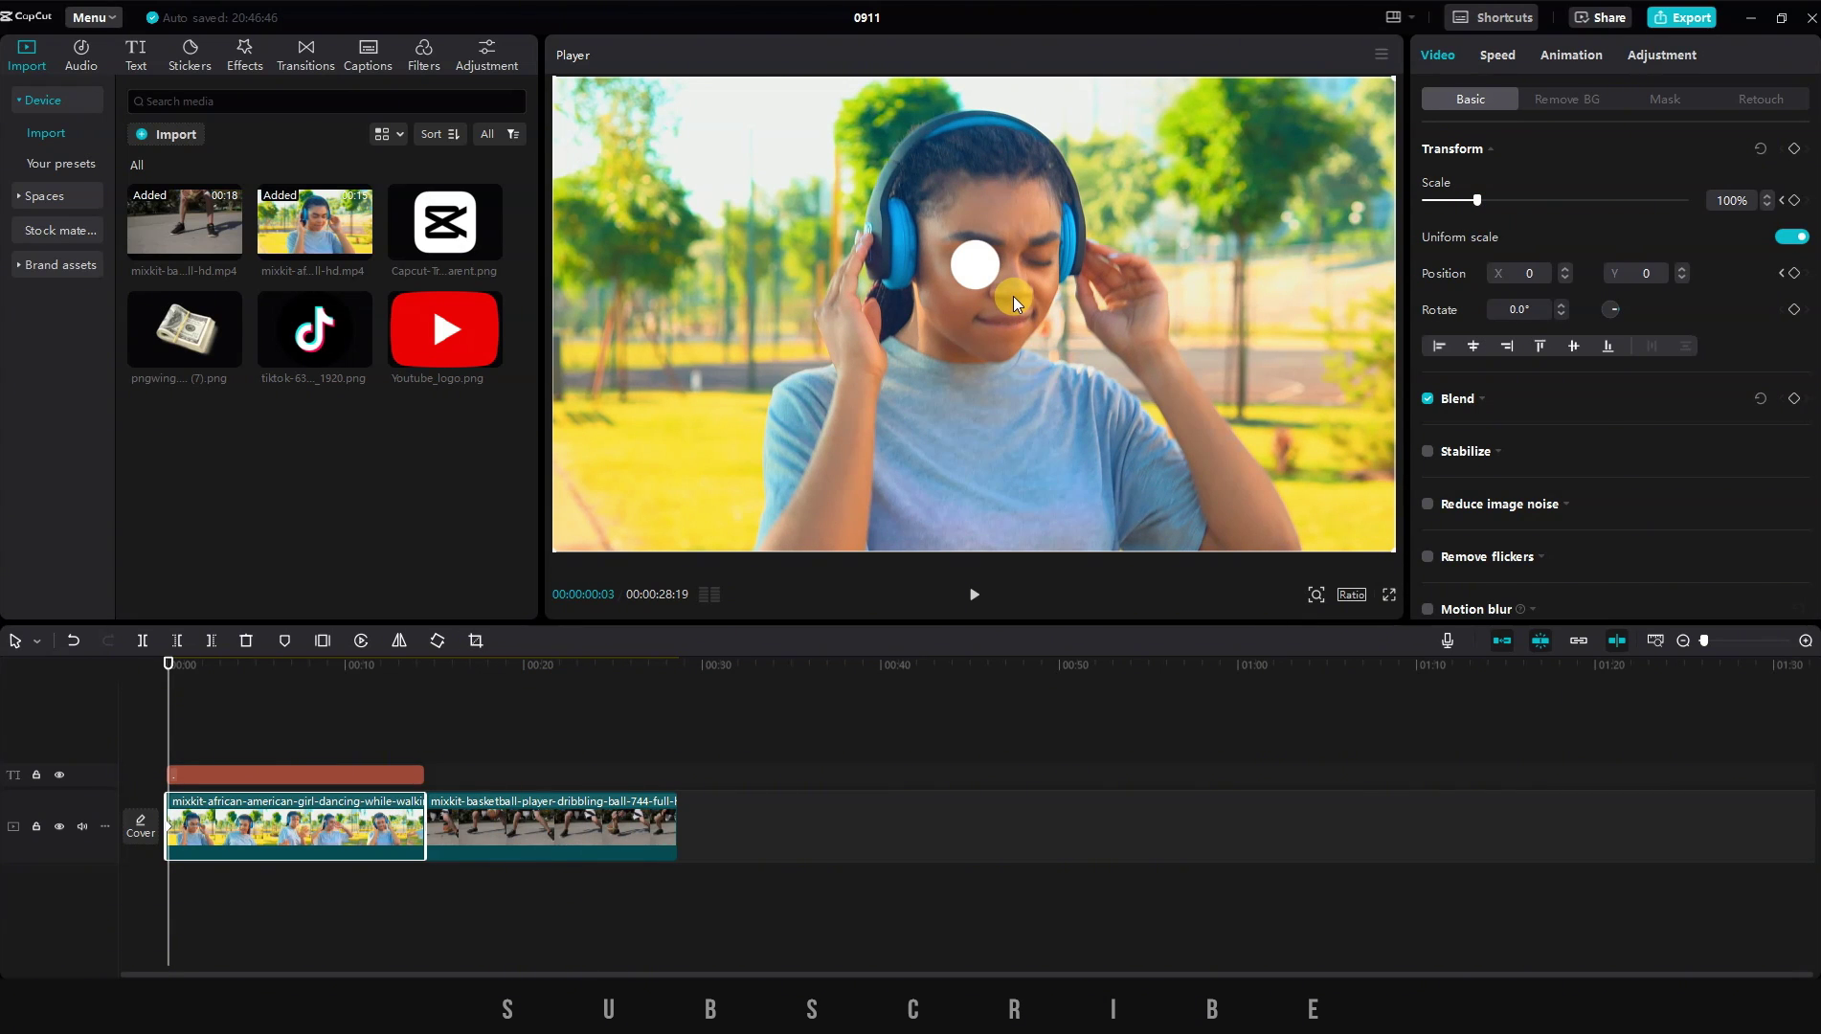
{"action": "left_click", "coordinate": [1767, 195]}
{"action": "left_click", "coordinate": [1767, 195]}
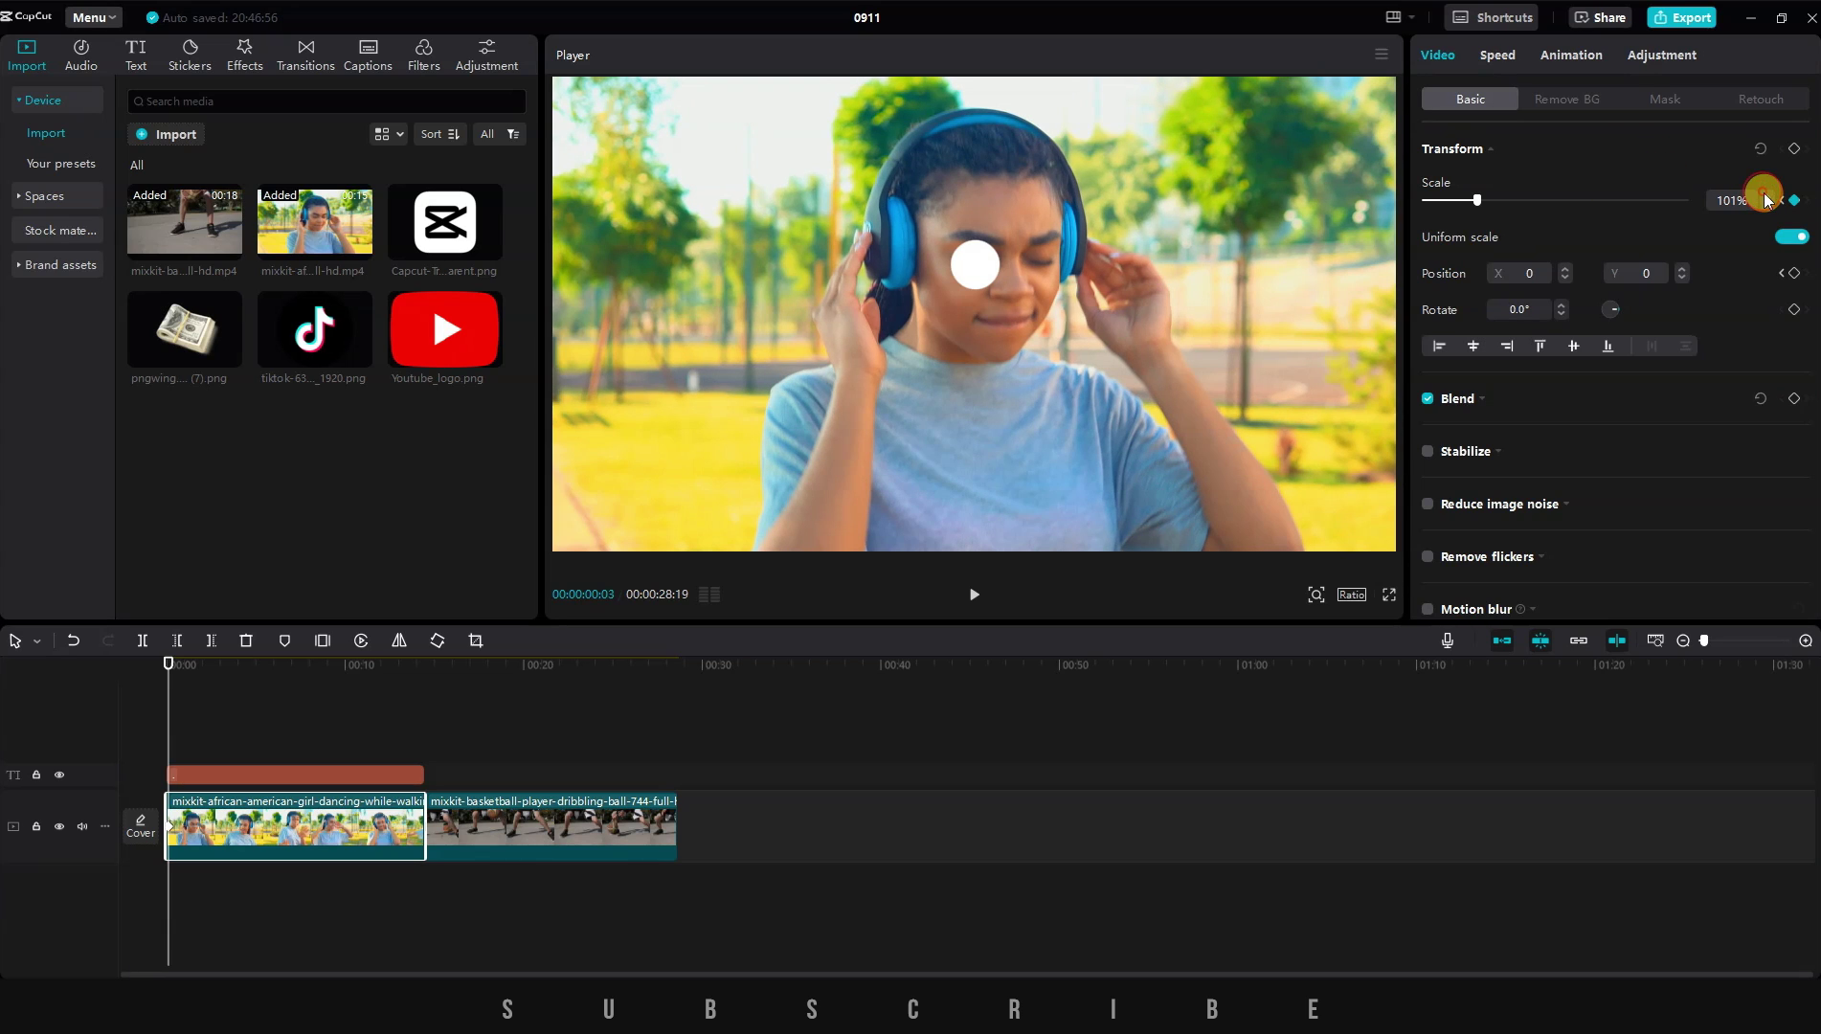
{"action": "left_click_drag", "start_coordinate": [1042, 324], "coordinate": [1062, 277]}
{"action": "scroll", "coordinate": [1088, 292], "scroll_direction": "up", "scroll_amount": 5}
{"action": "scroll", "coordinate": [1059, 289], "scroll_direction": "up", "scroll_amount": 15}
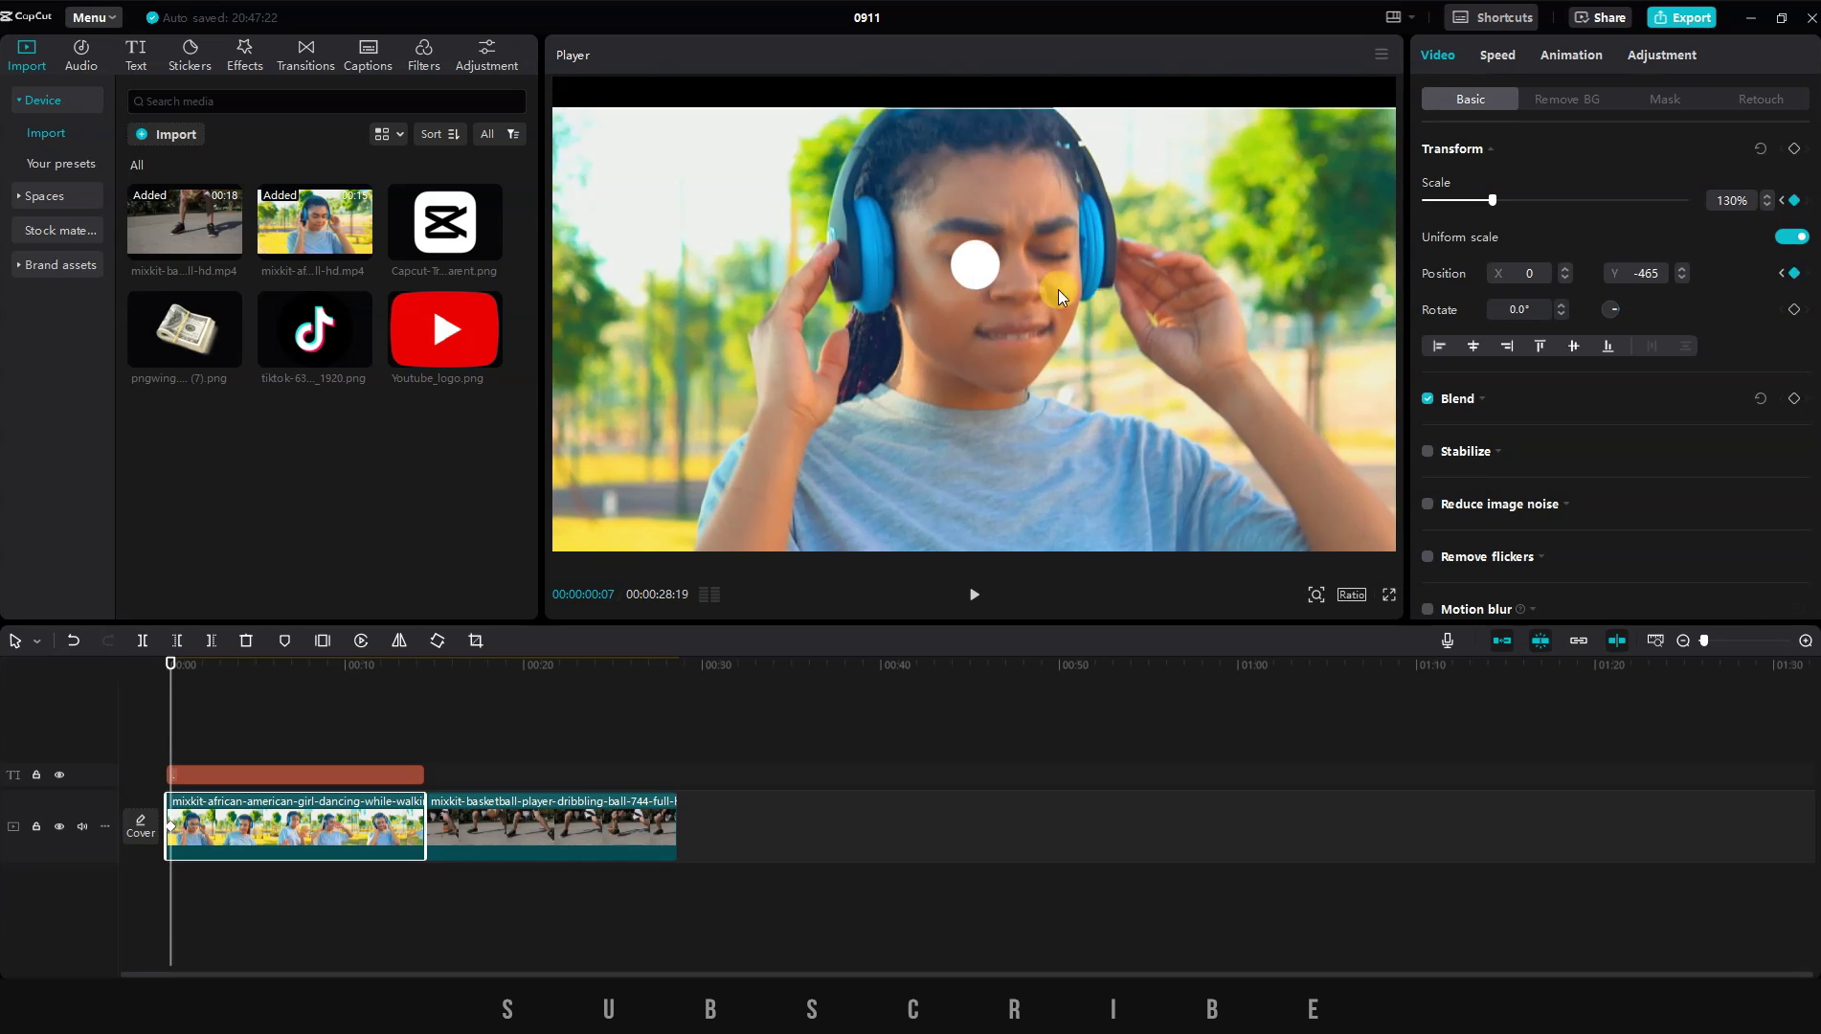
Continue through the dancing clip in small frame steps, rescaling and repositioning it so the face stays aligned with the dot
{"action": "key", "text": "Right"}
{"action": "key", "text": "Right"}
{"action": "key", "text": "Right"}
{"action": "key", "text": "Right"}
{"action": "key", "text": "Right"}
{"action": "left_click", "coordinate": [1768, 204]}
{"action": "key", "text": "Right"}
{"action": "key", "text": "Right"}
{"action": "key", "text": "Right"}
{"action": "key", "text": "Right"}
{"action": "key", "text": "Right"}
{"action": "mouse_move", "coordinate": [1073, 369]}
{"action": "left_mouse_down"}
{"action": "mouse_move", "coordinate": [1047, 392]}
{"action": "mouse_move", "coordinate": [1099, 367]}
{"action": "mouse_move", "coordinate": [1078, 388]}
{"action": "mouse_move", "coordinate": [1074, 293]}
{"action": "mouse_move", "coordinate": [1078, 336]}
{"action": "mouse_move", "coordinate": [1063, 334]}
{"action": "left_mouse_up"}
{"action": "key", "text": "Right"}
{"action": "key", "text": "Right"}
{"action": "key", "text": "Right"}
{"action": "key", "text": "Right"}
{"action": "key", "text": "Right"}
{"action": "key", "text": "Right"}
{"action": "key", "text": "Right"}
{"action": "key", "text": "Right"}
{"action": "key", "text": "Right"}
{"action": "key", "text": "Right"}
{"action": "key", "text": "Right"}
{"action": "key", "text": "Right"}
{"action": "key", "text": "Right"}
{"action": "key", "text": "Right"}
{"action": "key", "text": "Right"}
{"action": "key", "text": "Right"}
{"action": "key", "text": "Right"}
{"action": "key", "text": "Right"}
{"action": "key", "text": "Right"}
{"action": "key", "text": "Right"}
{"action": "scroll", "coordinate": [1076, 369], "scroll_direction": "down", "scroll_amount": 5}
{"action": "key", "text": "Right"}
{"action": "key", "text": "Right"}
{"action": "key", "text": "Right"}
{"action": "key", "text": "Right"}
{"action": "key", "text": "Right"}
{"action": "key", "text": "Right"}
{"action": "key", "text": "Right"}
{"action": "key", "text": "Right"}
{"action": "key", "text": "Right"}
{"action": "key", "text": "Right"}
{"action": "key", "text": "Right"}
{"action": "key", "text": "Right"}
{"action": "key", "text": "Right"}
{"action": "key", "text": "Right"}
{"action": "key", "text": "Right"}
{"action": "key", "text": "Right"}
{"action": "key", "text": "Right"}
{"action": "key", "text": "Right"}
{"action": "key", "text": "Right"}
{"action": "key", "text": "Right"}
{"action": "key", "text": "Right"}
{"action": "key", "text": "Right"}
{"action": "key", "text": "Right"}
{"action": "key", "text": "Right"}
{"action": "key", "text": "Right"}
{"action": "key", "text": "Right"}
{"action": "key", "text": "Right"}
{"action": "key", "text": "Right"}
{"action": "key", "text": "Right"}
{"action": "key", "text": "Right"}
{"action": "key", "text": "Right"}
{"action": "key", "text": "Right"}
{"action": "key", "text": "Right"}
{"action": "key", "text": "Right"}
{"action": "key", "text": "Right"}
{"action": "key", "text": "Right"}
{"action": "key", "text": "Right"}
{"action": "key", "text": "Right"}
{"action": "key", "text": "Right"}
{"action": "key", "text": "Right"}
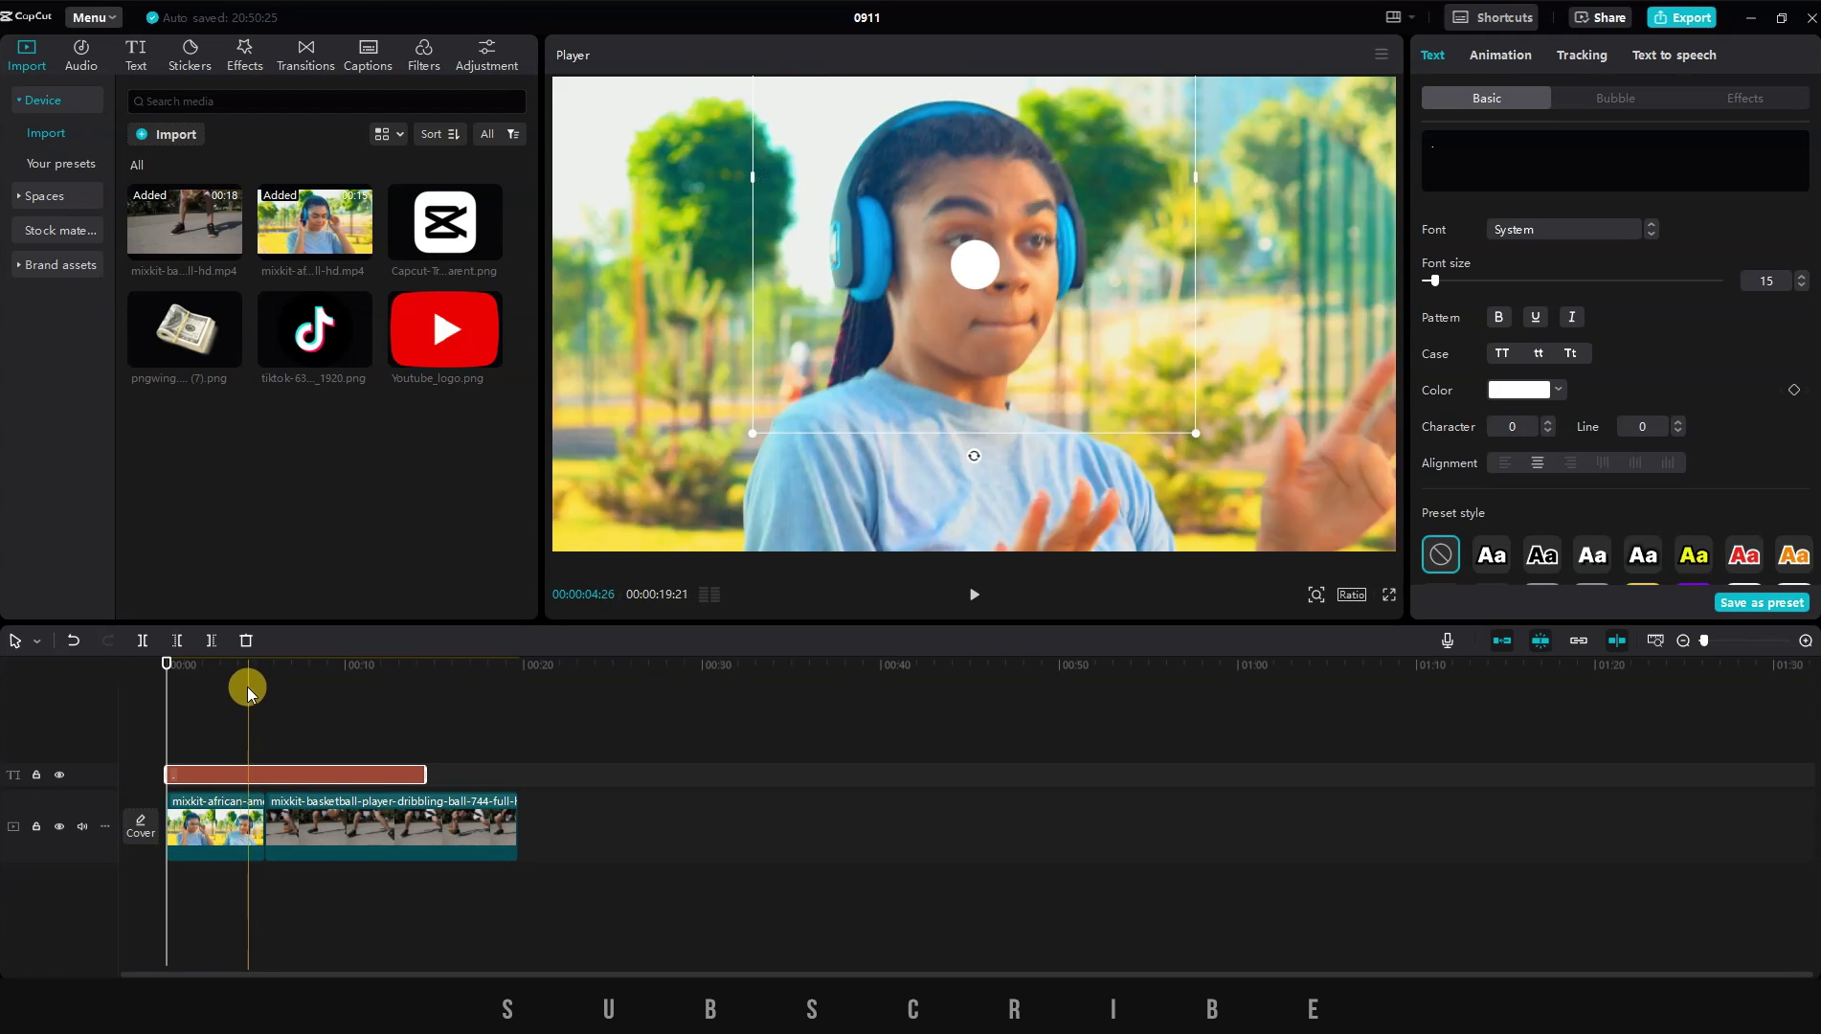
Return to the start of the timeline and delete the white dot text
{"action": "key", "text": "Home"}
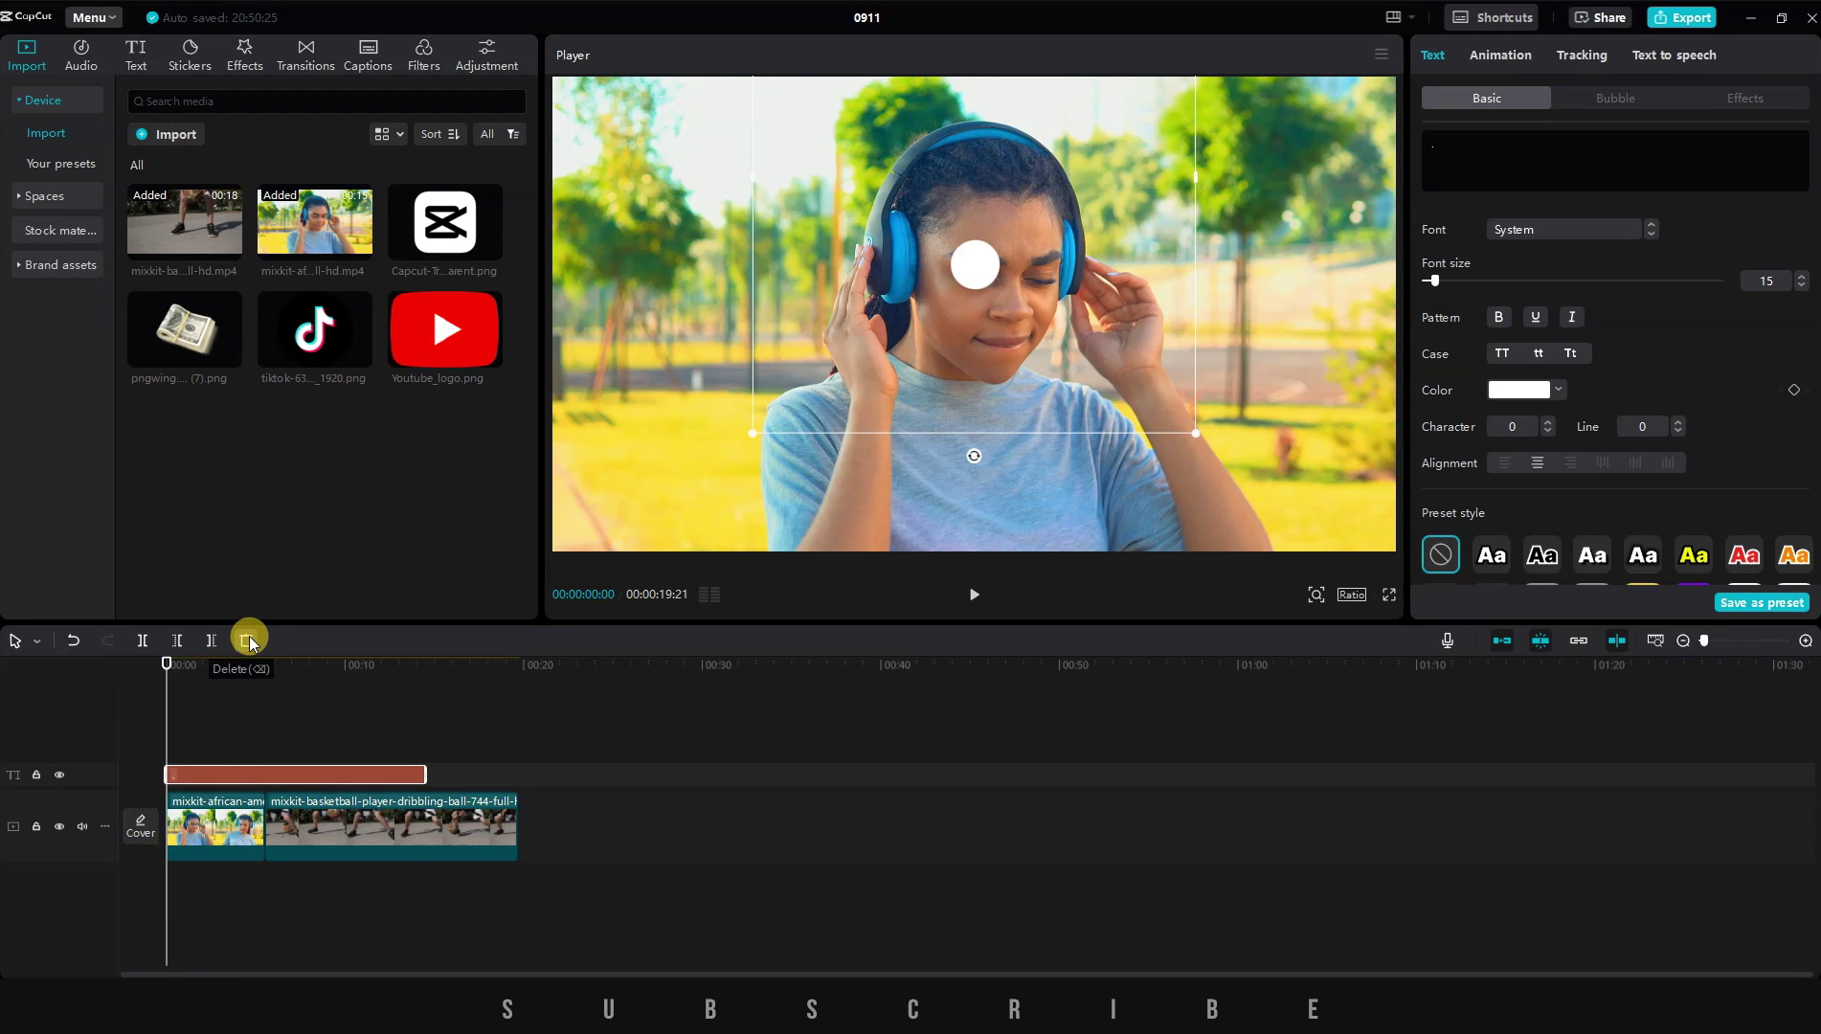
{"action": "left_click", "coordinate": [248, 644]}
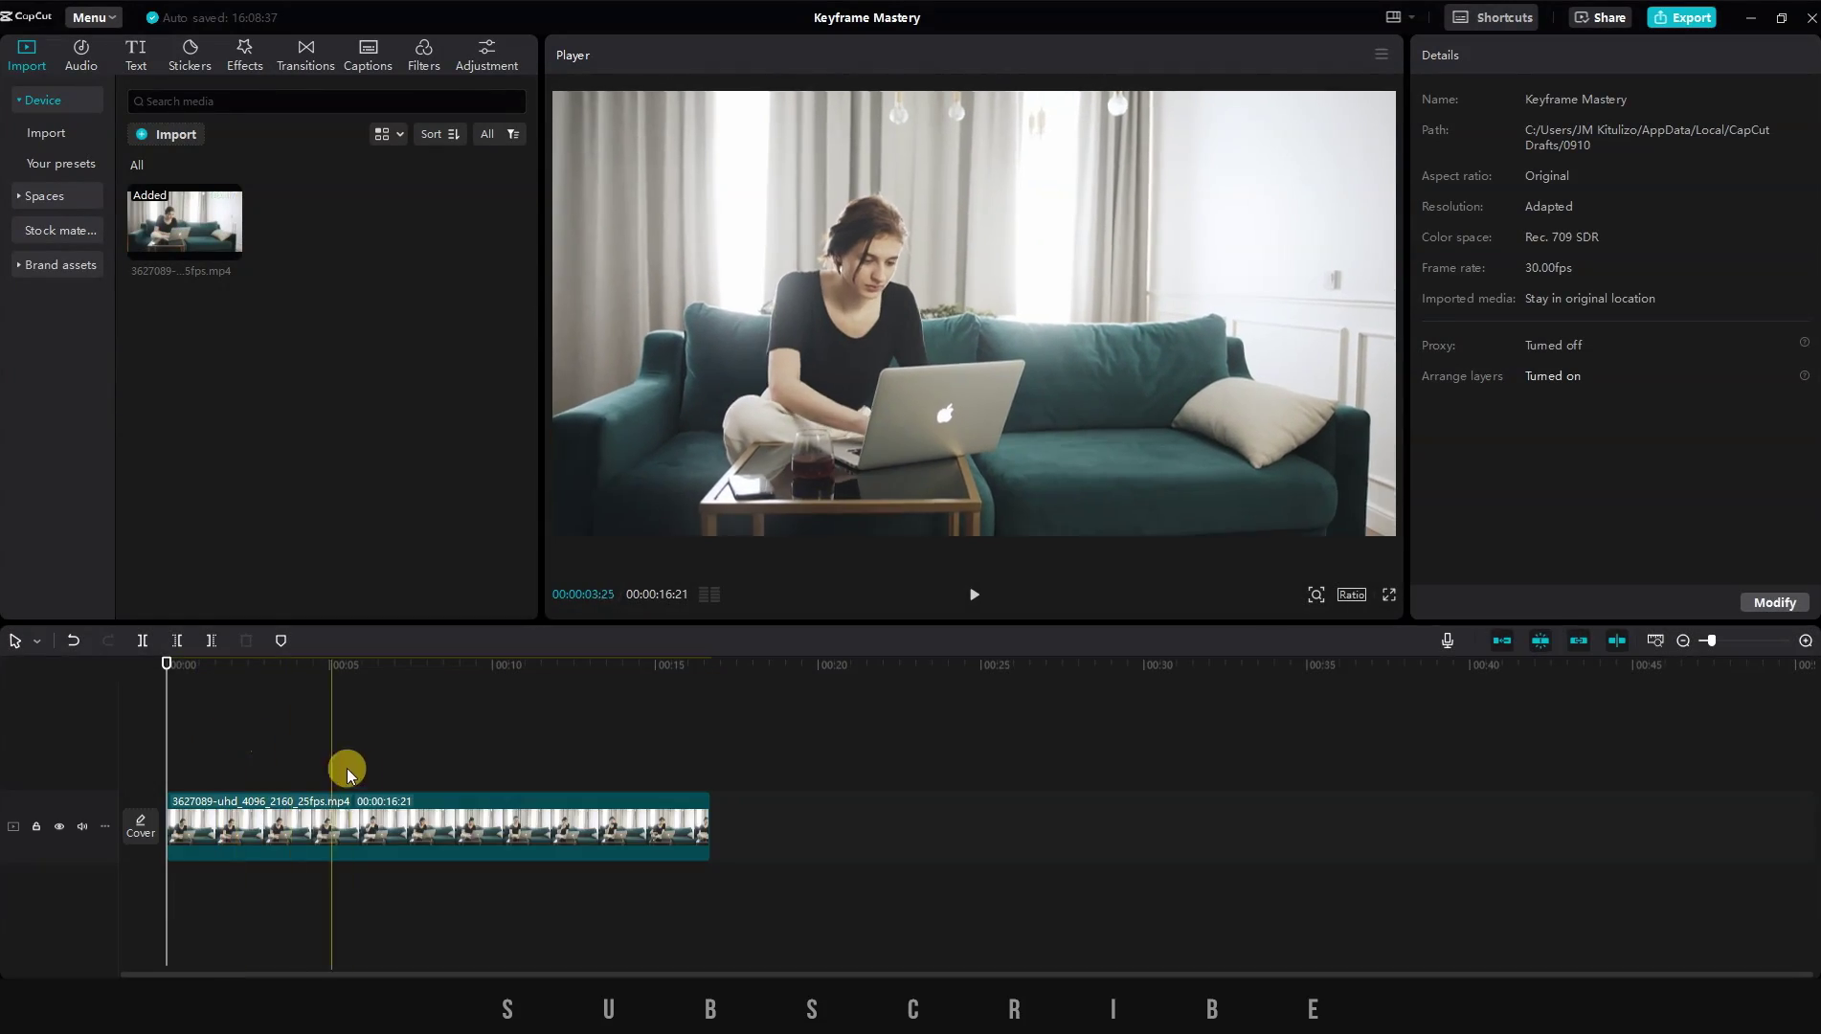
Keyframe the sofa clip's saturation from 0 at 00:00:02:21 to -50 at 00:00:07:00
{"action": "left_click", "coordinate": [295, 809]}
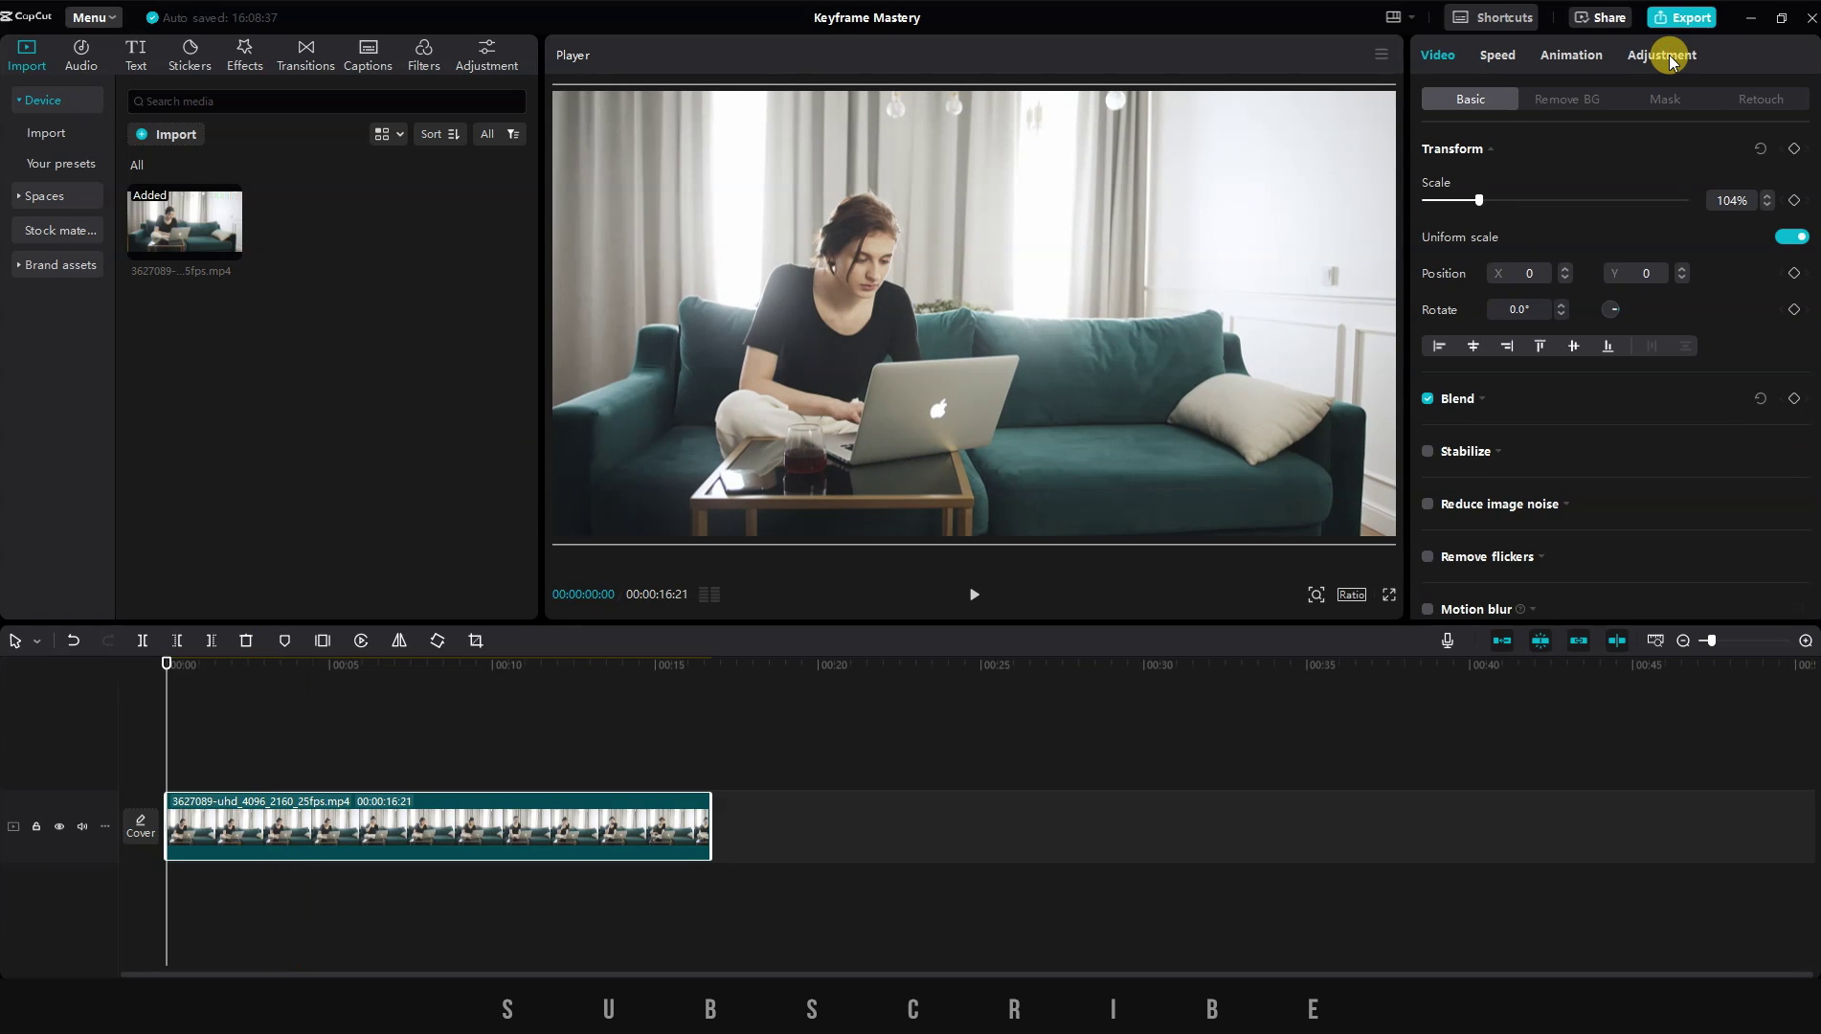
{"action": "left_click", "coordinate": [1664, 55]}
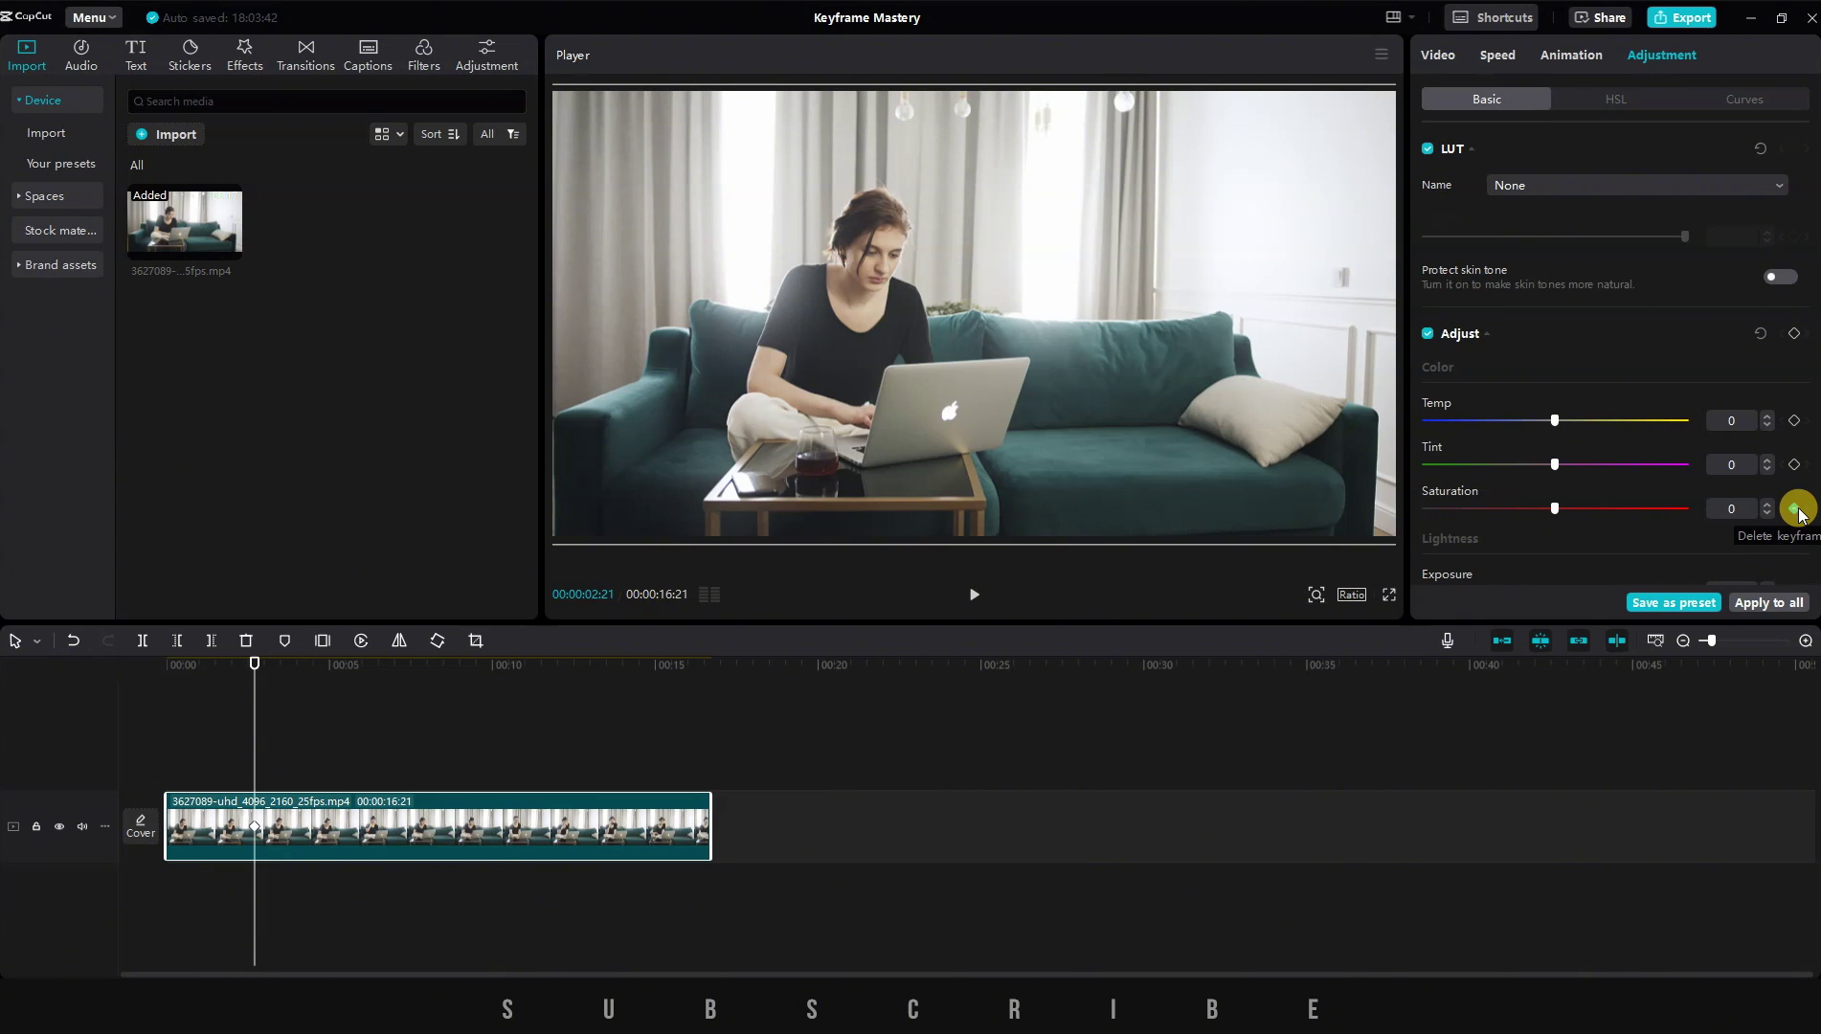
{"action": "mouse_move", "coordinate": [402, 661]}
{"action": "left_mouse_down"}
{"action": "mouse_move", "coordinate": [471, 658]}
{"action": "mouse_move", "coordinate": [362, 659]}
{"action": "mouse_move", "coordinate": [394, 661]}
{"action": "left_mouse_up"}
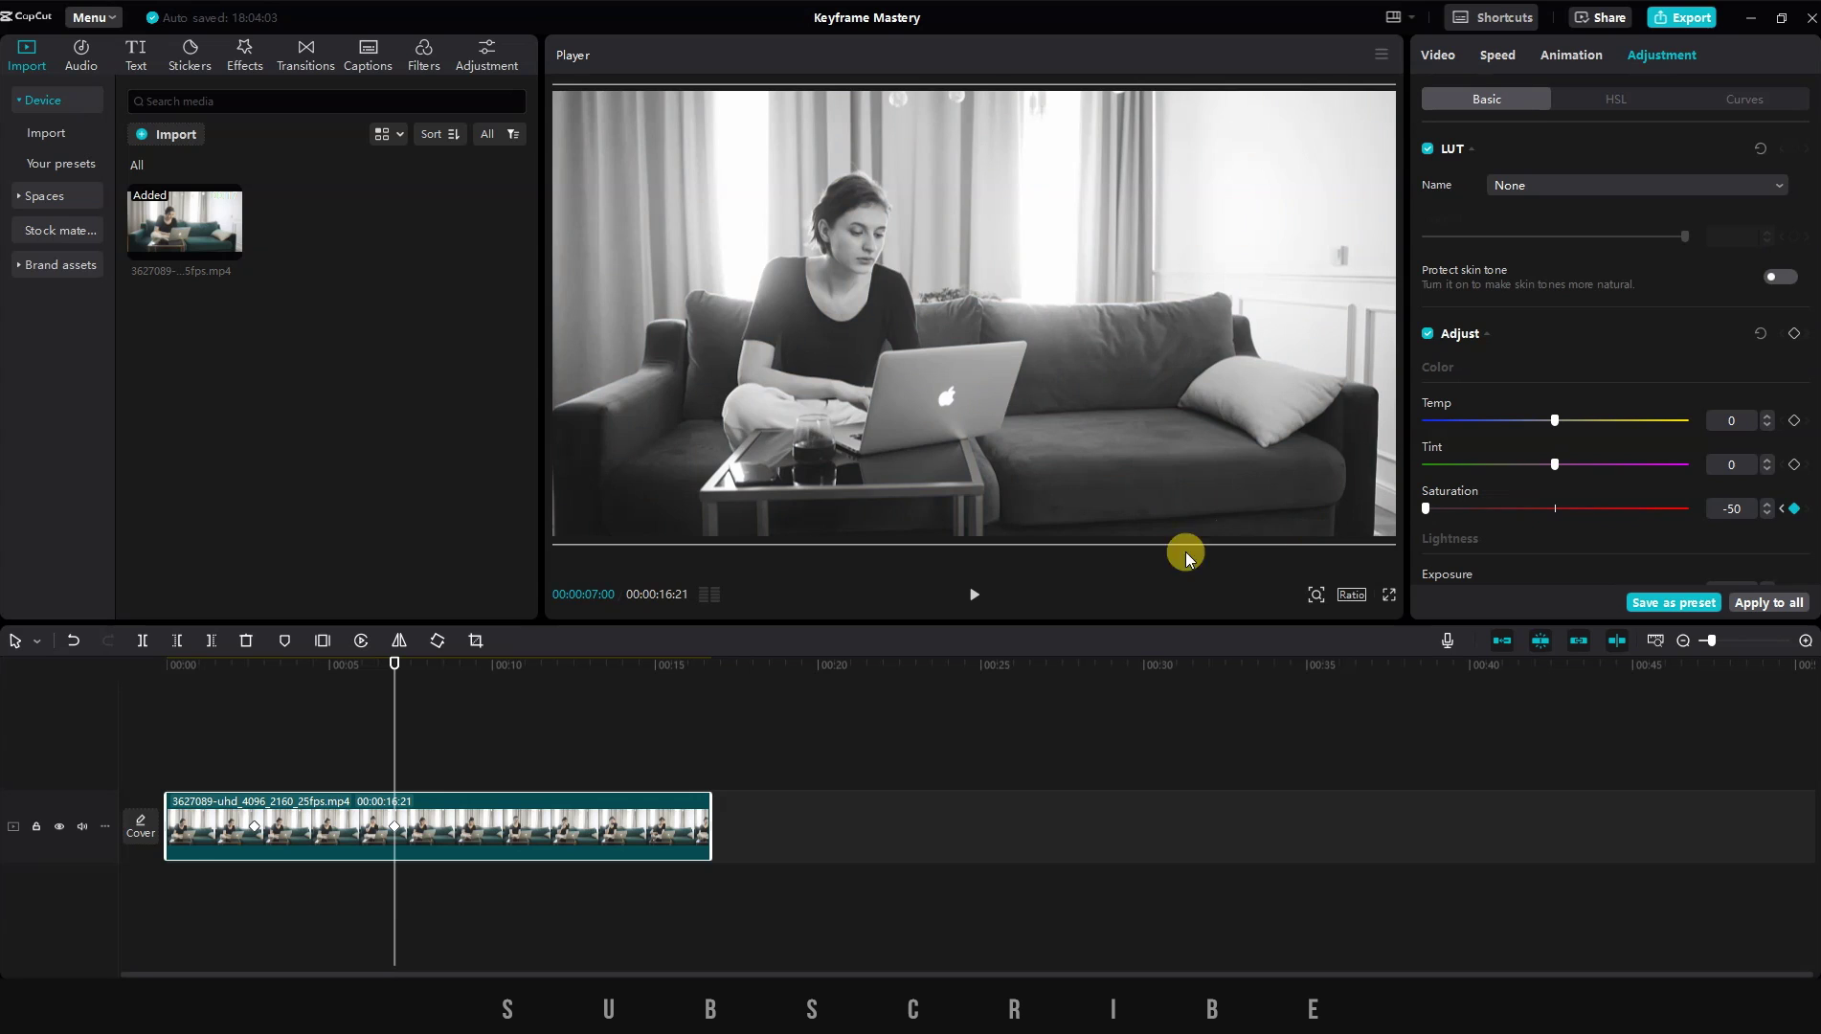
Play the sofa clip's fade to black and white, and select its second saturation keyframe
{"action": "left_click", "coordinate": [256, 728]}
{"action": "key", "text": "space"}
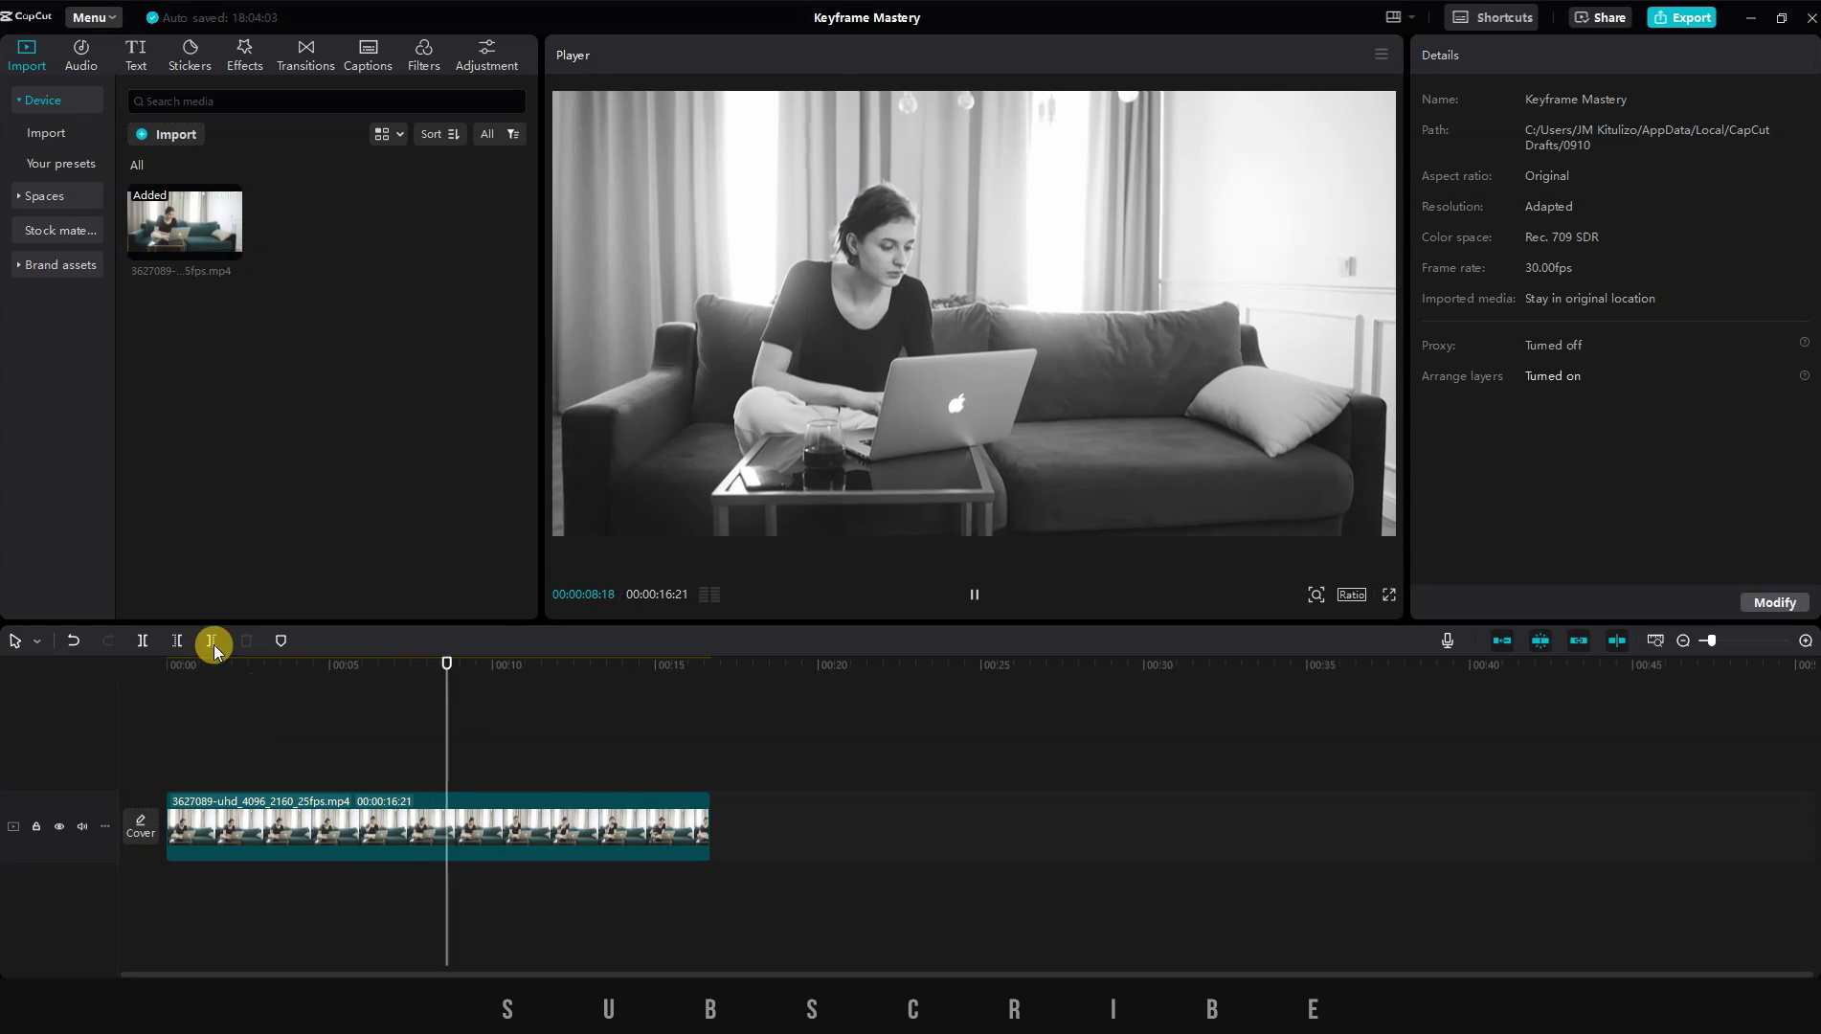
{"action": "left_click", "coordinate": [378, 665]}
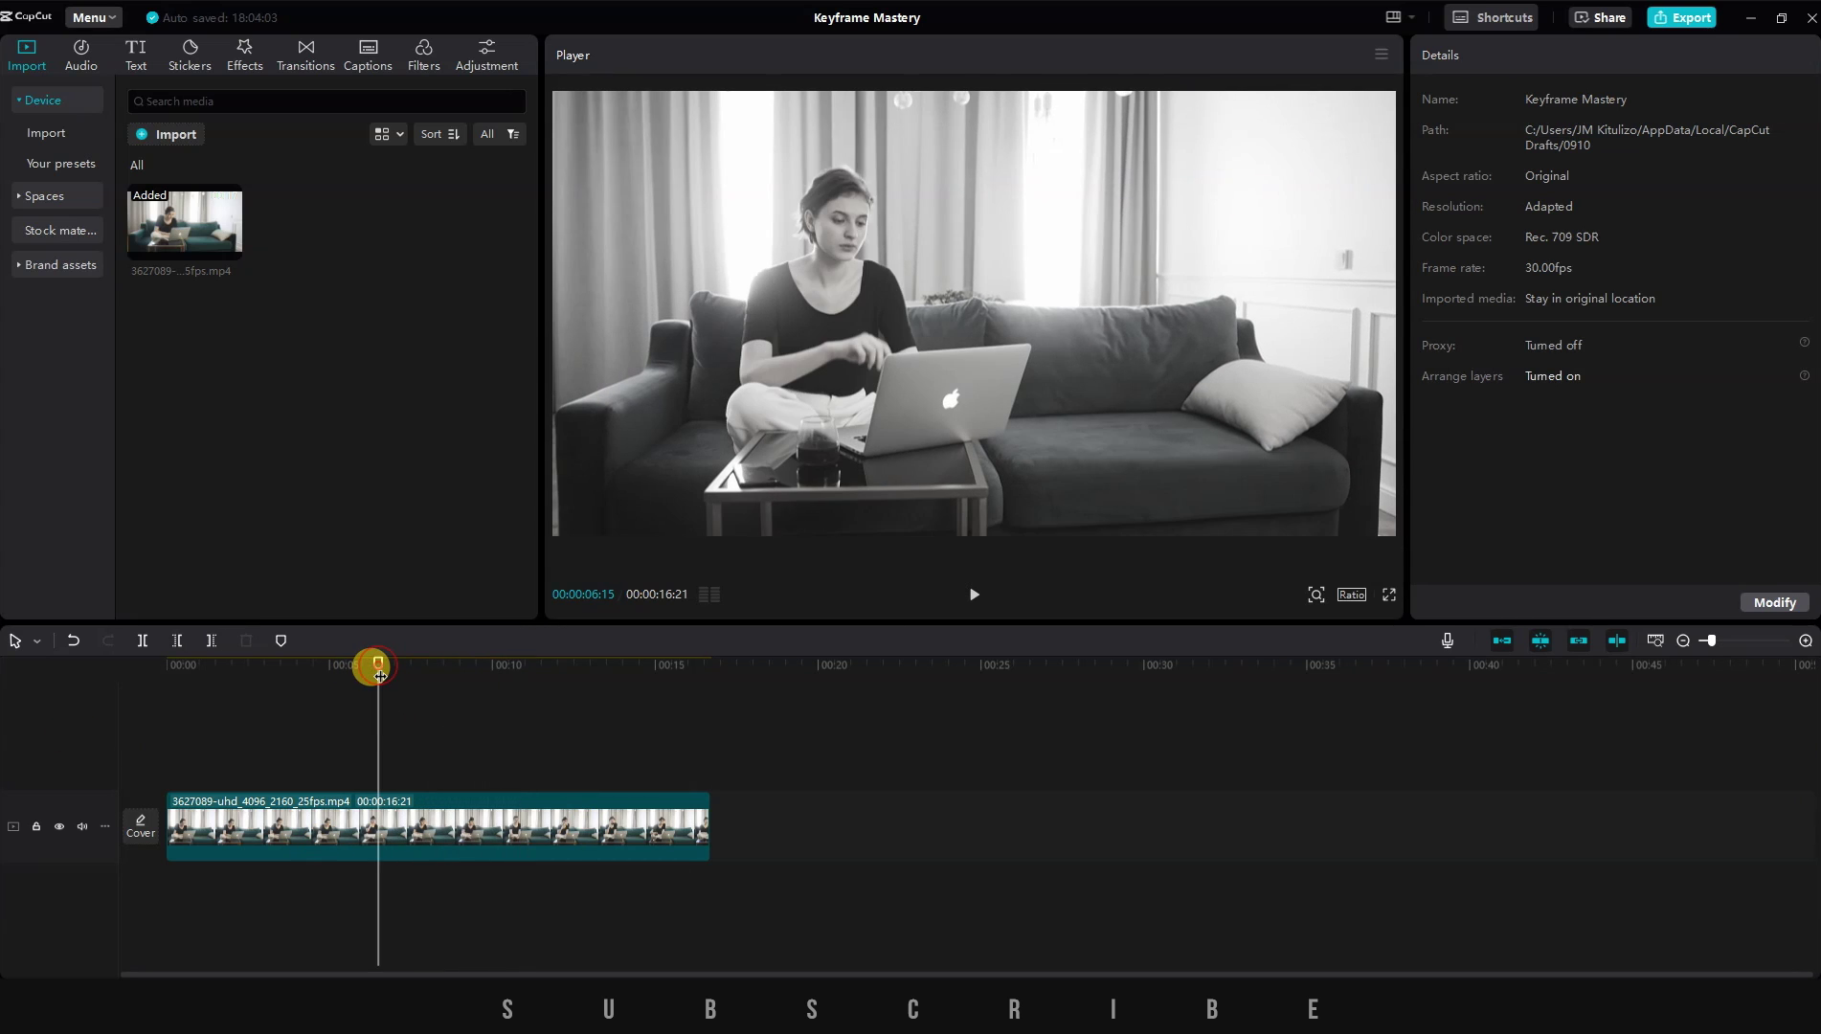
{"action": "left_click", "coordinate": [311, 815]}
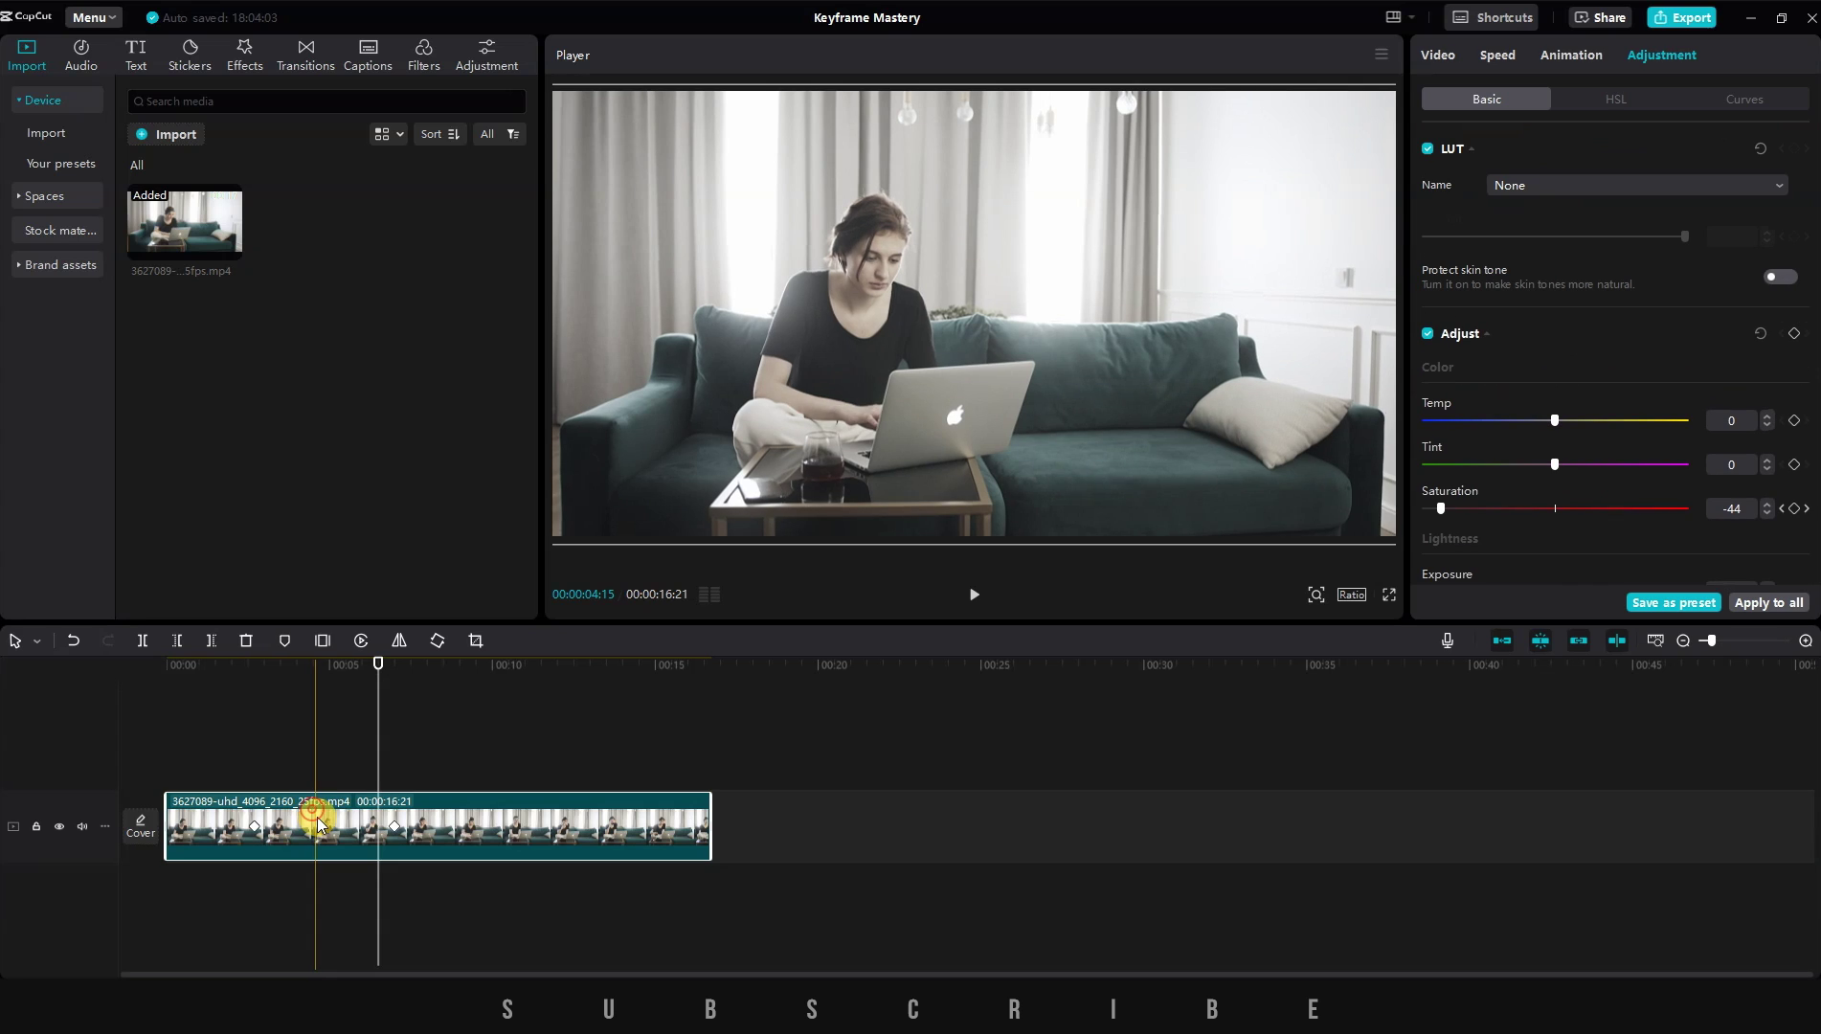
{"action": "left_click", "coordinate": [396, 827]}
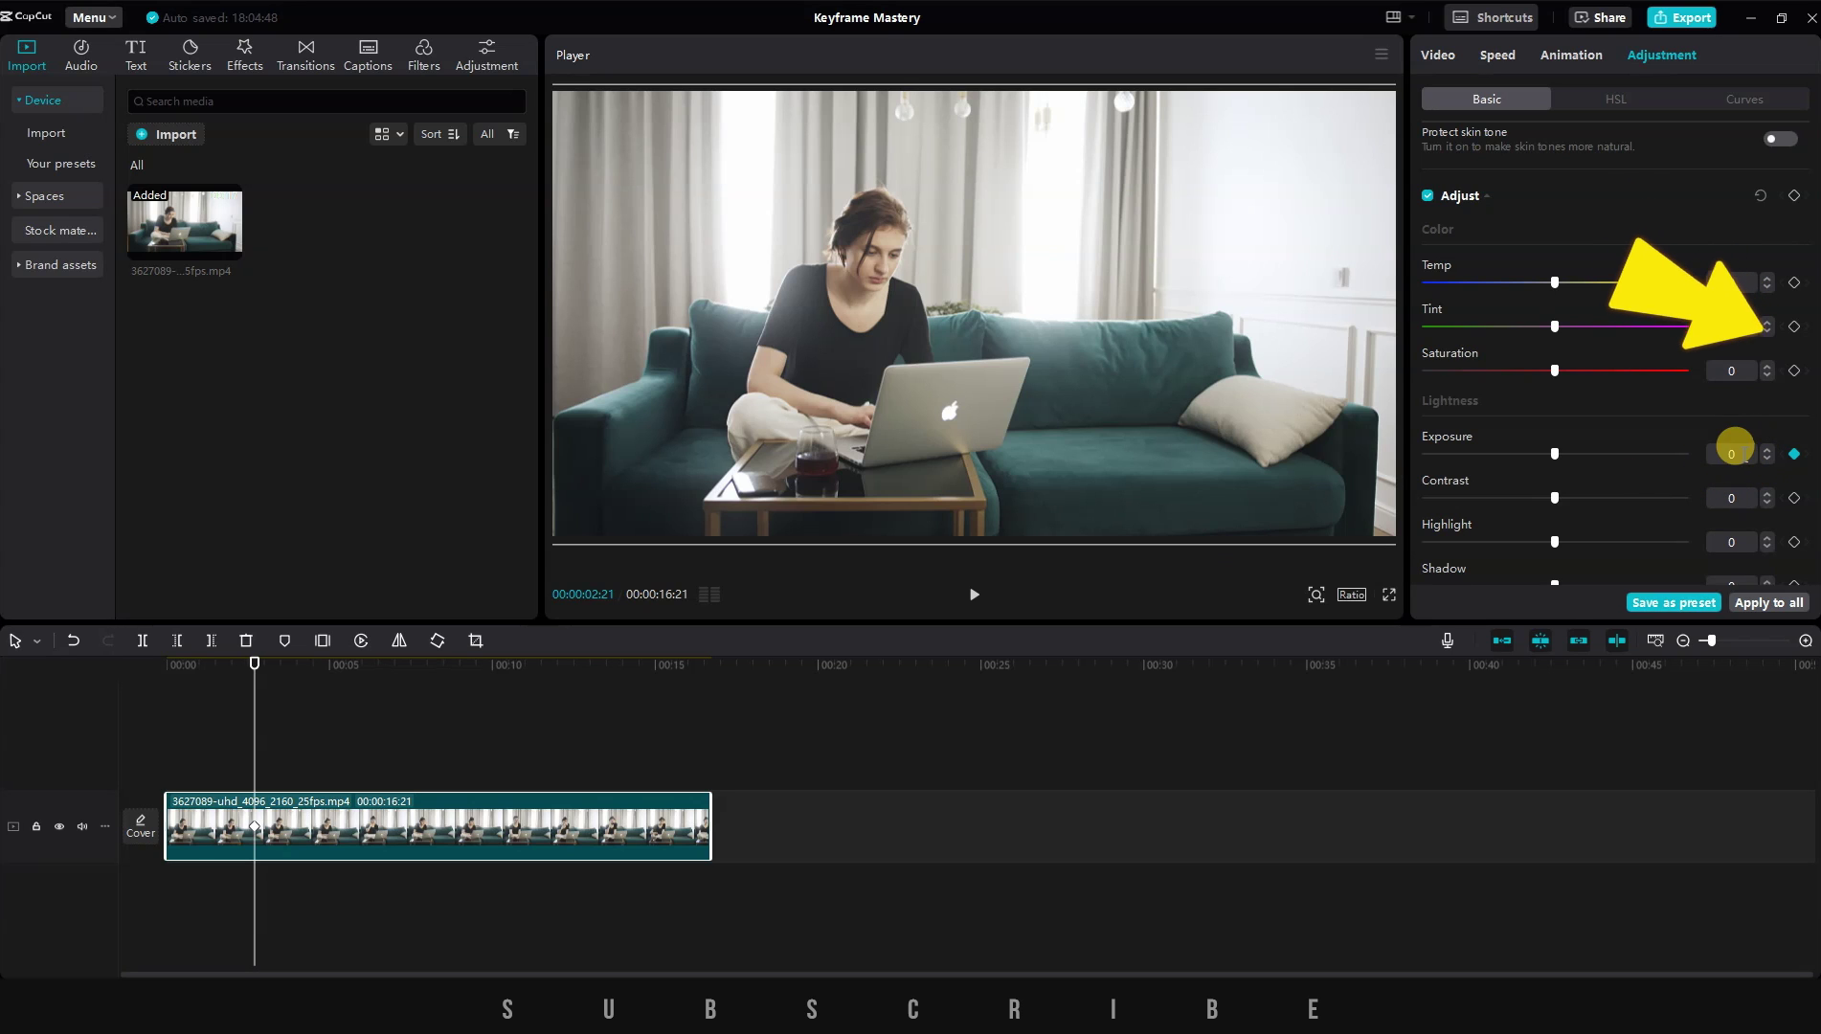
Keyframe a lower exposure on the sofa clip after 00:00:02:21, and apply the Coffee Brown Skin Cool.cube LUT at 00:00:02:17
{"action": "left_click_drag", "start_coordinate": [253, 663], "coordinate": [293, 664]}
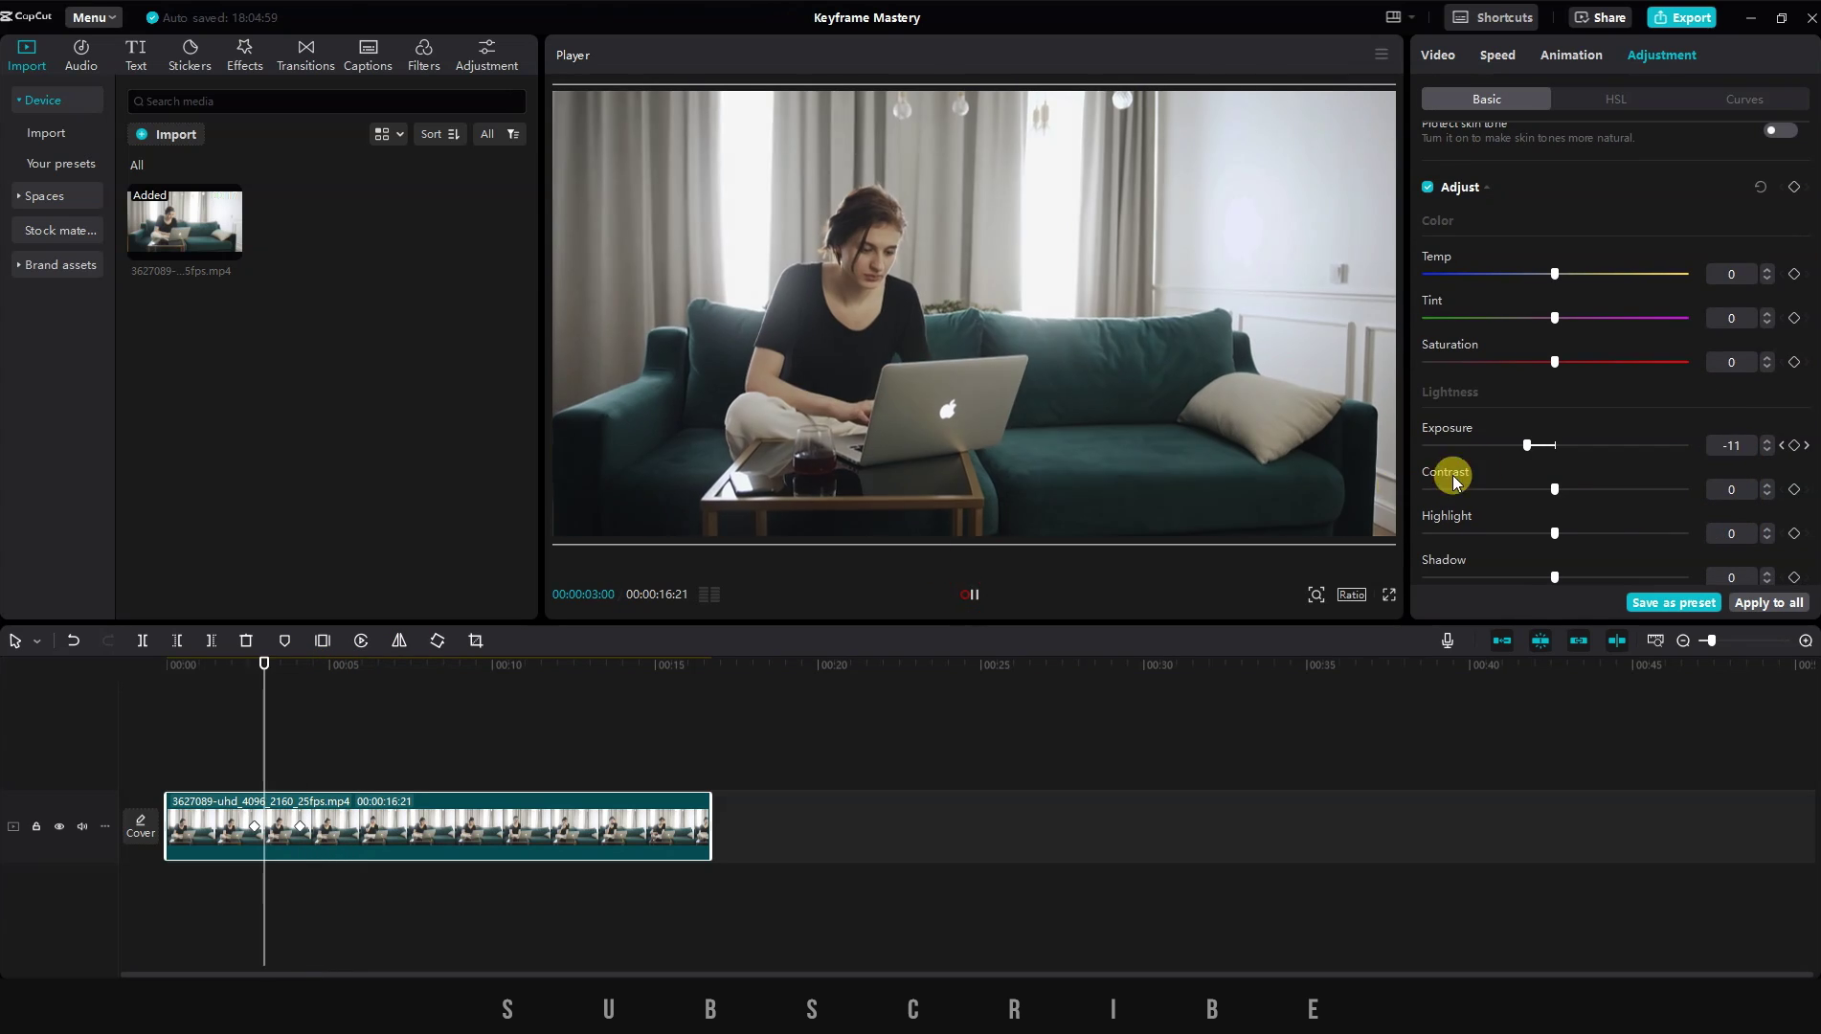
{"action": "left_click_drag", "start_coordinate": [1527, 446], "coordinate": [1449, 451]}
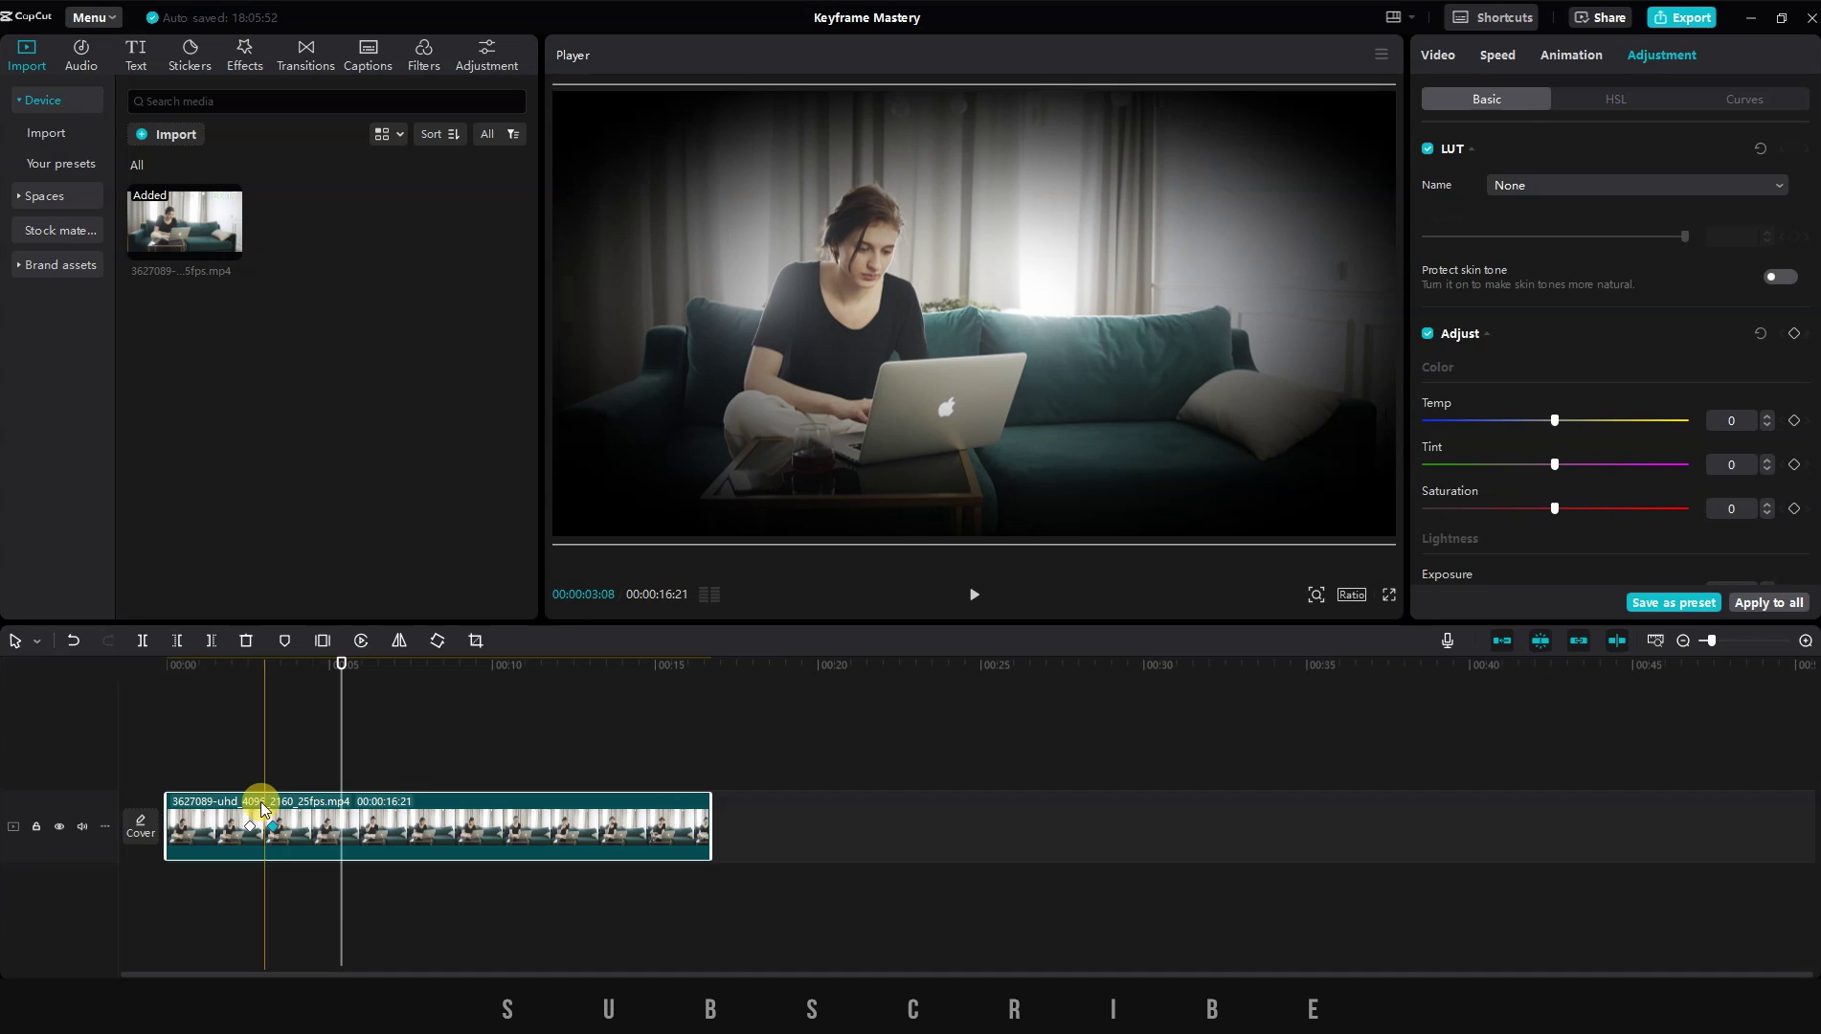
{"action": "left_click", "coordinate": [244, 745]}
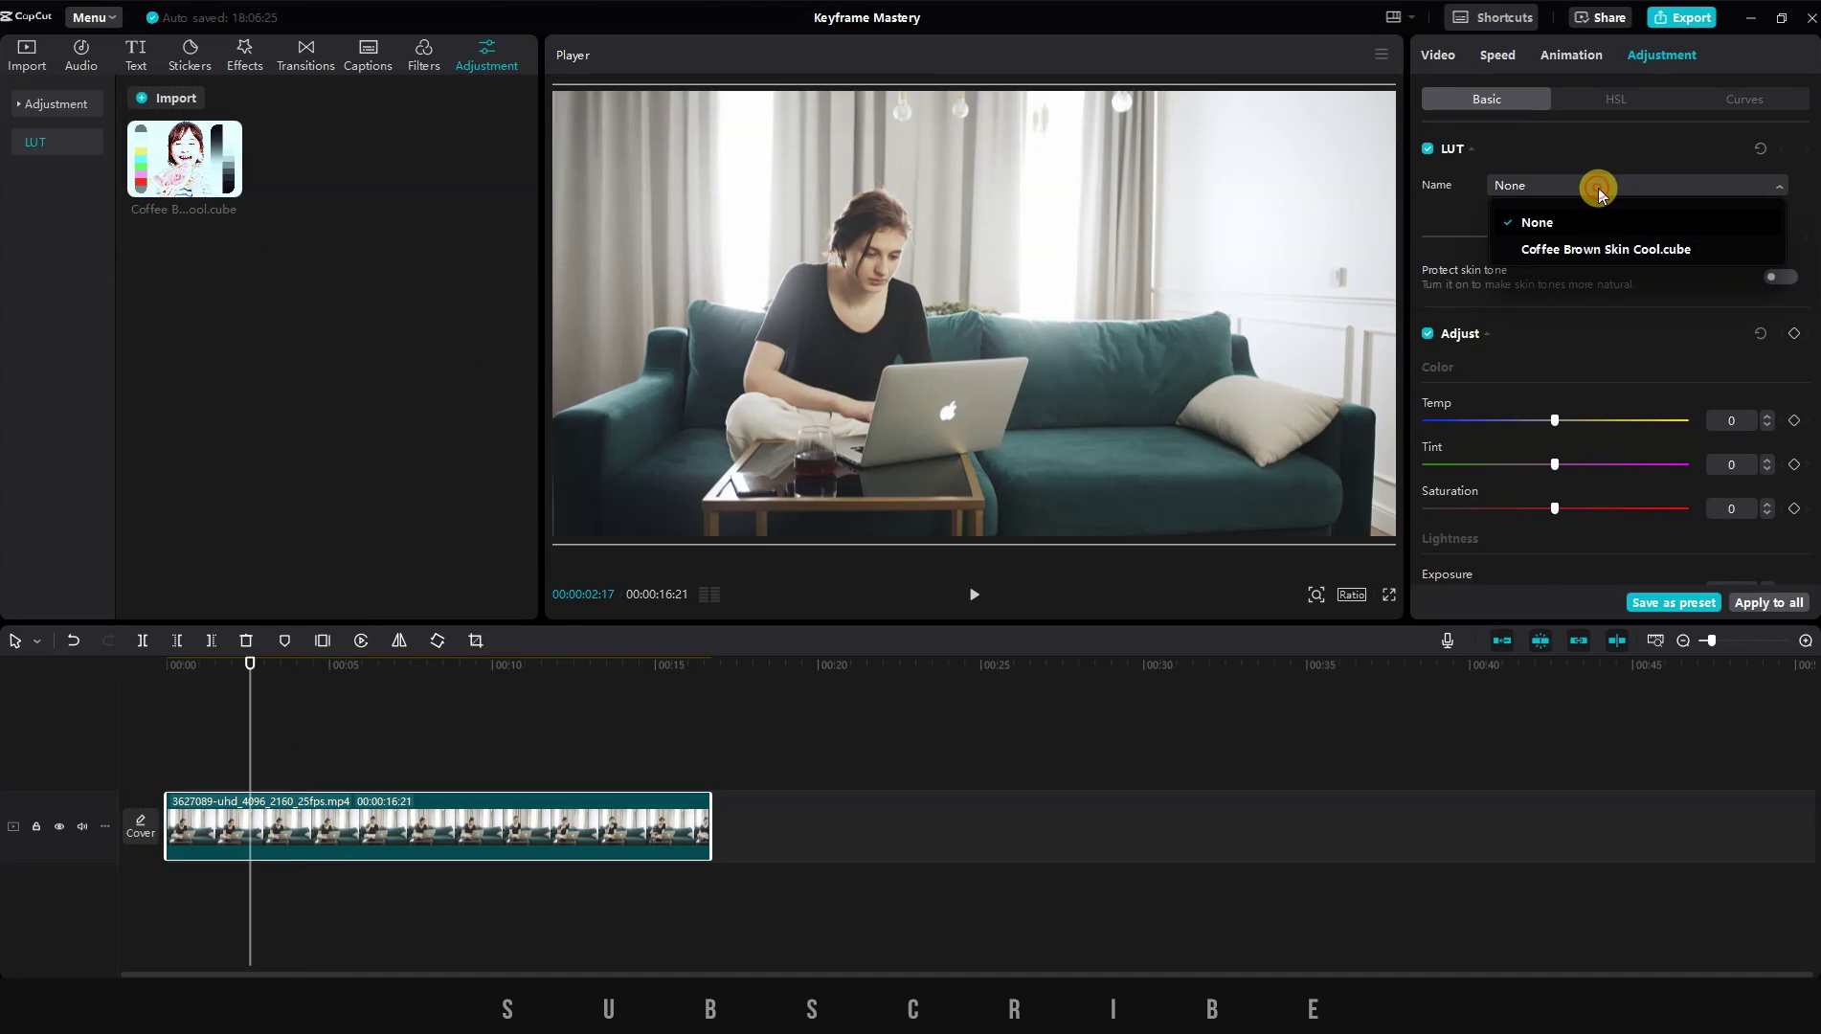
{"action": "left_click", "coordinate": [1606, 251]}
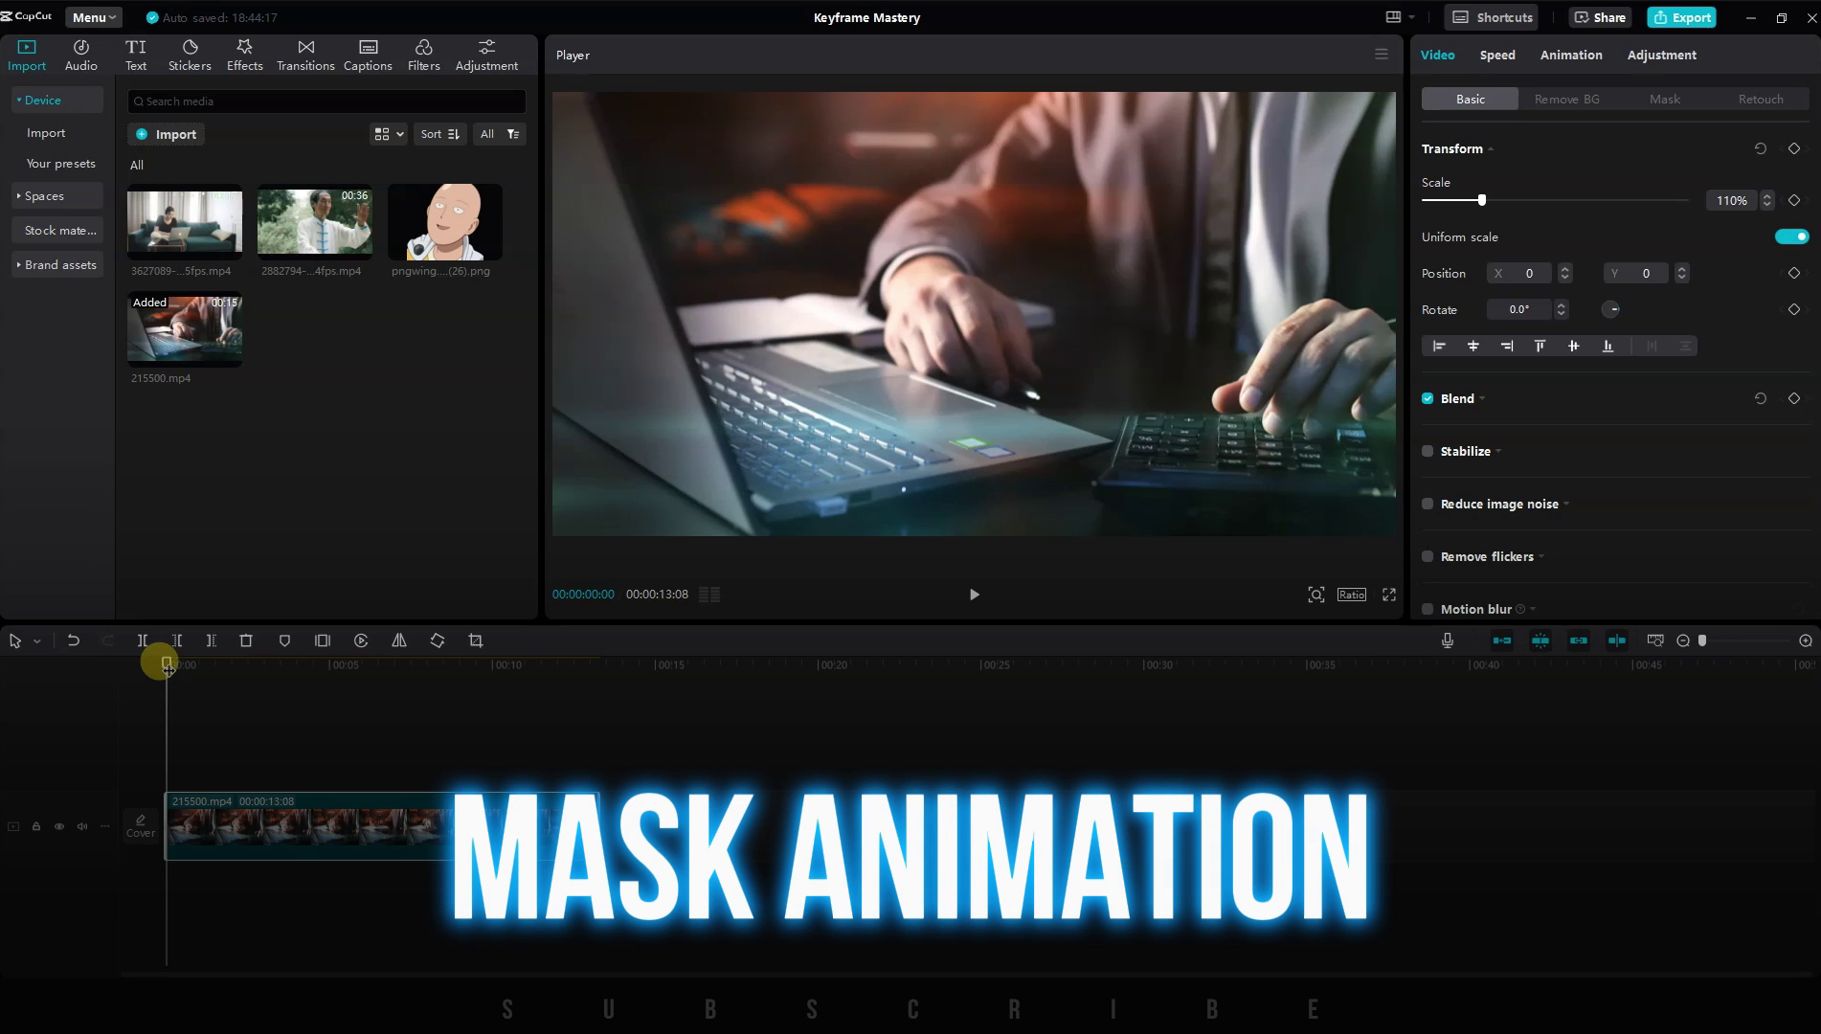
Apply an inverted Horizontal mask to the 215500.mp4 clip at 00:00:01:18 and raise its line to about Y 490
{"action": "left_click_drag", "start_coordinate": [166, 664], "coordinate": [218, 661]}
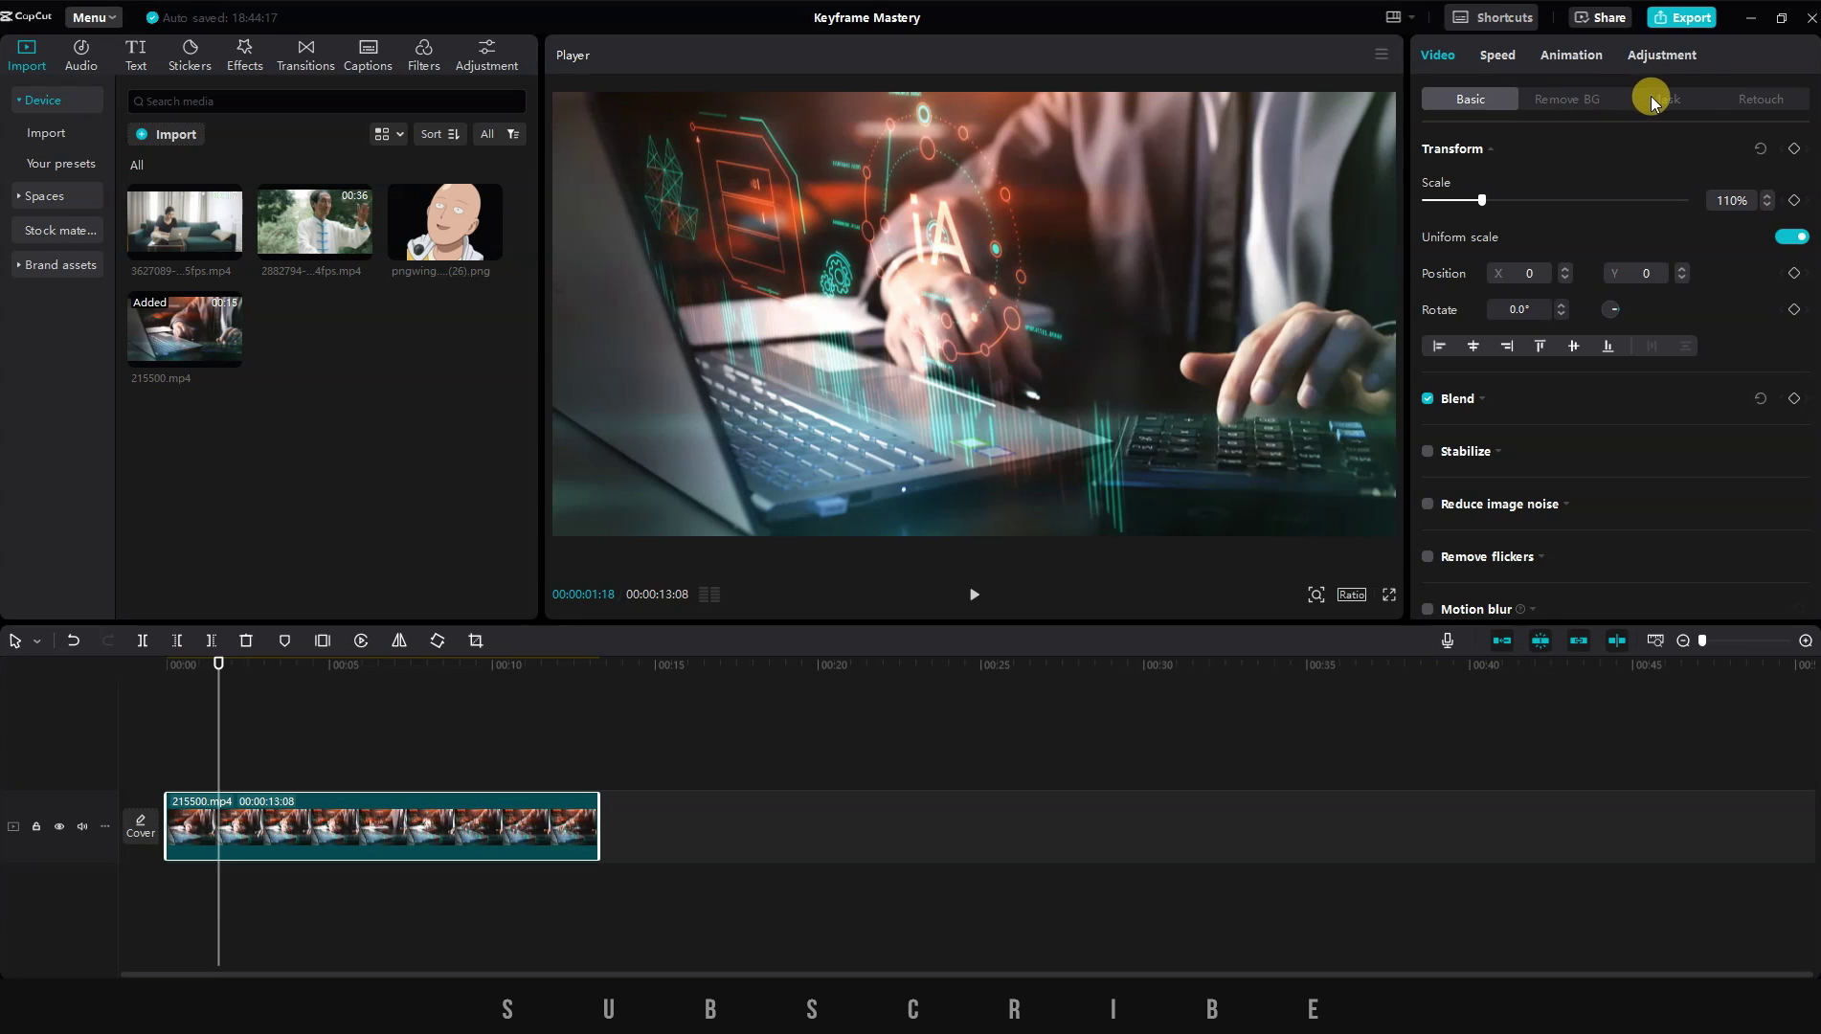
{"action": "left_click", "coordinate": [1680, 101]}
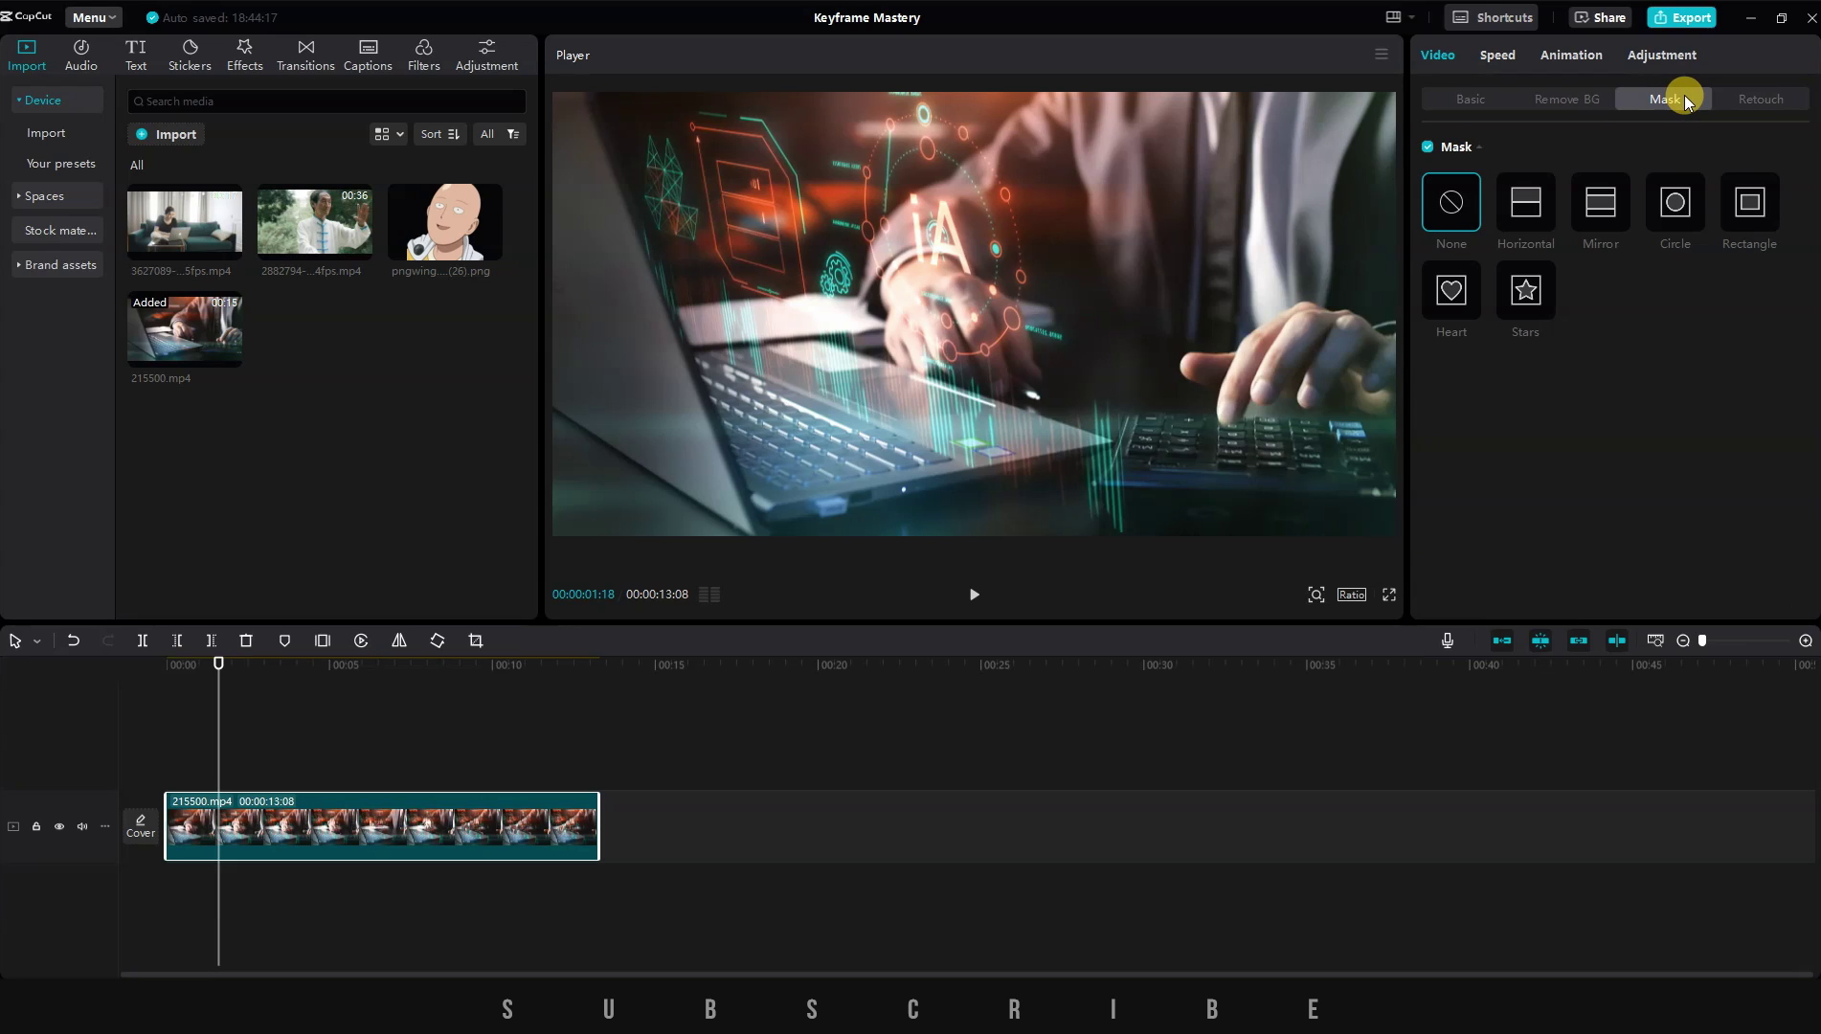
{"action": "left_click", "coordinate": [1537, 203]}
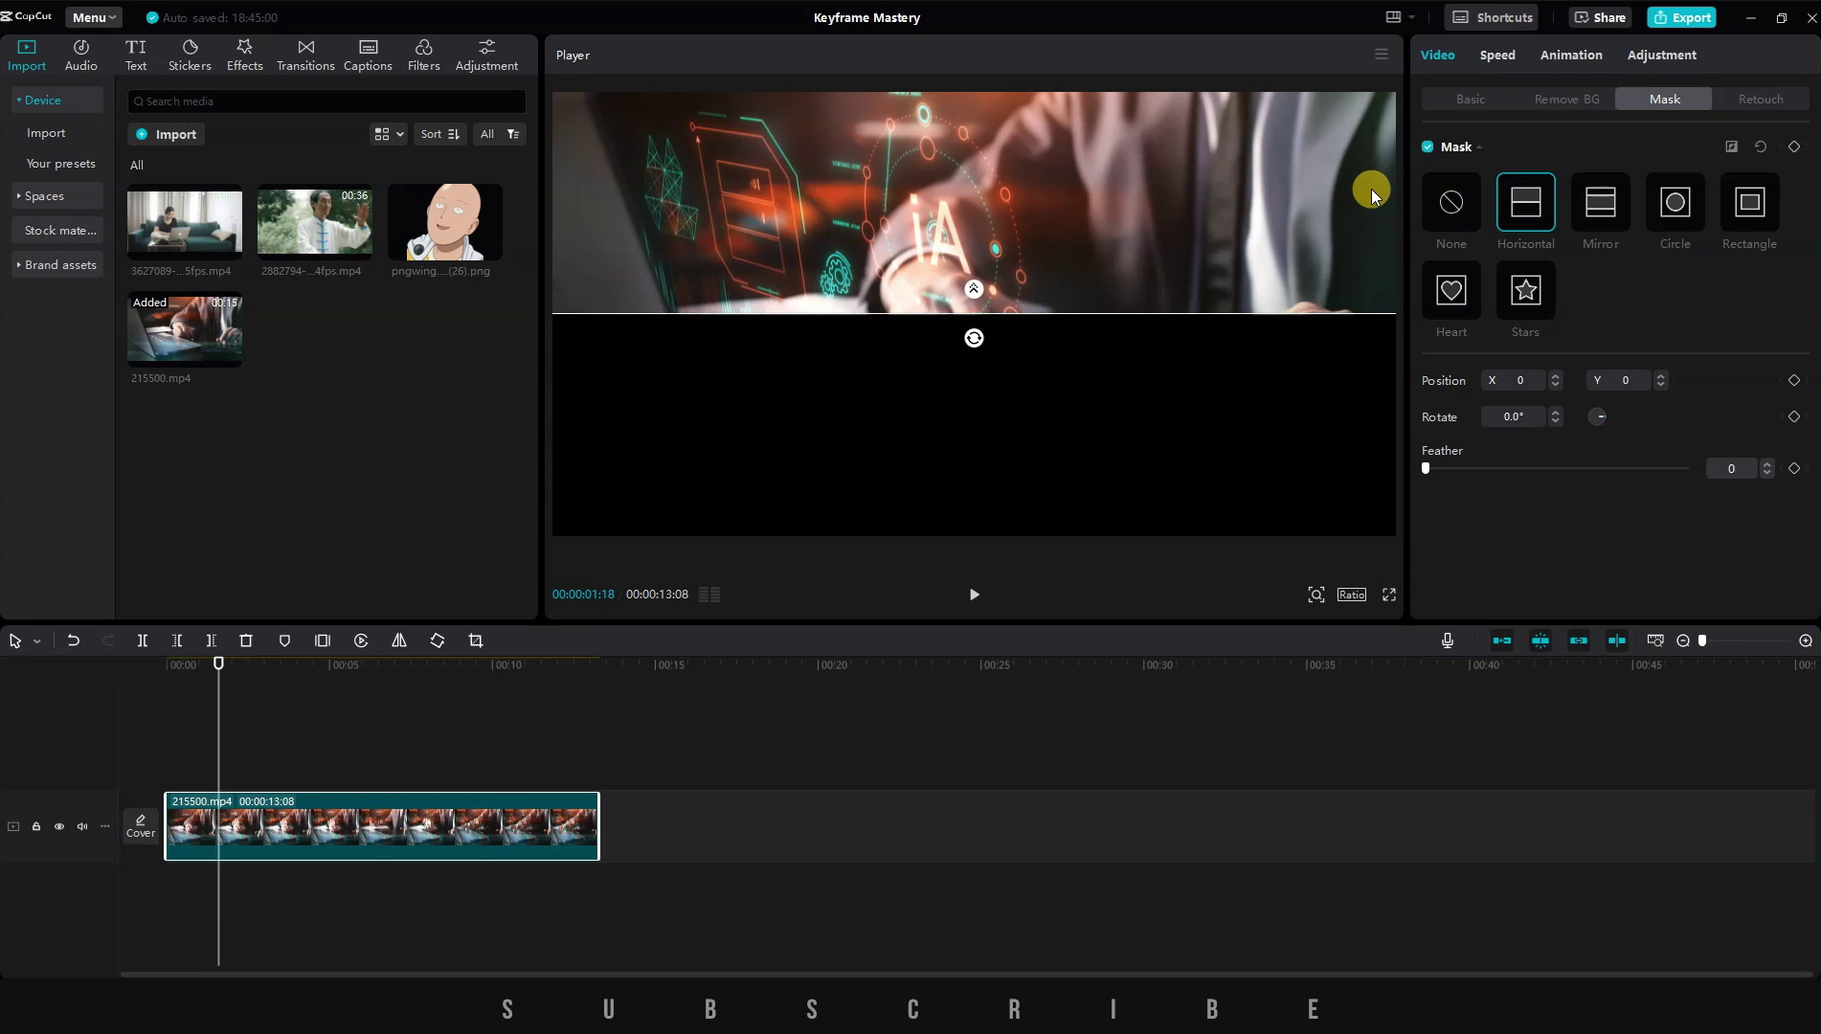
{"action": "left_click", "coordinate": [1731, 146]}
{"action": "left_click_drag", "start_coordinate": [1098, 316], "coordinate": [1097, 65]}
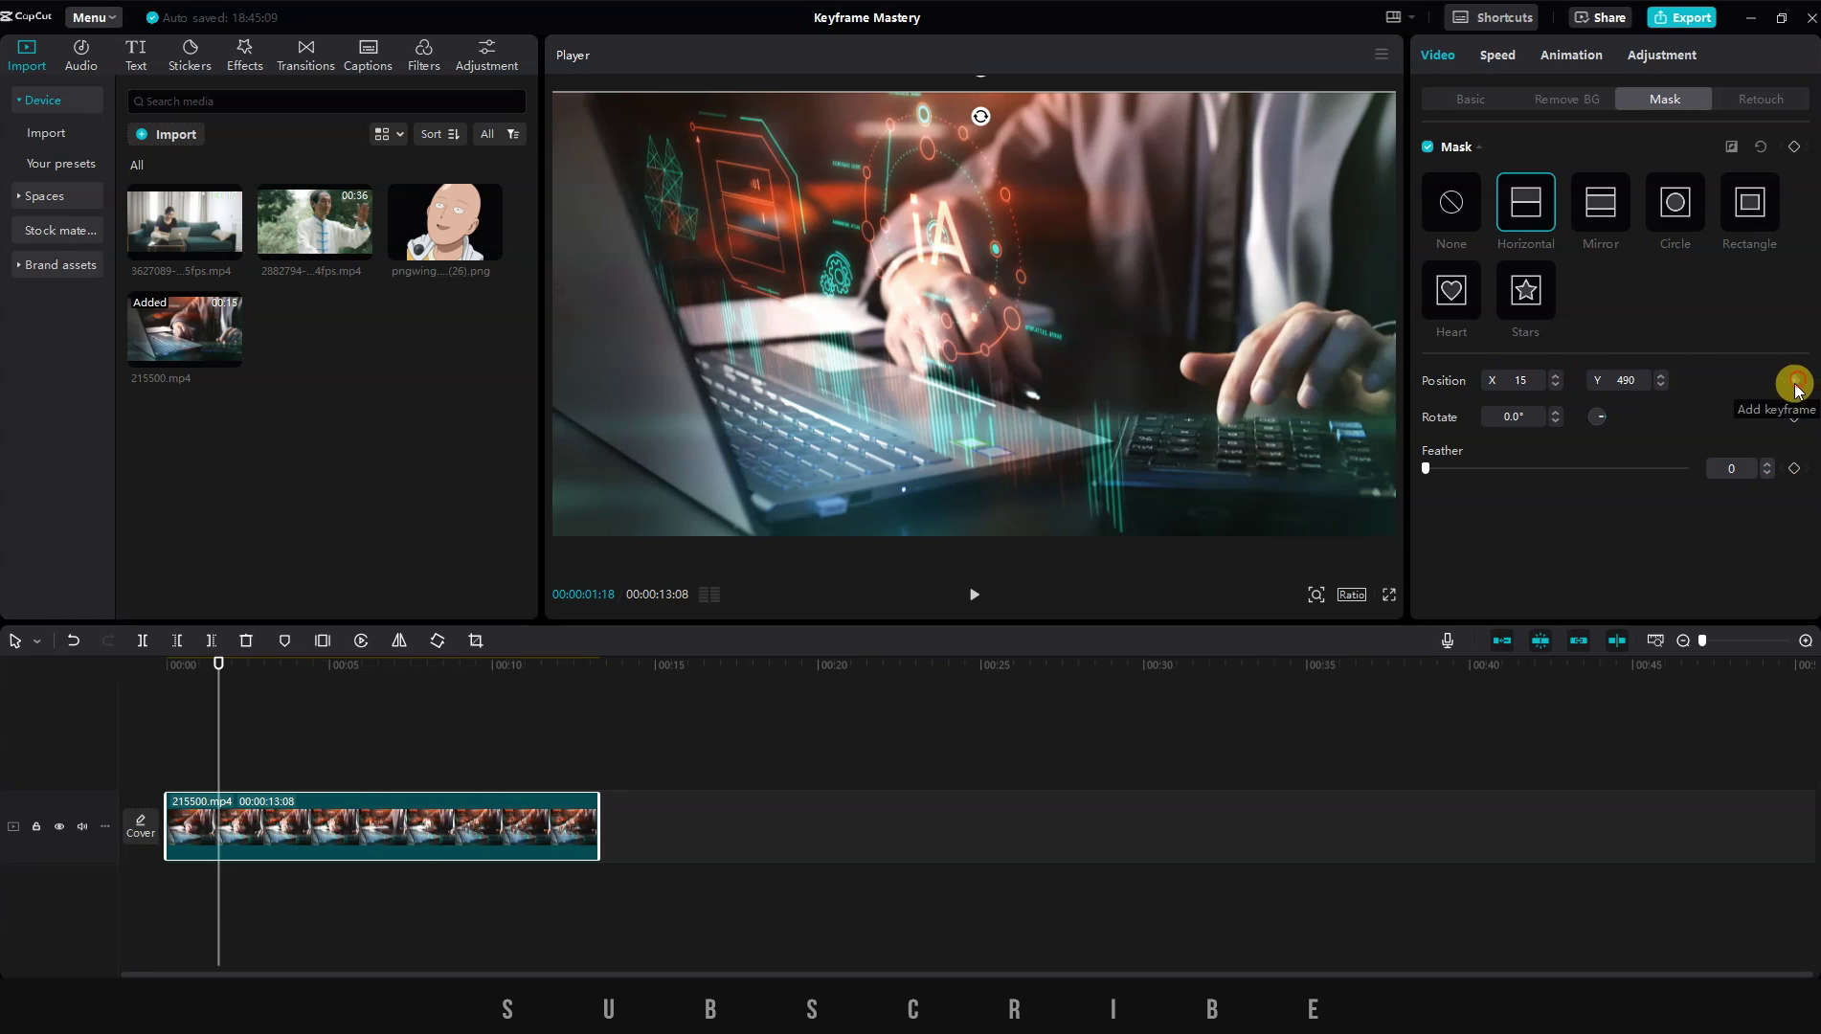
Move the Horizontal mask line below the bottom edge of the video at 00:00:03:28
{"action": "left_click_drag", "start_coordinate": [219, 662], "coordinate": [295, 674]}
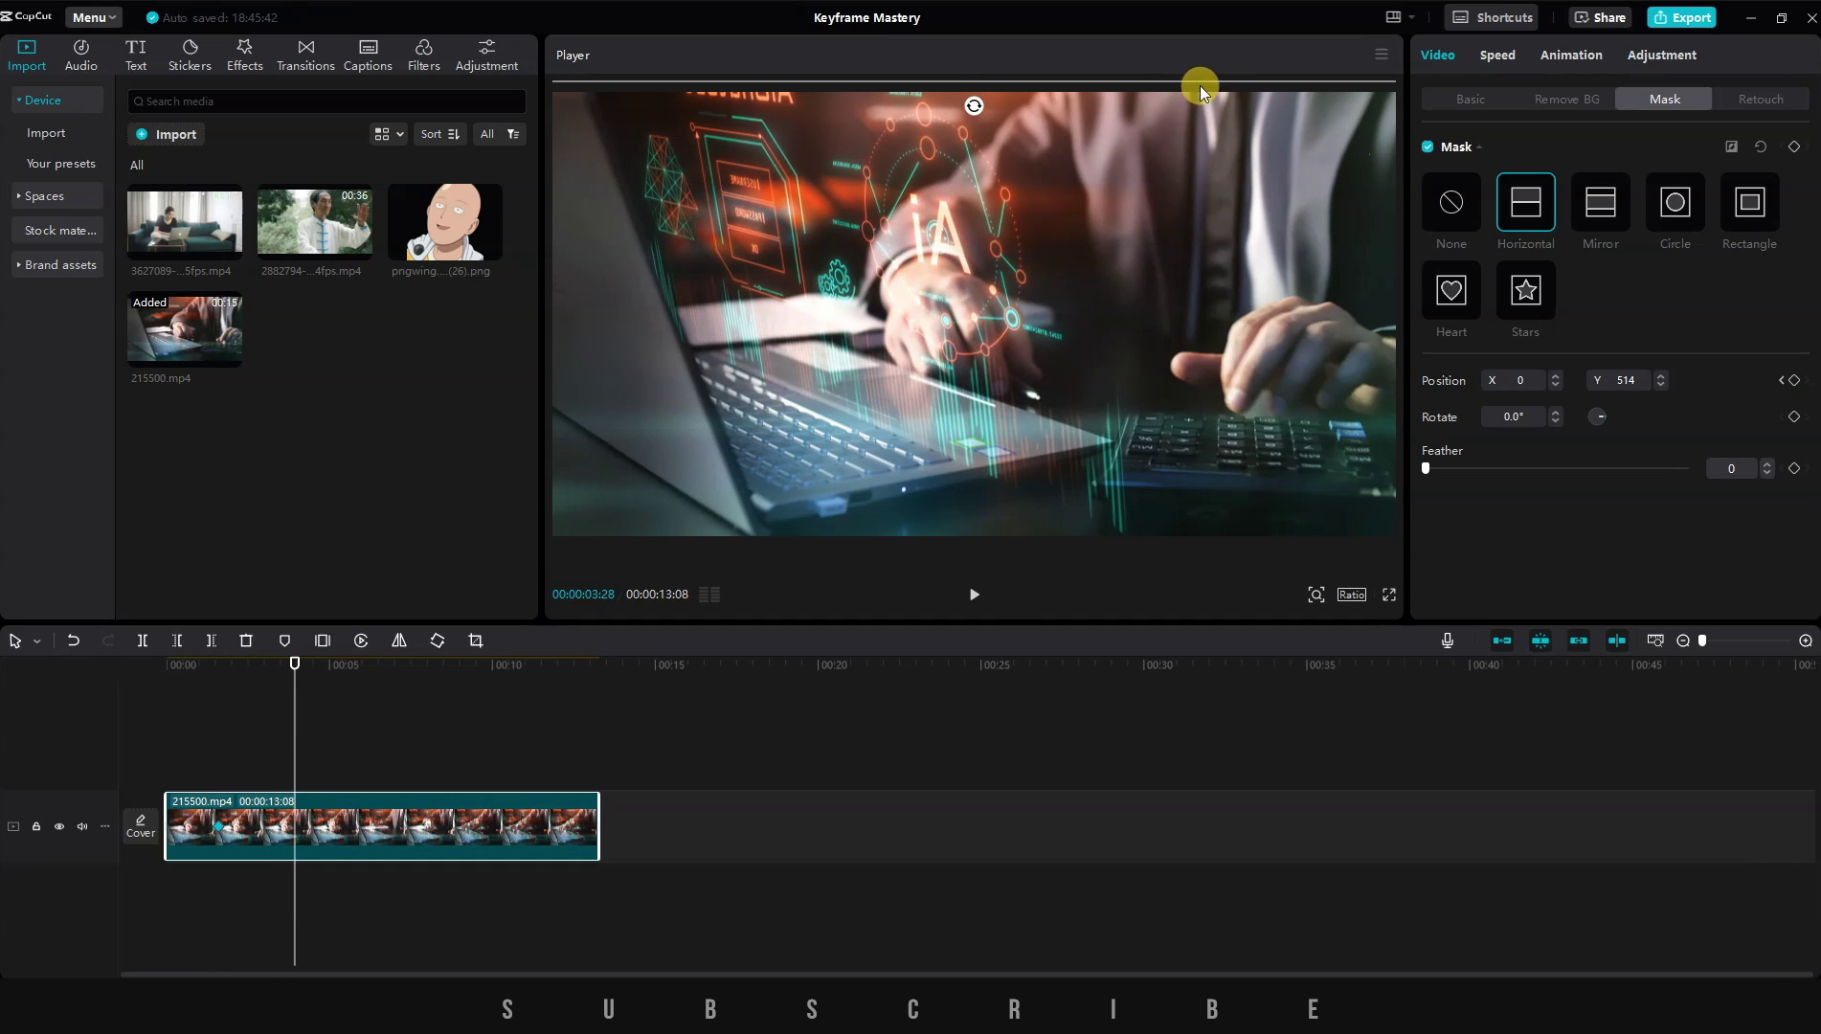
{"action": "left_click_drag", "start_coordinate": [1156, 84], "coordinate": [1156, 558]}
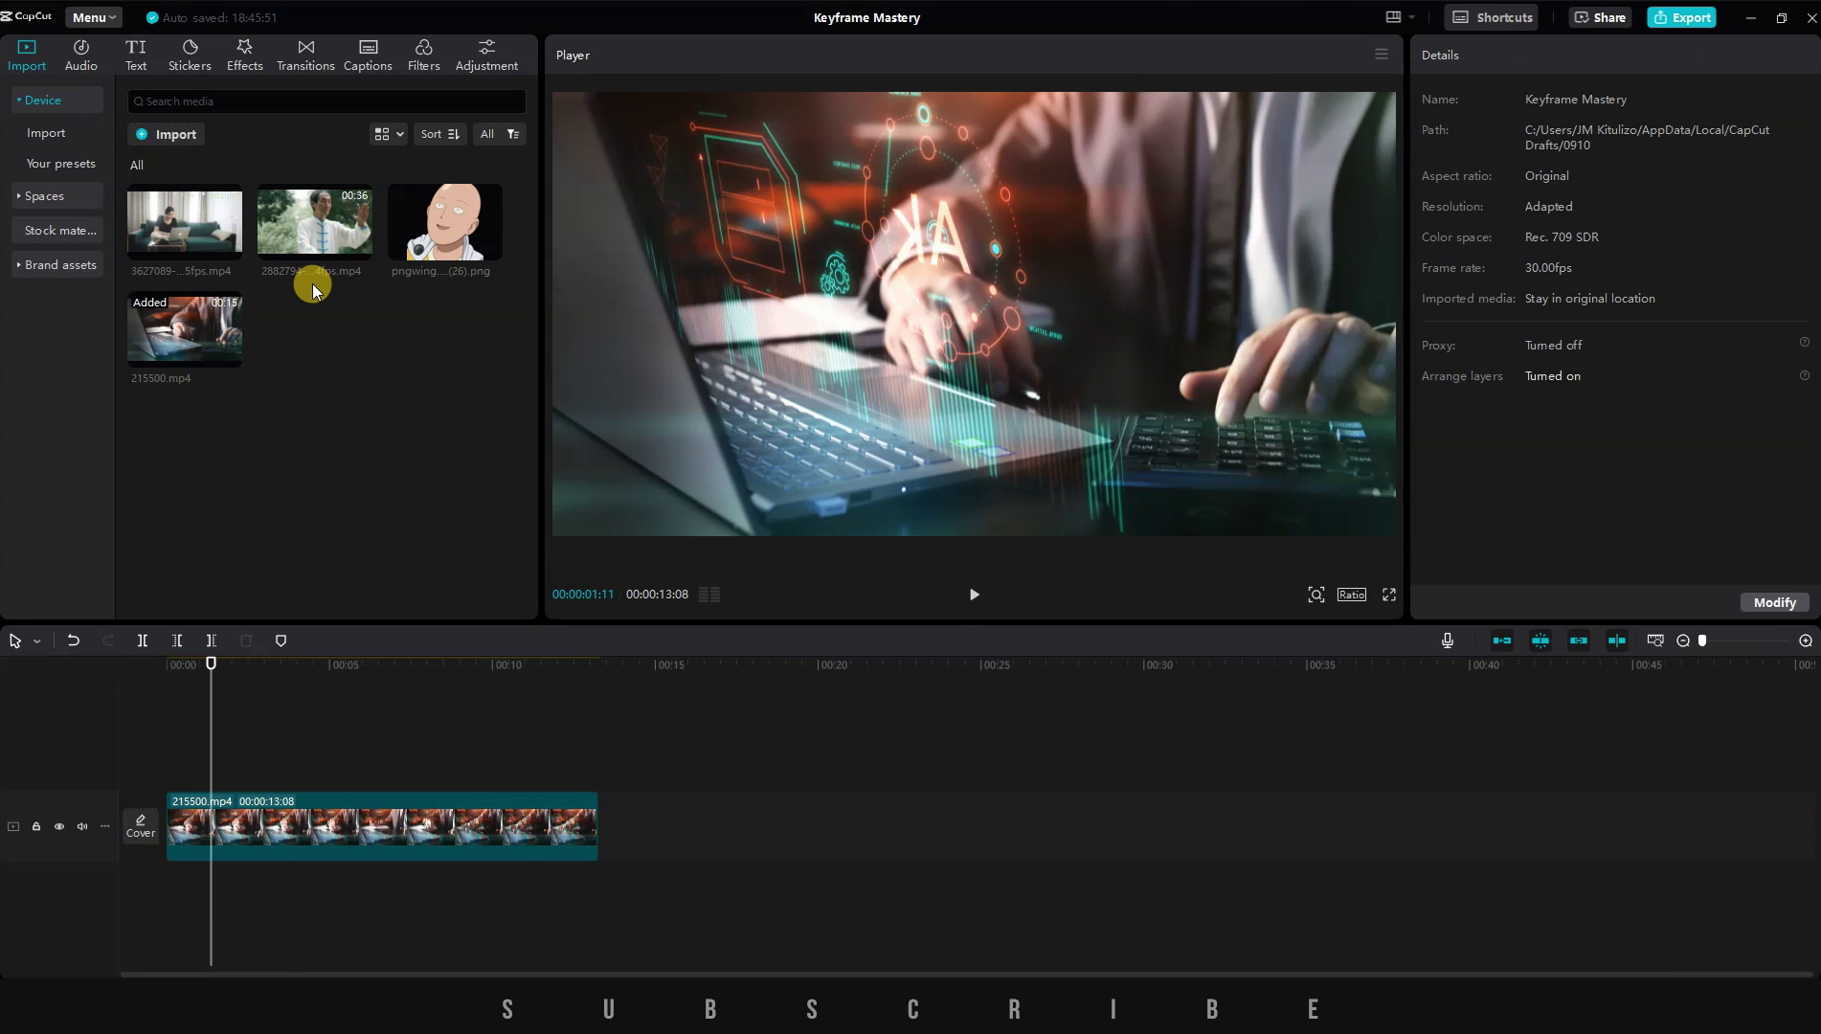
Enlarge the heart mask on the 215500.mp4 clip to about 1364 by 1223 at 00:00:02:23, and play the mask animation
{"action": "key", "text": "space"}
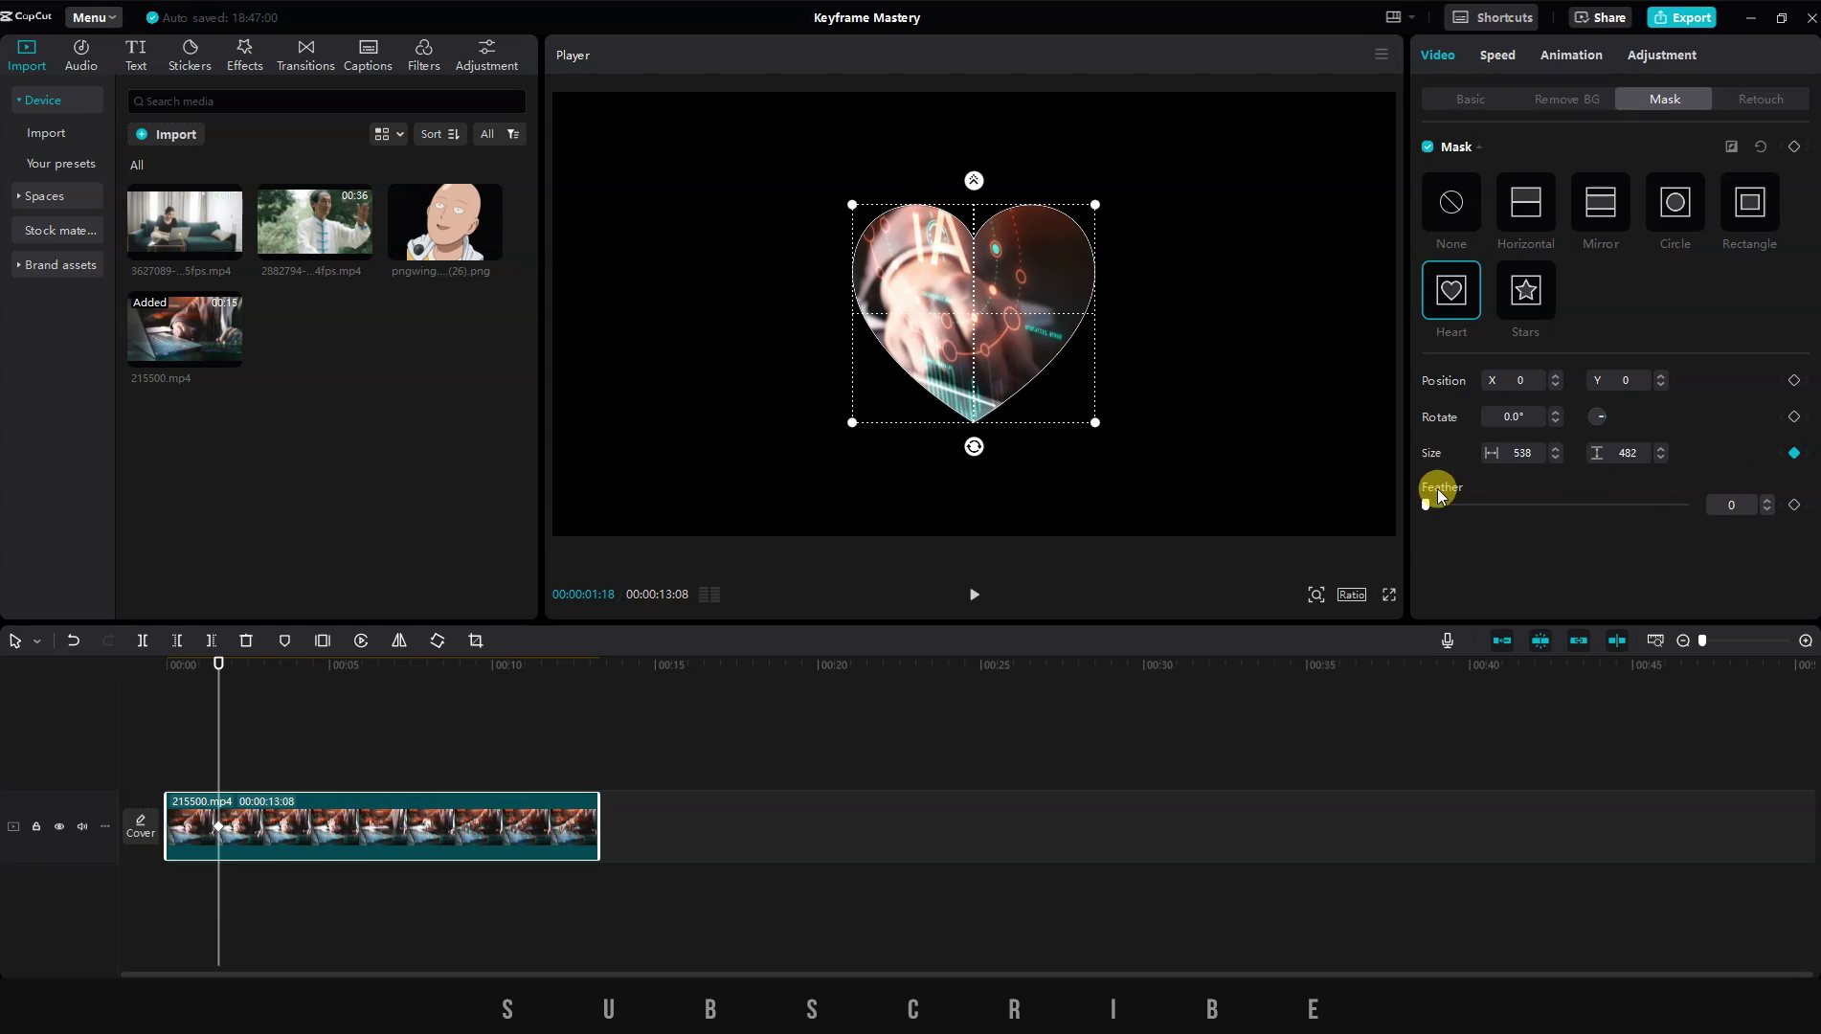
{"action": "left_click_drag", "start_coordinate": [218, 663], "coordinate": [256, 670]}
{"action": "left_click_drag", "start_coordinate": [1096, 422], "coordinate": [1285, 618]}
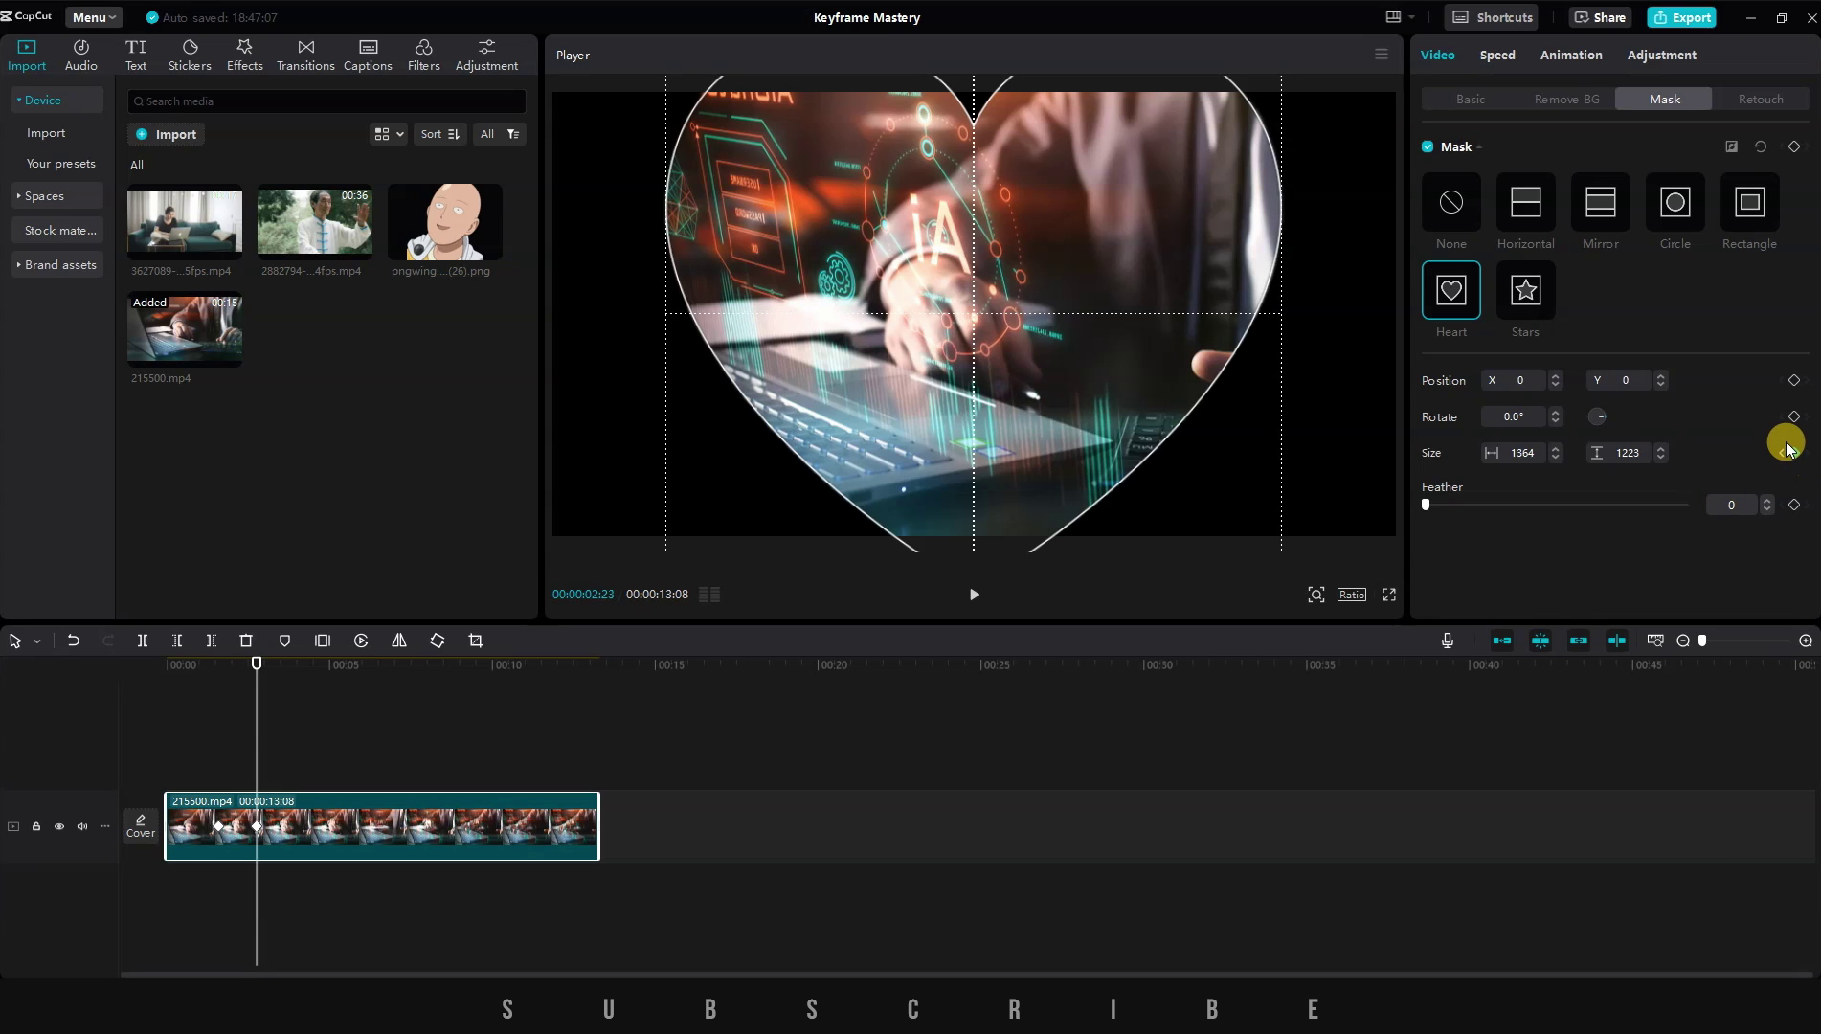
{"action": "left_click", "coordinate": [199, 721]}
{"action": "key", "text": "space"}
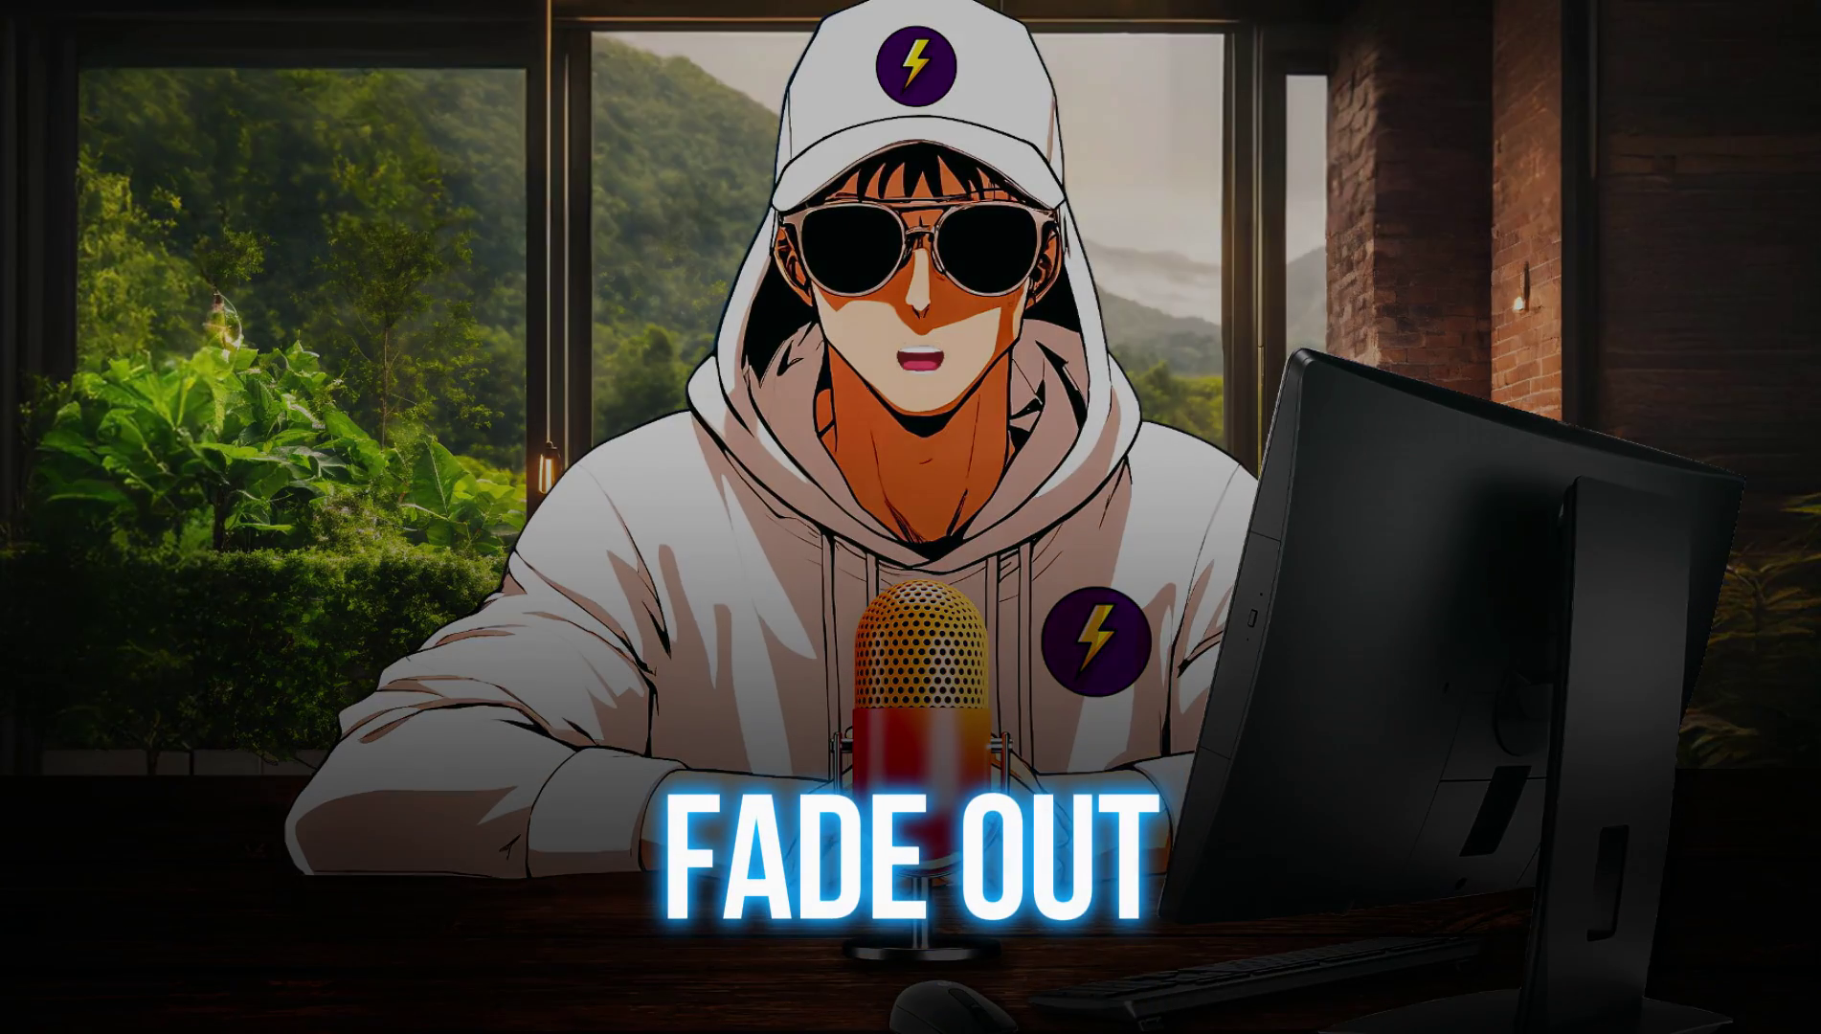
Place 215500.mp4 on the timeline, keyframe its opacity from 100% at 00:00:13:22 to 0% at 00:00:15:00, and play the fade-out
{"action": "left_click_drag", "start_coordinate": [183, 328], "coordinate": [175, 762]}
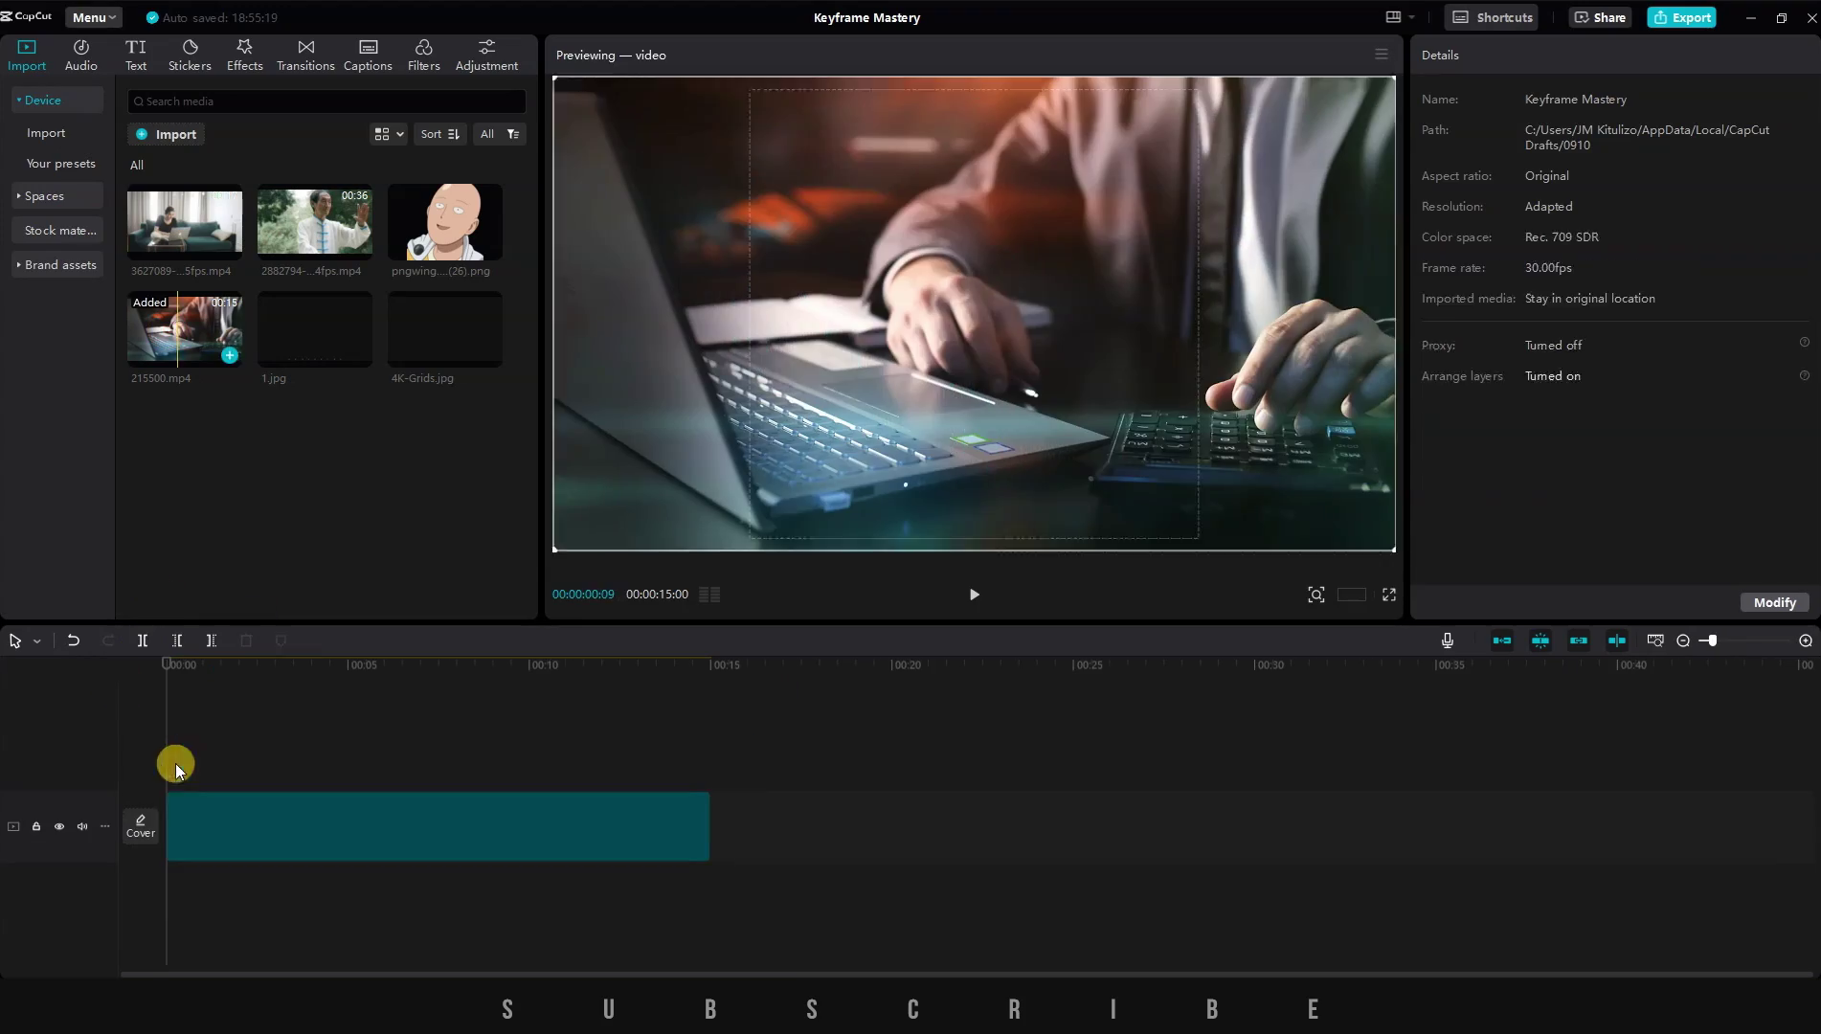
{"action": "left_click_drag", "start_coordinate": [640, 666], "coordinate": [664, 677]}
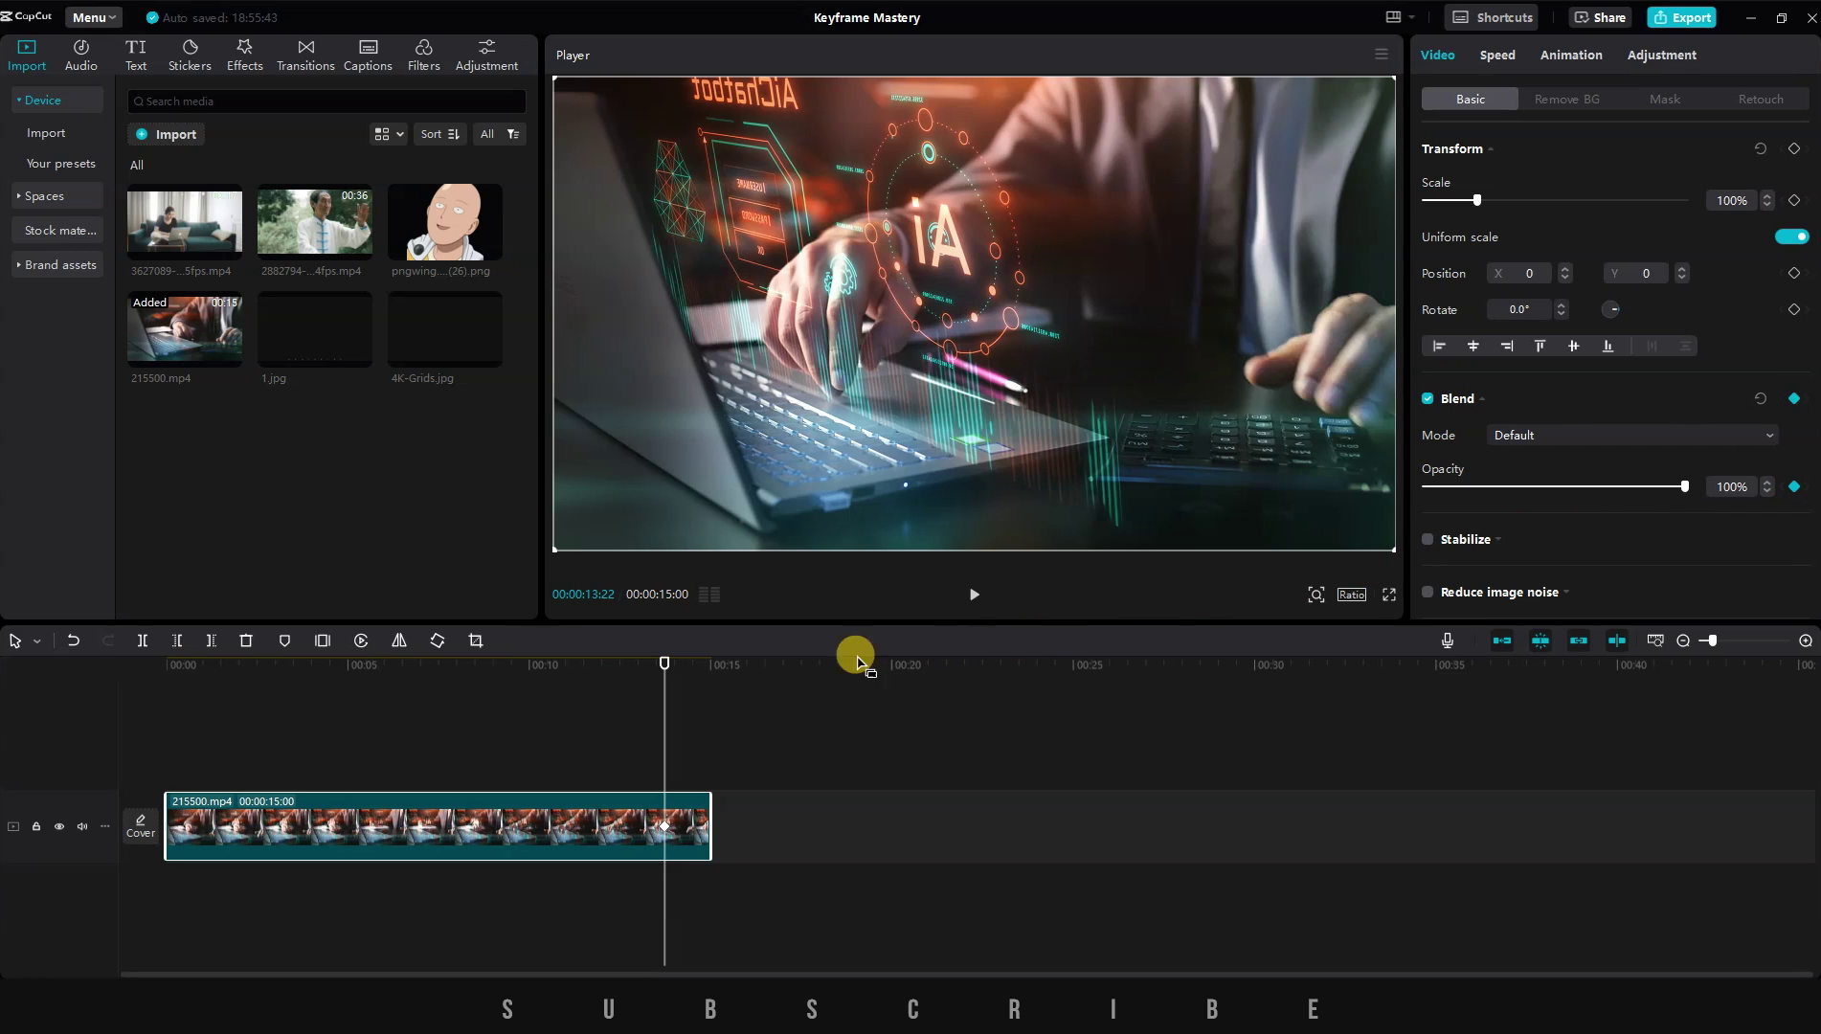
{"action": "left_click_drag", "start_coordinate": [664, 667], "coordinate": [720, 673]}
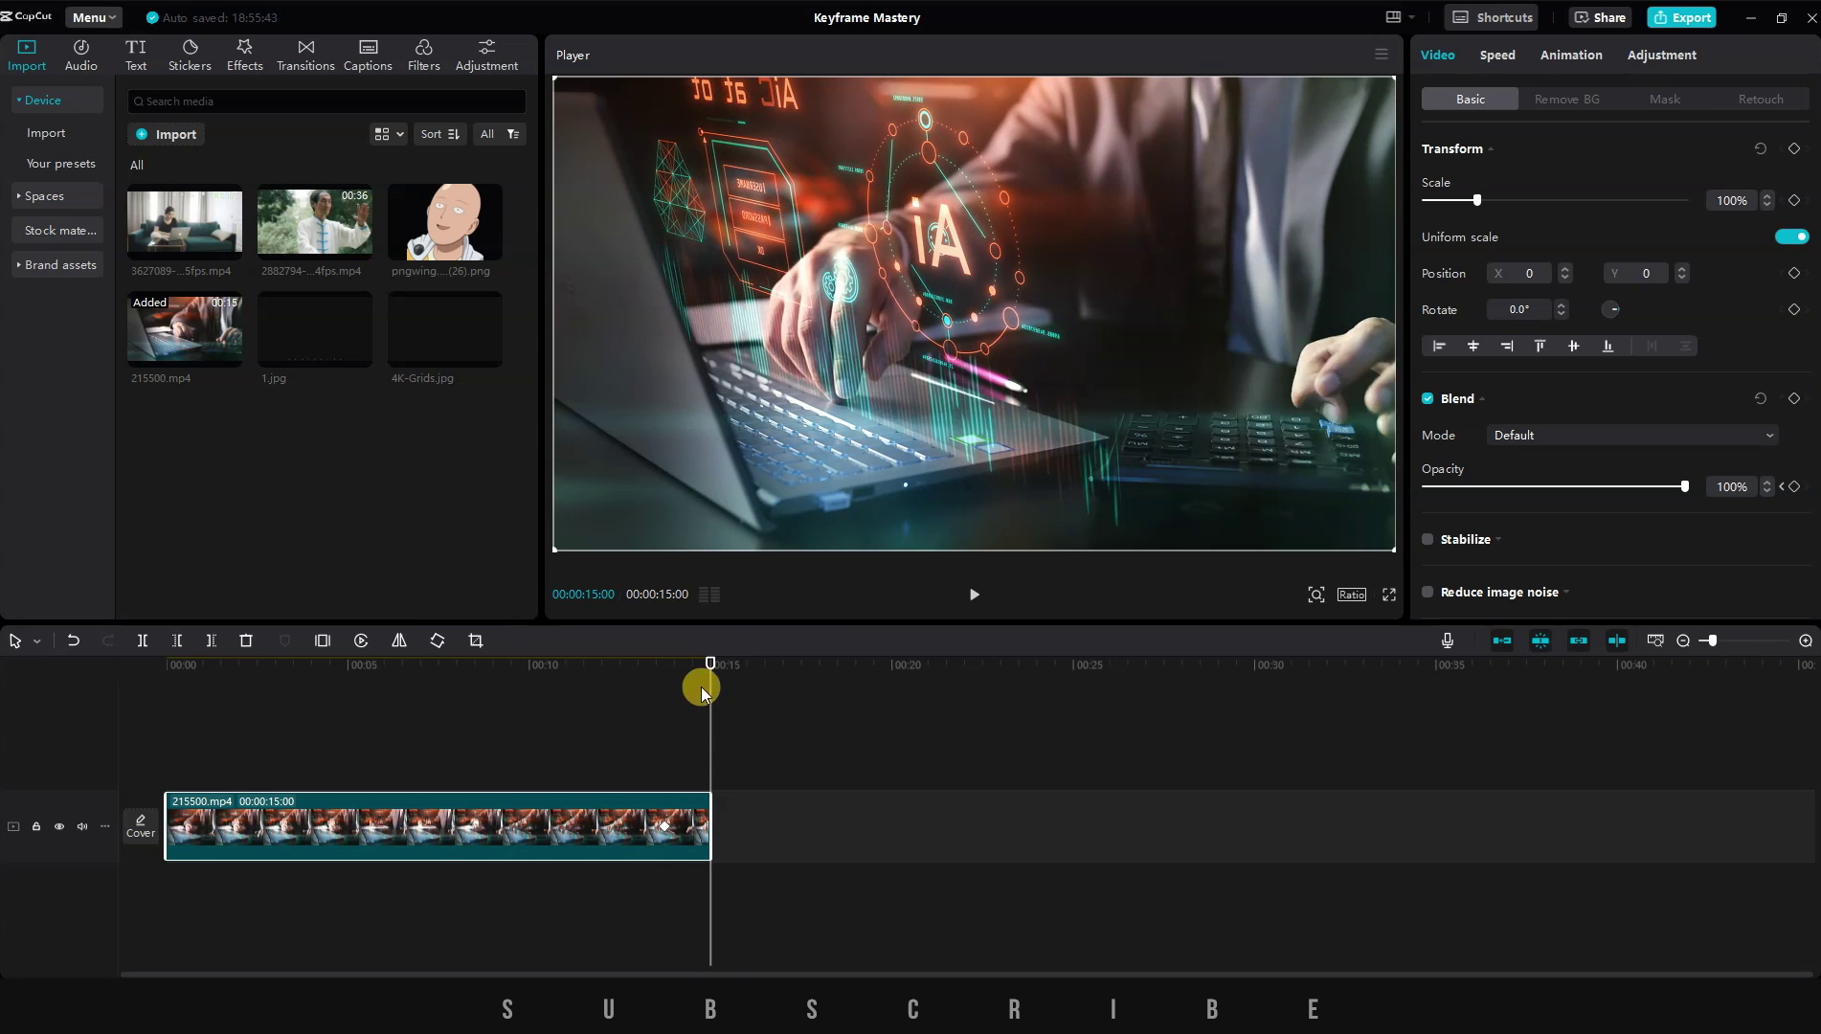
{"action": "left_click_drag", "start_coordinate": [1686, 488], "coordinate": [1365, 489]}
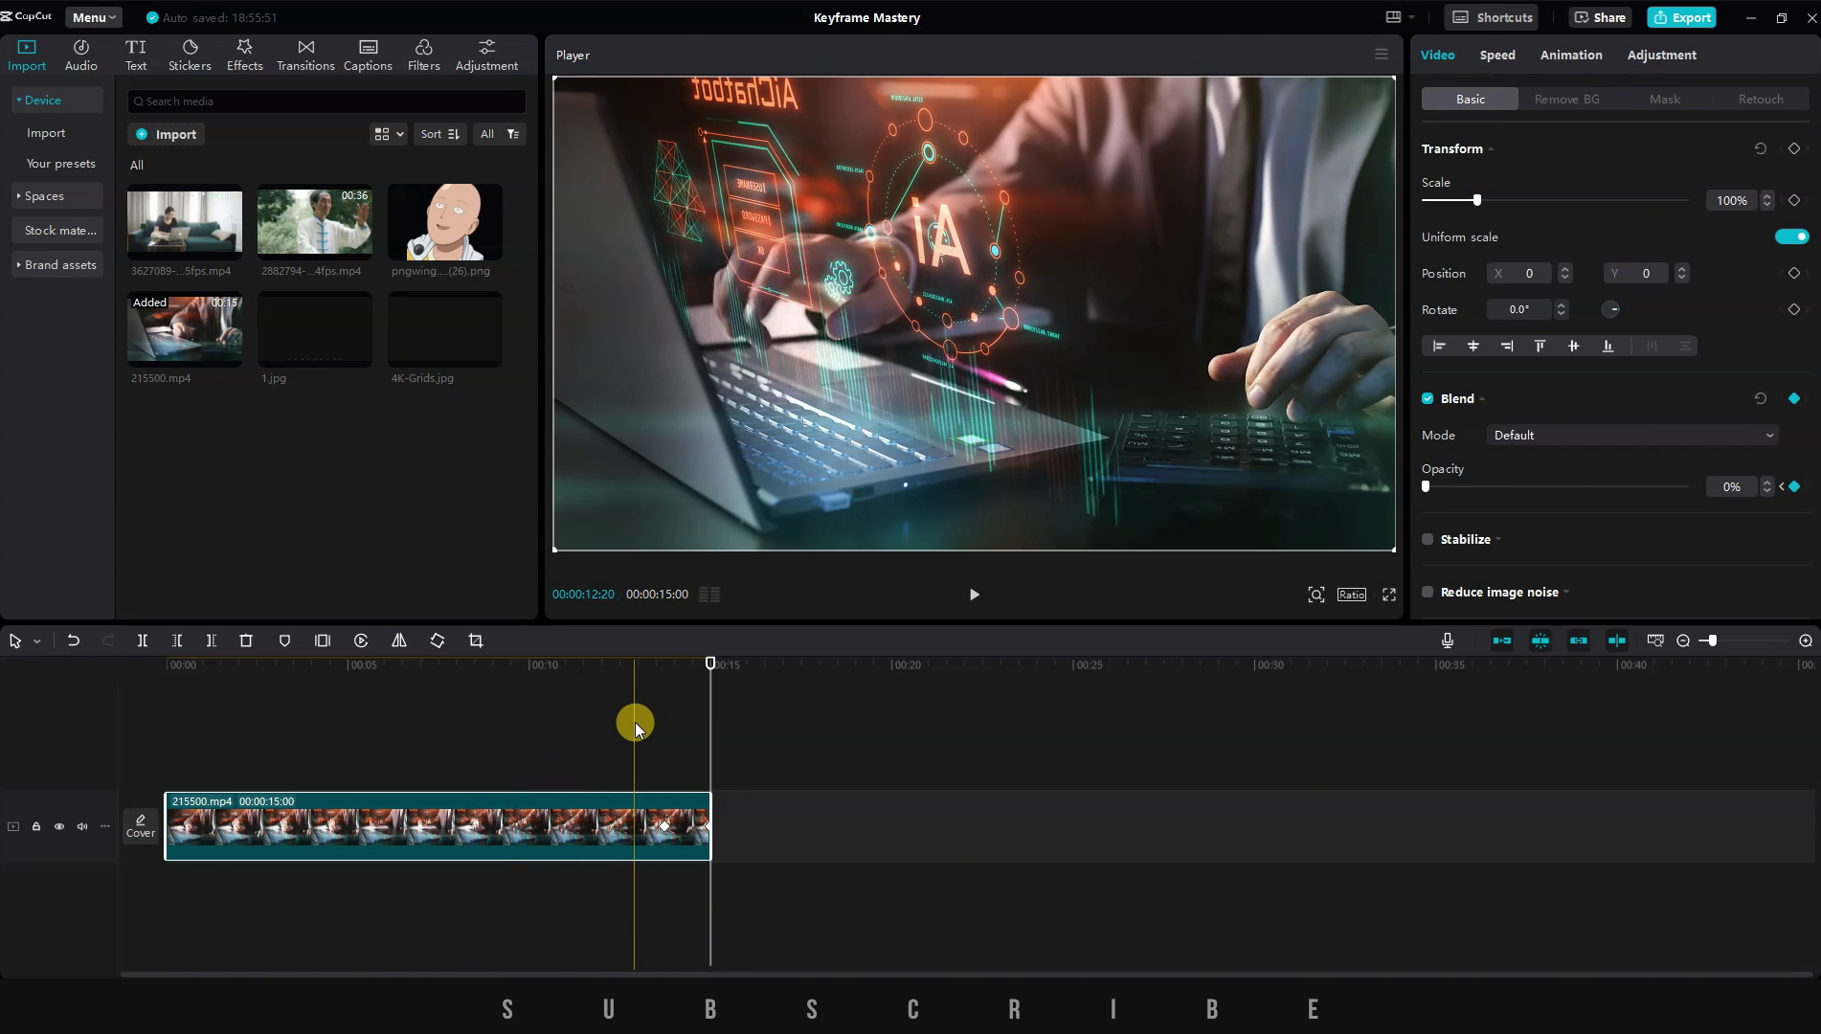
{"action": "left_click", "coordinate": [635, 721]}
{"action": "key", "text": "space"}
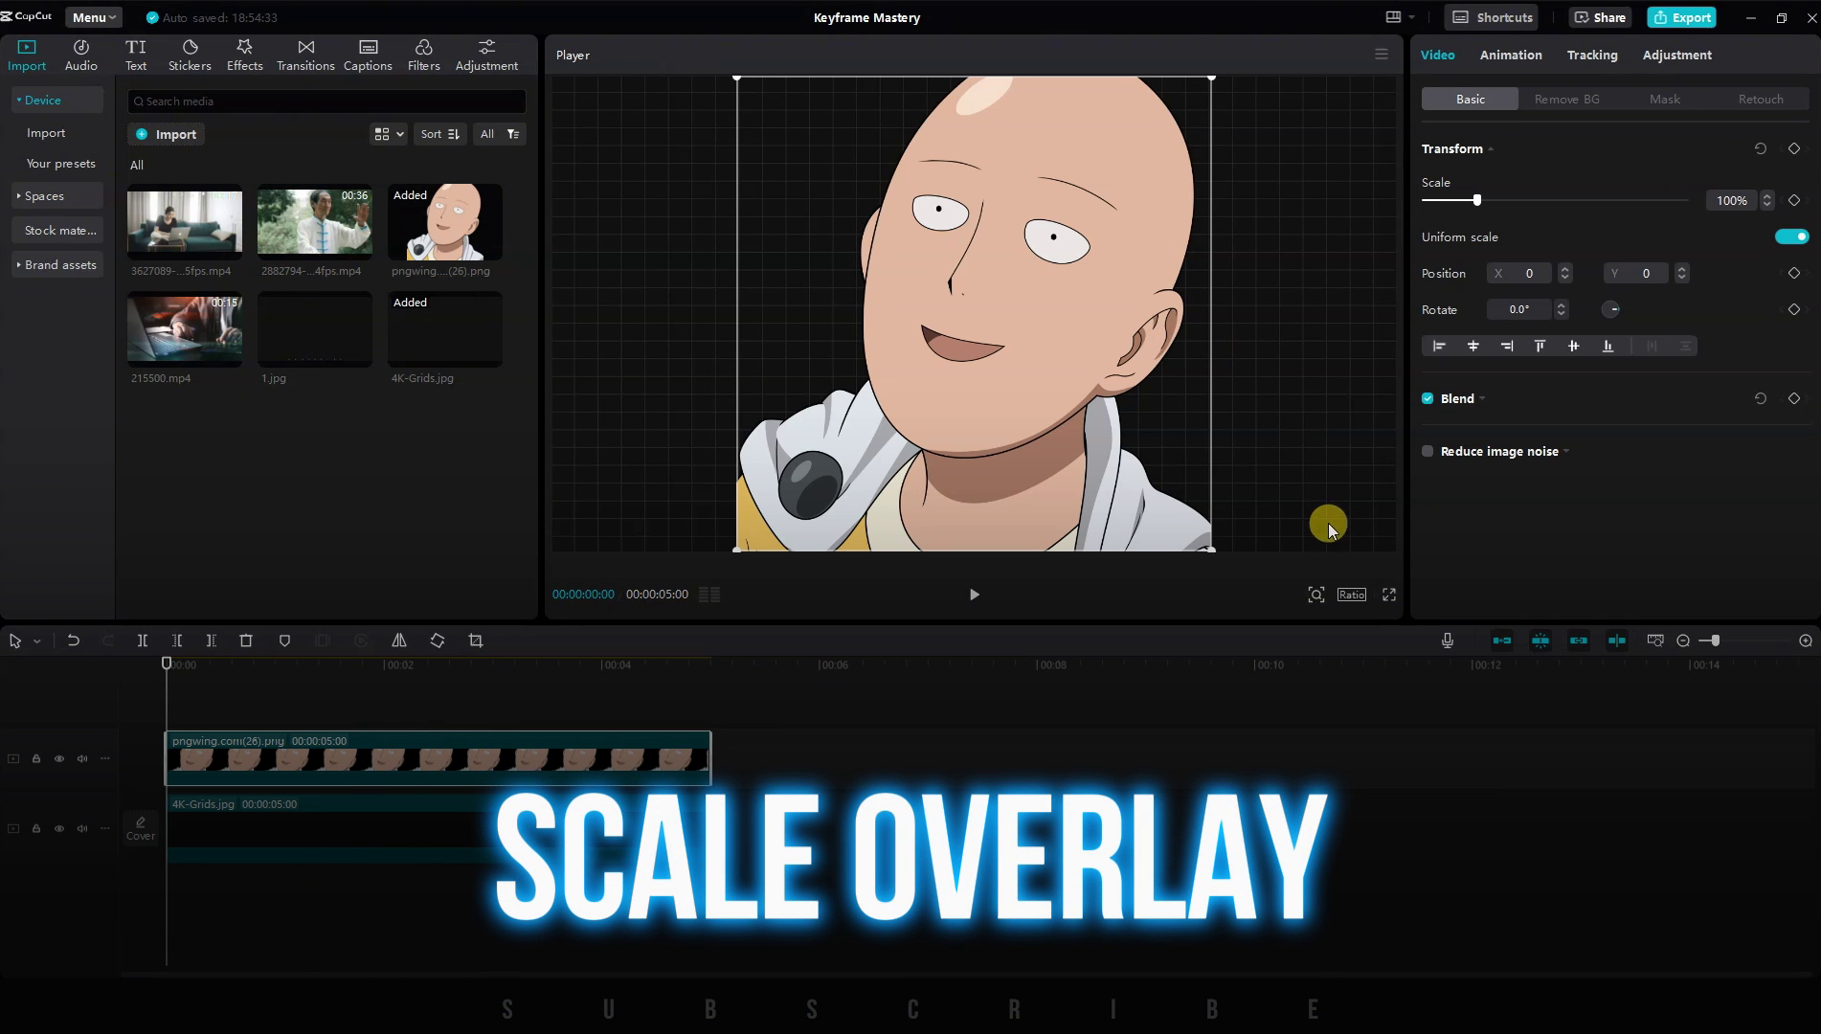
Keyframe the pngwing.com(26).png overlay's scale from 12% at the start to larger than the frame at 00:00:05:00, and play it
{"action": "left_click_drag", "start_coordinate": [1210, 563], "coordinate": [1032, 344]}
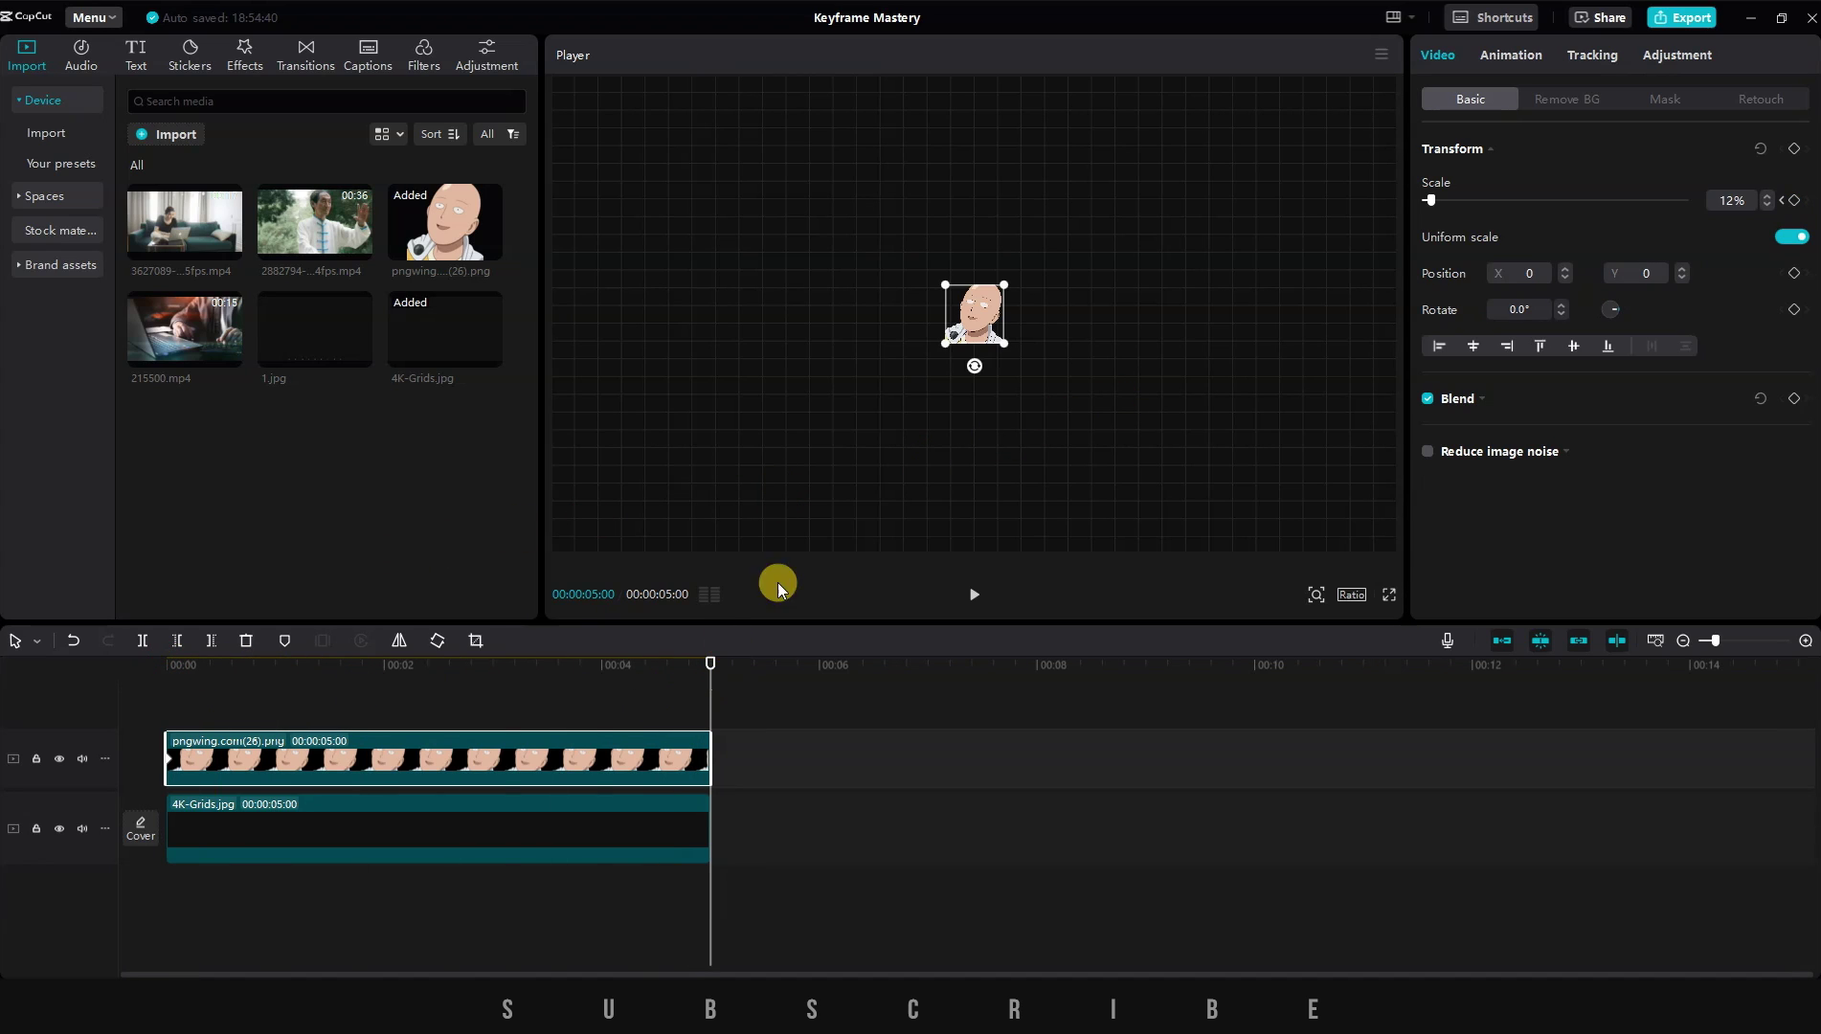
{"action": "left_click_drag", "start_coordinate": [1009, 347], "coordinate": [1334, 624]}
{"action": "left_click", "coordinate": [198, 570]}
{"action": "key", "text": "space"}
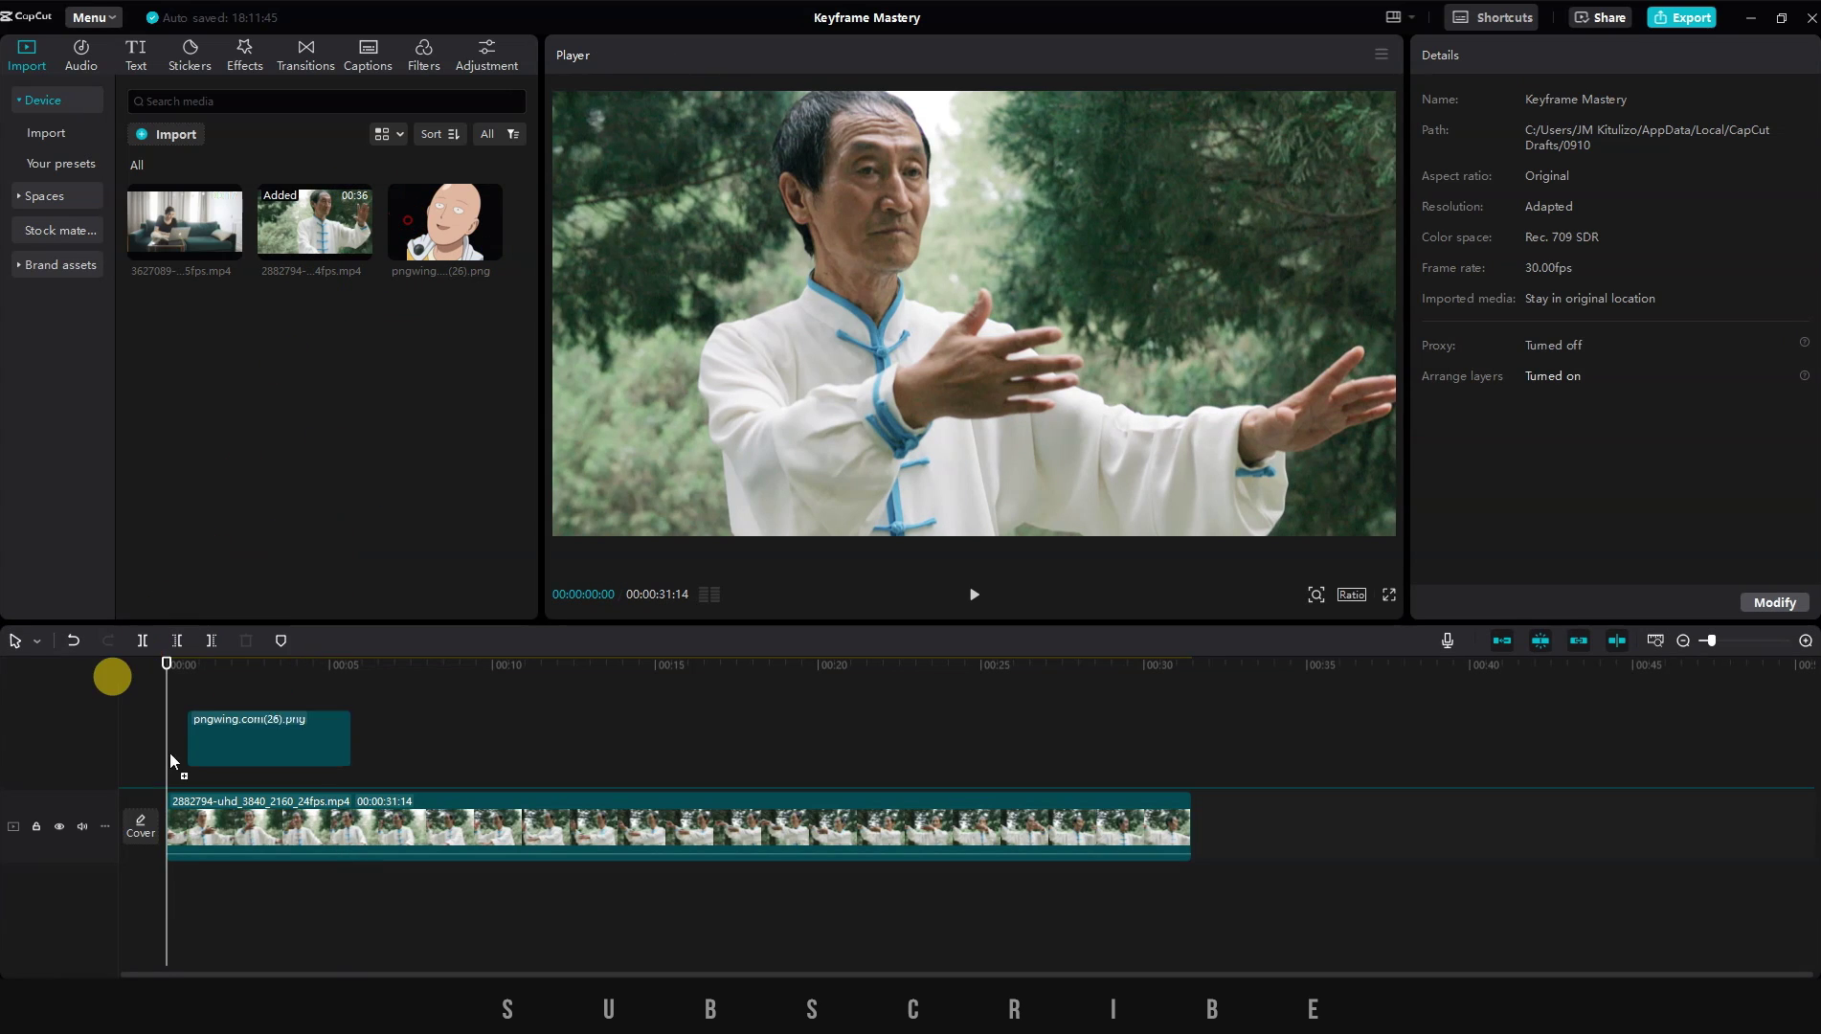
Place the pngwing.com(26).png overlay above the tai chi clip at 35% scale, keyframed at X 98, Y -146 at 00:00:00:00
{"action": "left_click_drag", "start_coordinate": [169, 753], "coordinate": [156, 761]}
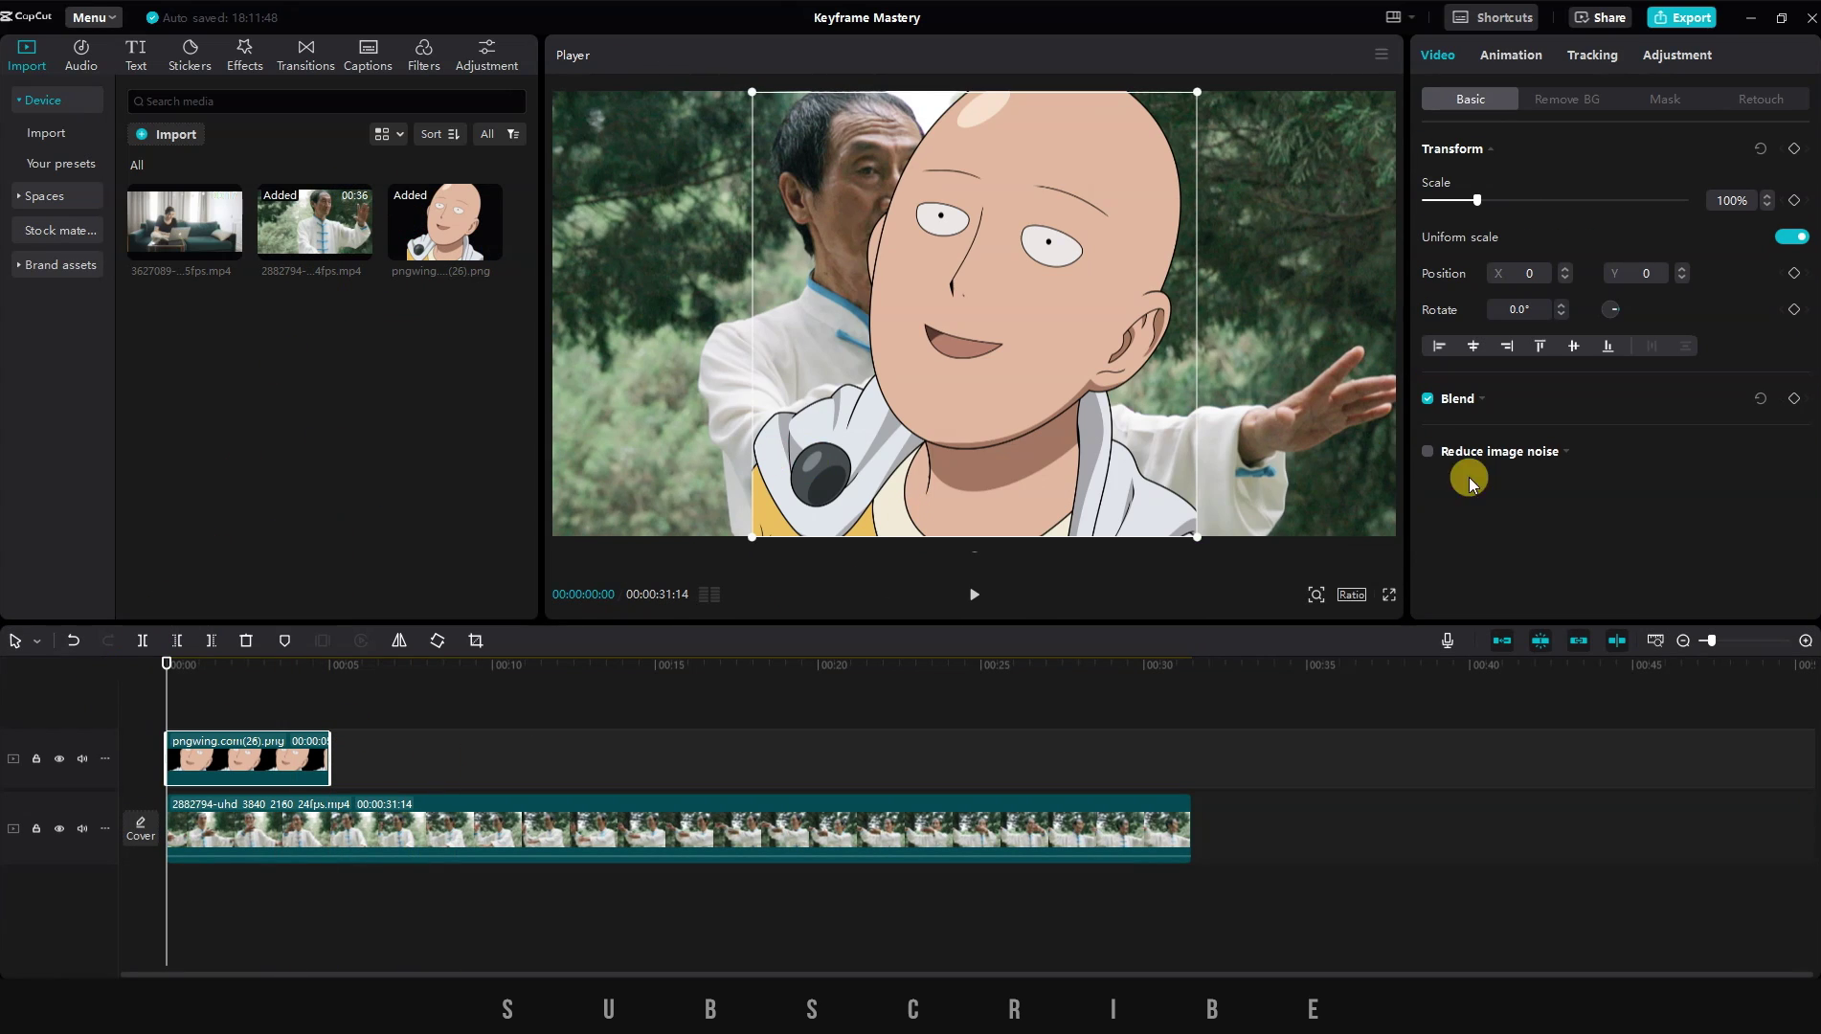
{"action": "left_click_drag", "start_coordinate": [1199, 537], "coordinate": [988, 348]}
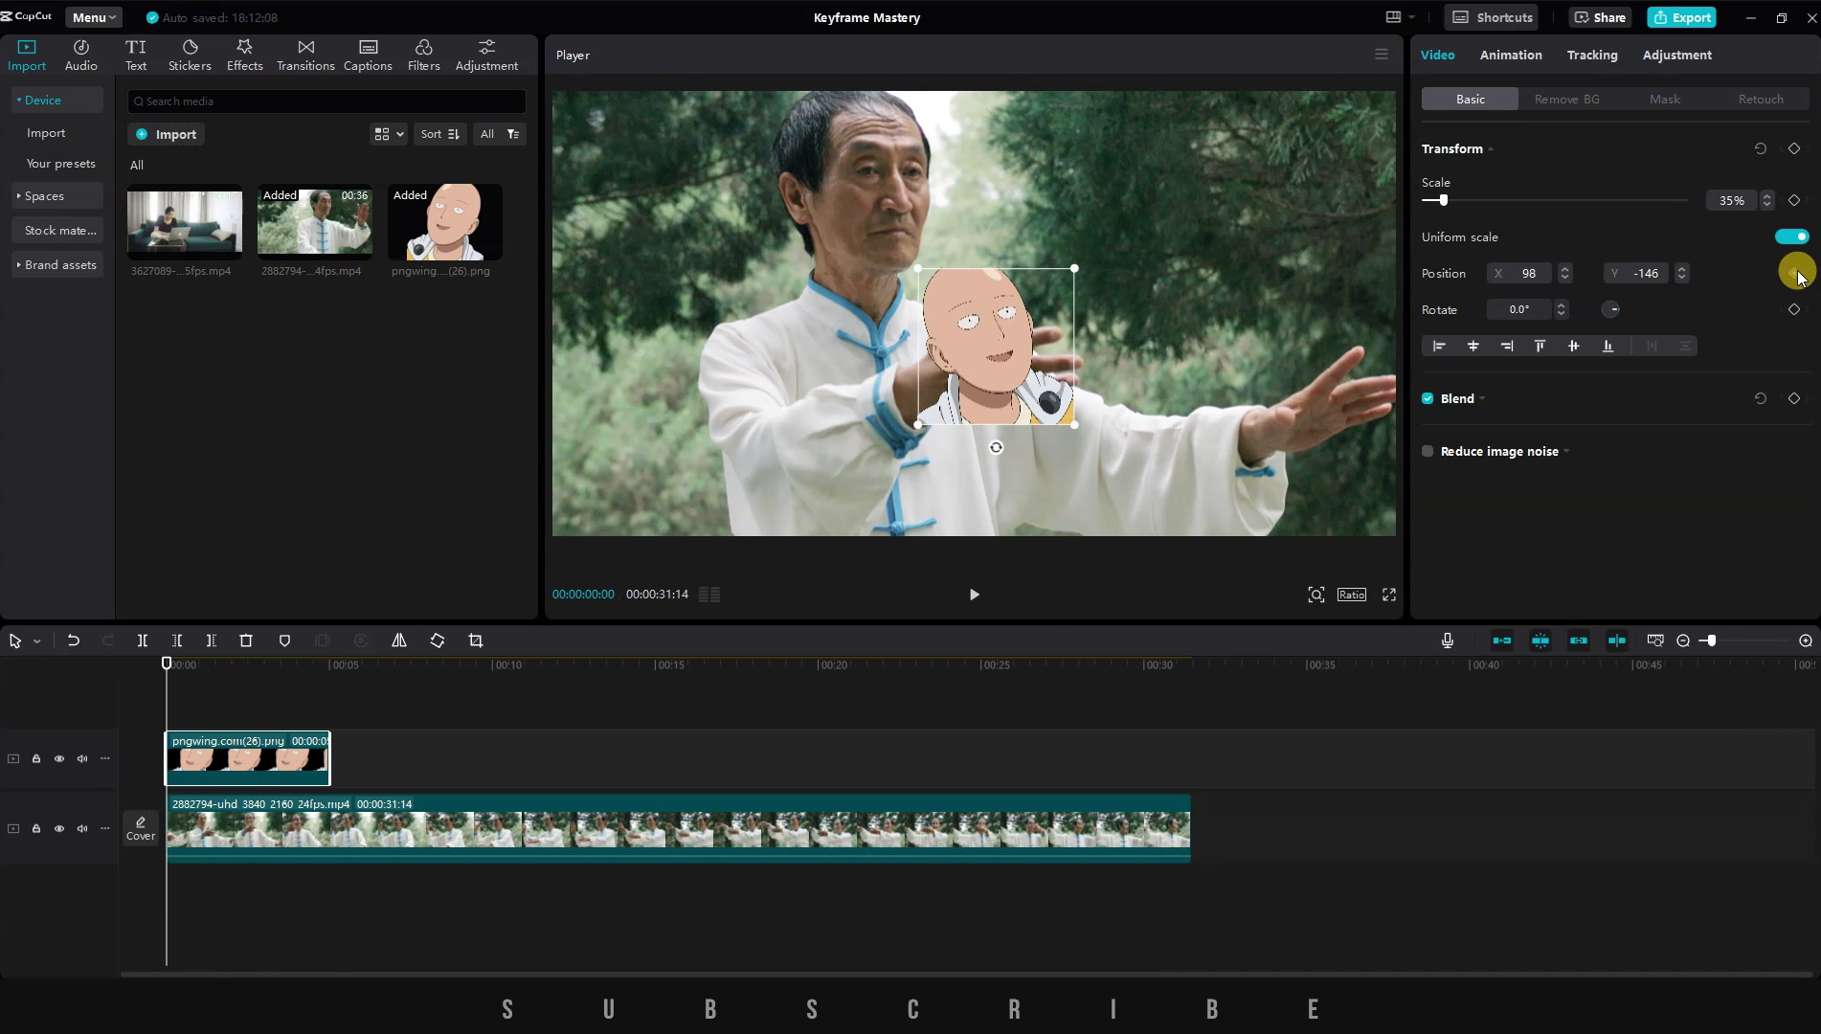
Keyframe the overlay's position at X 0, Y -126 at 00:00:00:08 to follow the man's hand
{"action": "key", "text": "Right"}
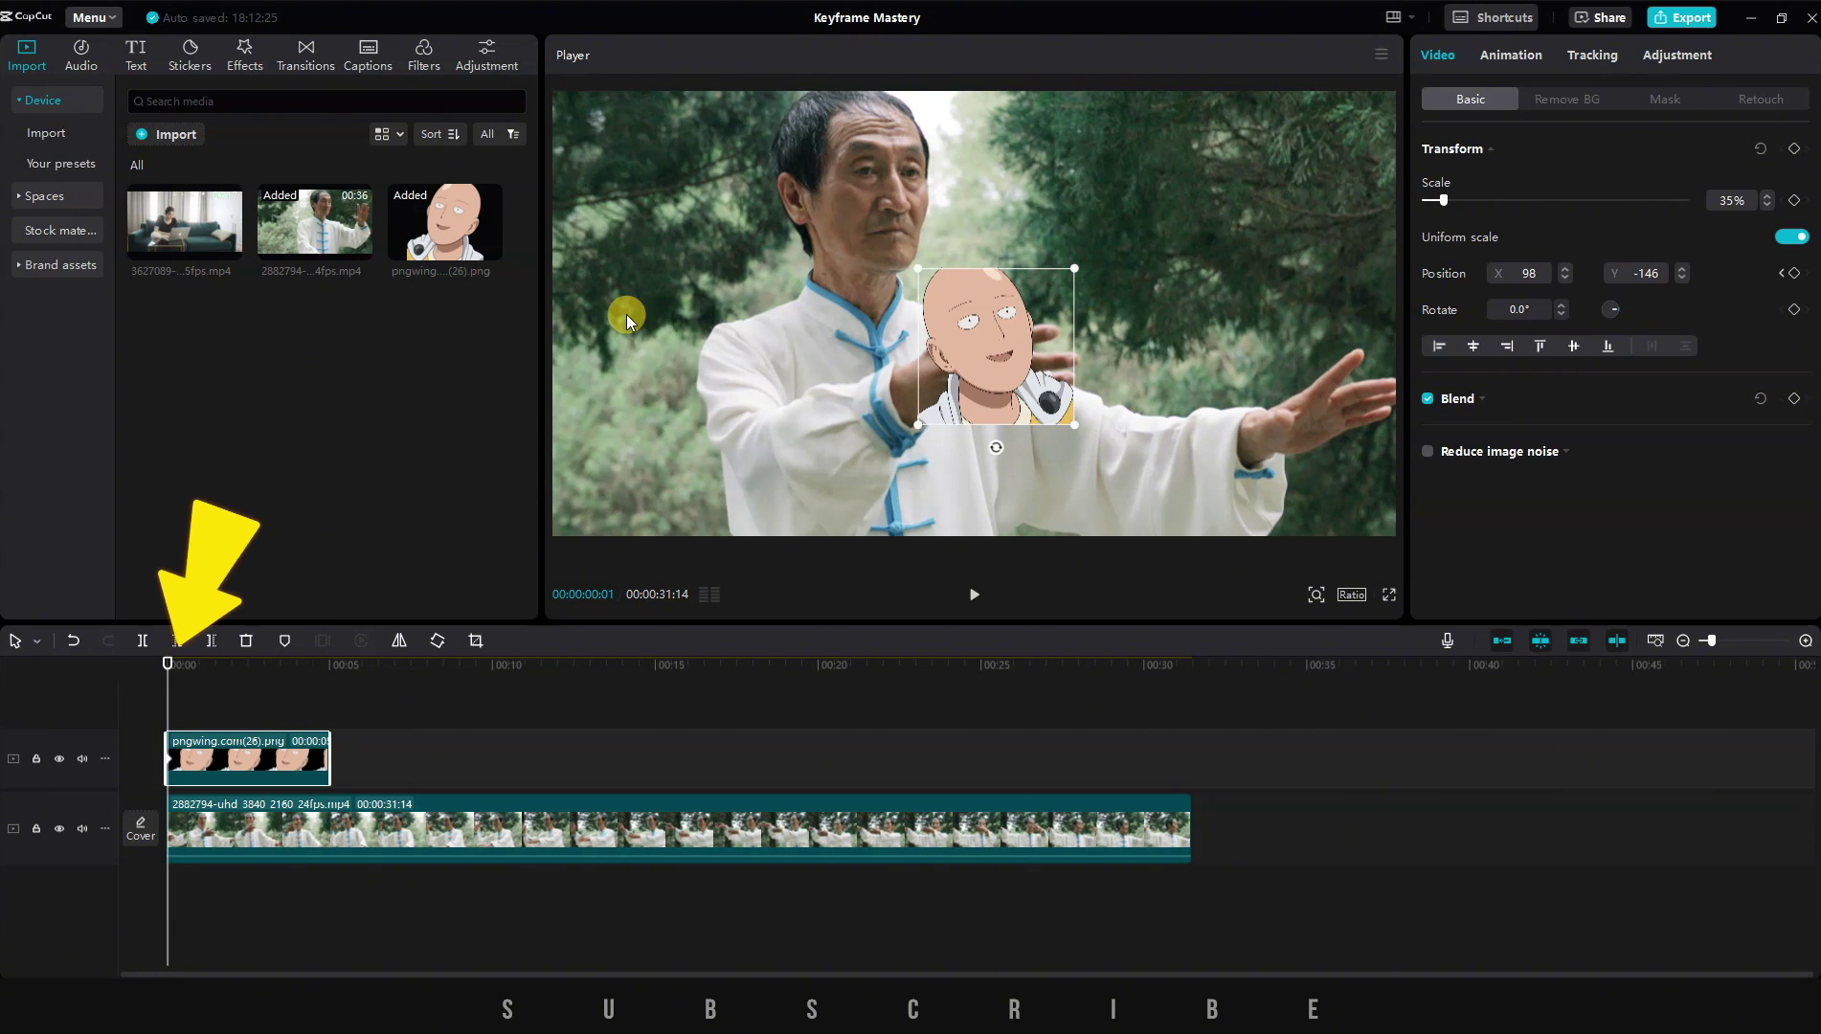
{"action": "key", "text": "Right"}
{"action": "key", "text": "Right"}
{"action": "key", "text": "Right"}
{"action": "key", "text": "Right"}
{"action": "key", "text": "Right"}
{"action": "key", "text": "Right"}
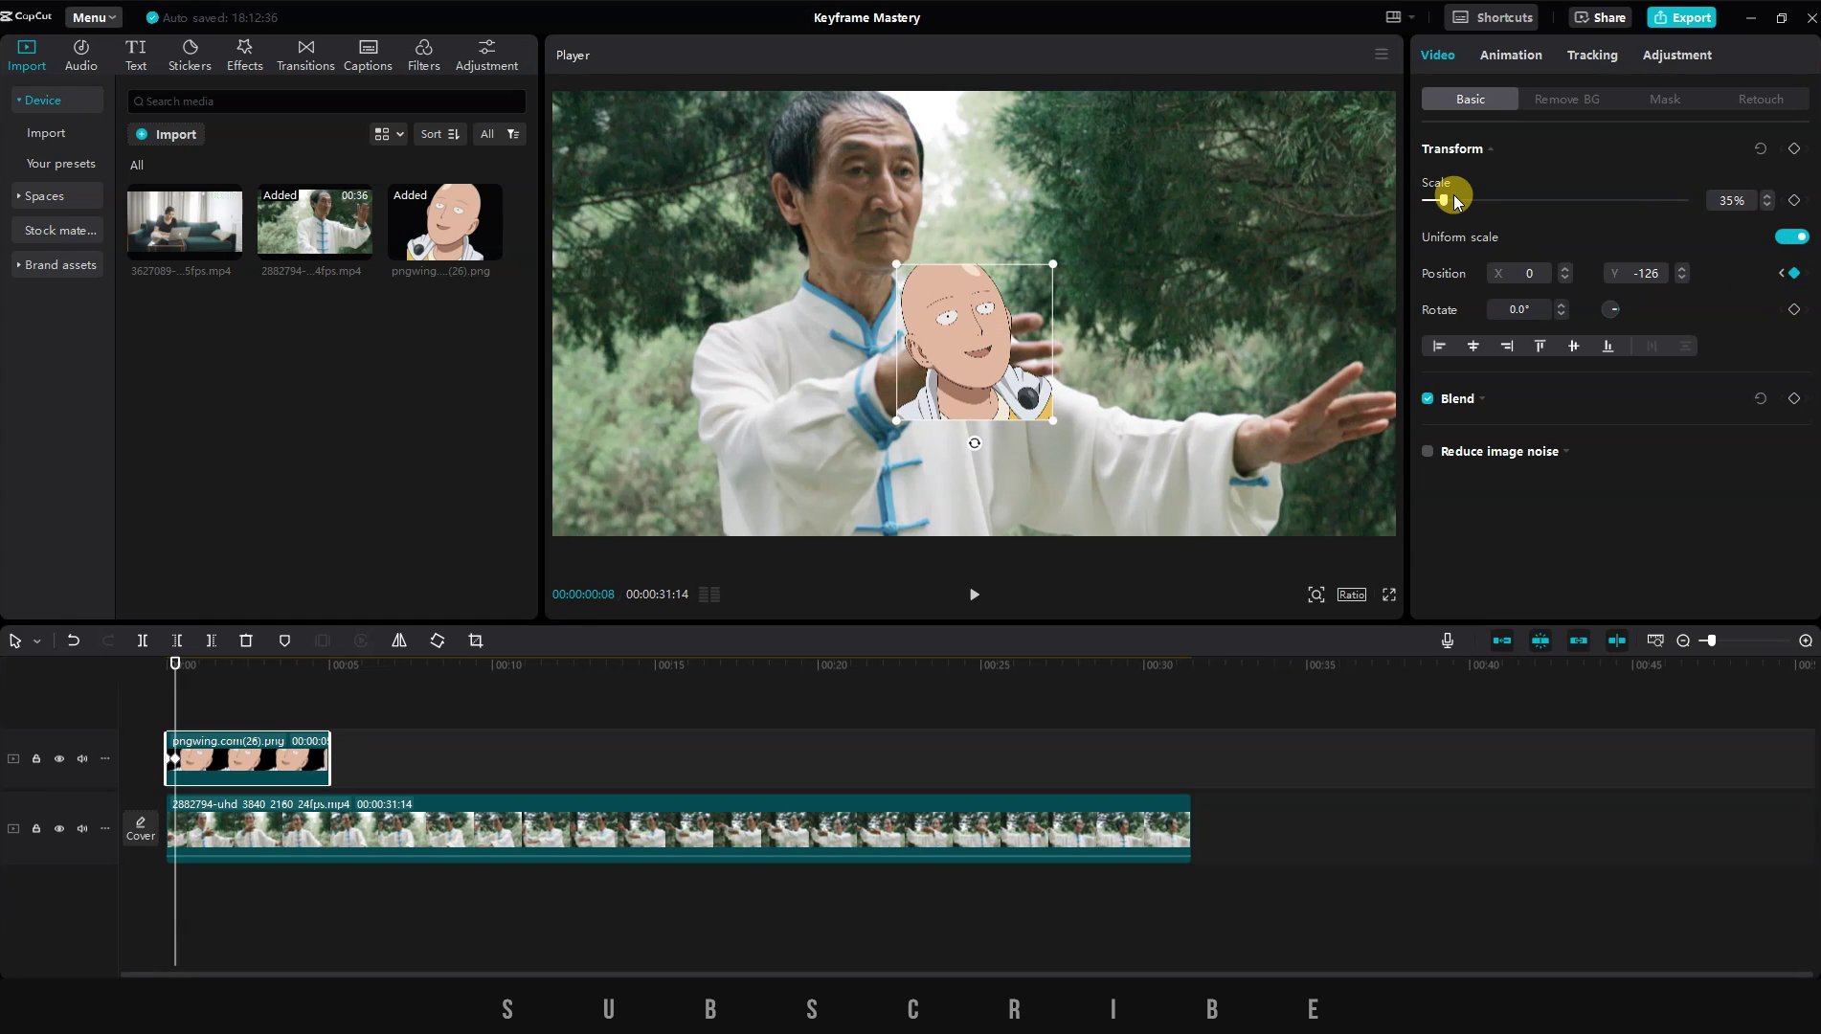
Advance through the tai chi clip frame by frame and reposition the overlay with keyframes to follow the man's moving hand
{"action": "key", "text": "Right"}
{"action": "key", "text": "Right"}
{"action": "key", "text": "Right"}
{"action": "key", "text": "Right"}
{"action": "key", "text": "Right"}
{"action": "key", "text": "Right"}
{"action": "key", "text": "Right"}
{"action": "key", "text": "Right"}
{"action": "key", "text": "Right"}
{"action": "key", "text": "Right"}
{"action": "key", "text": "Right"}
{"action": "key", "text": "Right"}
{"action": "key", "text": "Right"}
{"action": "key", "text": "Right"}
{"action": "key", "text": "Right"}
{"action": "key", "text": "Right"}
{"action": "key", "text": "Right"}
{"action": "key", "text": "Right"}
{"action": "key", "text": "Right"}
{"action": "key", "text": "Right"}
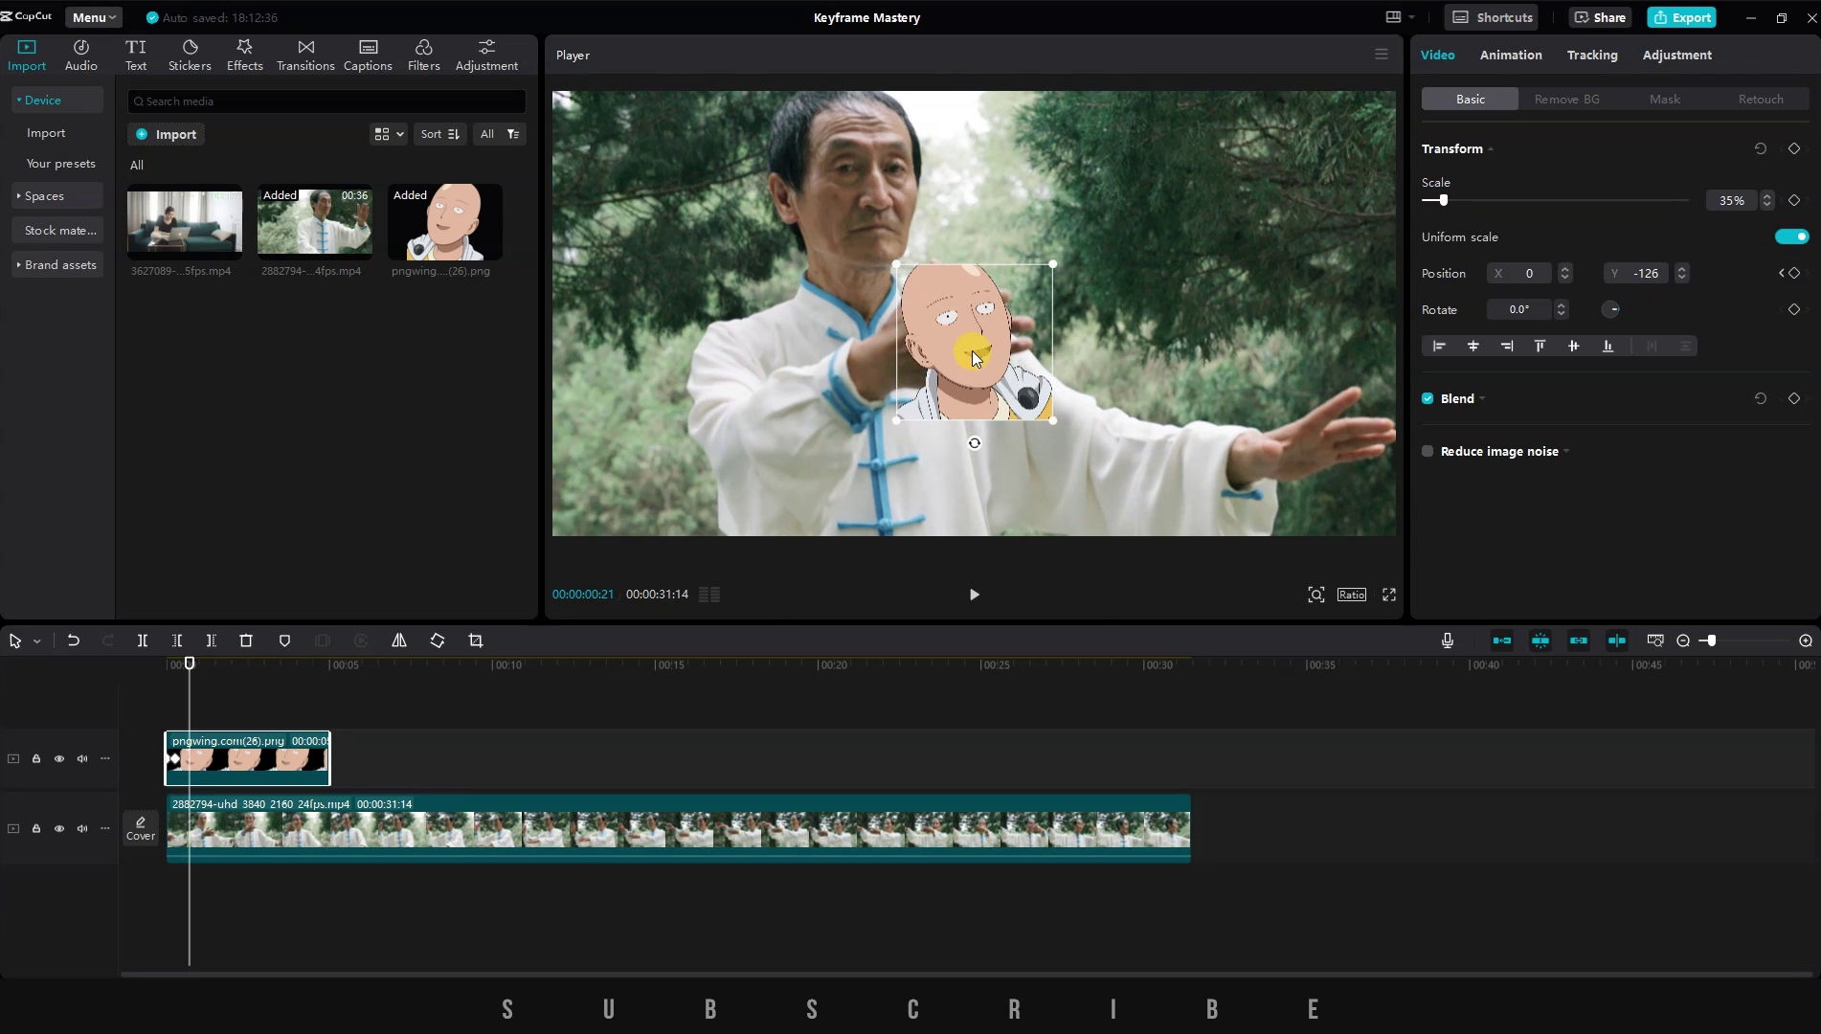
{"action": "left_click_drag", "start_coordinate": [971, 351], "coordinate": [732, 283]}
{"action": "key", "text": "Right"}
{"action": "key", "text": "Right"}
{"action": "key", "text": "Right"}
{"action": "key", "text": "Right"}
{"action": "key", "text": "Right"}
{"action": "key", "text": "Right"}
{"action": "key", "text": "Right"}
{"action": "key", "text": "Right"}
{"action": "key", "text": "Right"}
{"action": "key", "text": "Right"}
{"action": "key", "text": "Right"}
{"action": "key", "text": "Right"}
{"action": "key", "text": "Right"}
{"action": "key", "text": "Right"}
{"action": "key", "text": "Right"}
{"action": "key", "text": "Right"}
{"action": "key", "text": "Right"}
{"action": "key", "text": "Right"}
{"action": "key", "text": "Right"}
{"action": "key", "text": "Right"}
{"action": "key", "text": "Right"}
{"action": "key", "text": "Right"}
{"action": "key", "text": "Right"}
{"action": "key", "text": "Right"}
{"action": "key", "text": "Right"}
{"action": "key", "text": "Right"}
{"action": "key", "text": "Right"}
{"action": "key", "text": "Right"}
{"action": "key", "text": "Right"}
{"action": "key", "text": "Right"}
{"action": "key", "text": "Right"}
{"action": "key", "text": "Right"}
{"action": "key", "text": "Right"}
{"action": "key", "text": "Right"}
{"action": "key", "text": "Right"}
{"action": "key", "text": "Right"}
{"action": "key", "text": "Right"}
{"action": "key", "text": "Right"}
{"action": "key", "text": "Right"}
{"action": "key", "text": "Right"}
{"action": "key", "text": "Right"}
{"action": "key", "text": "Right"}
{"action": "key", "text": "Right"}
{"action": "key", "text": "Right"}
{"action": "key", "text": "Right"}
{"action": "key", "text": "Right"}
{"action": "key", "text": "Right"}
{"action": "key", "text": "Right"}
{"action": "key", "text": "Right"}
{"action": "key", "text": "Right"}
{"action": "key", "text": "Right"}
{"action": "key", "text": "Right"}
{"action": "key", "text": "Right"}
{"action": "key", "text": "Right"}
{"action": "key", "text": "Right"}
{"action": "key", "text": "Right"}
{"action": "key", "text": "Right"}
{"action": "key", "text": "Right"}
{"action": "key", "text": "Right"}
{"action": "key", "text": "Right"}
{"action": "key", "text": "Right"}
{"action": "key", "text": "Right"}
{"action": "key", "text": "Right"}
{"action": "key", "text": "Right"}
{"action": "key", "text": "Right"}
{"action": "key", "text": "Right"}
{"action": "key", "text": "Right"}
{"action": "key", "text": "Right"}
{"action": "key", "text": "Right"}
{"action": "key", "text": "Right"}
{"action": "key", "text": "Right"}
{"action": "key", "text": "Right"}
{"action": "key", "text": "Right"}
{"action": "key", "text": "Right"}
{"action": "key", "text": "Right"}
{"action": "key", "text": "Right"}
{"action": "key", "text": "Right"}
{"action": "key", "text": "Right"}
{"action": "key", "text": "Right"}
{"action": "key", "text": "Right"}
{"action": "key", "text": "Right"}
Play the hand-following overlay animation from the start and extend the end of the overlay clip
{"action": "left_click", "coordinate": [185, 472]}
{"action": "key", "text": "Home"}
{"action": "key", "text": "space"}
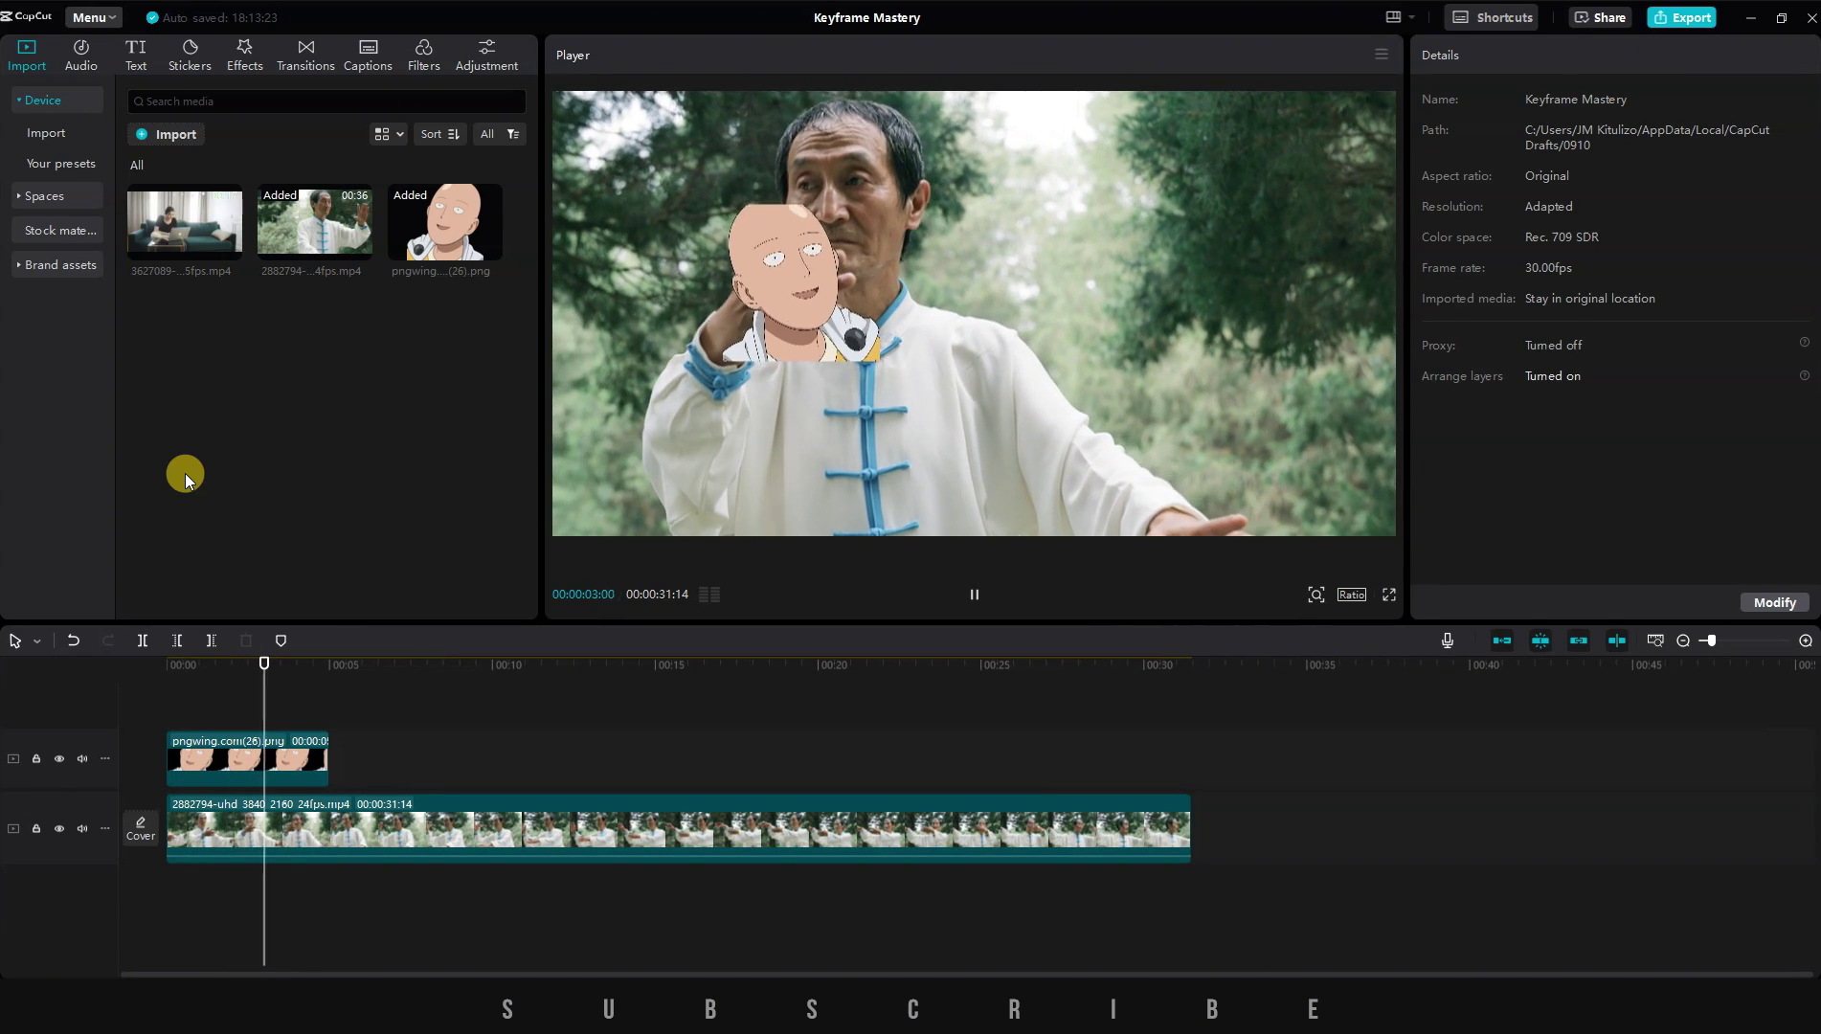
{"action": "left_click_drag", "start_coordinate": [326, 742], "coordinate": [411, 757]}
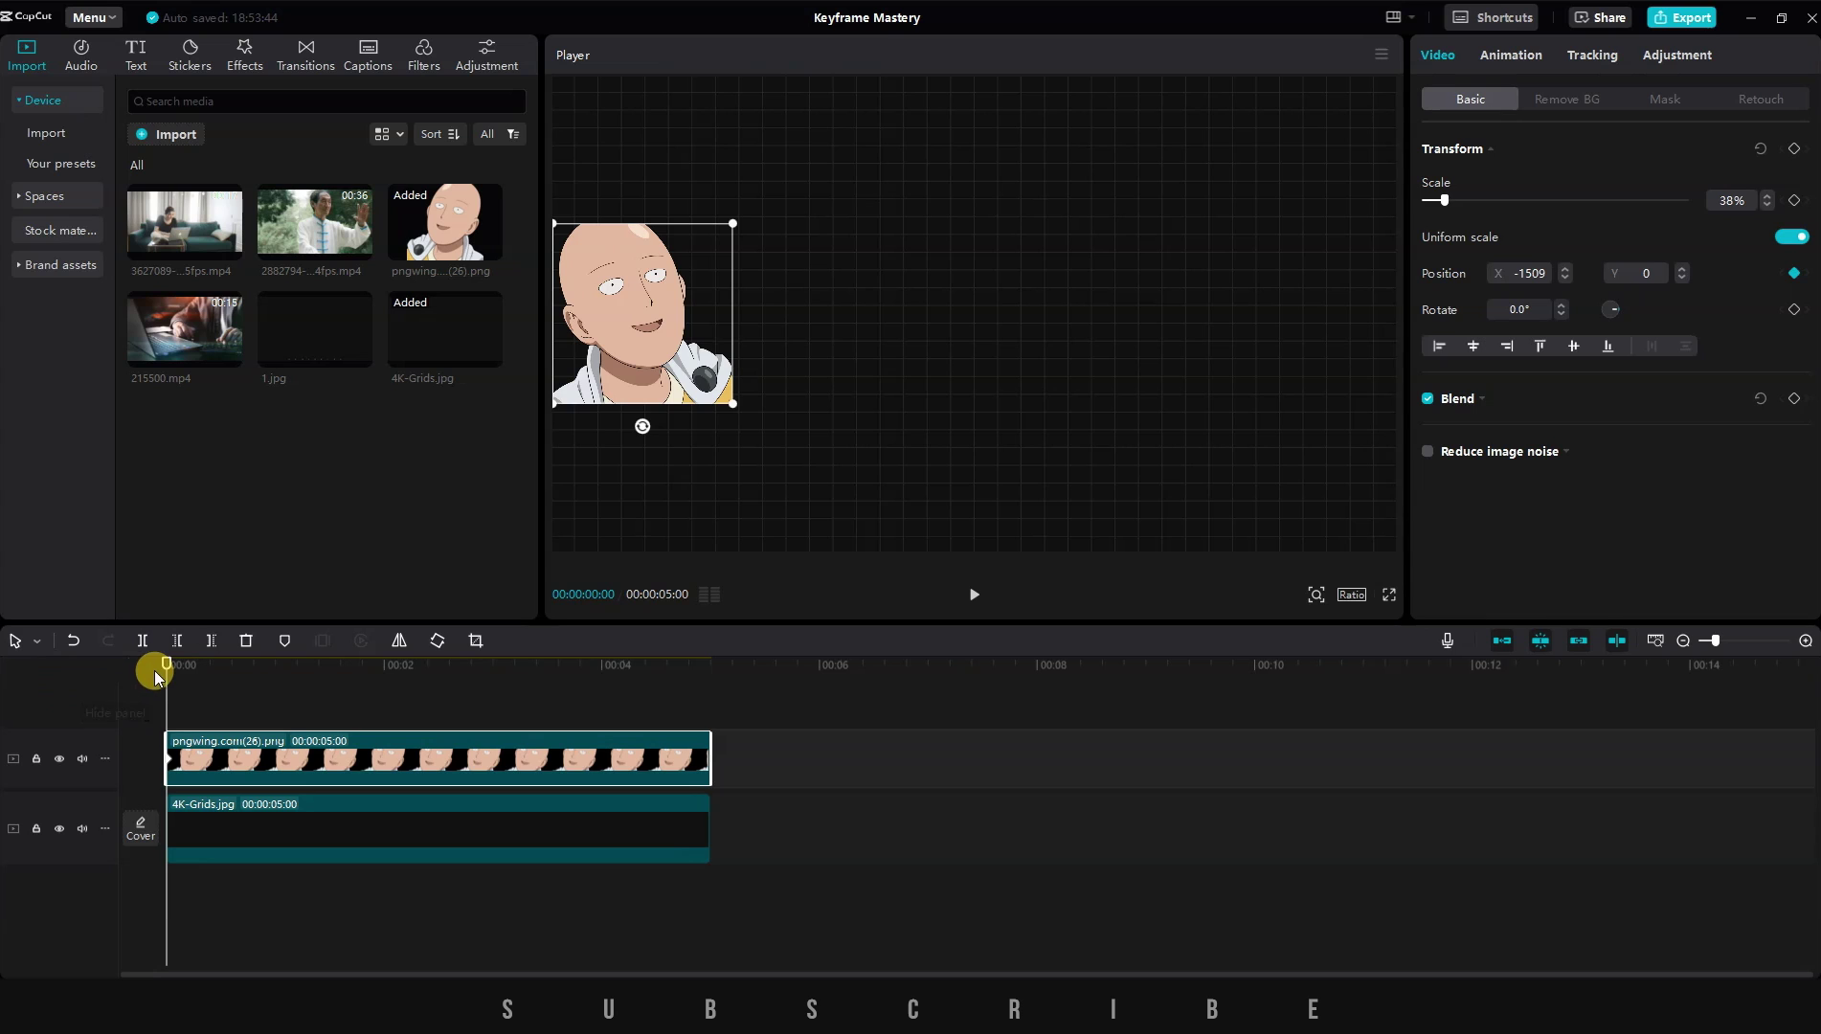
Keyframe the overlay's position over the grid at the bottom edge, X -764, Y -540, and at the top edge at 00:00:01:18
{"action": "left_click_drag", "start_coordinate": [206, 665], "coordinate": [265, 664]}
{"action": "left_click_drag", "start_coordinate": [643, 314], "coordinate": [789, 427]}
{"action": "left_click_drag", "start_coordinate": [265, 665], "coordinate": [337, 665]}
{"action": "left_click_drag", "start_coordinate": [789, 427], "coordinate": [936, 156]}
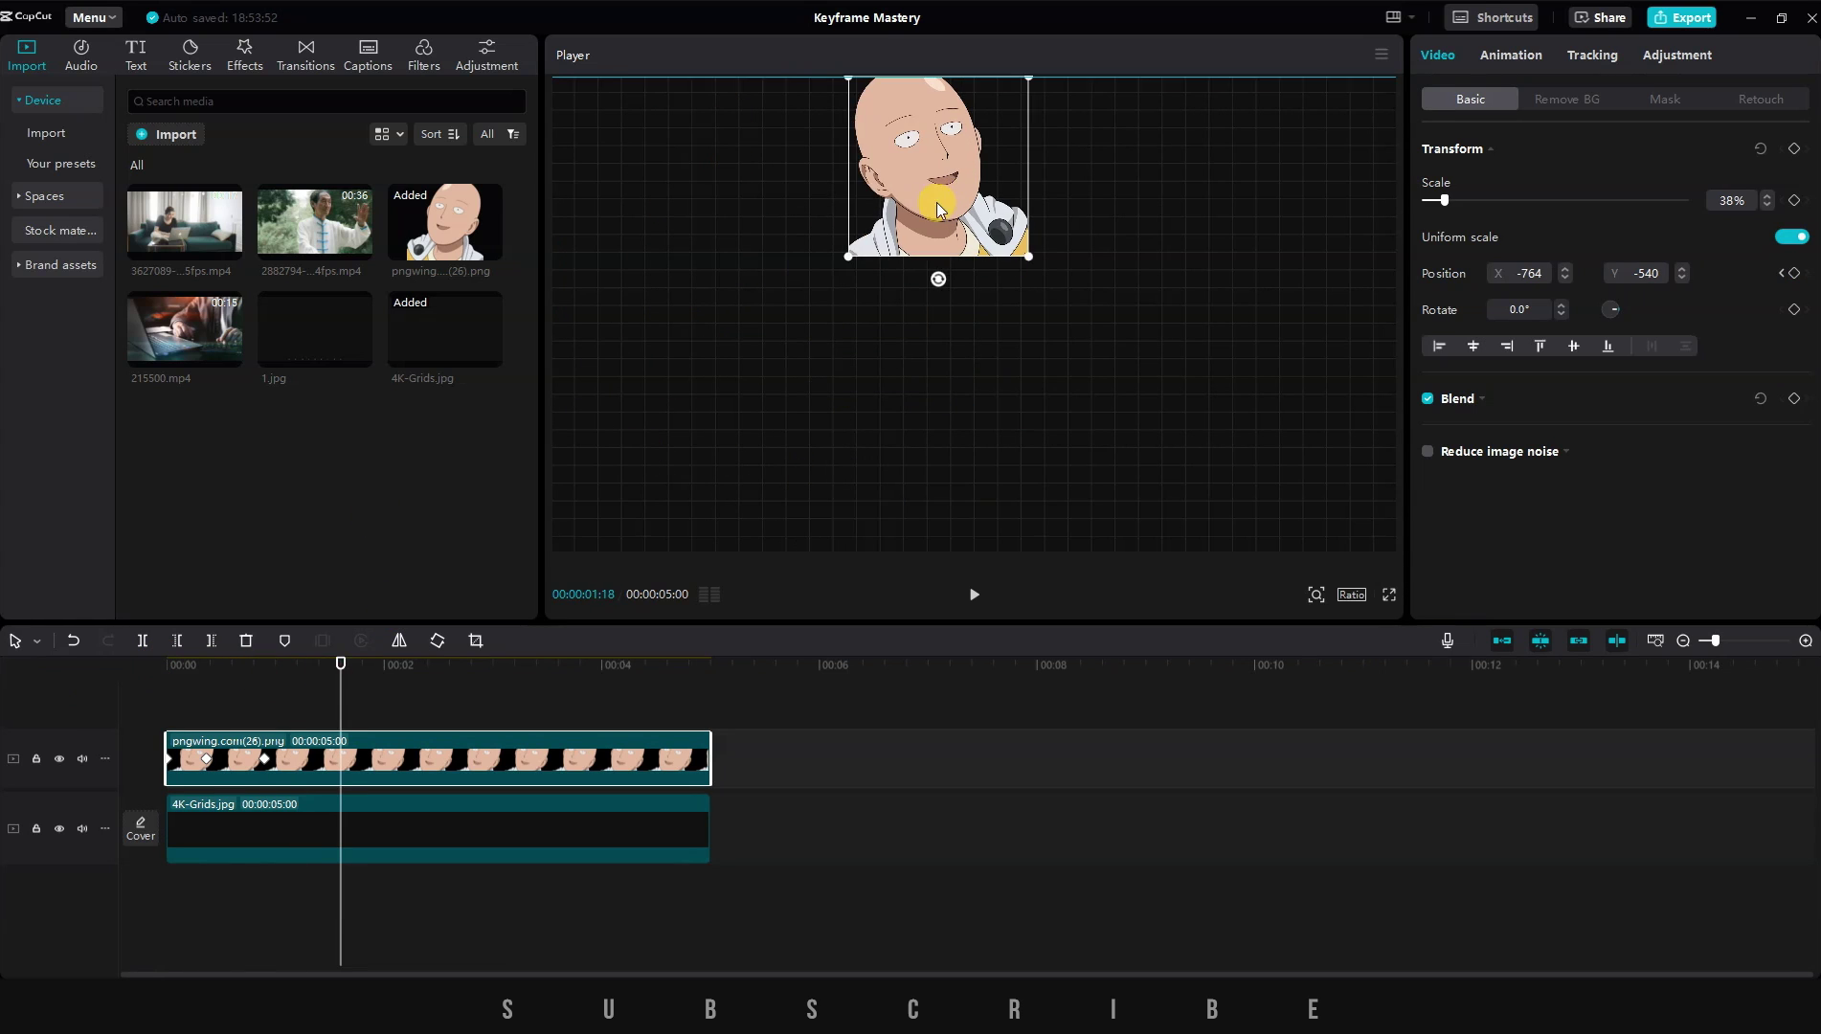
Keyframe the overlay's position at the frame's centre and lower down beyond it, and play the movement from the start
{"action": "left_click_drag", "start_coordinate": [337, 665], "coordinate": [402, 665]}
{"action": "left_click_drag", "start_coordinate": [936, 156], "coordinate": [977, 324]}
{"action": "left_click_drag", "start_coordinate": [402, 665], "coordinate": [478, 665]}
{"action": "left_click_drag", "start_coordinate": [977, 324], "coordinate": [1070, 419]}
{"action": "left_click_drag", "start_coordinate": [477, 664], "coordinate": [711, 661]}
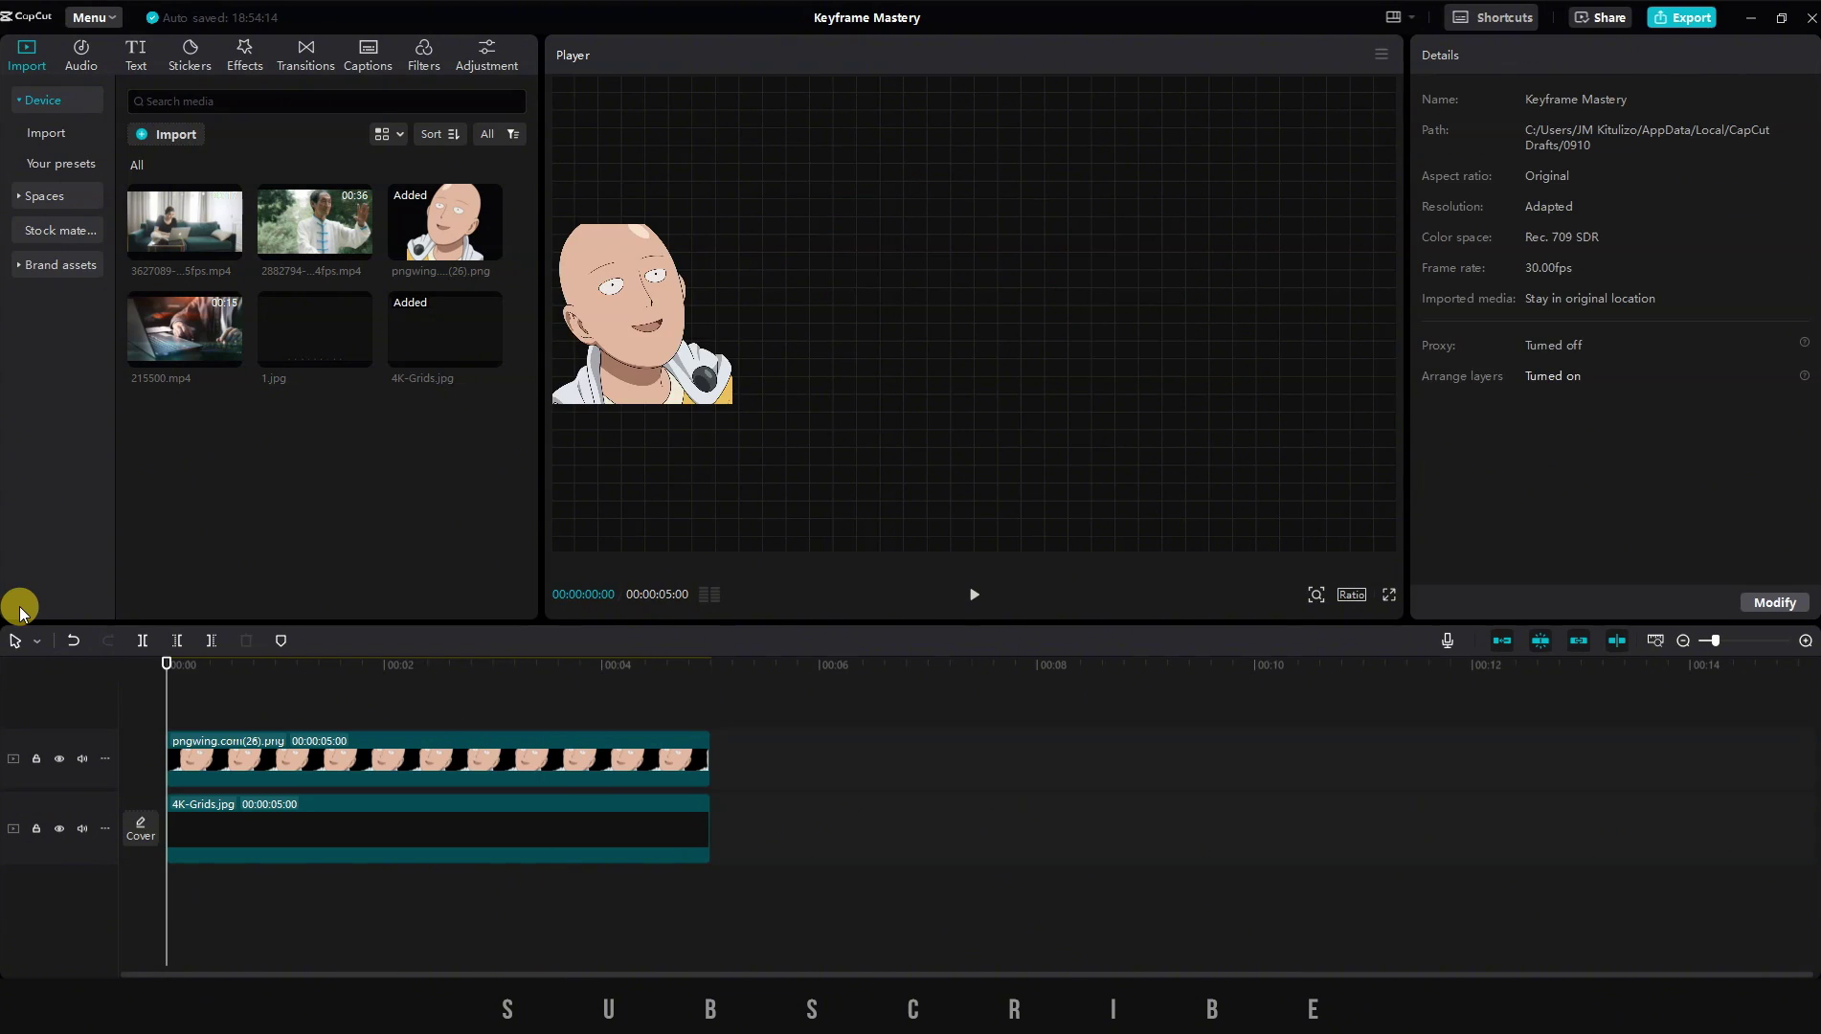
{"action": "key", "text": "space"}
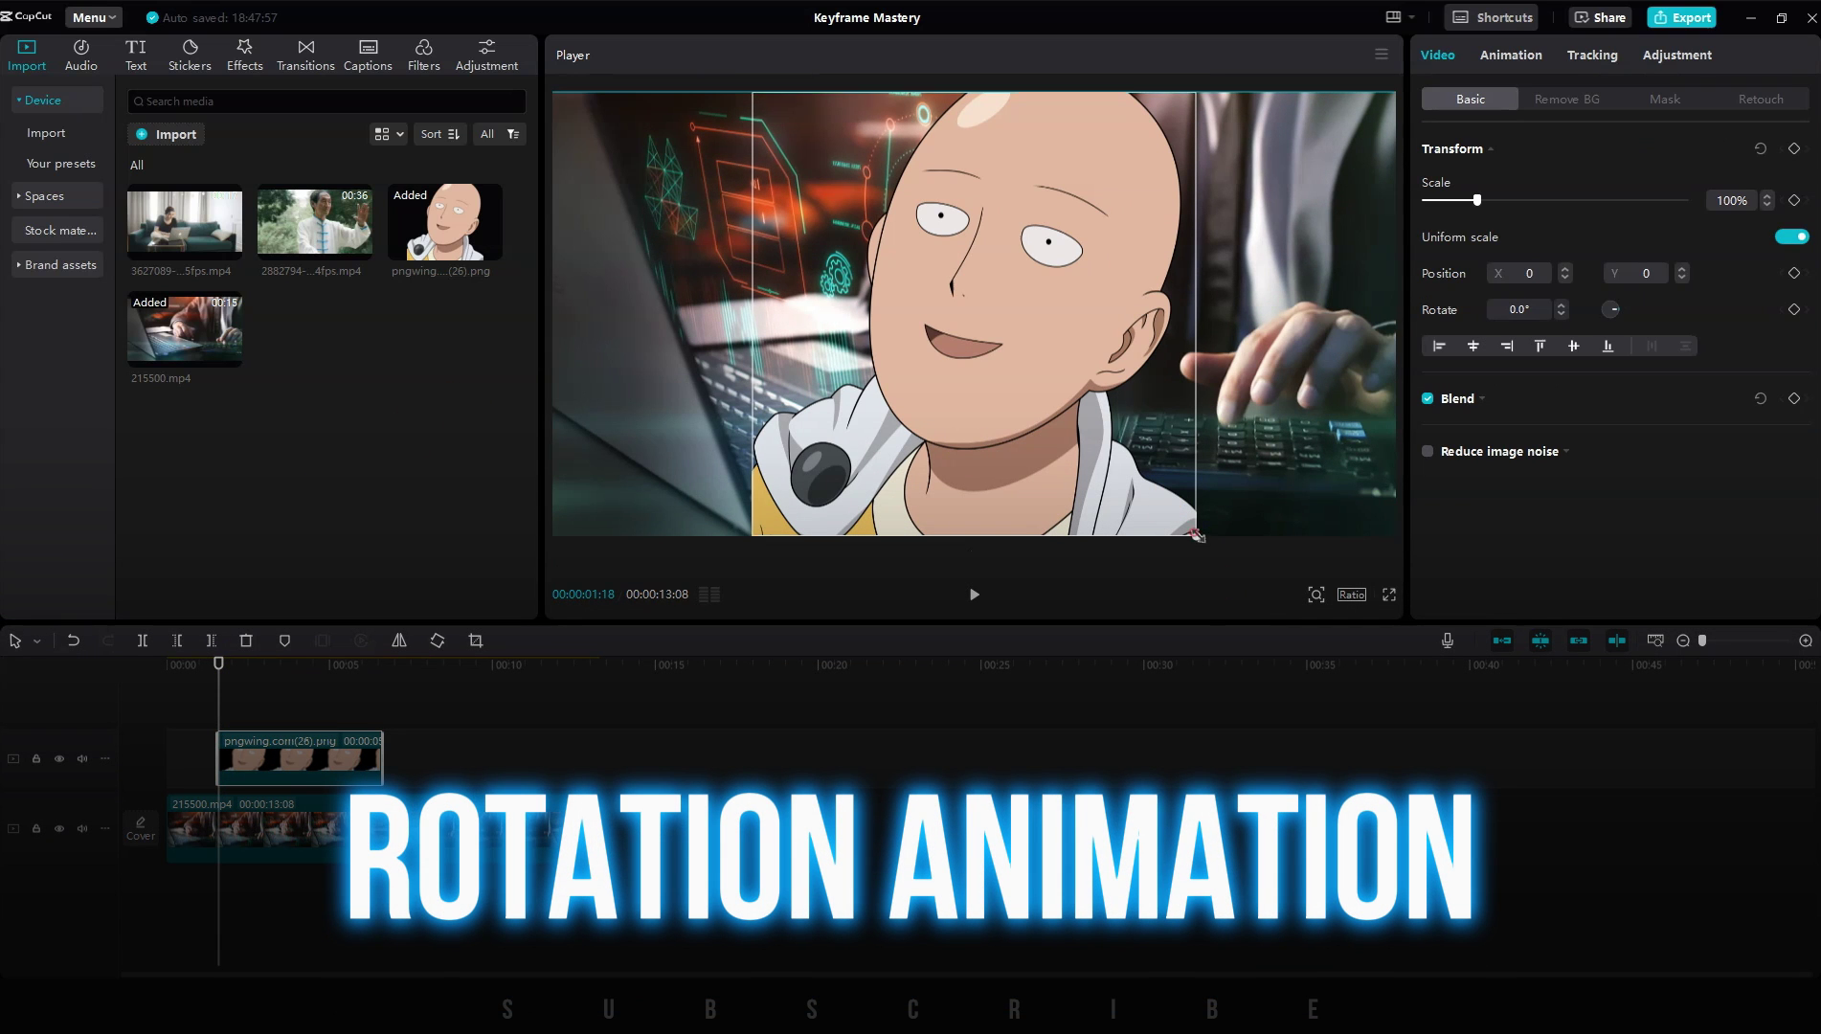
Scale the overlay on the 215500.mp4 clip to 76% and keyframe its rotation at 0° at 00:00:01:18
{"action": "left_click_drag", "start_coordinate": [1197, 534], "coordinate": [1145, 483]}
{"action": "left_click", "coordinate": [216, 663]}
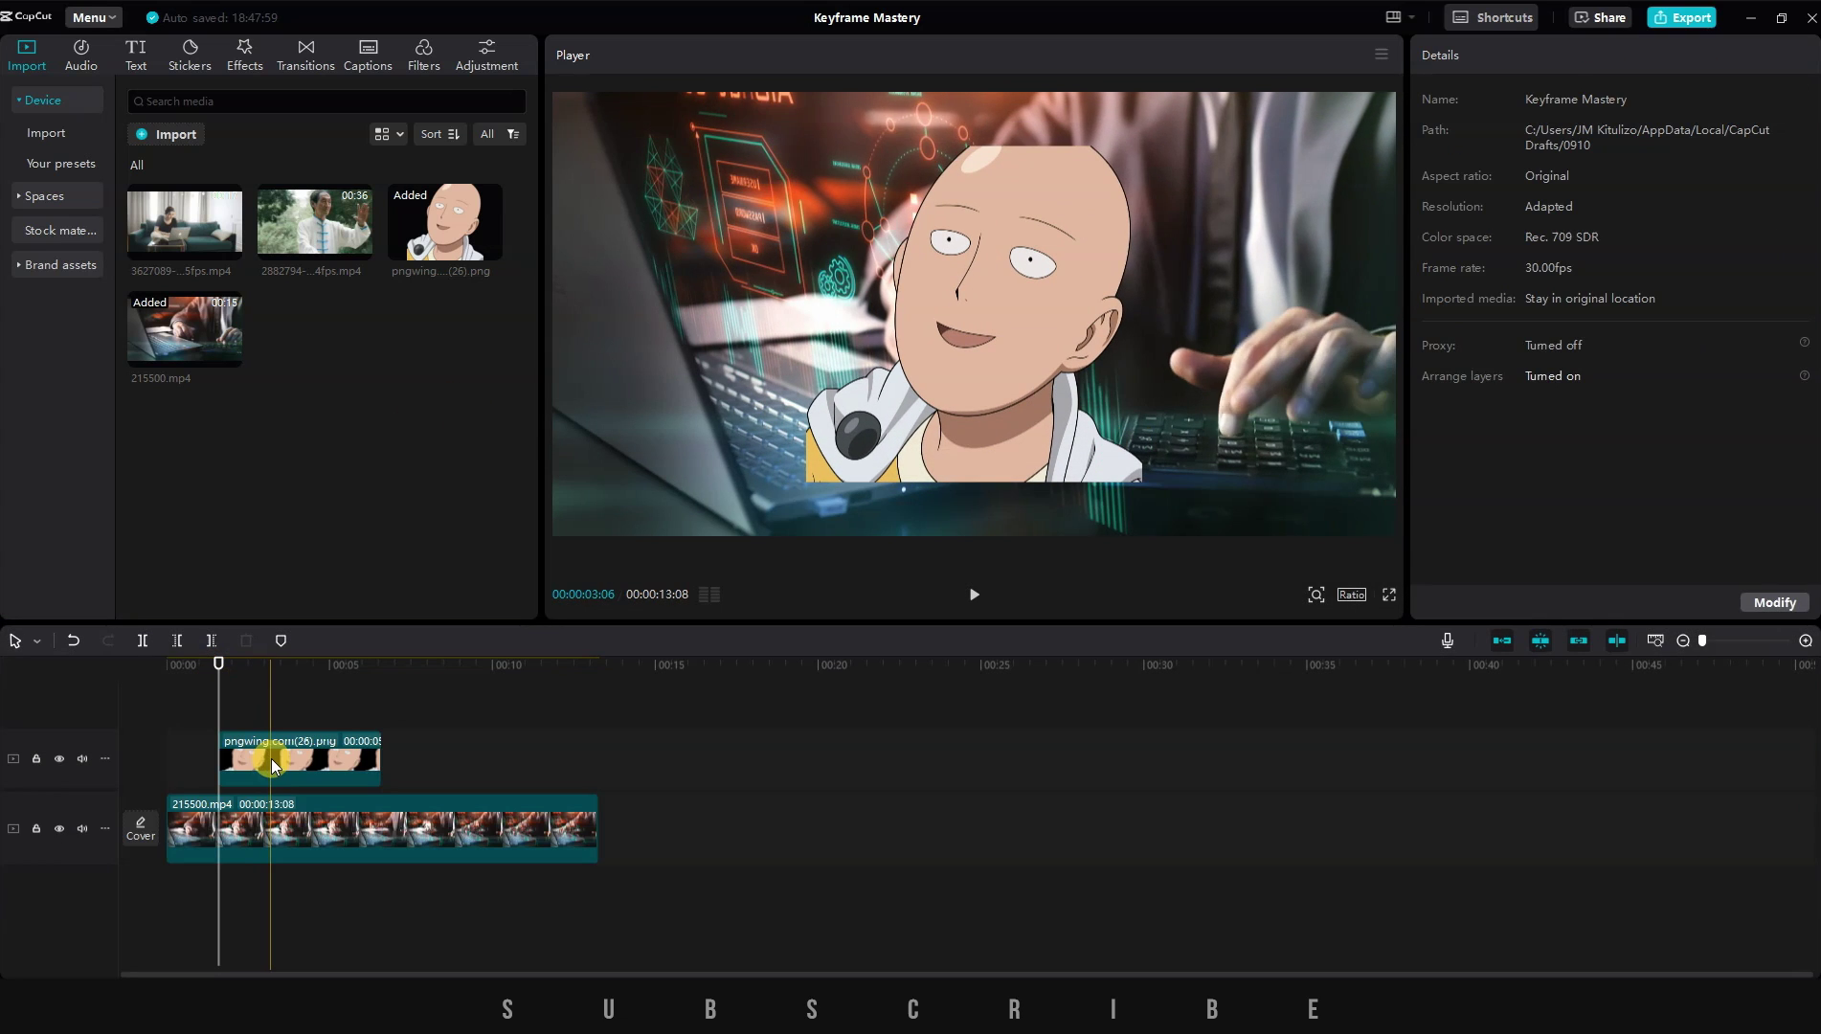
{"action": "left_click", "coordinate": [273, 764]}
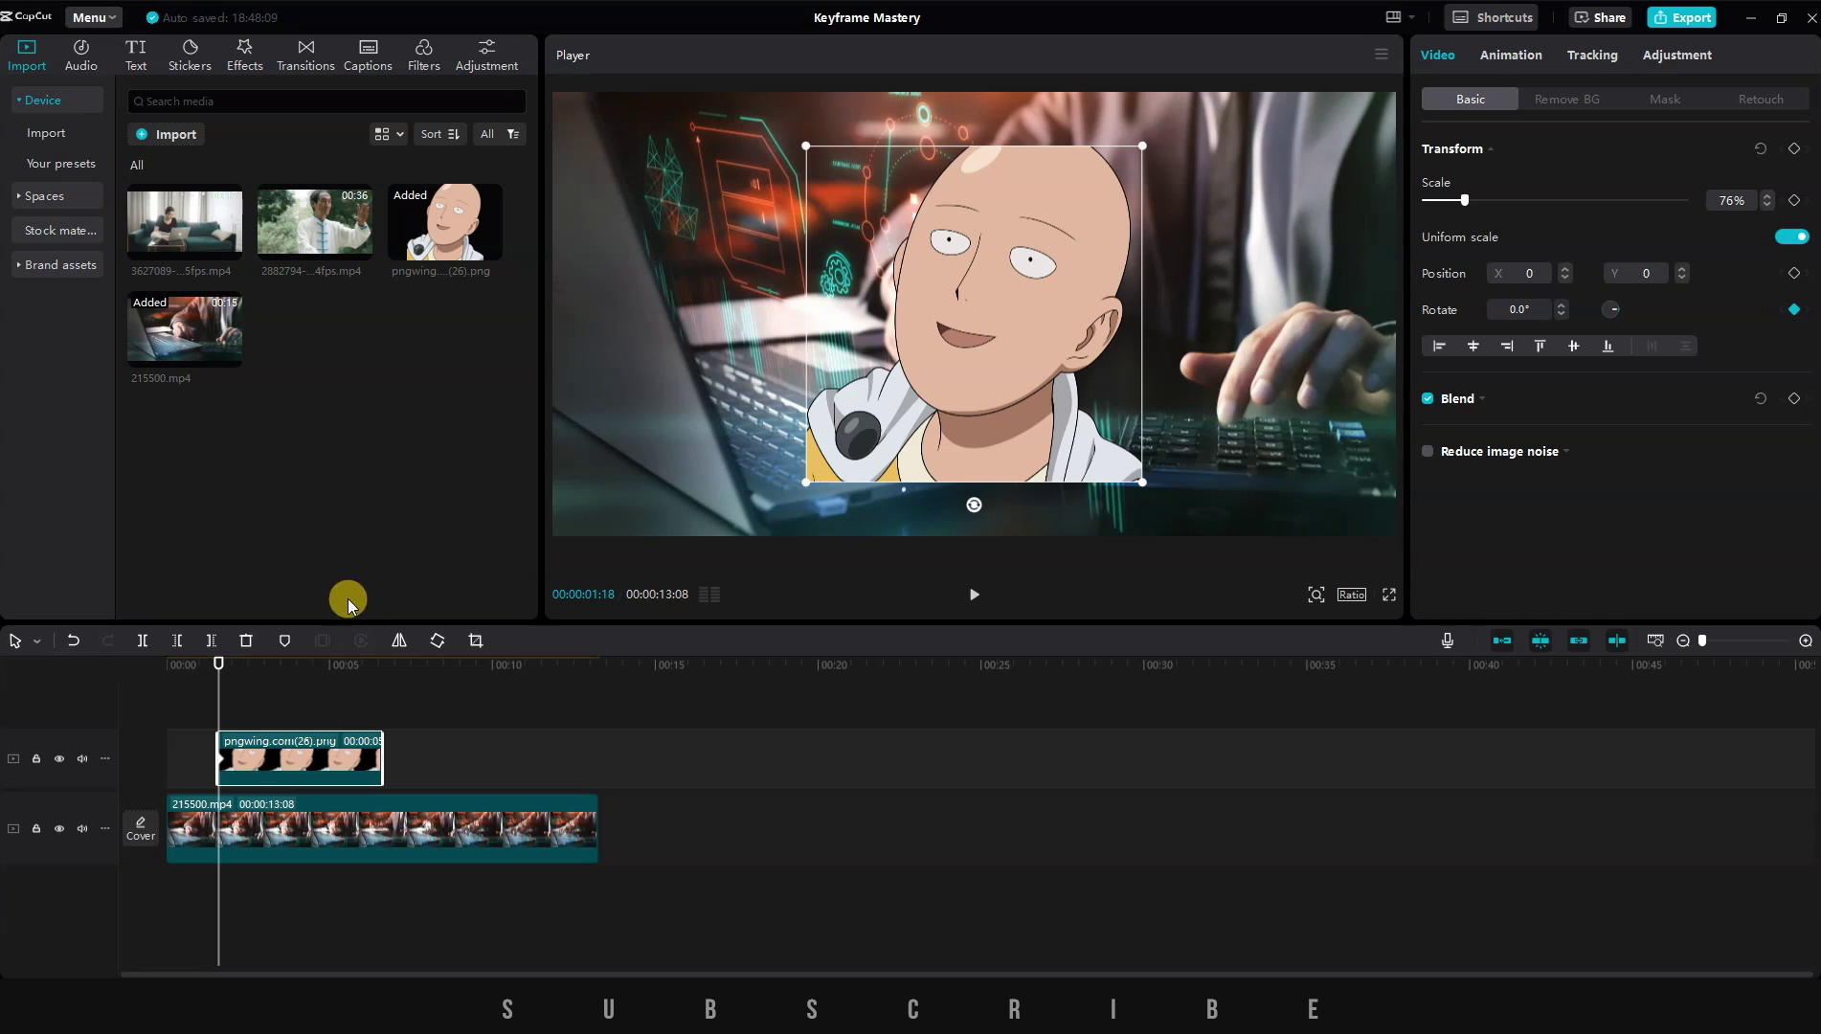
Keyframe the overlay's rotation to 180° at 00:00:06:18 and turn it back upright at 00:00:09:26
{"action": "left_click_drag", "start_coordinate": [221, 663], "coordinate": [231, 660]}
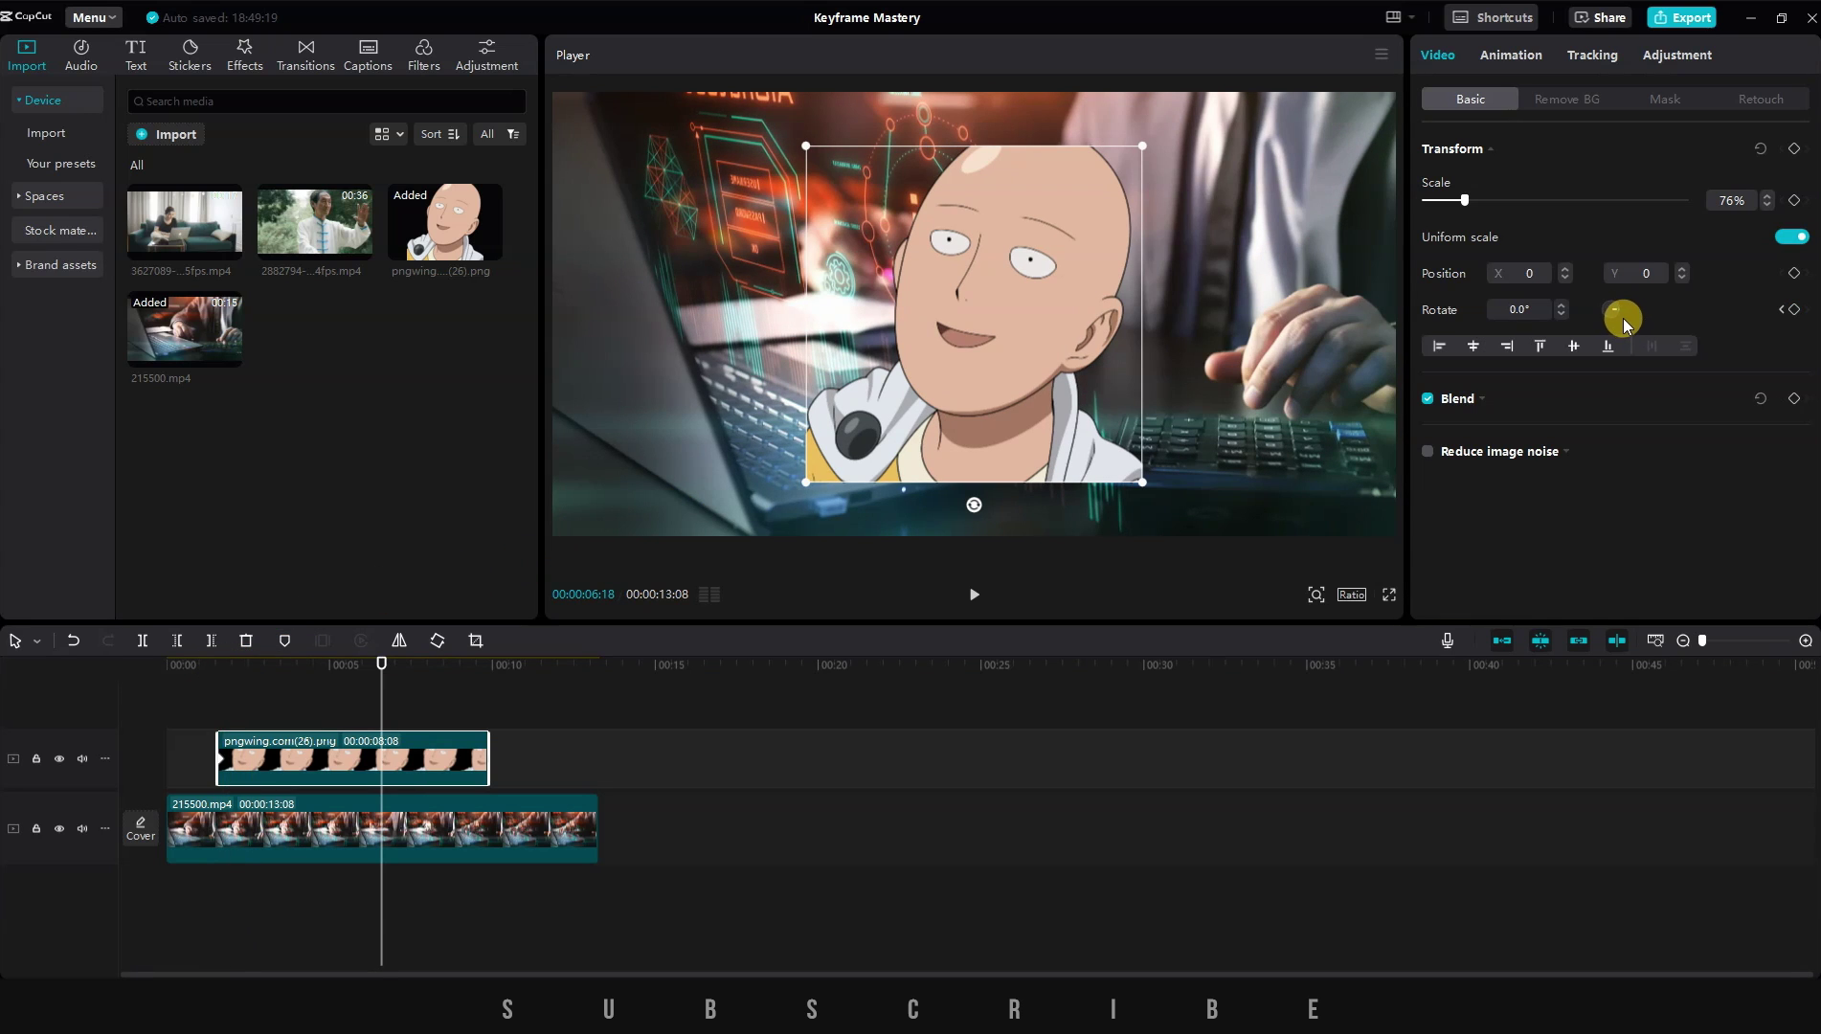
{"action": "left_click_drag", "start_coordinate": [967, 502], "coordinate": [961, 212]}
{"action": "left_click_drag", "start_coordinate": [381, 663], "coordinate": [486, 680]}
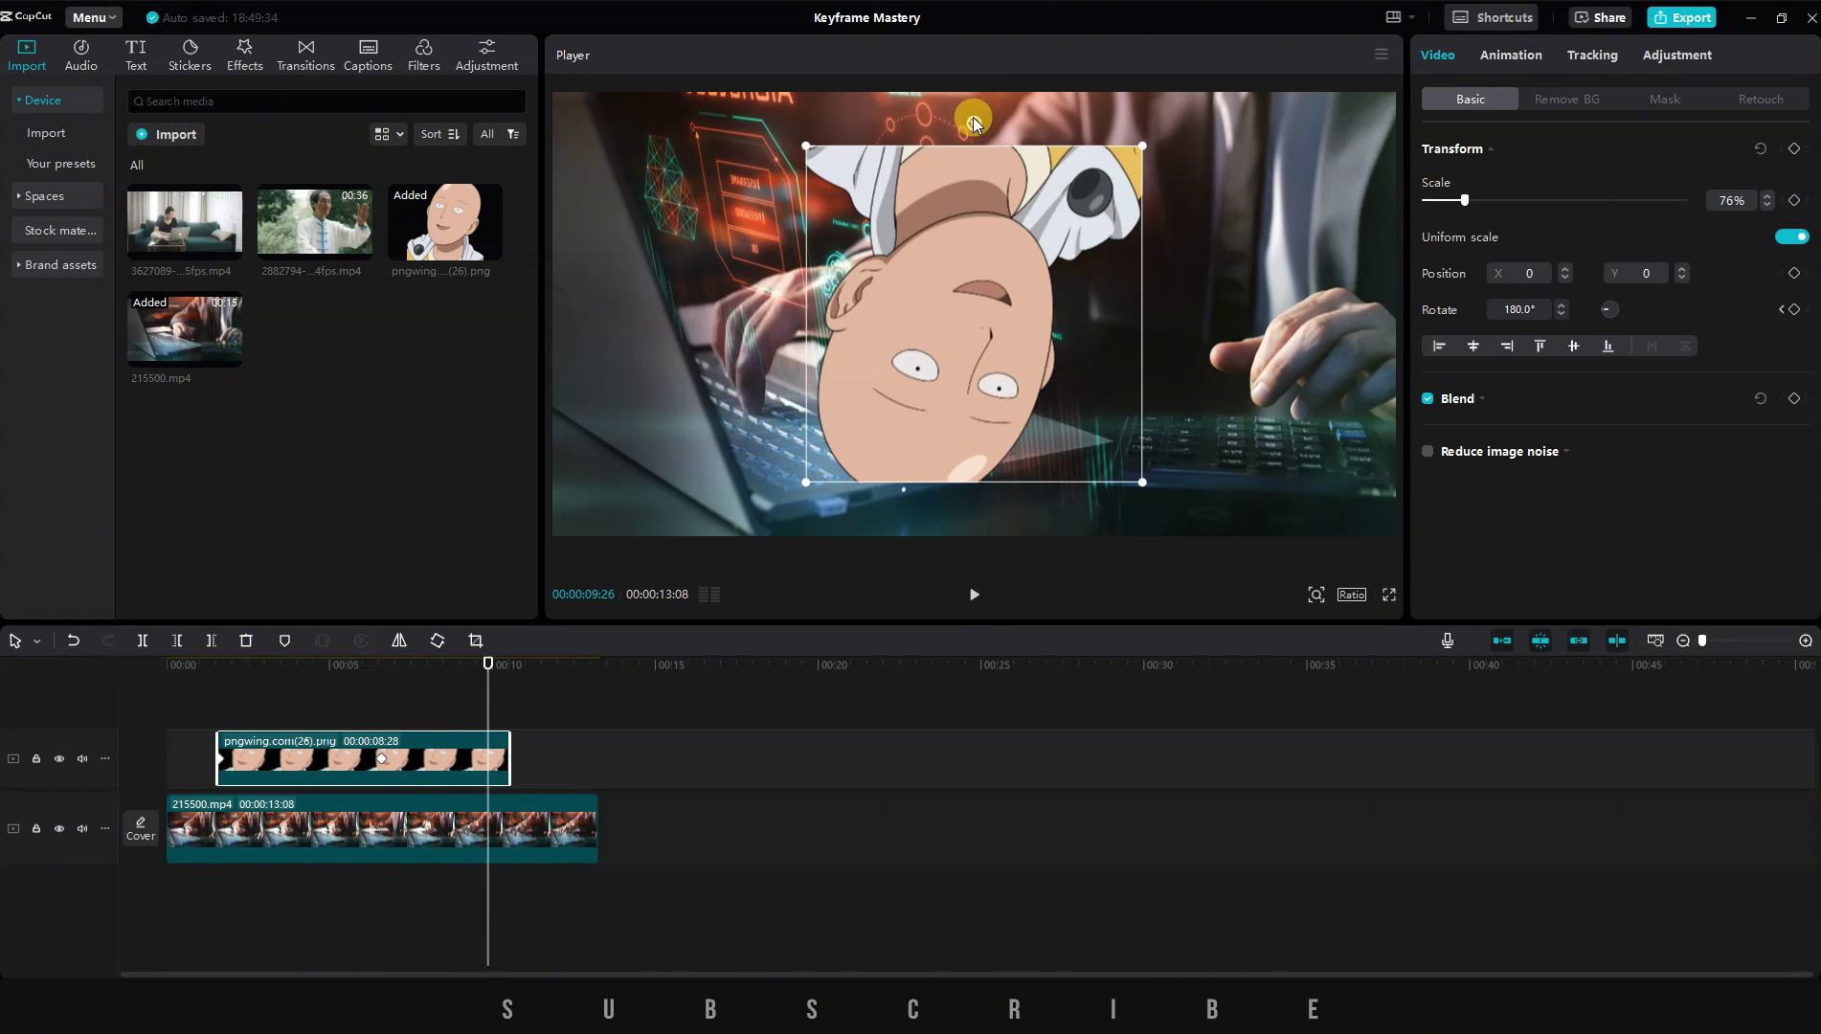
{"action": "left_click_drag", "start_coordinate": [975, 123], "coordinate": [984, 455]}
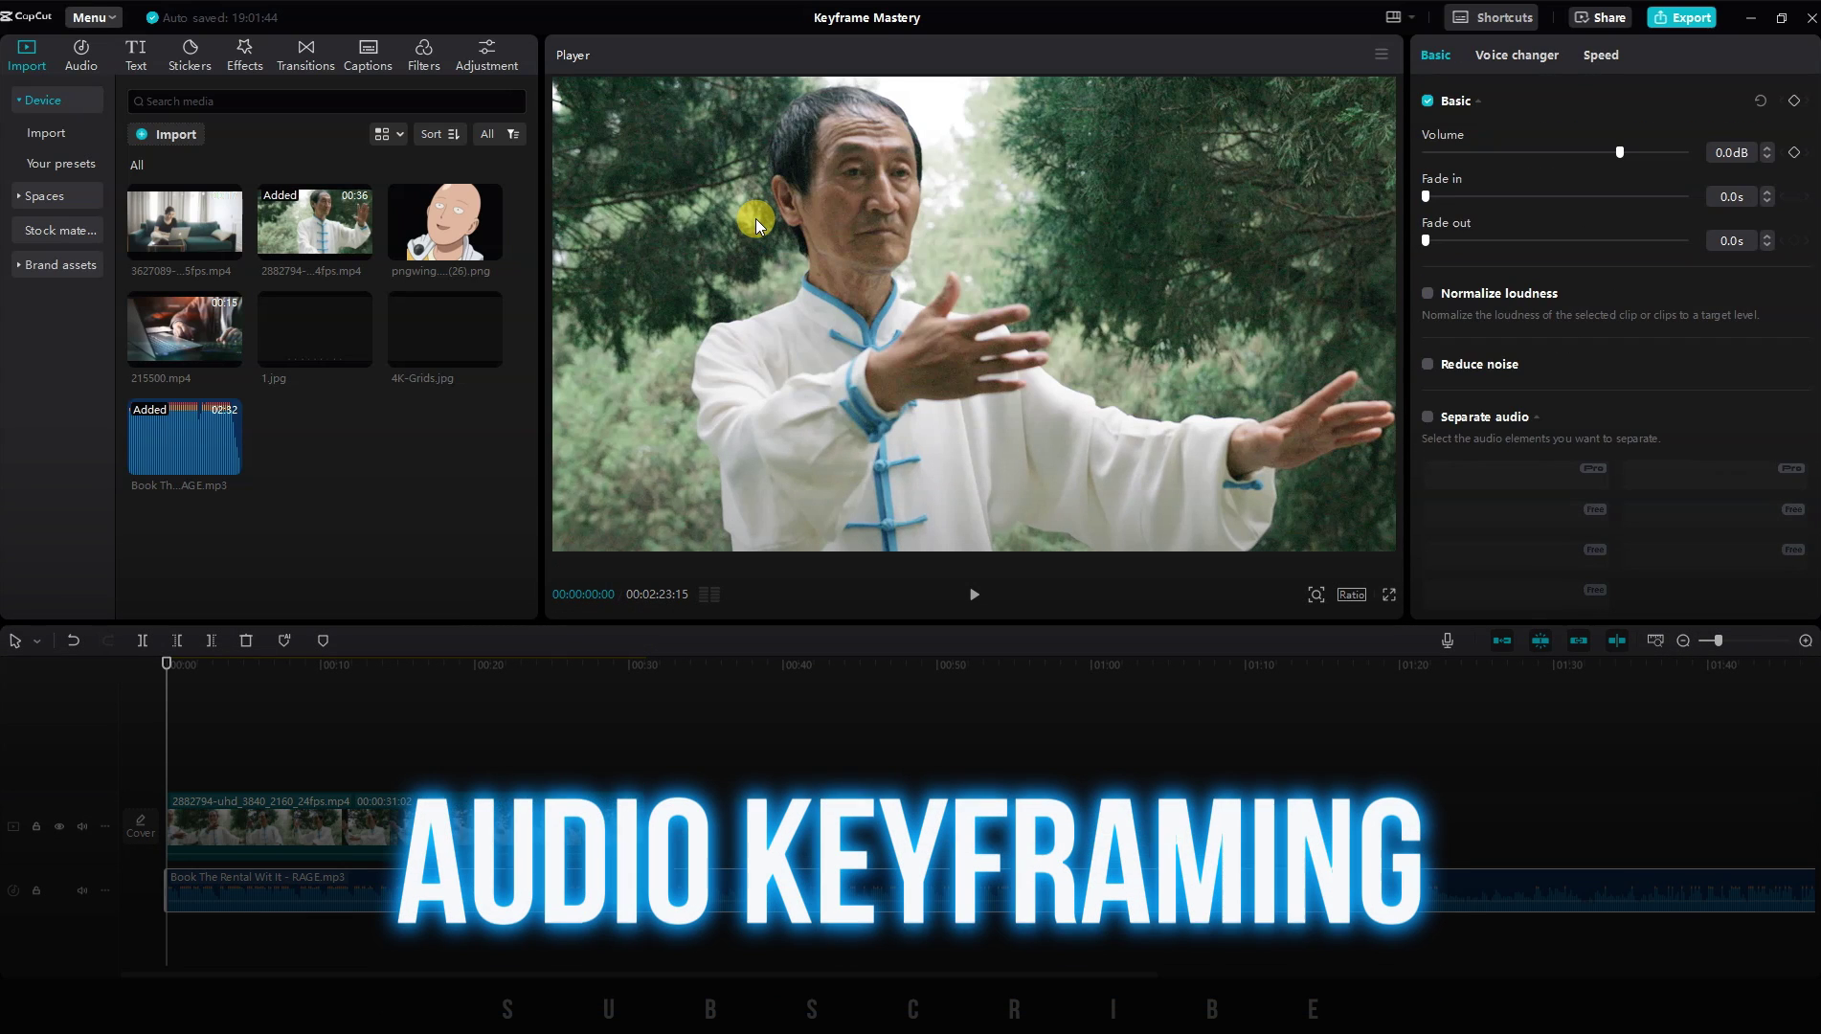
Play the tai chi clip with its music, and keyframe the music's volume at 0.0 dB at 00:00:00:00
{"action": "key", "text": "ctrl+="}
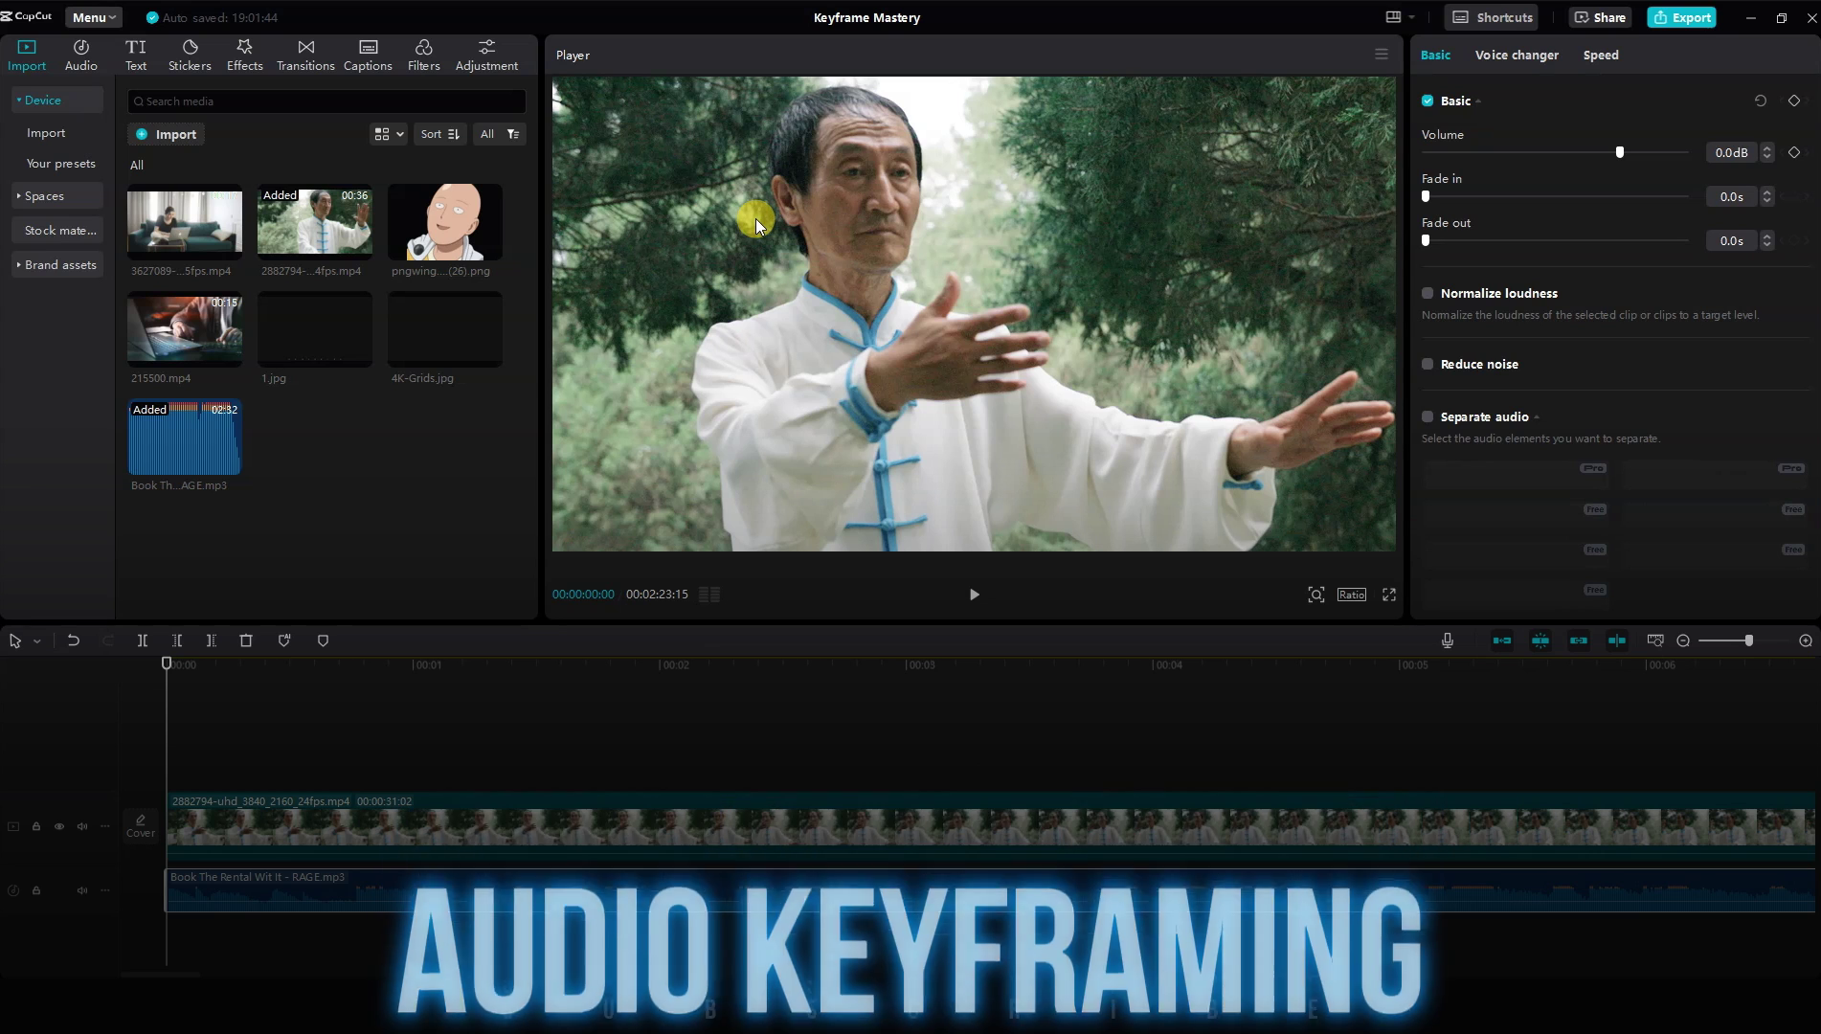
{"action": "key", "text": "space"}
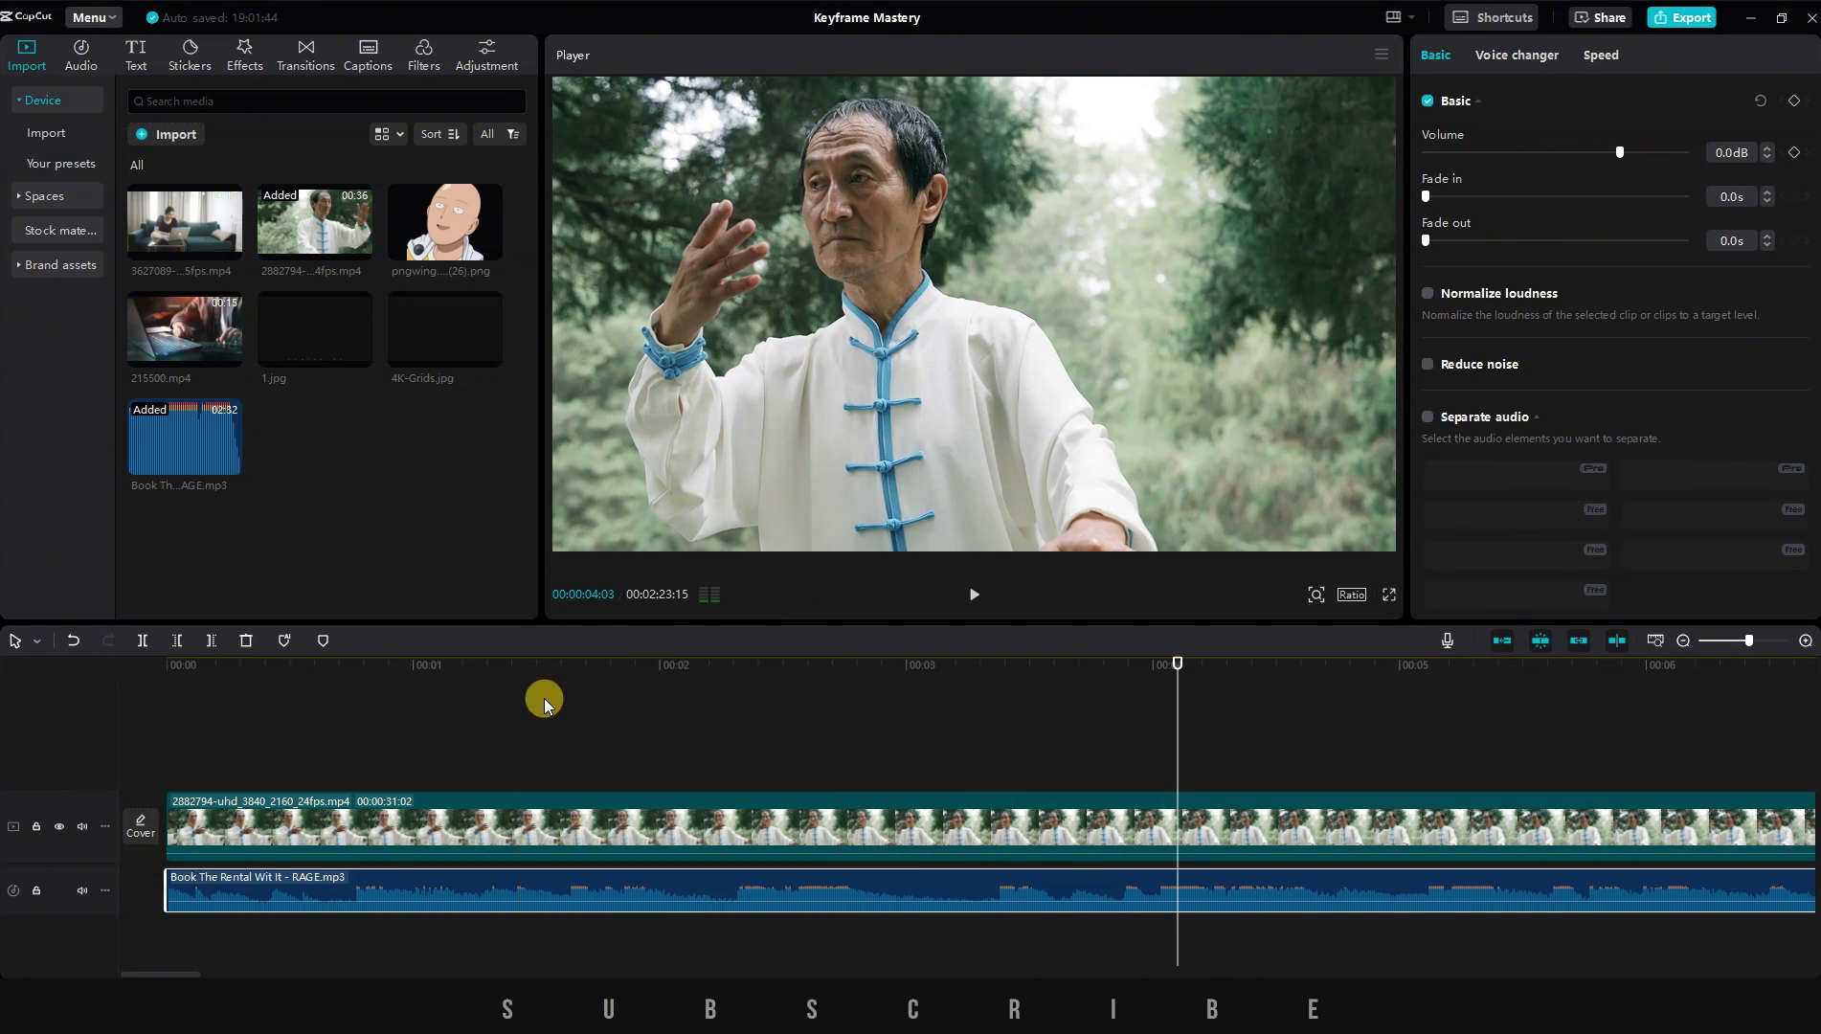
{"action": "left_click", "coordinate": [170, 671]}
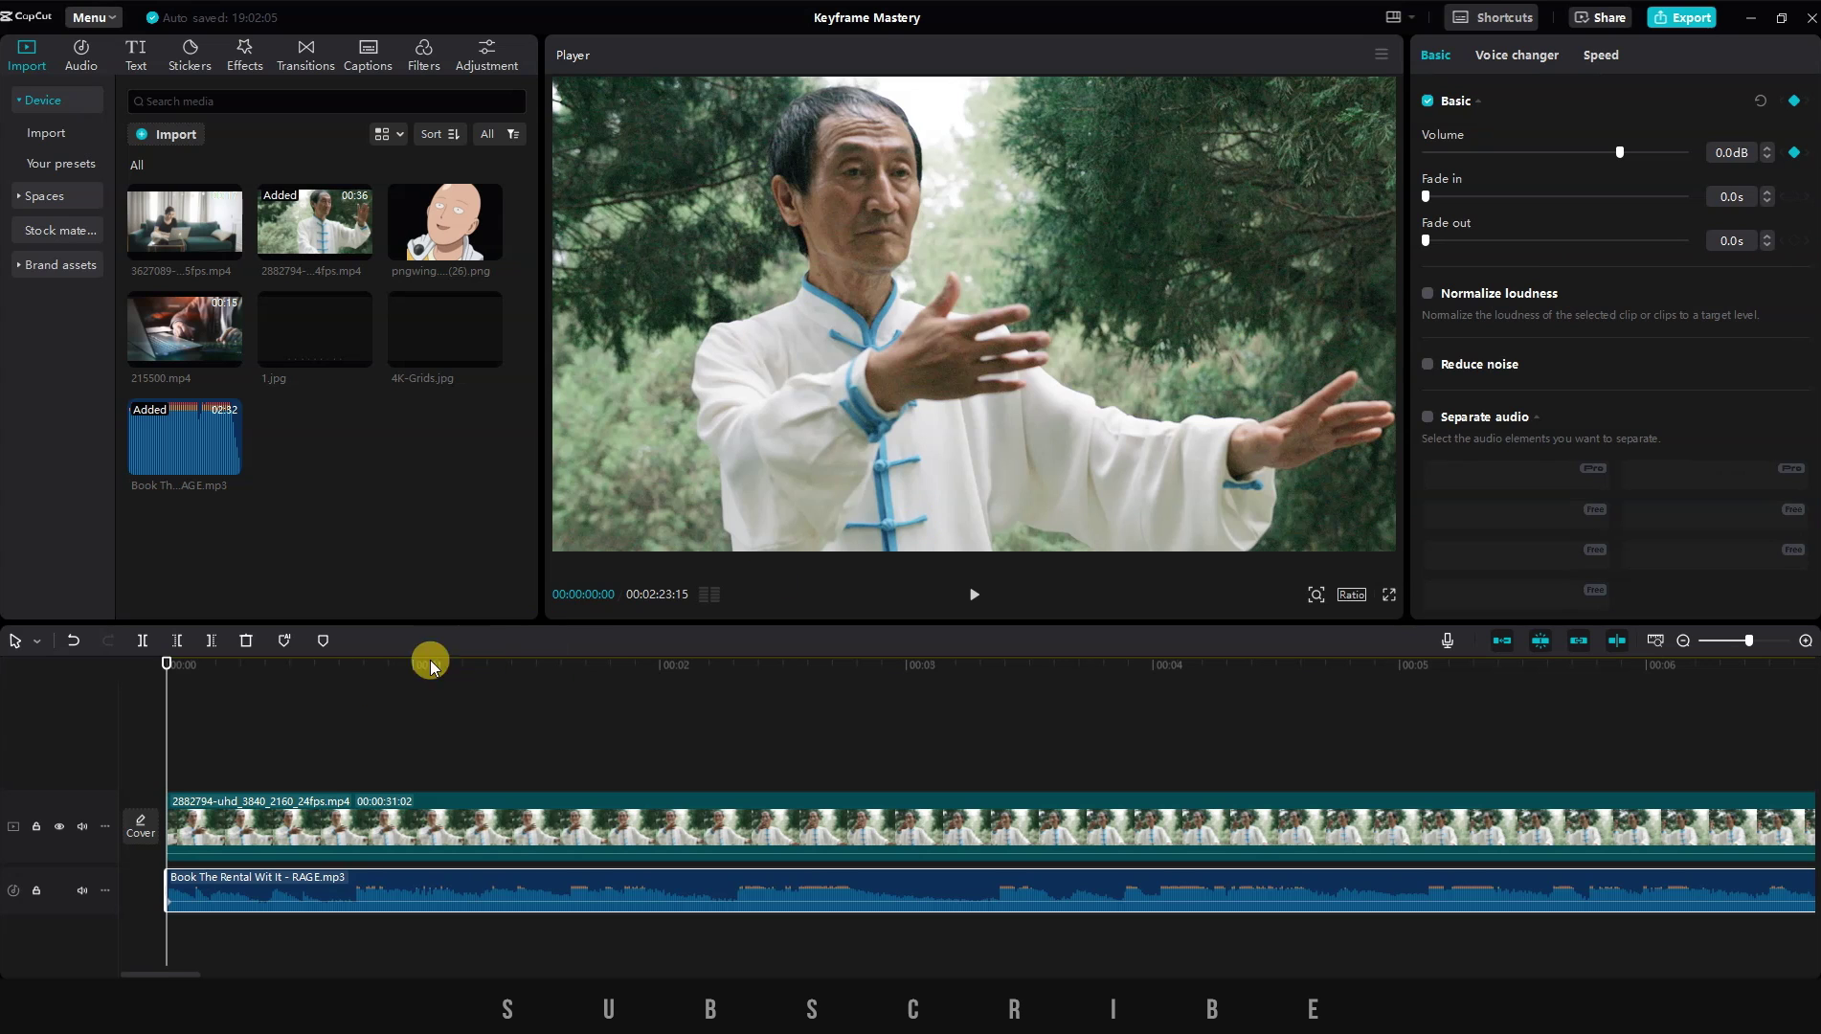
Keyframe the music's volume at -22.5 dB at 00:00:02:08 and play the volume drop from the start
{"action": "left_click_drag", "start_coordinate": [170, 665], "coordinate": [727, 698]}
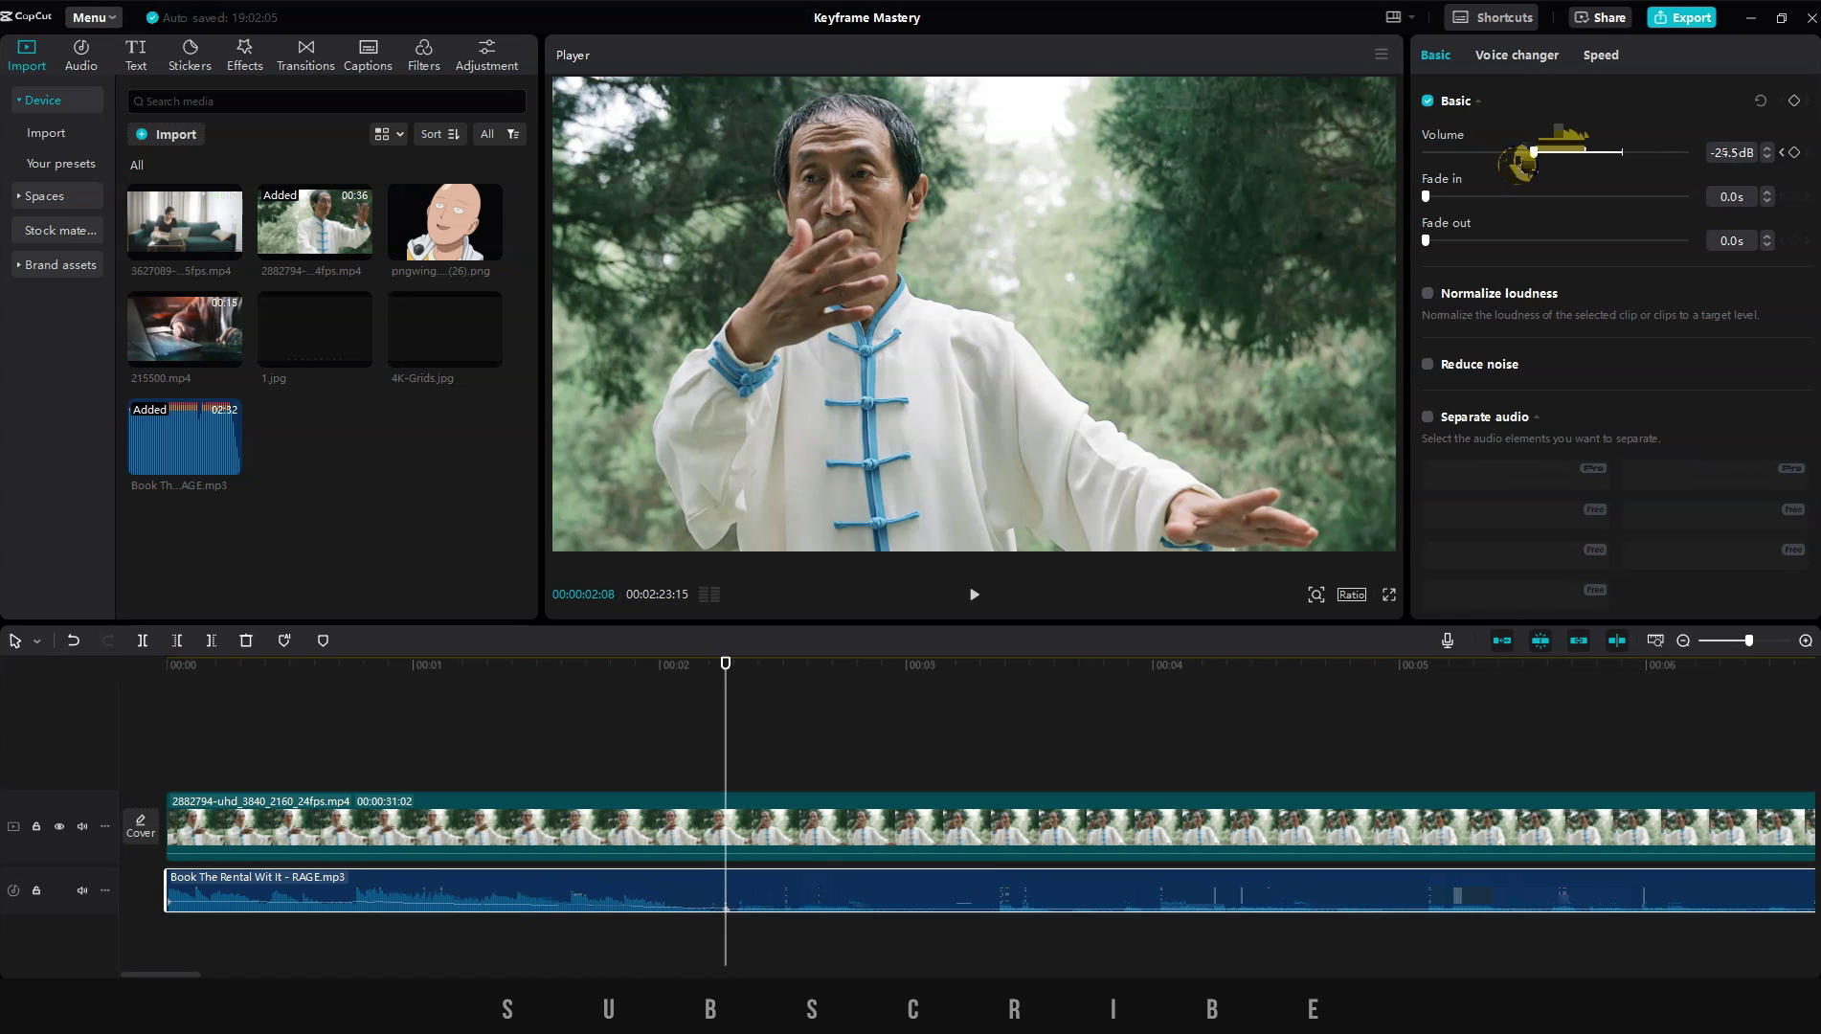
{"action": "left_click_drag", "start_coordinate": [1637, 161], "coordinate": [1590, 153]}
{"action": "left_click", "coordinate": [155, 700]}
{"action": "key", "text": "space"}
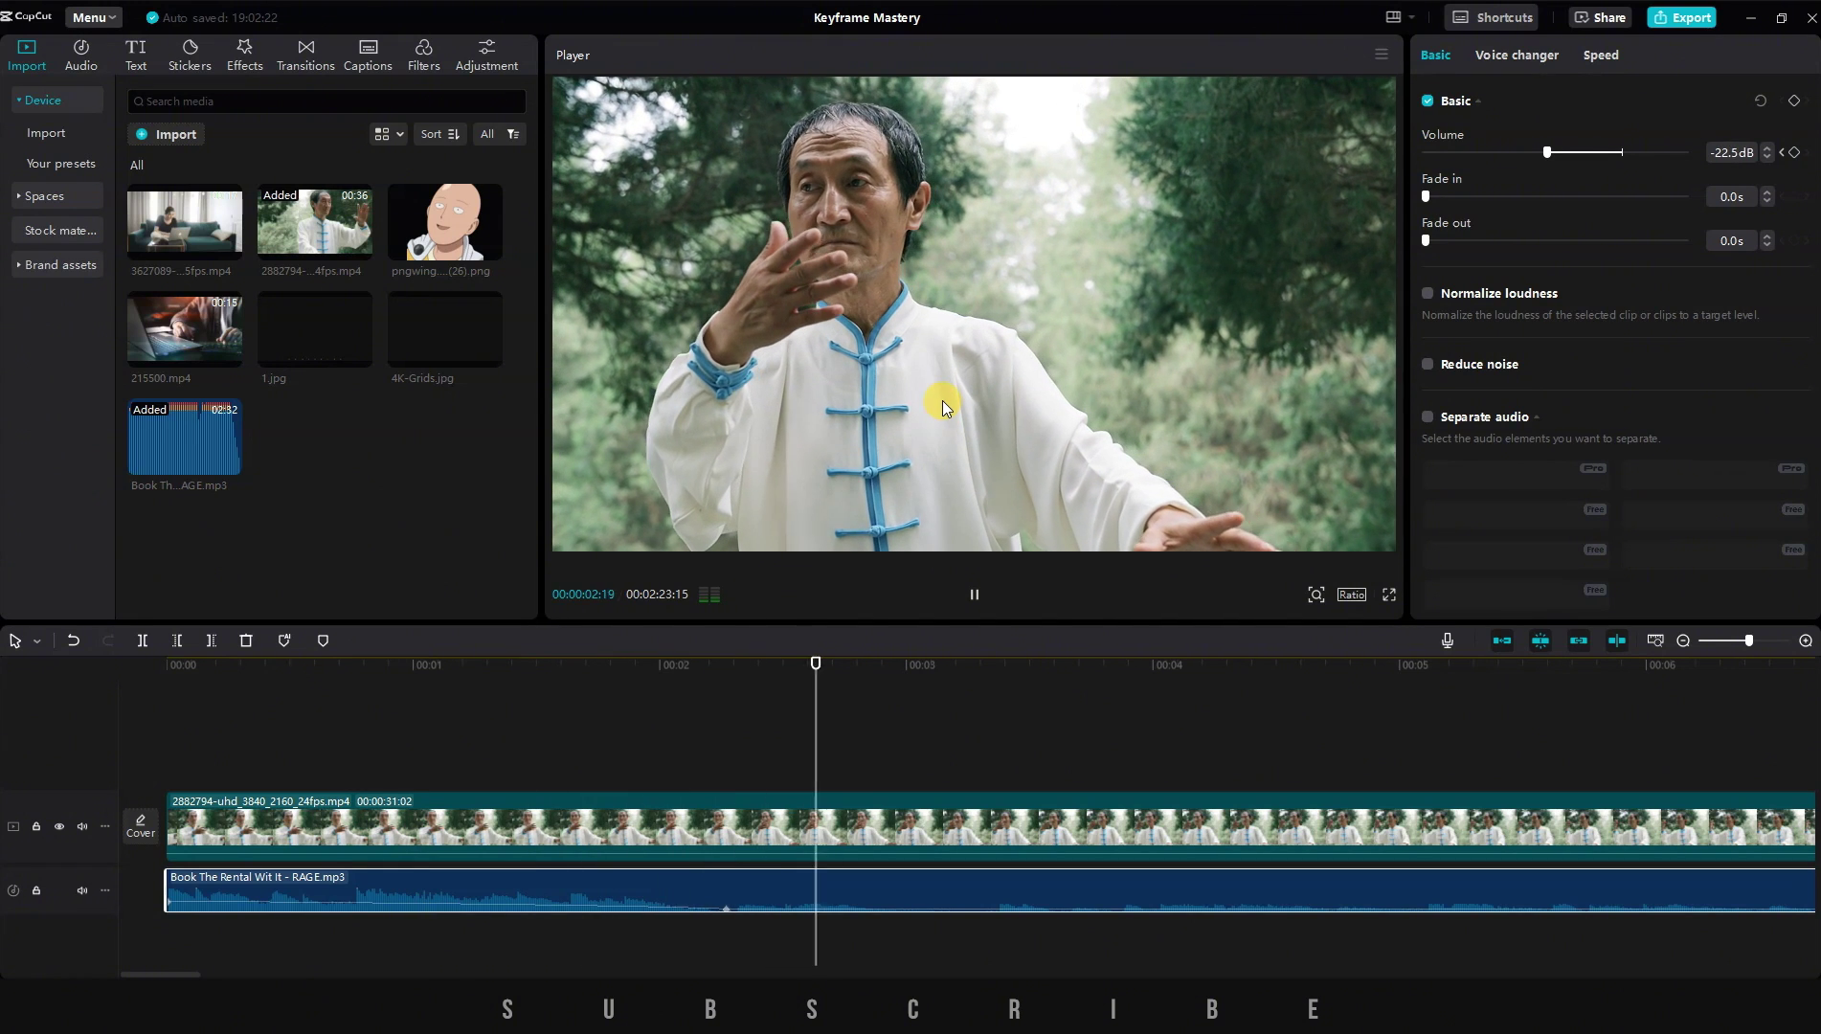
Keyframe the music's volume at 0.0 dB shortly after the three-second mark and play the audio from the start
{"action": "key", "text": "space"}
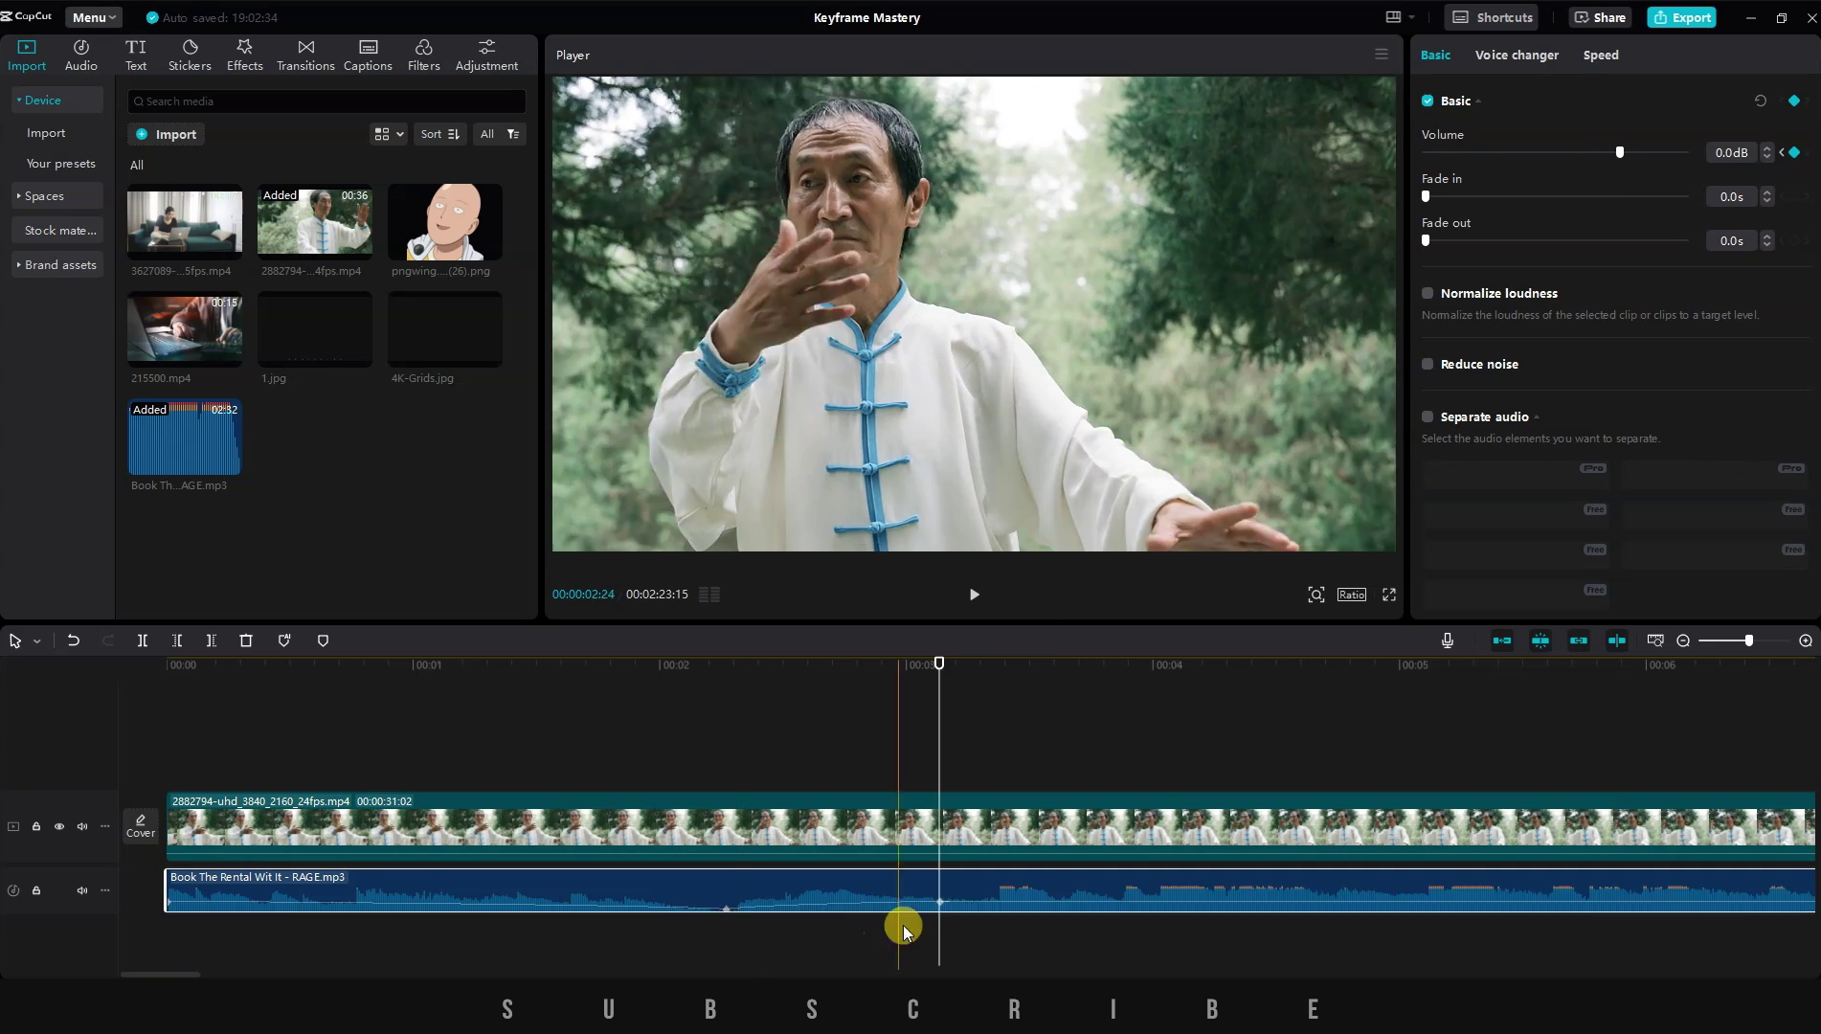
{"action": "left_click", "coordinate": [182, 967]}
{"action": "key", "text": "space"}
{"action": "key", "text": "space"}
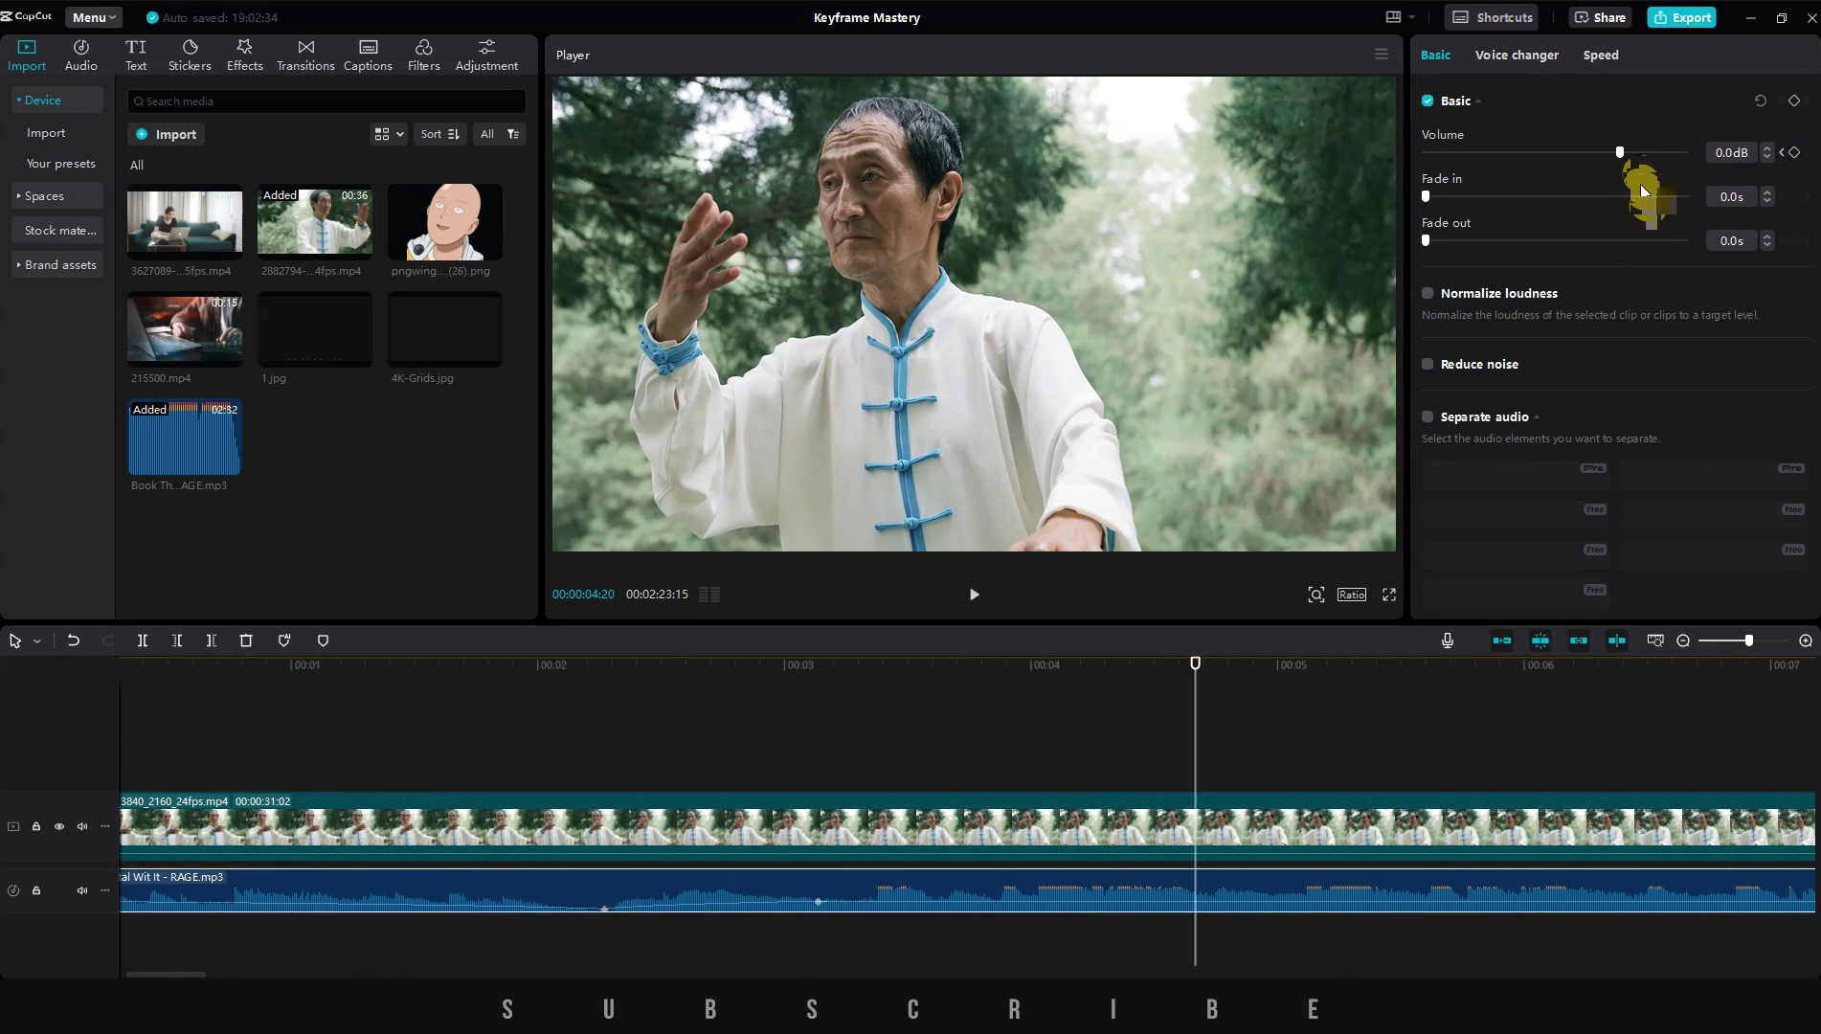
Keyframe the music's volume down to -25.8 dB at 00:00:04:20 and add another volume keyframe at 00:00:05:03
{"action": "left_click_drag", "start_coordinate": [1185, 670], "coordinate": [1300, 670]}
{"action": "left_click", "coordinate": [1795, 152]}
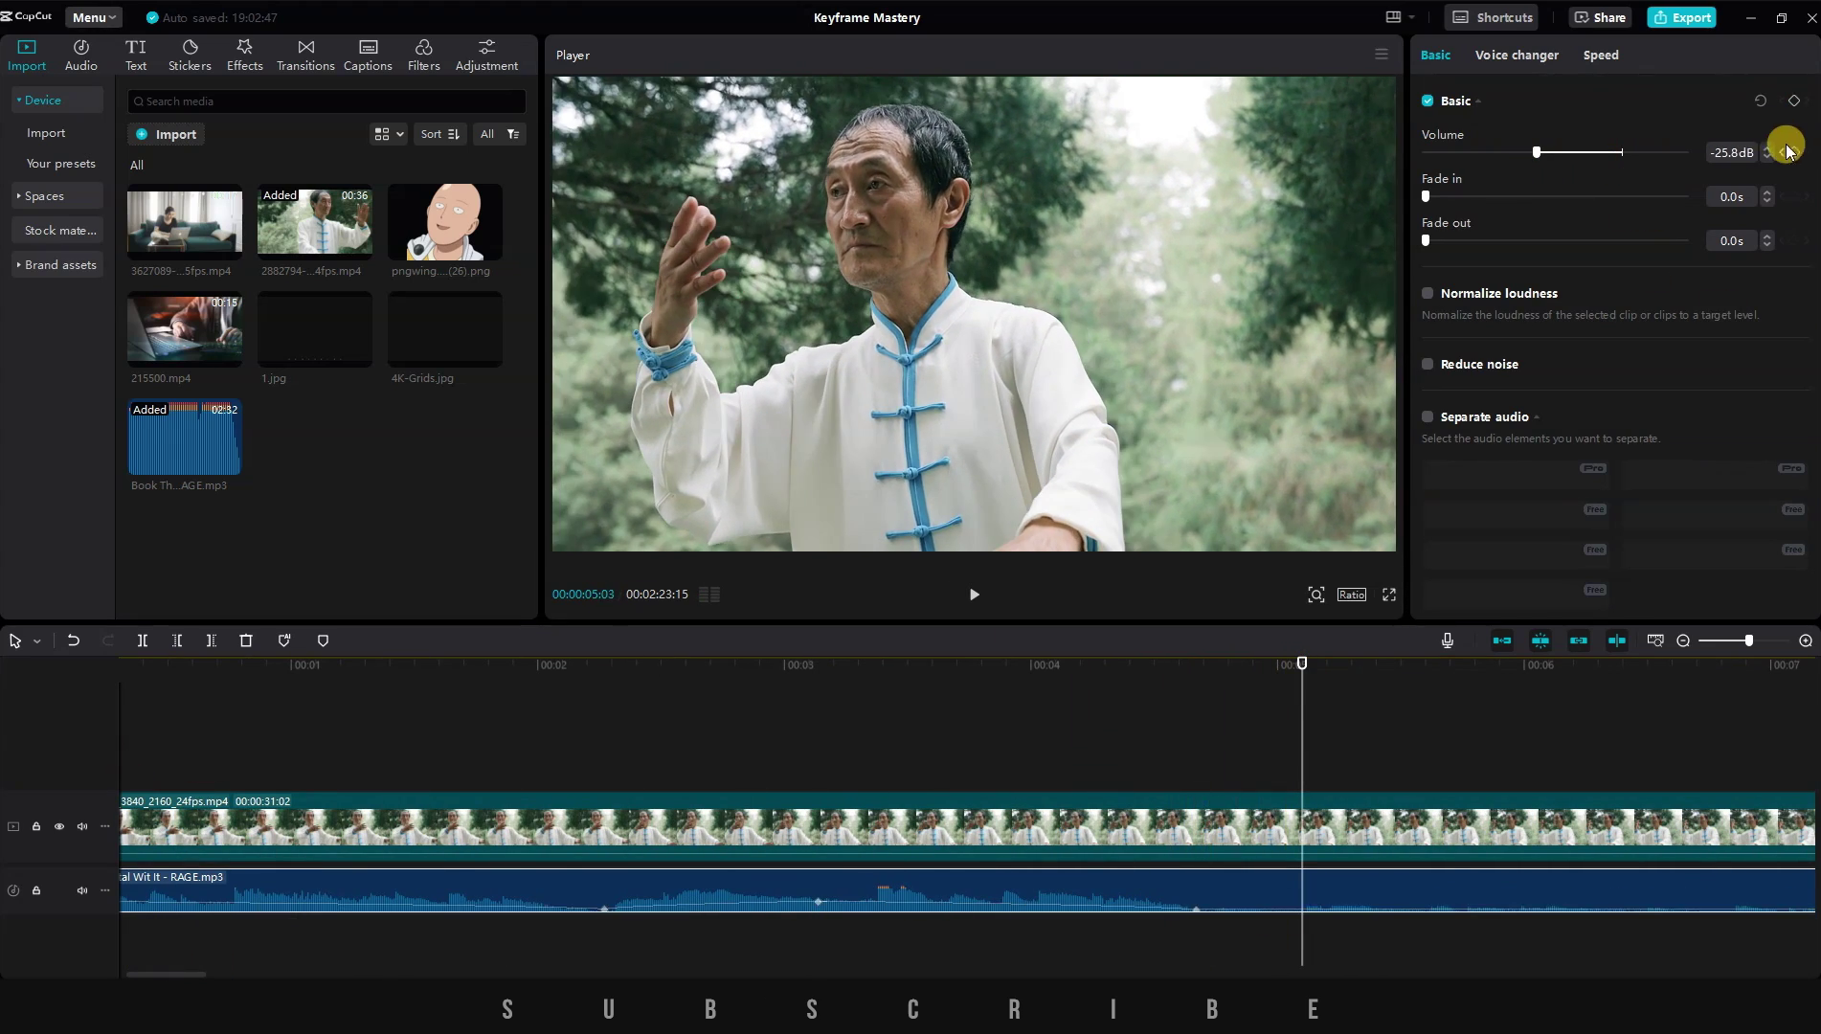
Keyframe a volume increase on the music between the six- and seven-second marks of the timeline
{"action": "left_click", "coordinate": [1565, 664]}
{"action": "left_click_drag", "start_coordinate": [1635, 670], "coordinate": [1711, 669]}
{"action": "left_click_drag", "start_coordinate": [1537, 153], "coordinate": [1622, 152]}
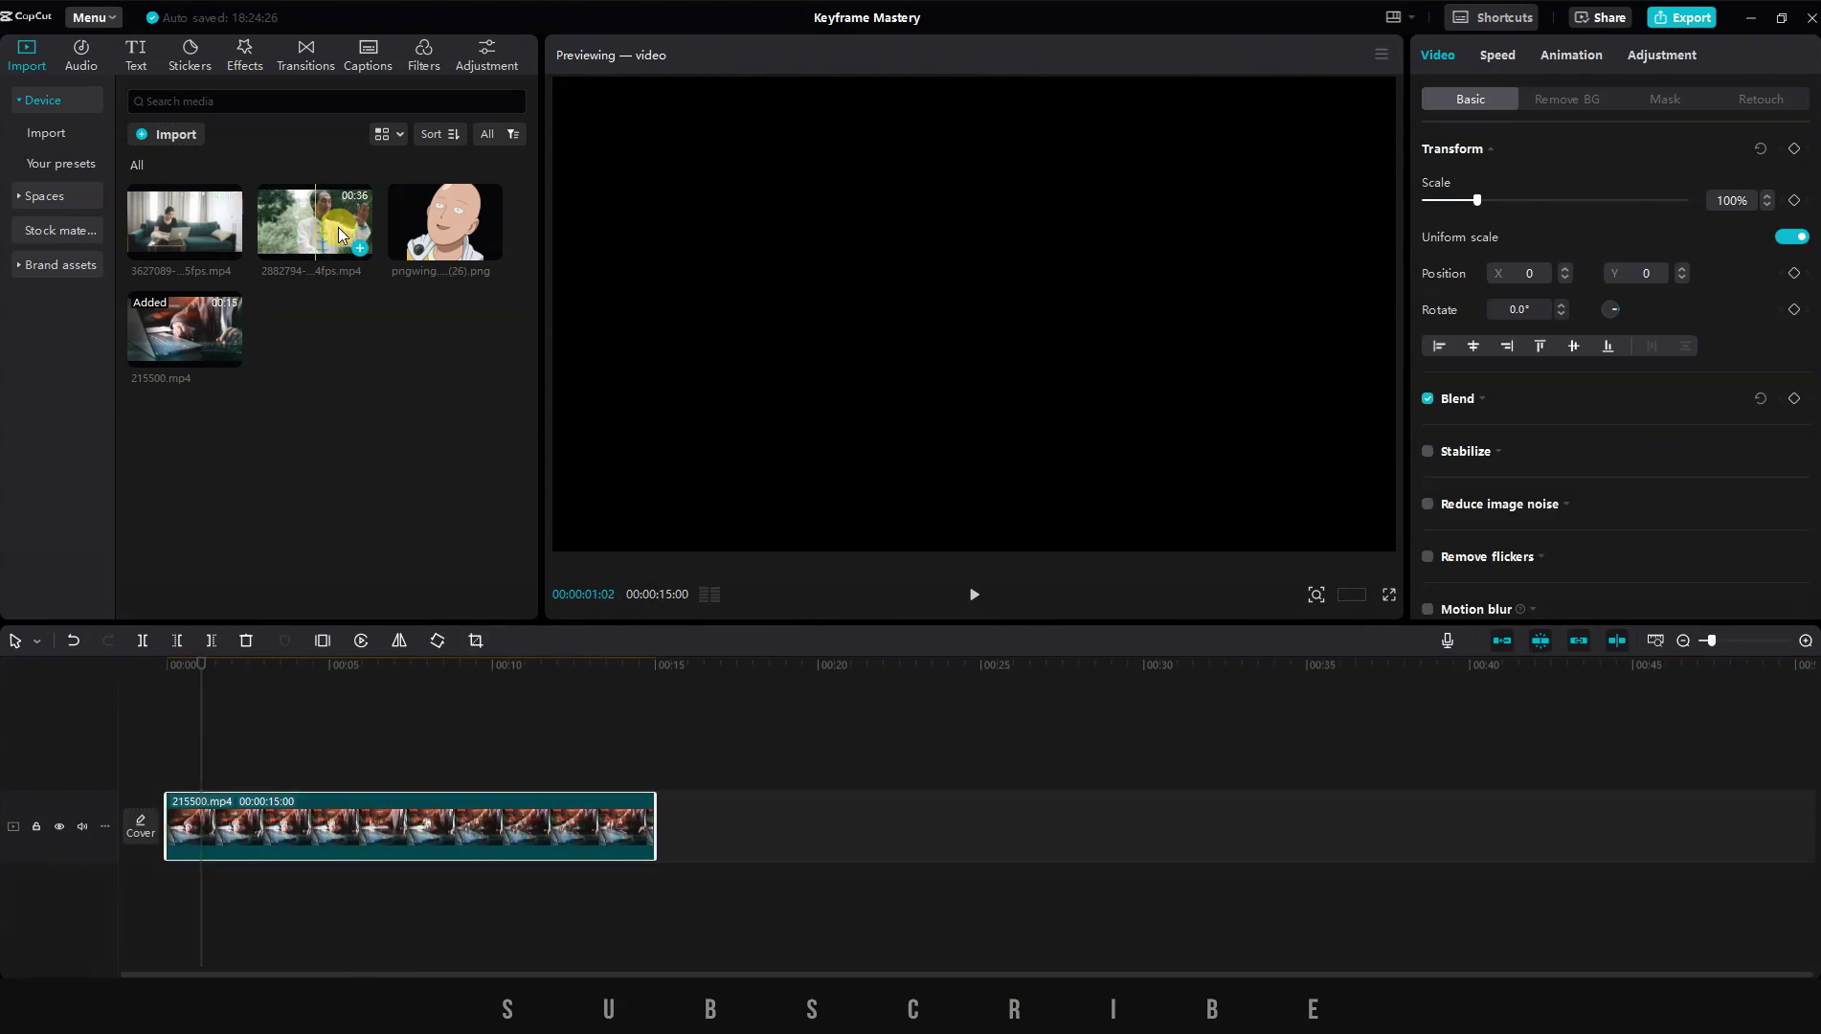
Place the tai chi clip and the 3627089 clip in staggered order on separate overlay tracks above the 215500.mp4 clip
{"action": "left_click", "coordinate": [386, 737]}
{"action": "left_click_drag", "start_coordinate": [386, 737], "coordinate": [395, 738]}
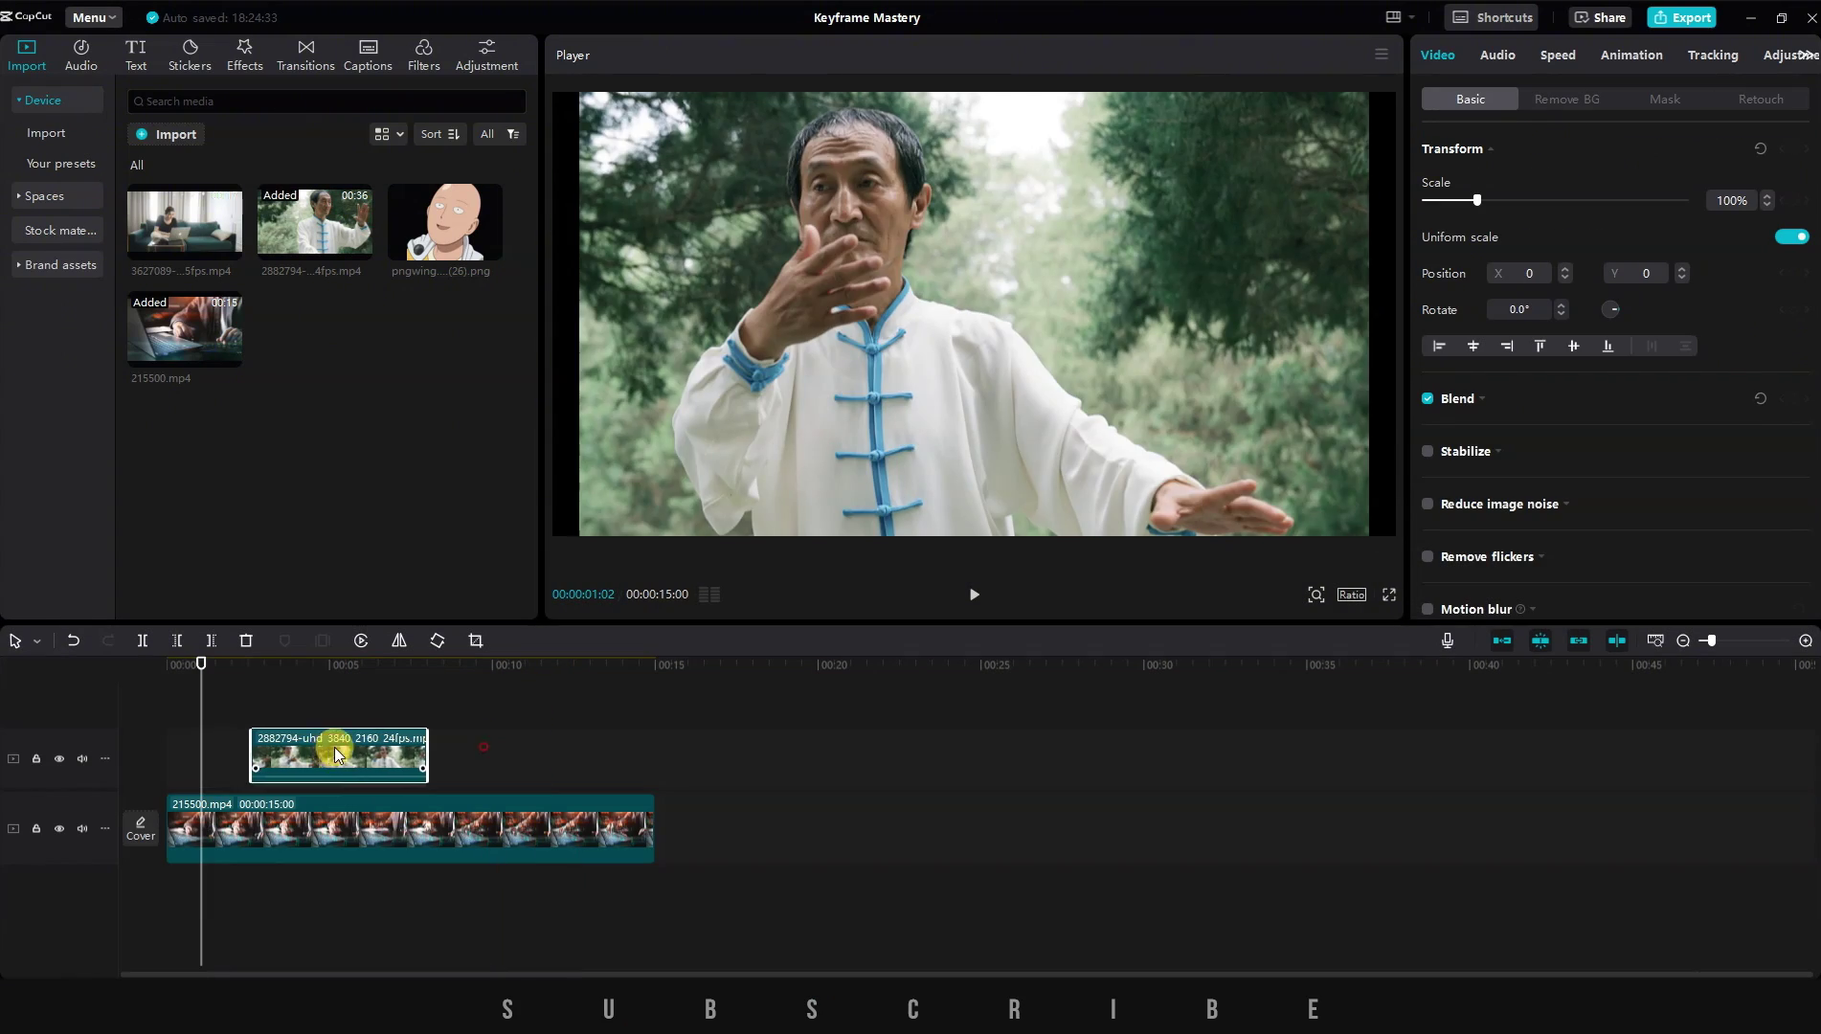
{"action": "left_click_drag", "start_coordinate": [152, 251], "coordinate": [369, 752]}
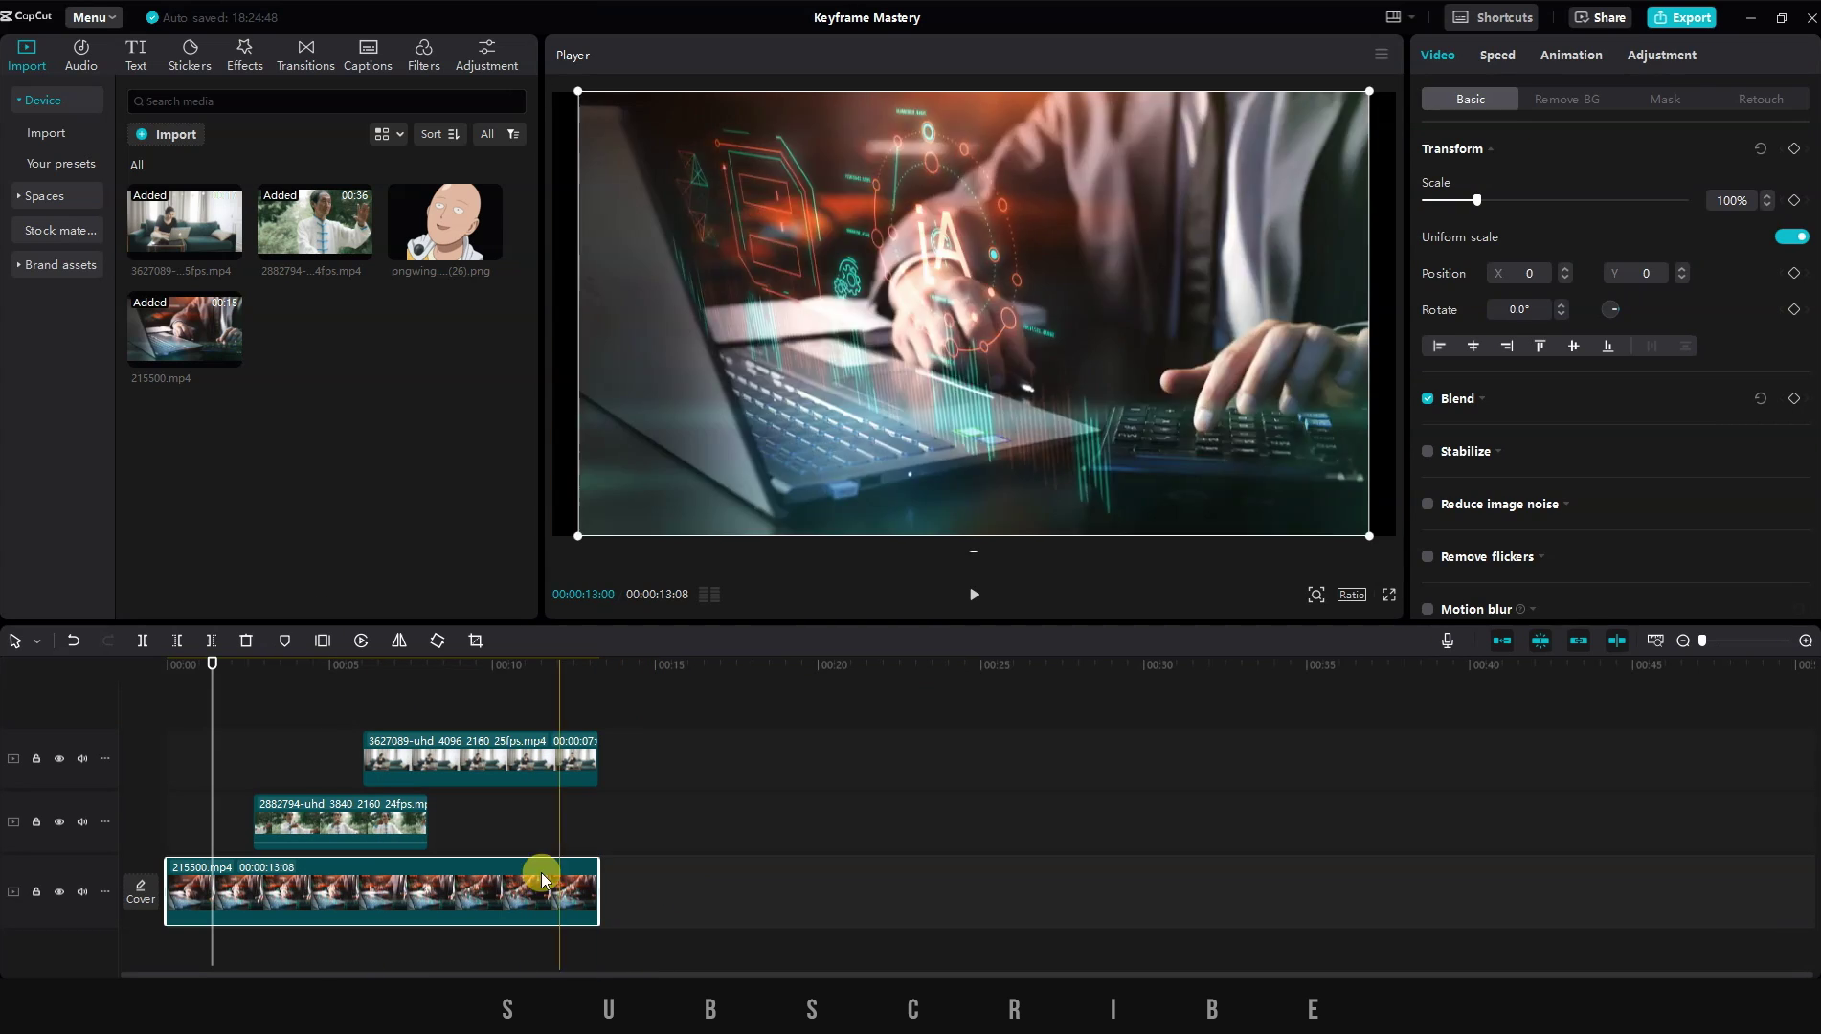
Scale the 215500.mp4 clip to 110%, keyframe its position at 00:00:02:01, and keyframe it below the frame at Y -2124 at about 00:00:02:19
{"action": "left_click", "coordinate": [236, 719]}
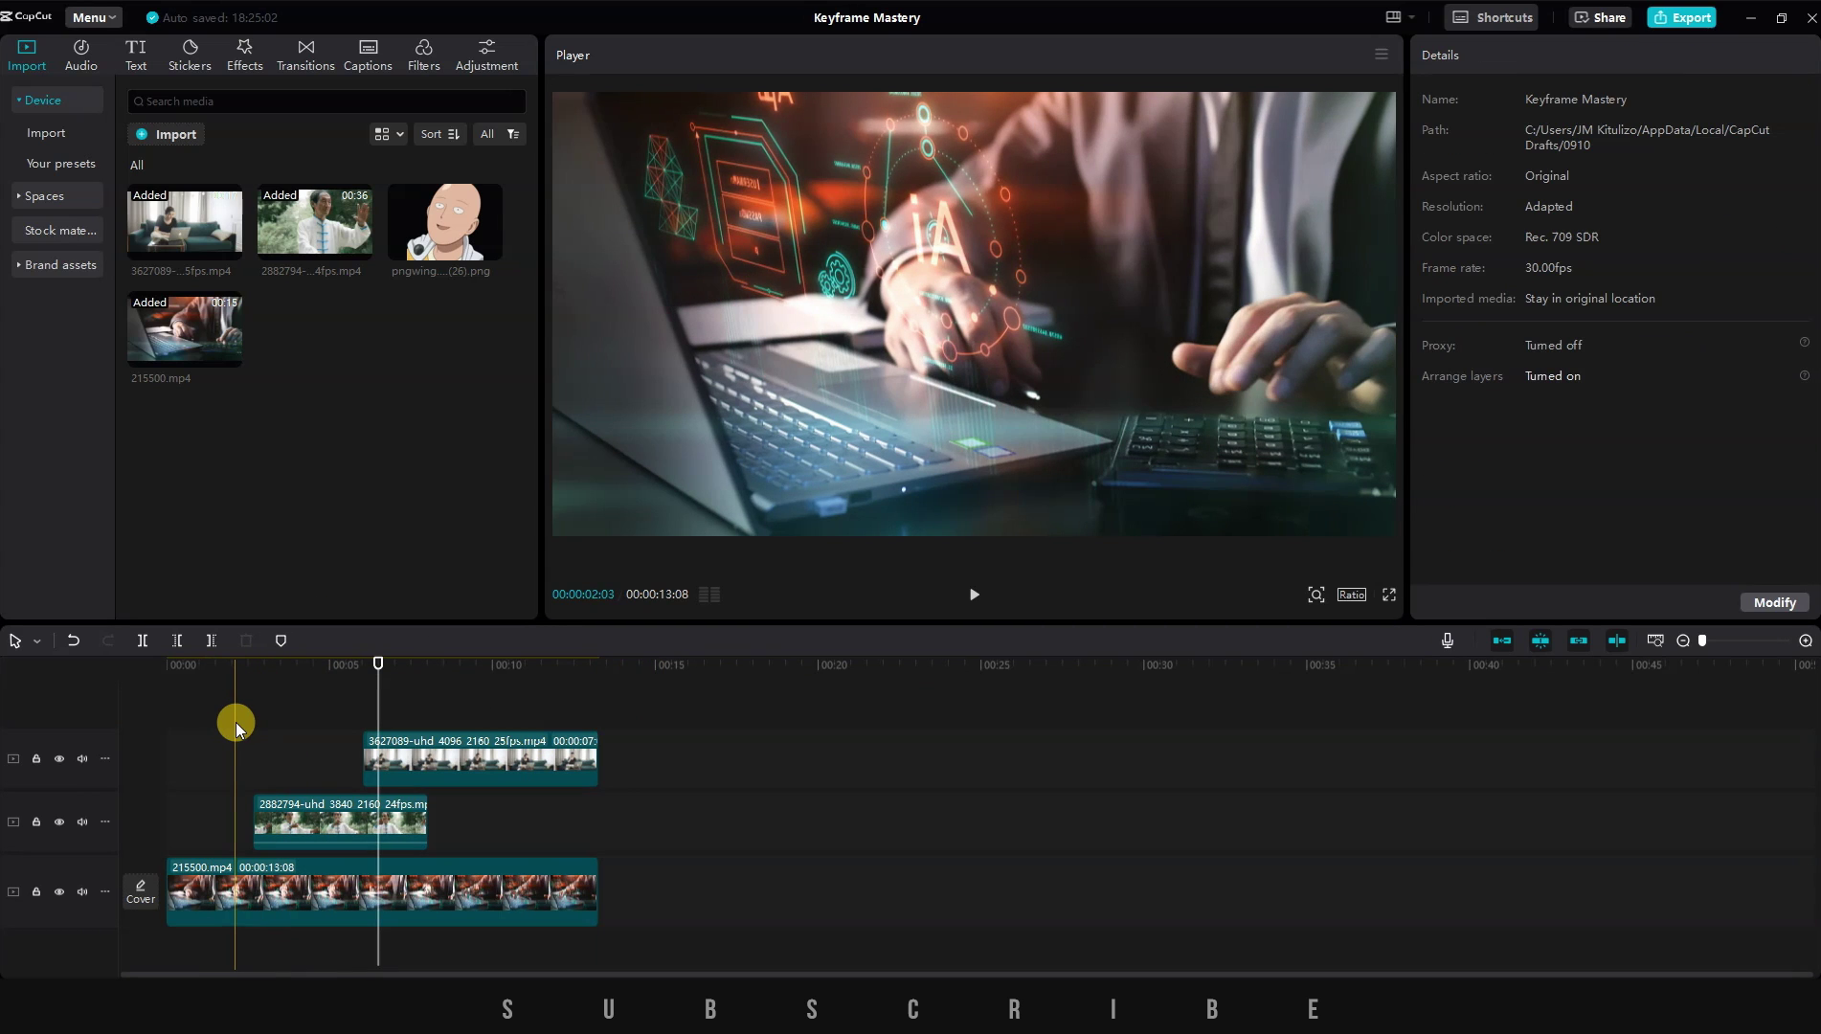
{"action": "left_click", "coordinate": [268, 922]}
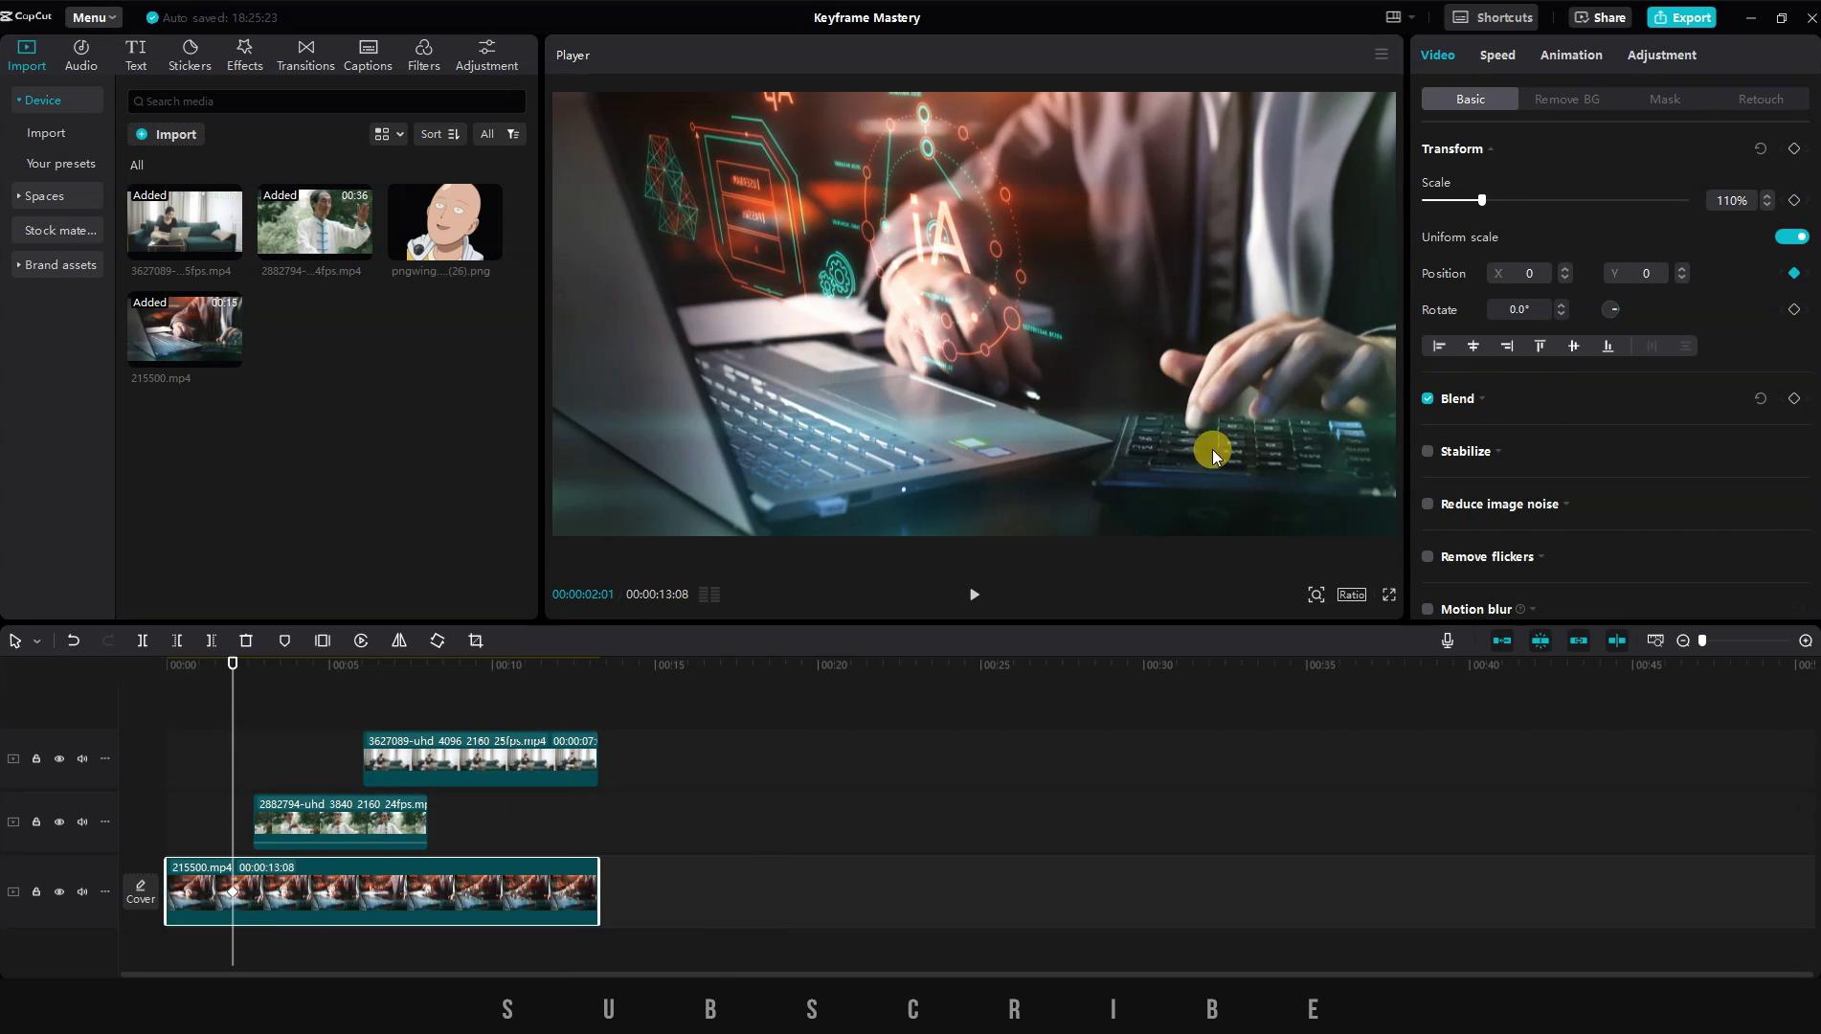
{"action": "left_click_drag", "start_coordinate": [235, 675], "coordinate": [253, 691]}
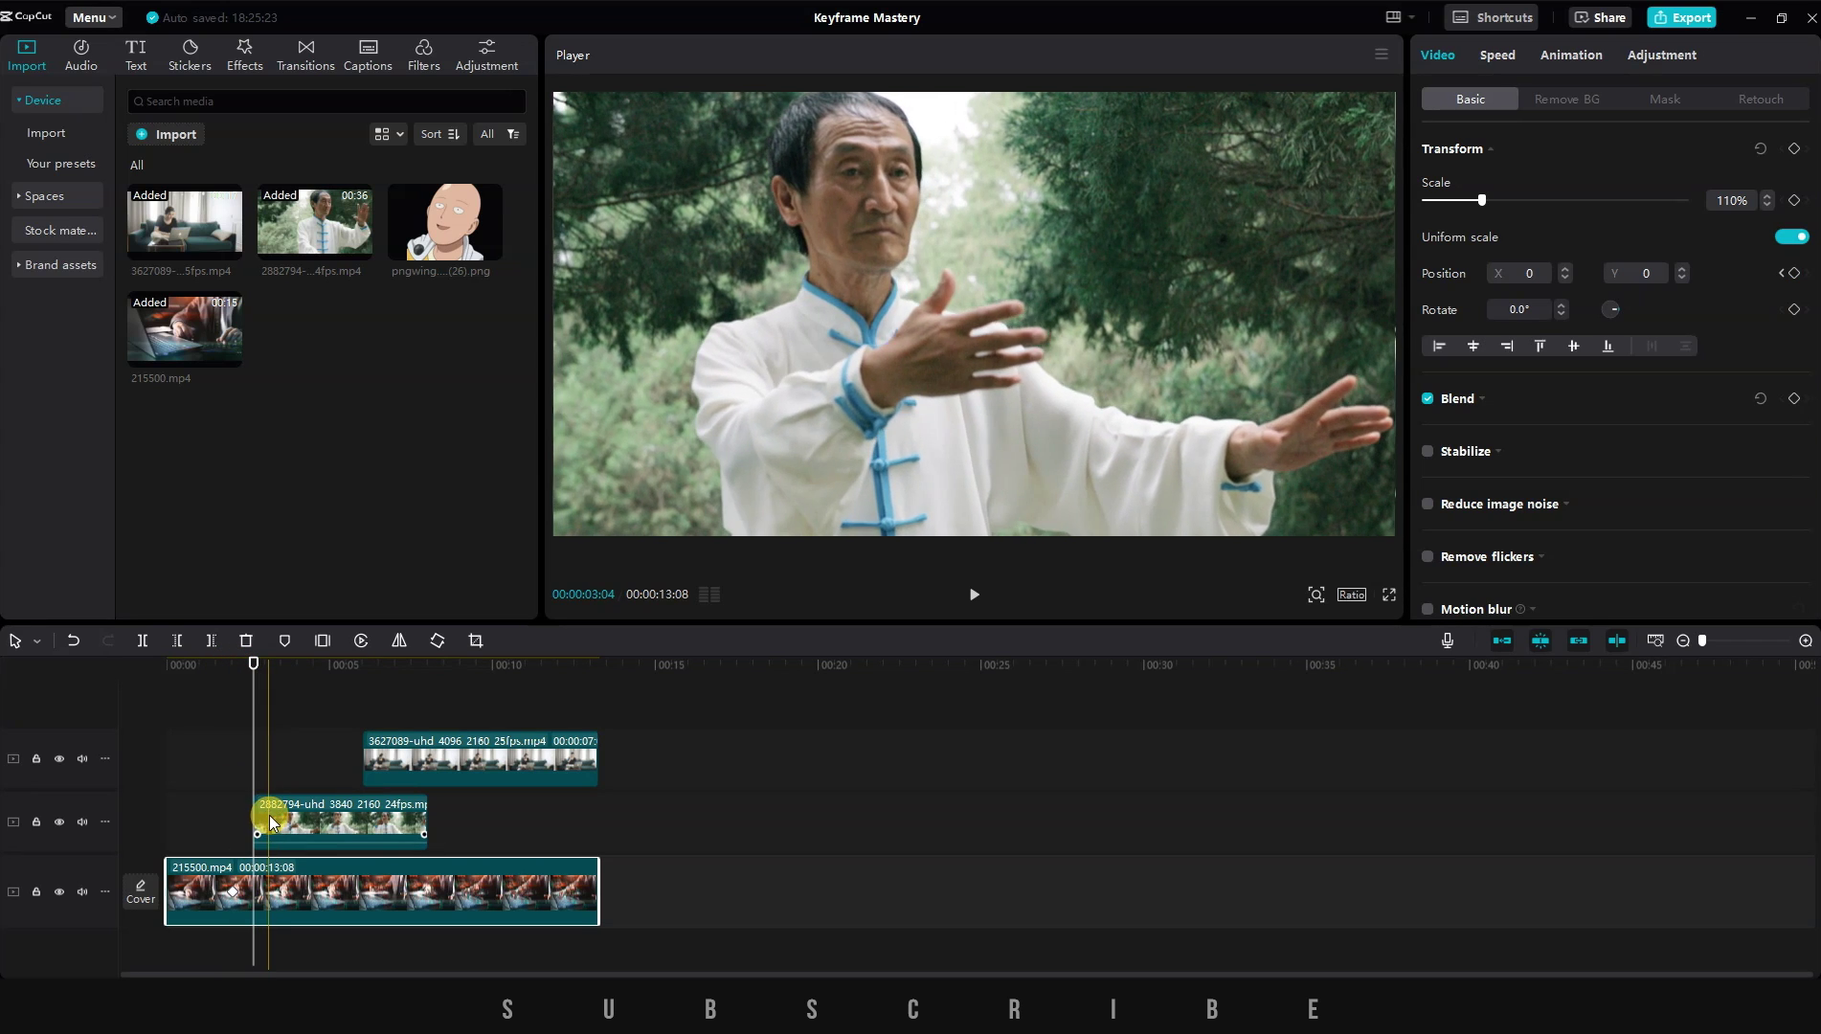
{"action": "key", "text": "Left"}
{"action": "left_click_drag", "start_coordinate": [1048, 276], "coordinate": [1091, 587]}
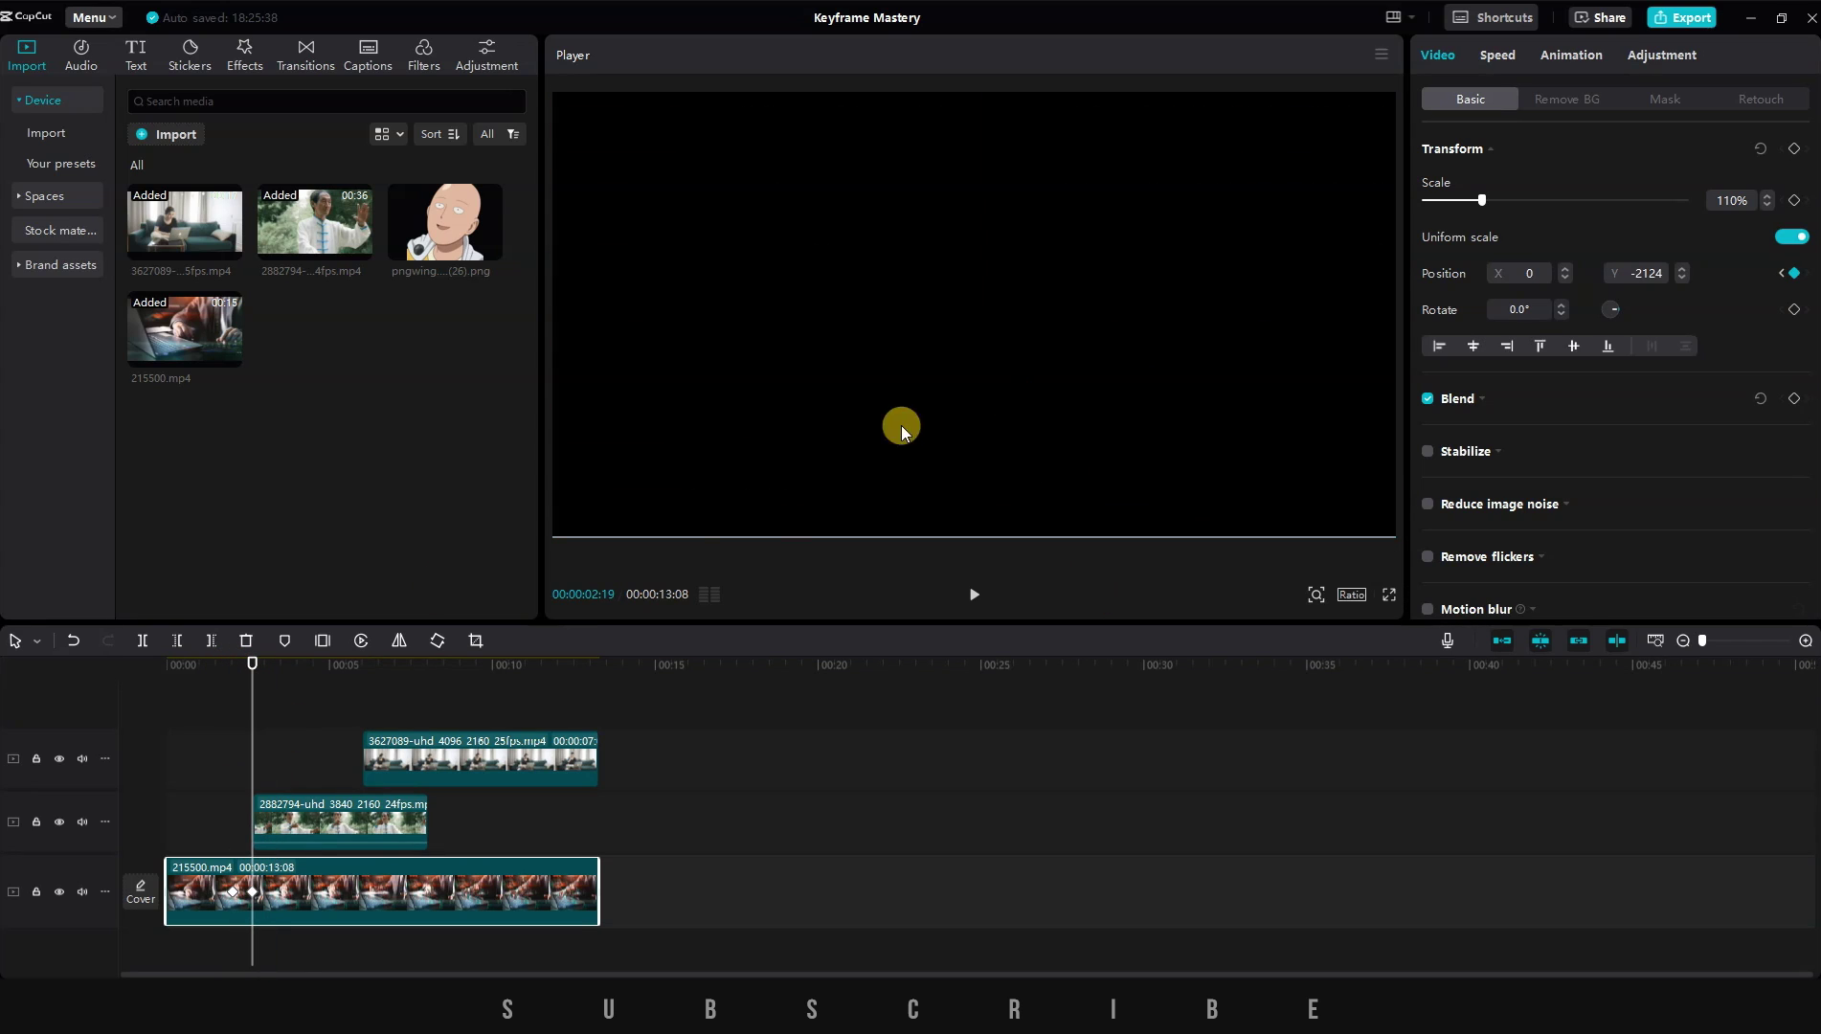
Keyframe the tai chi clip at 106% scale to slide from above the frame at 00:00:02:20 to the centre at 00:00:03:09, and play it
{"action": "left_click", "coordinate": [255, 723]}
{"action": "left_click", "coordinate": [263, 818]}
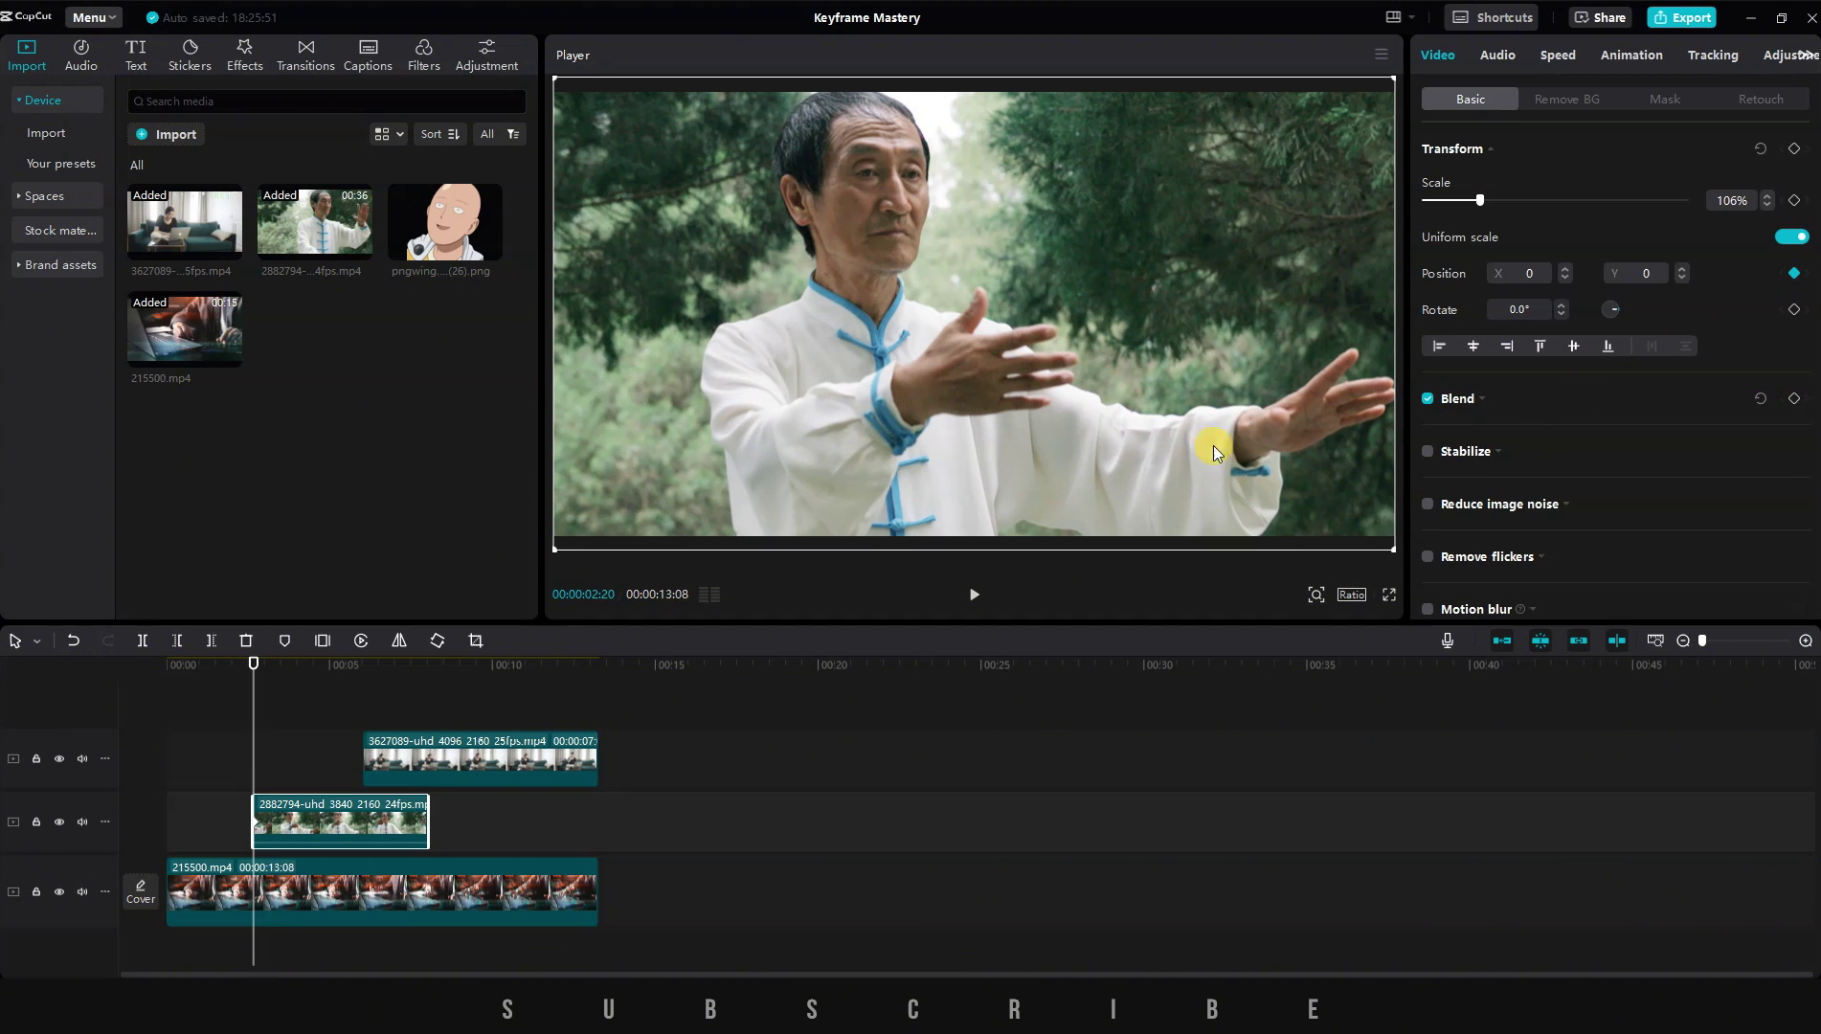
{"action": "left_click_drag", "start_coordinate": [1214, 446], "coordinate": [1109, 81]}
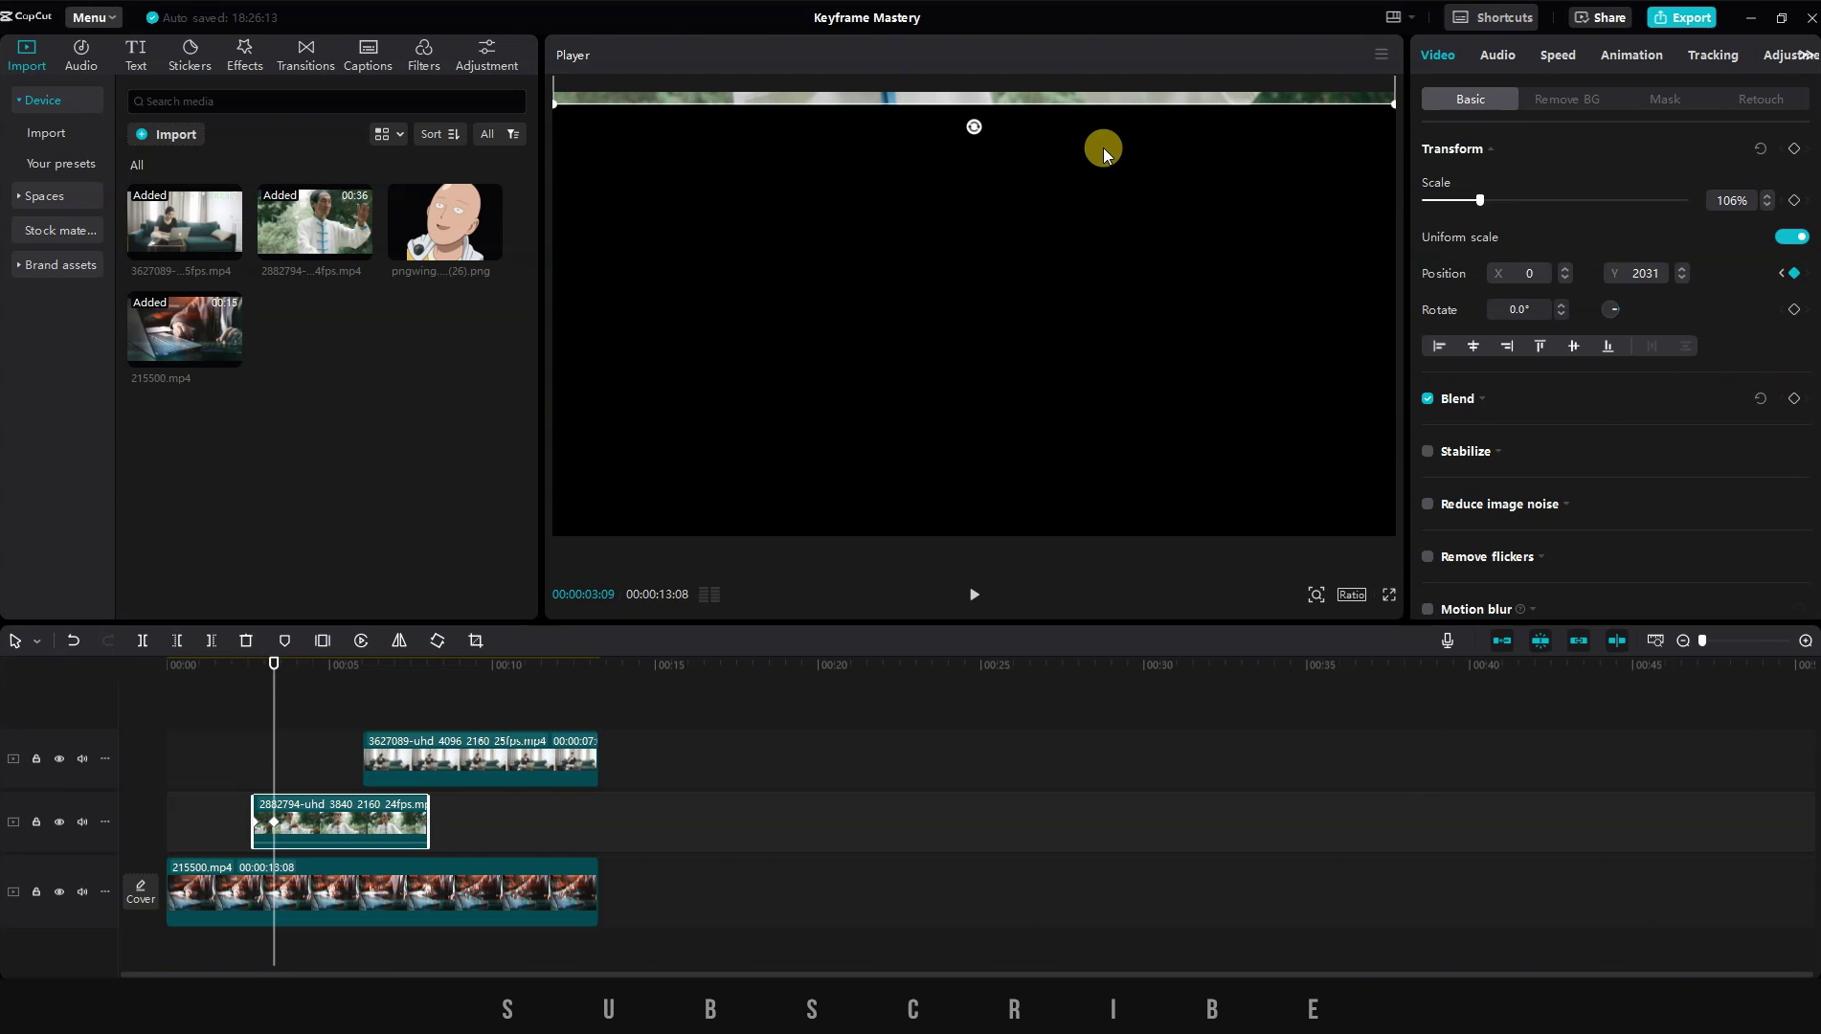
{"action": "left_click_drag", "start_coordinate": [964, 96], "coordinate": [1010, 334]}
{"action": "left_click", "coordinate": [195, 713]}
{"action": "key", "text": "space"}
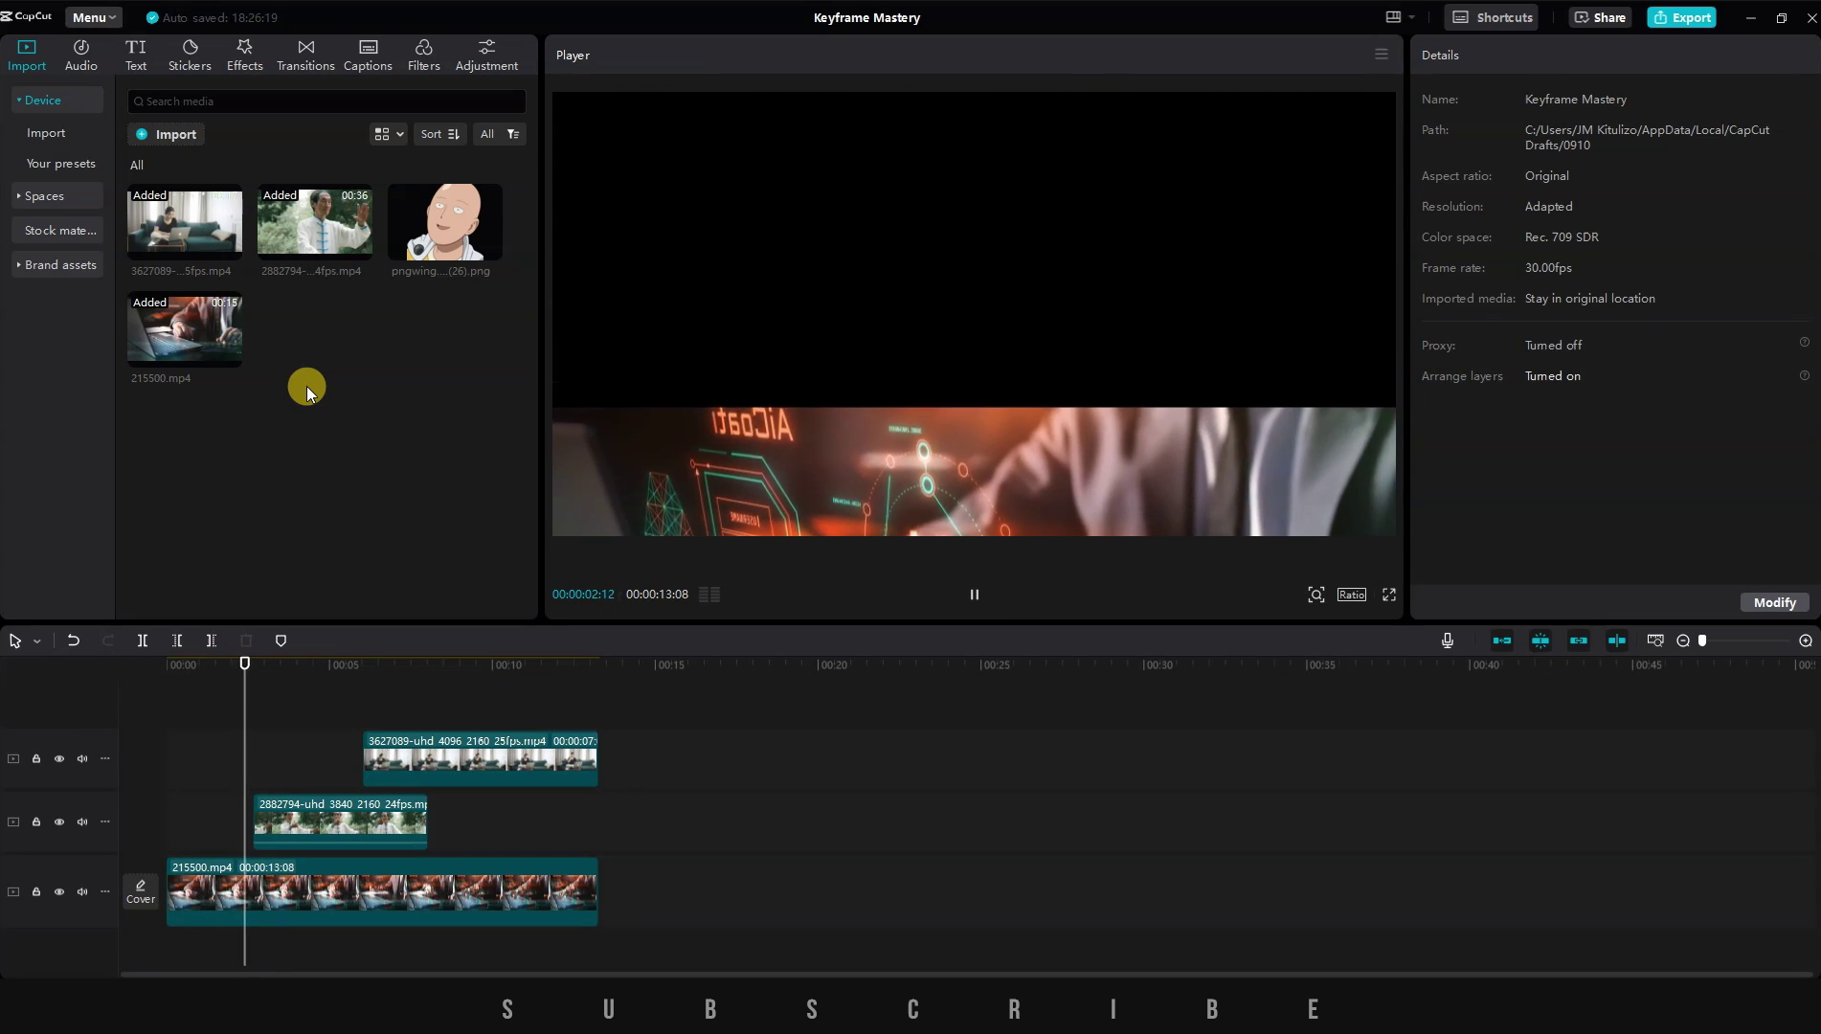
{"action": "key", "text": "space"}
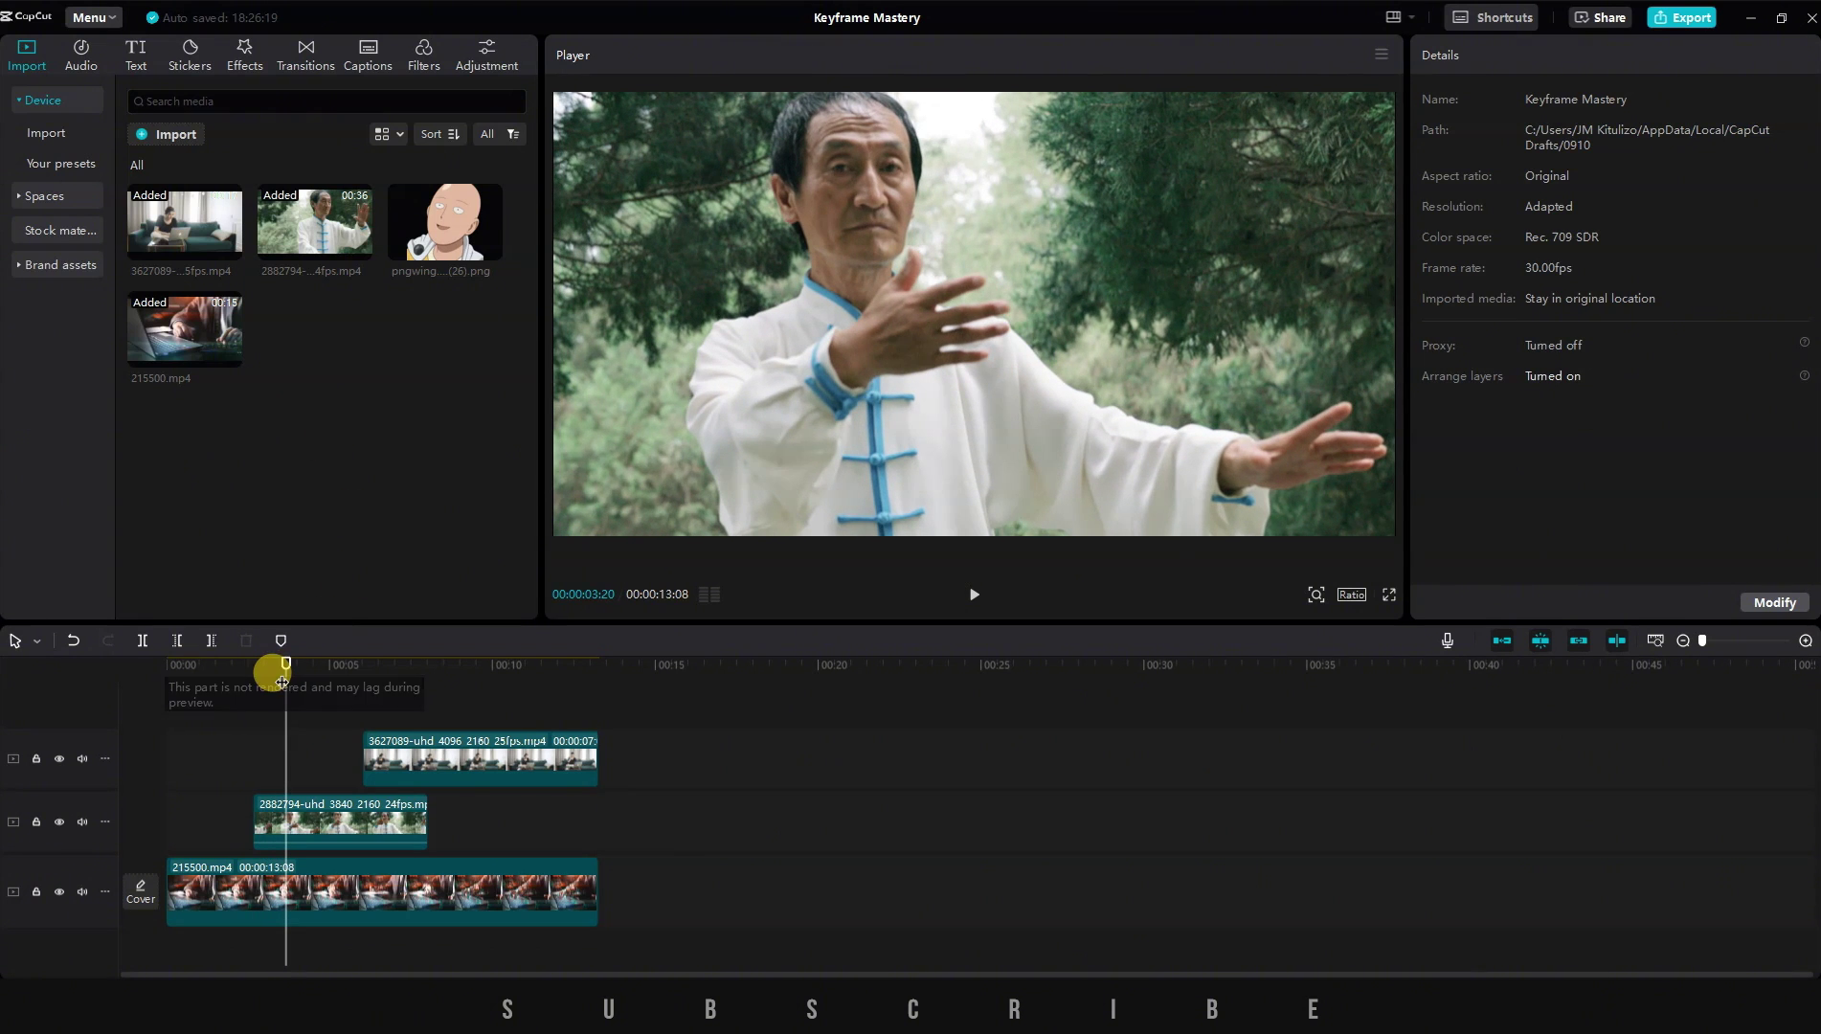
Extend the tai chi clip's start to about 00:00:02:05, shift its position keyframes earlier to overlap the first slide, and play the transition
{"action": "left_click_drag", "start_coordinate": [283, 670], "coordinate": [237, 669]}
{"action": "left_click_drag", "start_coordinate": [255, 814], "coordinate": [235, 811]}
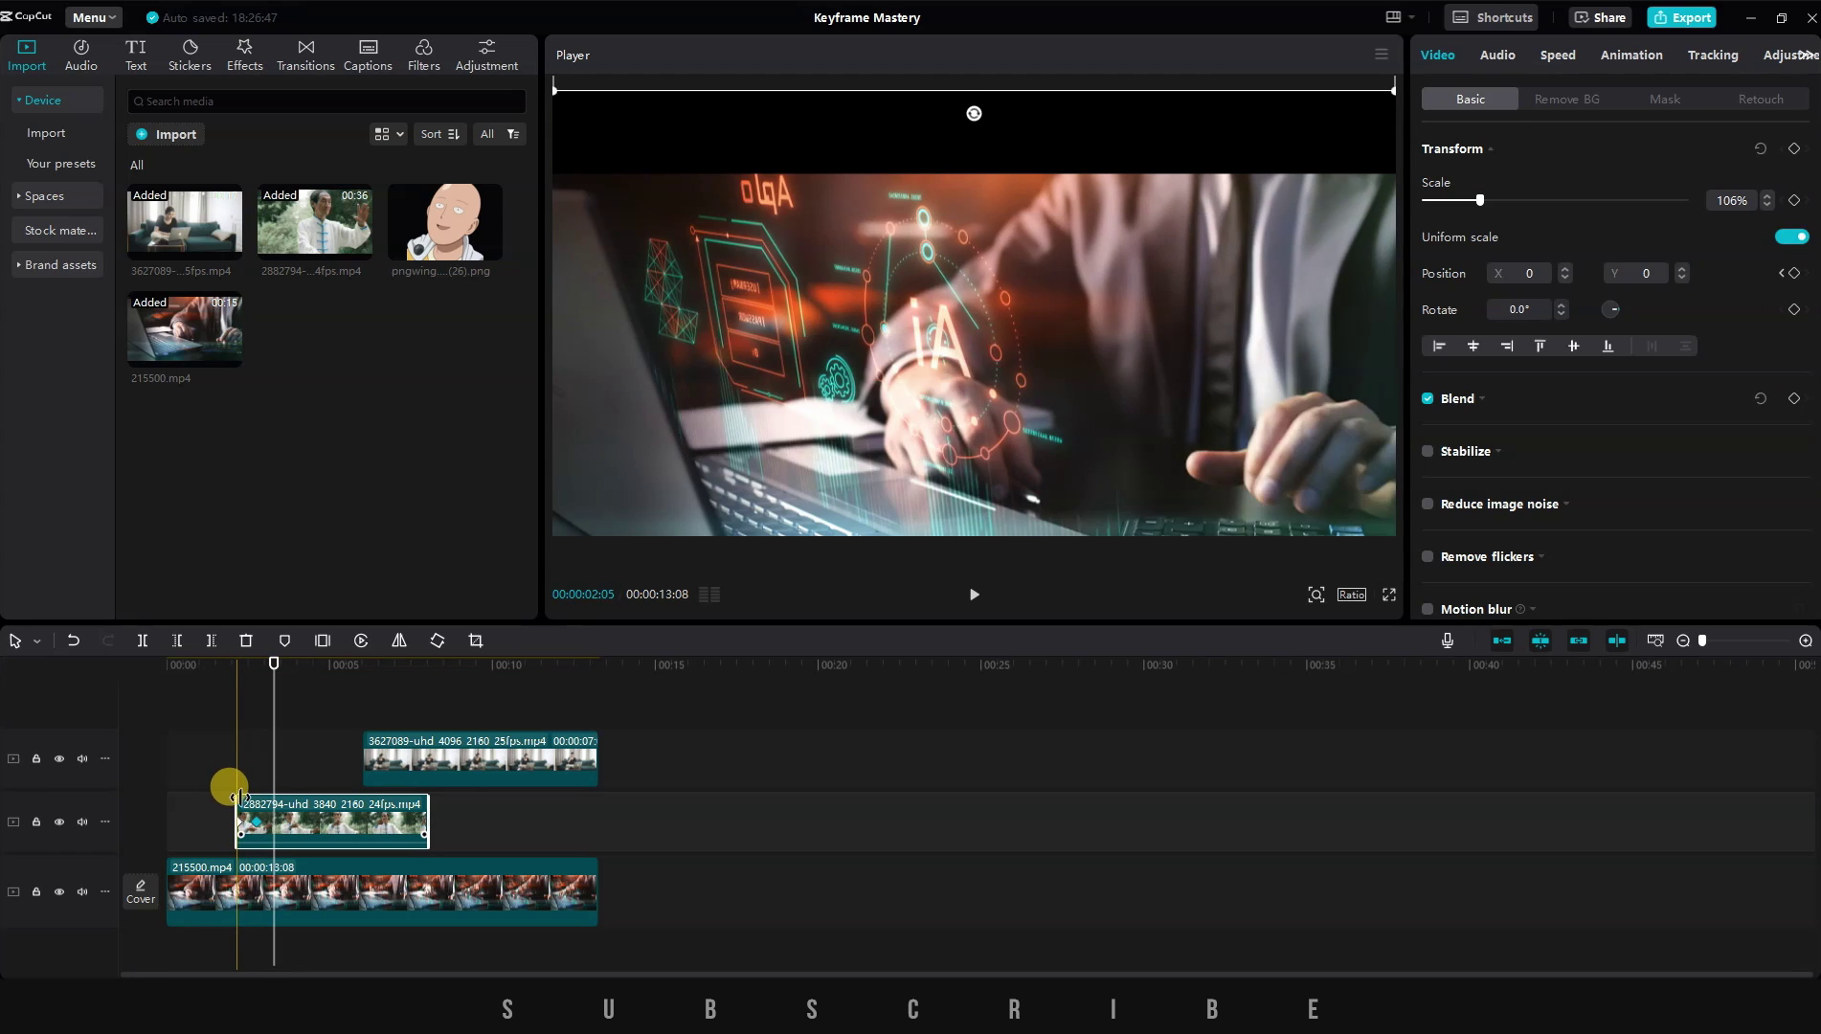
{"action": "mouse_move", "coordinate": [254, 806]}
{"action": "left_mouse_down"}
{"action": "mouse_move", "coordinate": [223, 802]}
{"action": "mouse_move", "coordinate": [223, 781]}
{"action": "mouse_move", "coordinate": [244, 773]}
{"action": "mouse_move", "coordinate": [240, 829]}
{"action": "left_mouse_up"}
{"action": "left_click", "coordinate": [289, 498]}
{"action": "key", "text": "space"}
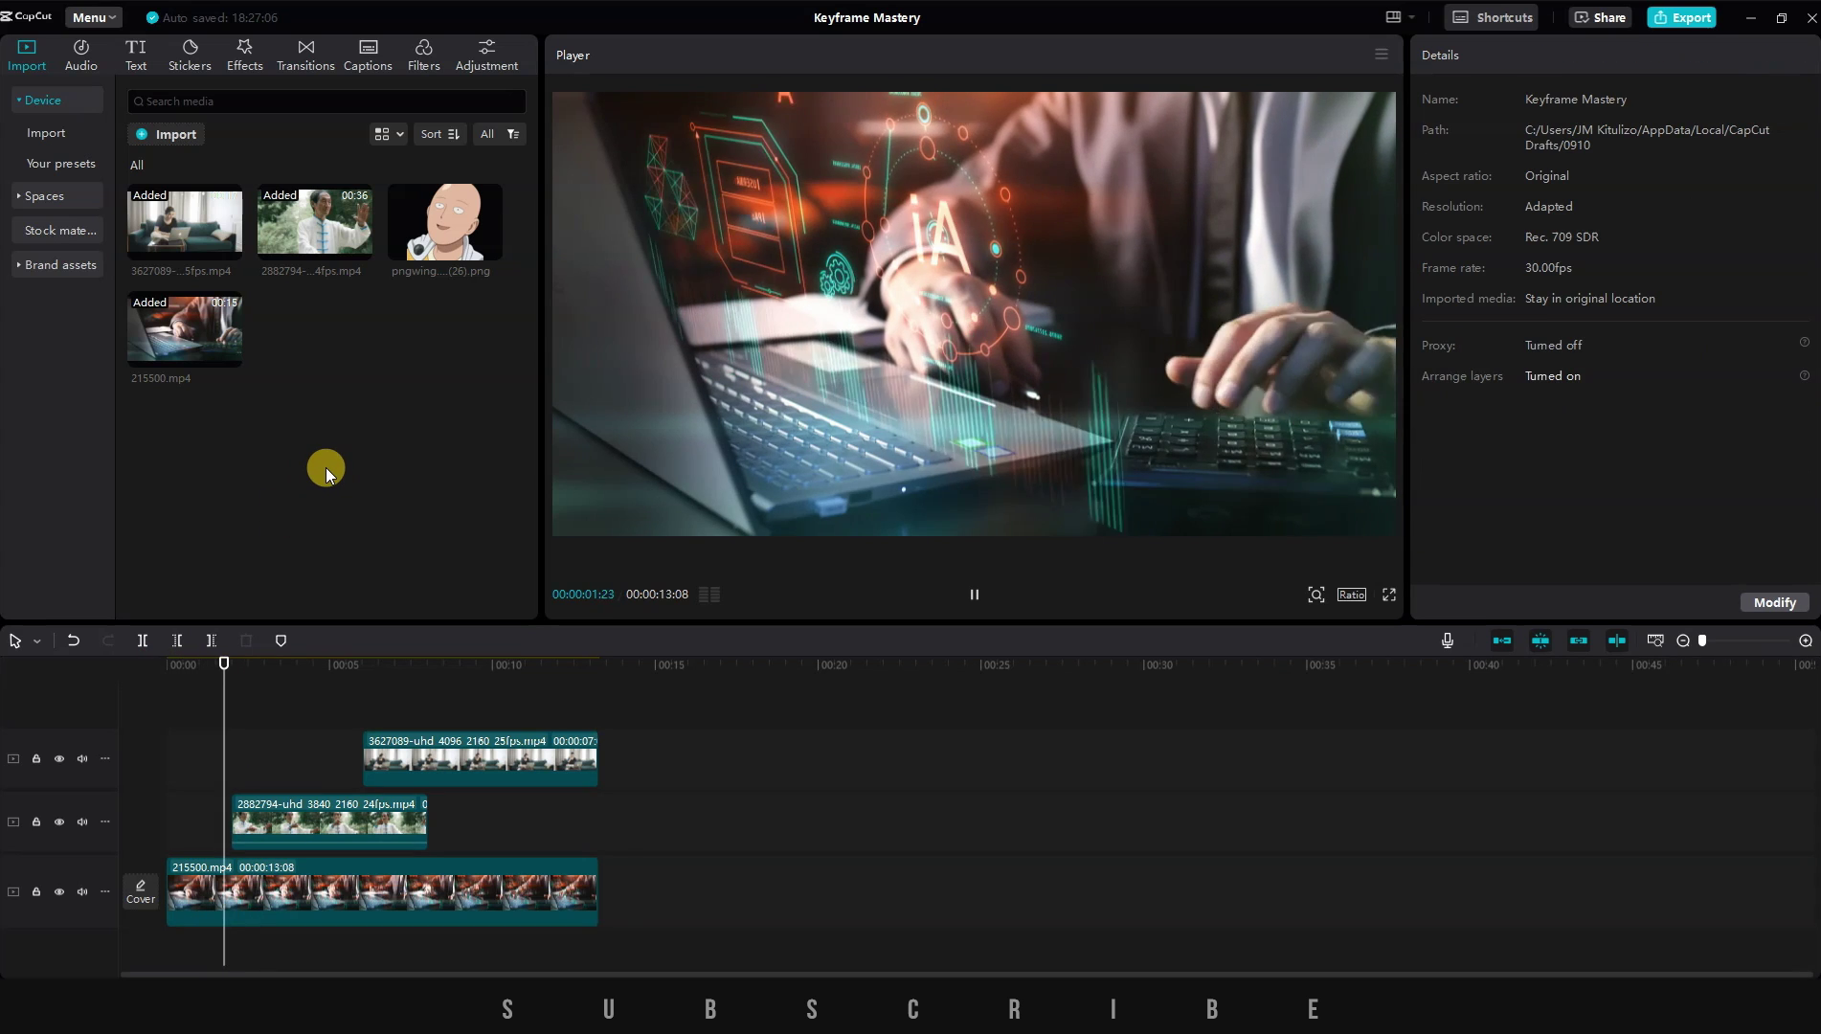
{"action": "left_click", "coordinate": [678, 385]}
{"action": "key", "text": "space"}
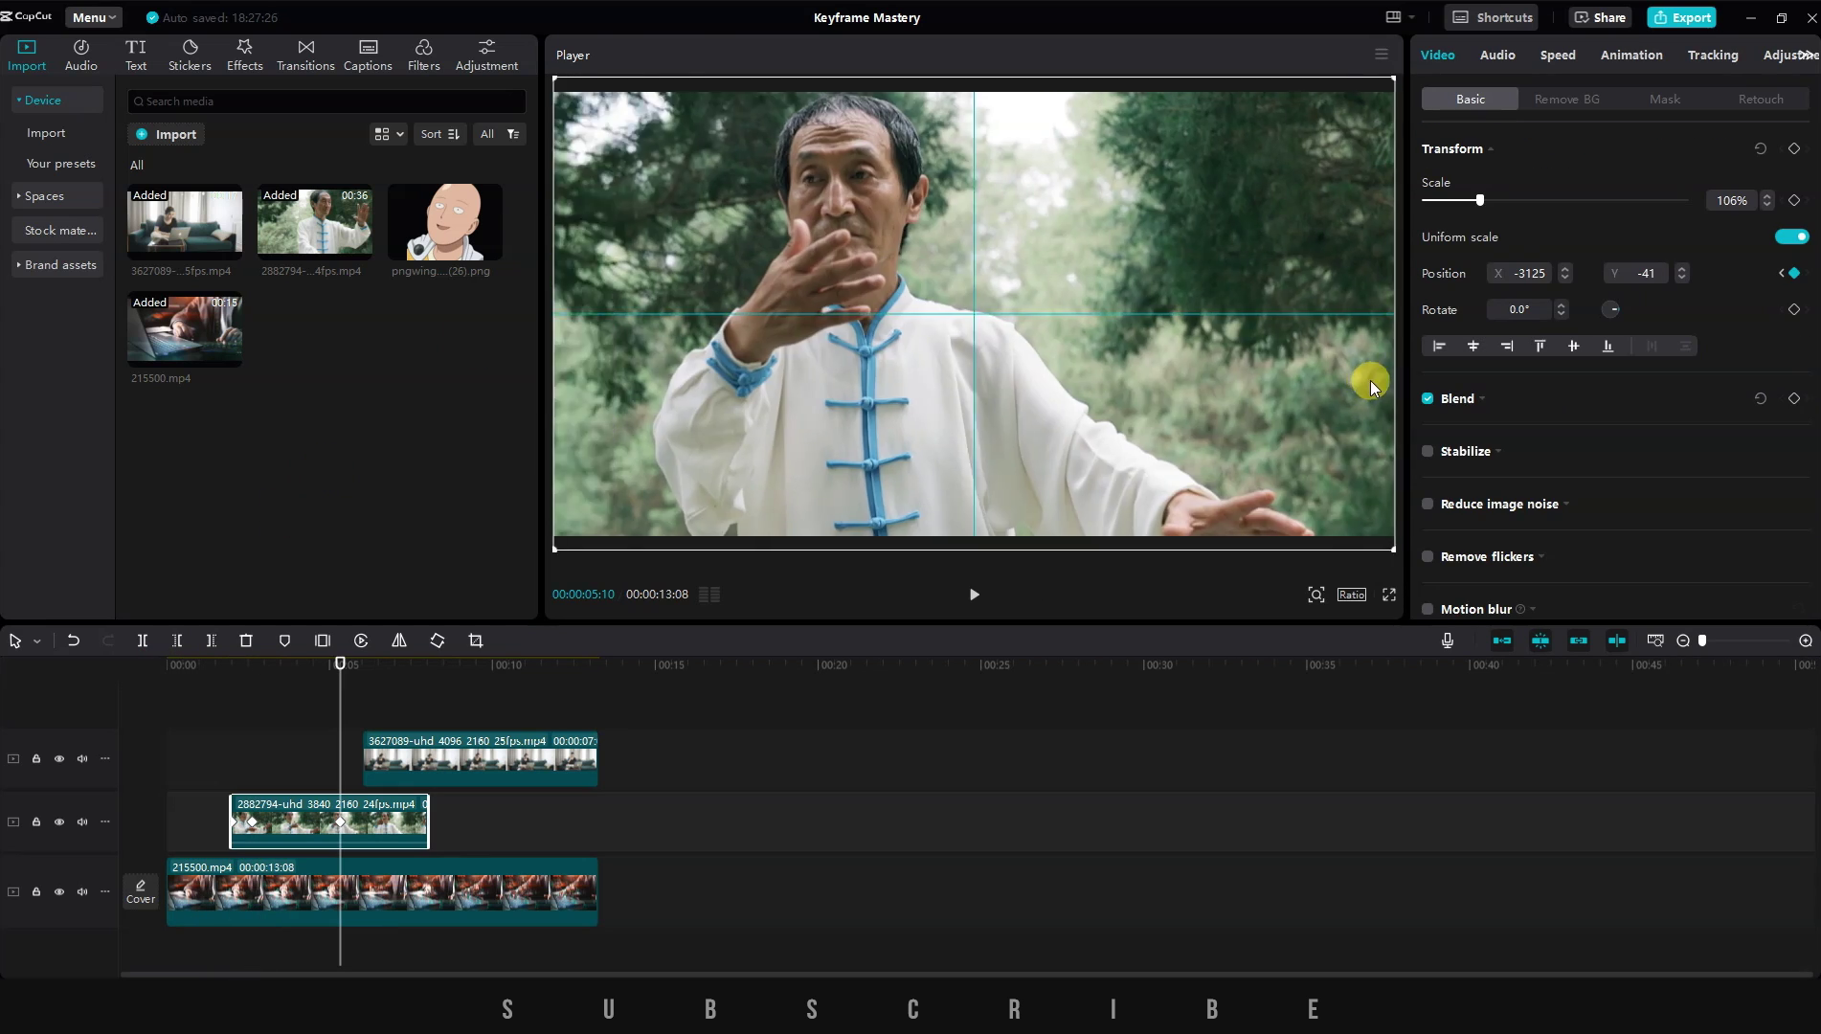
Start the 3627089 clip at about 00:00:05:11, position it beside the tai chi clip at X 3507, Y 24, and play from the start
{"action": "left_click_drag", "start_coordinate": [478, 760], "coordinate": [455, 759]}
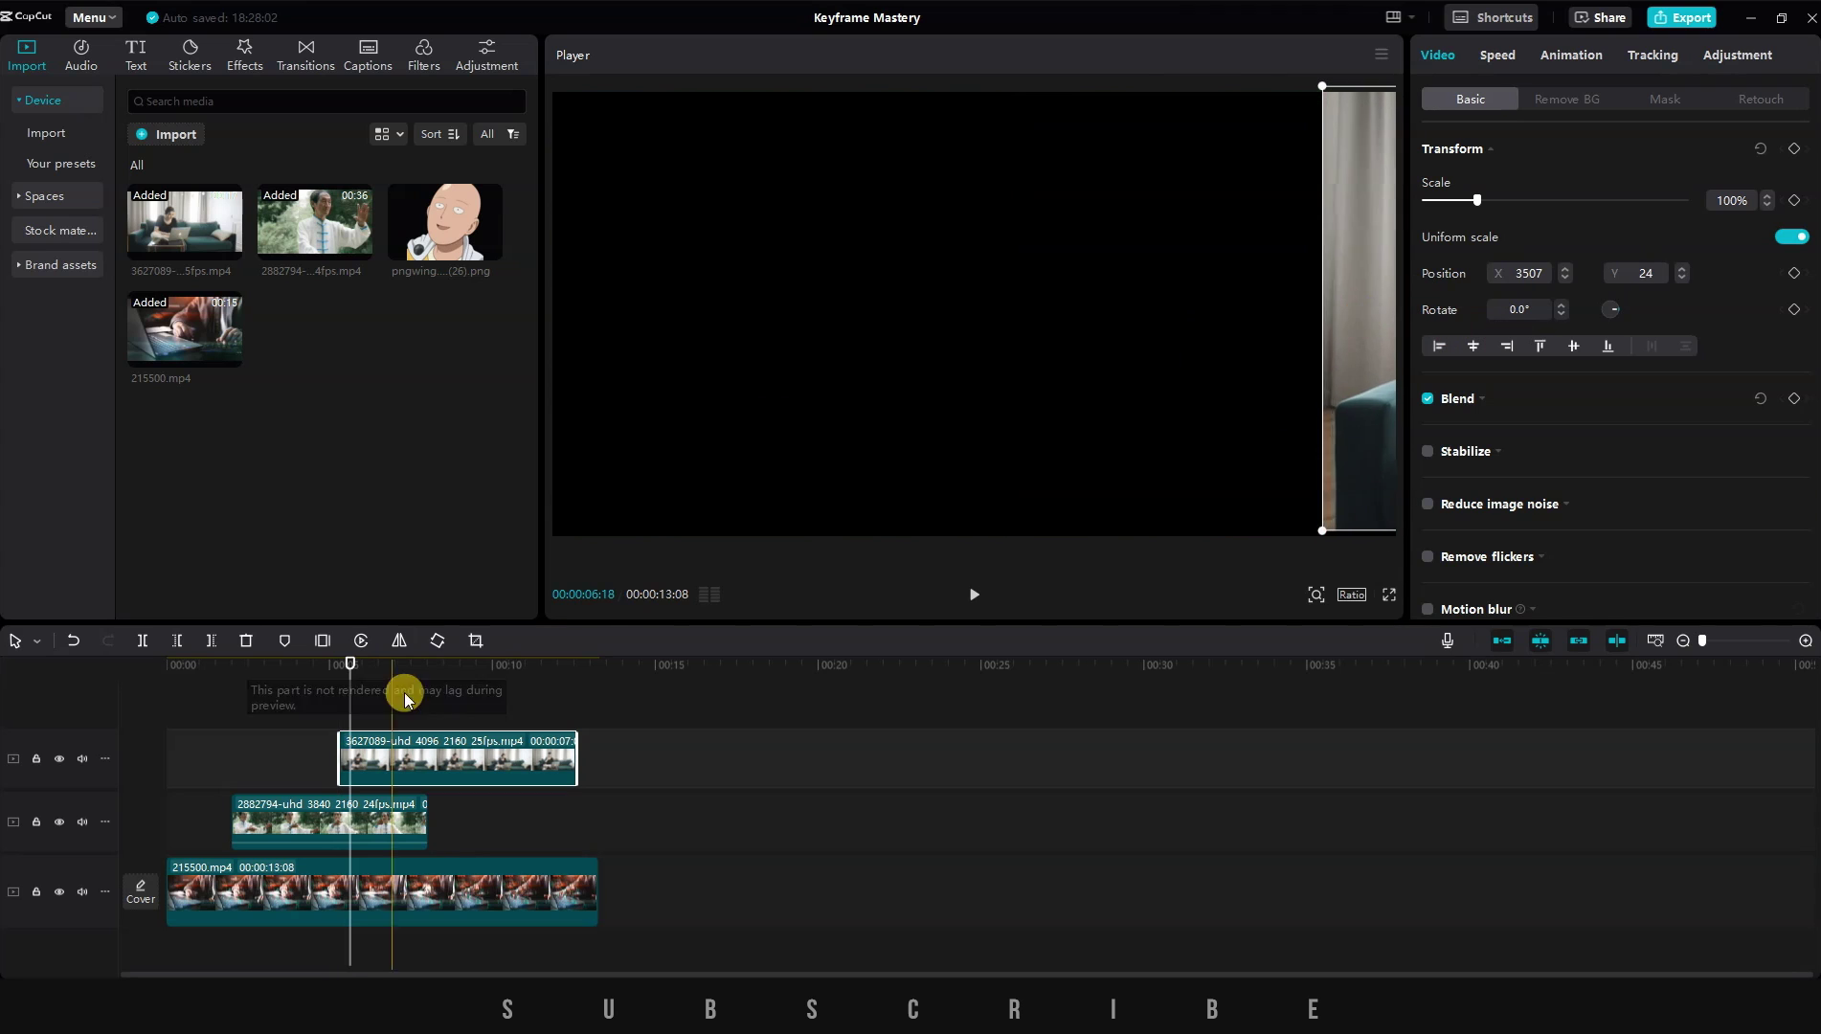
{"action": "left_click_drag", "start_coordinate": [1309, 350], "coordinate": [1354, 300]}
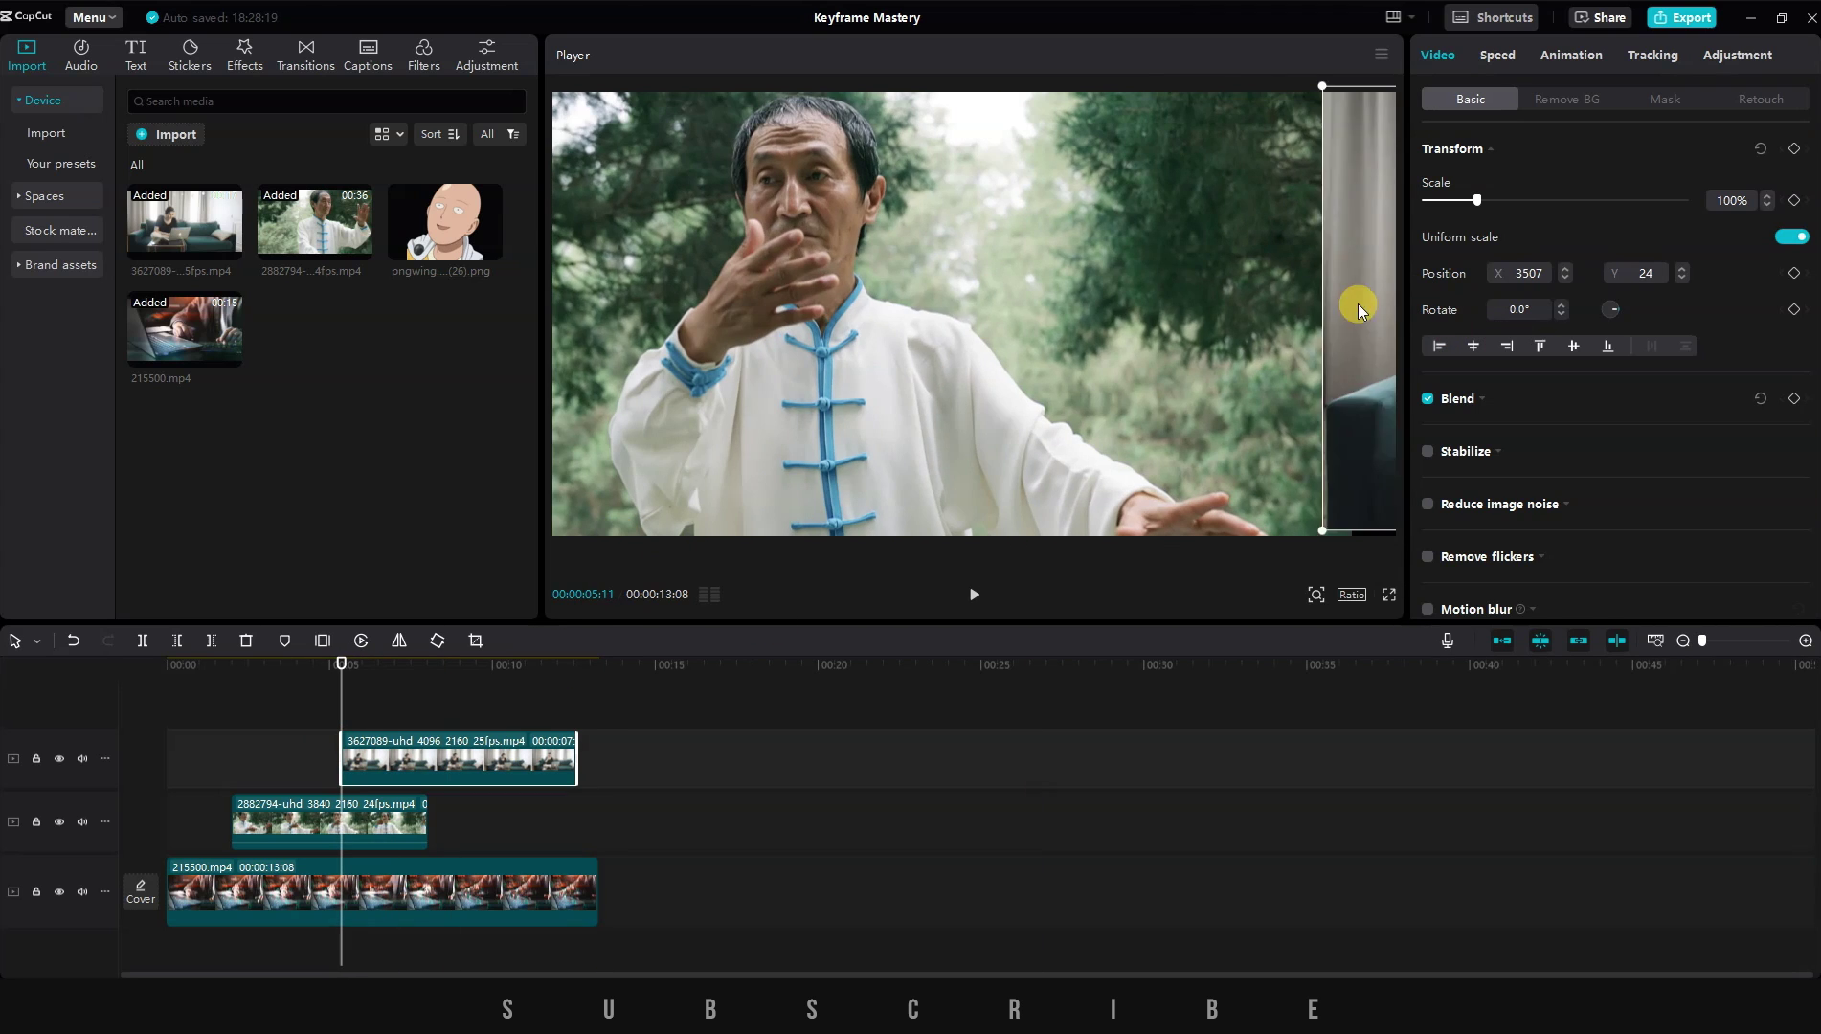
{"action": "left_click", "coordinate": [1089, 353]}
{"action": "key", "text": "Home"}
{"action": "key", "text": "space"}
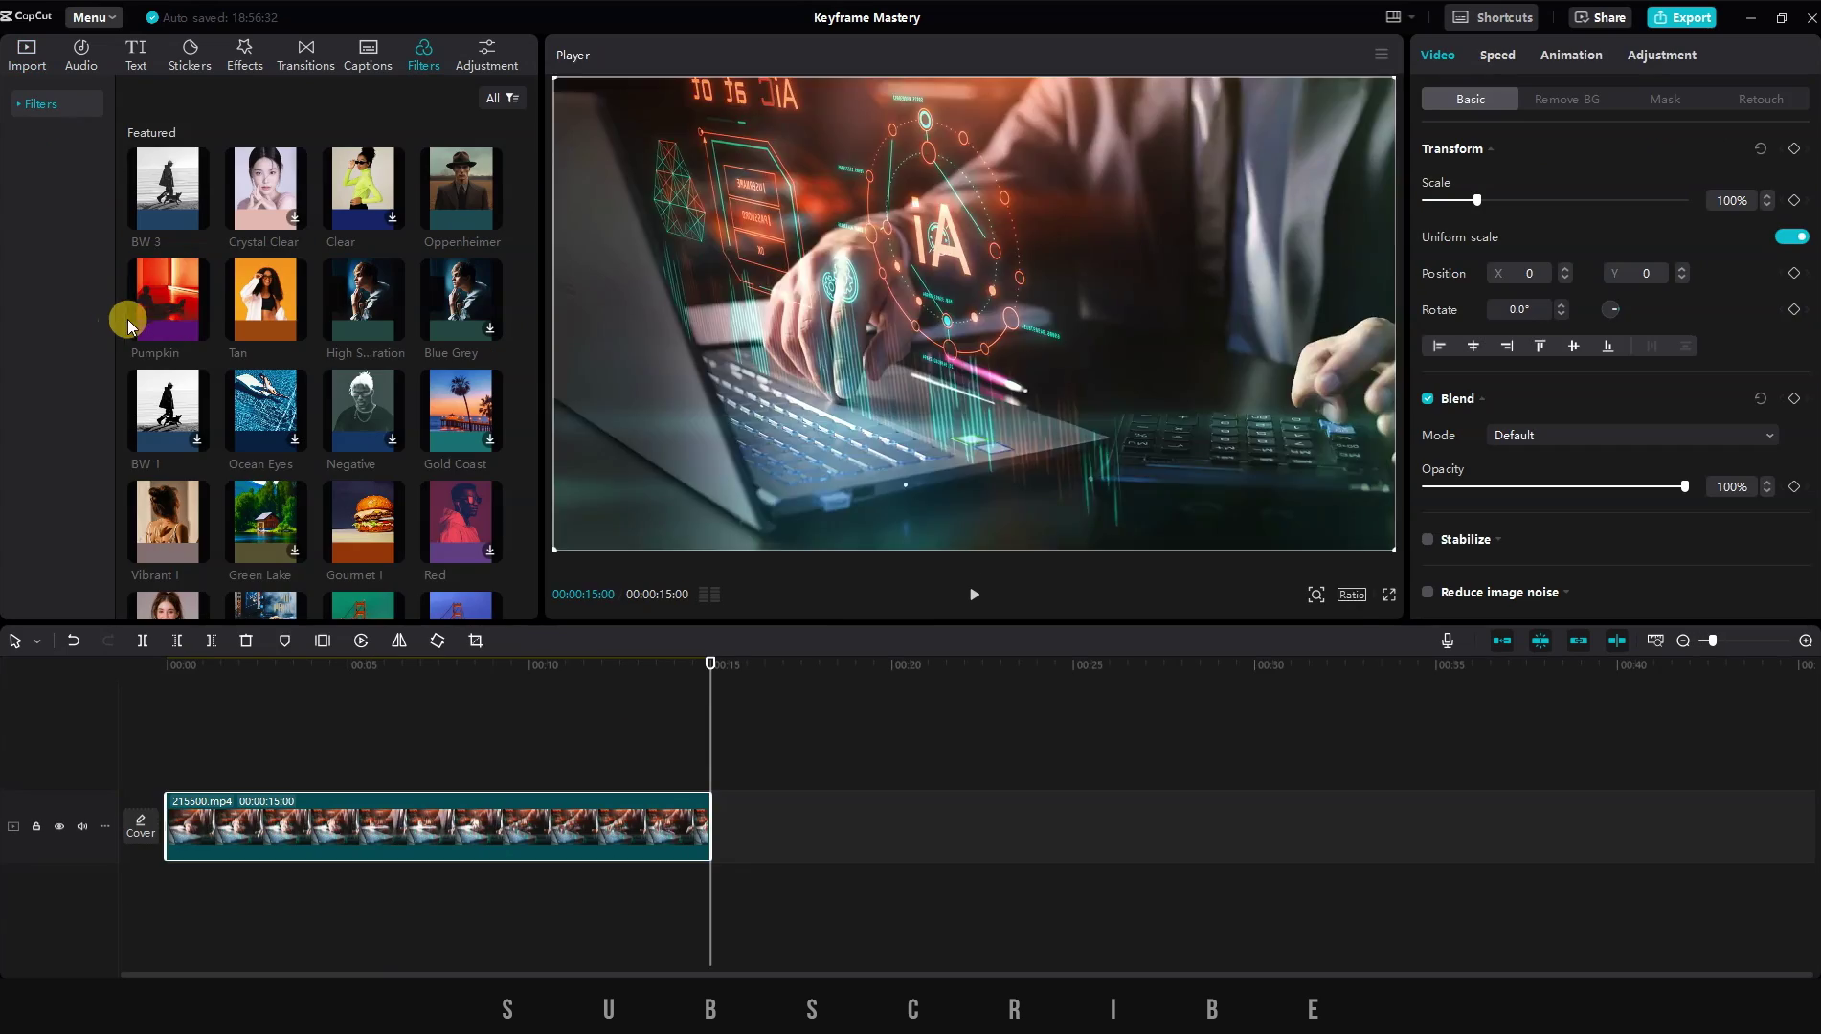
Add the Pumpkin filter above the 215500.mp4 clip and stretch it to about the ten-second mark
{"action": "left_click_drag", "start_coordinate": [163, 297], "coordinate": [175, 566]}
{"action": "left_click_drag", "start_coordinate": [239, 694], "coordinate": [244, 691]}
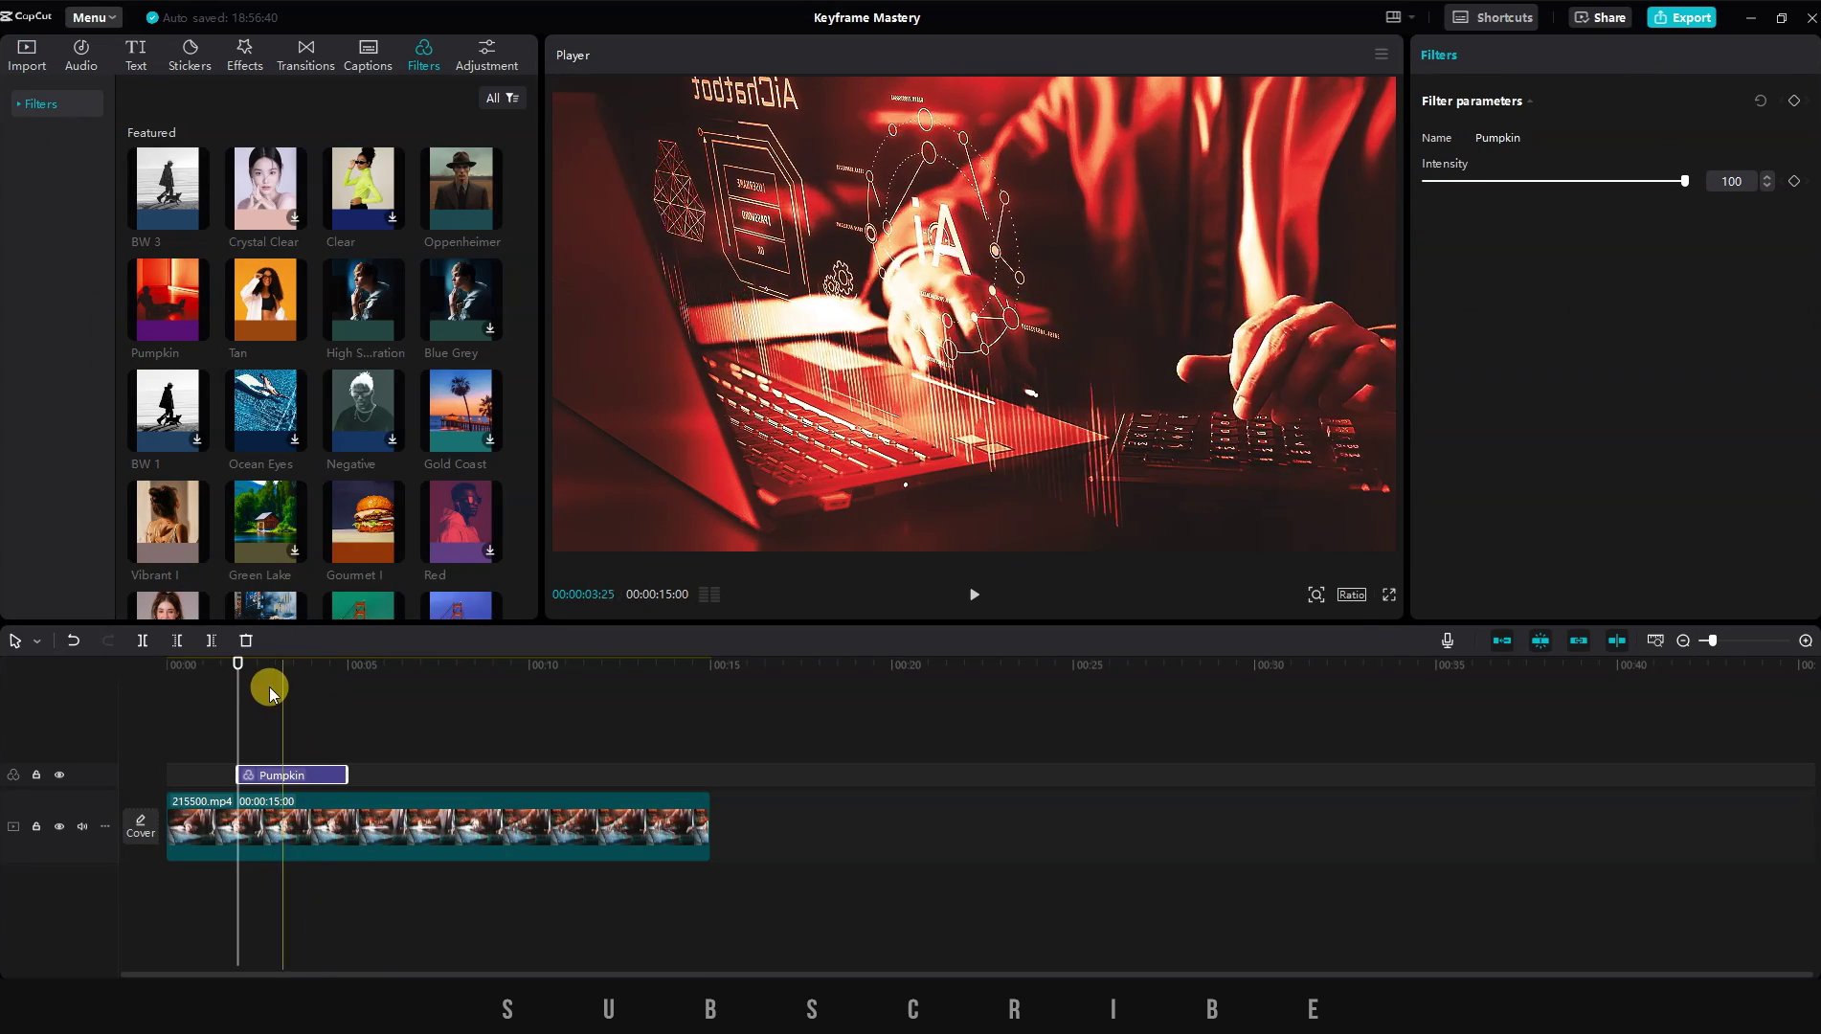
{"action": "left_click_drag", "start_coordinate": [335, 773], "coordinate": [529, 762]}
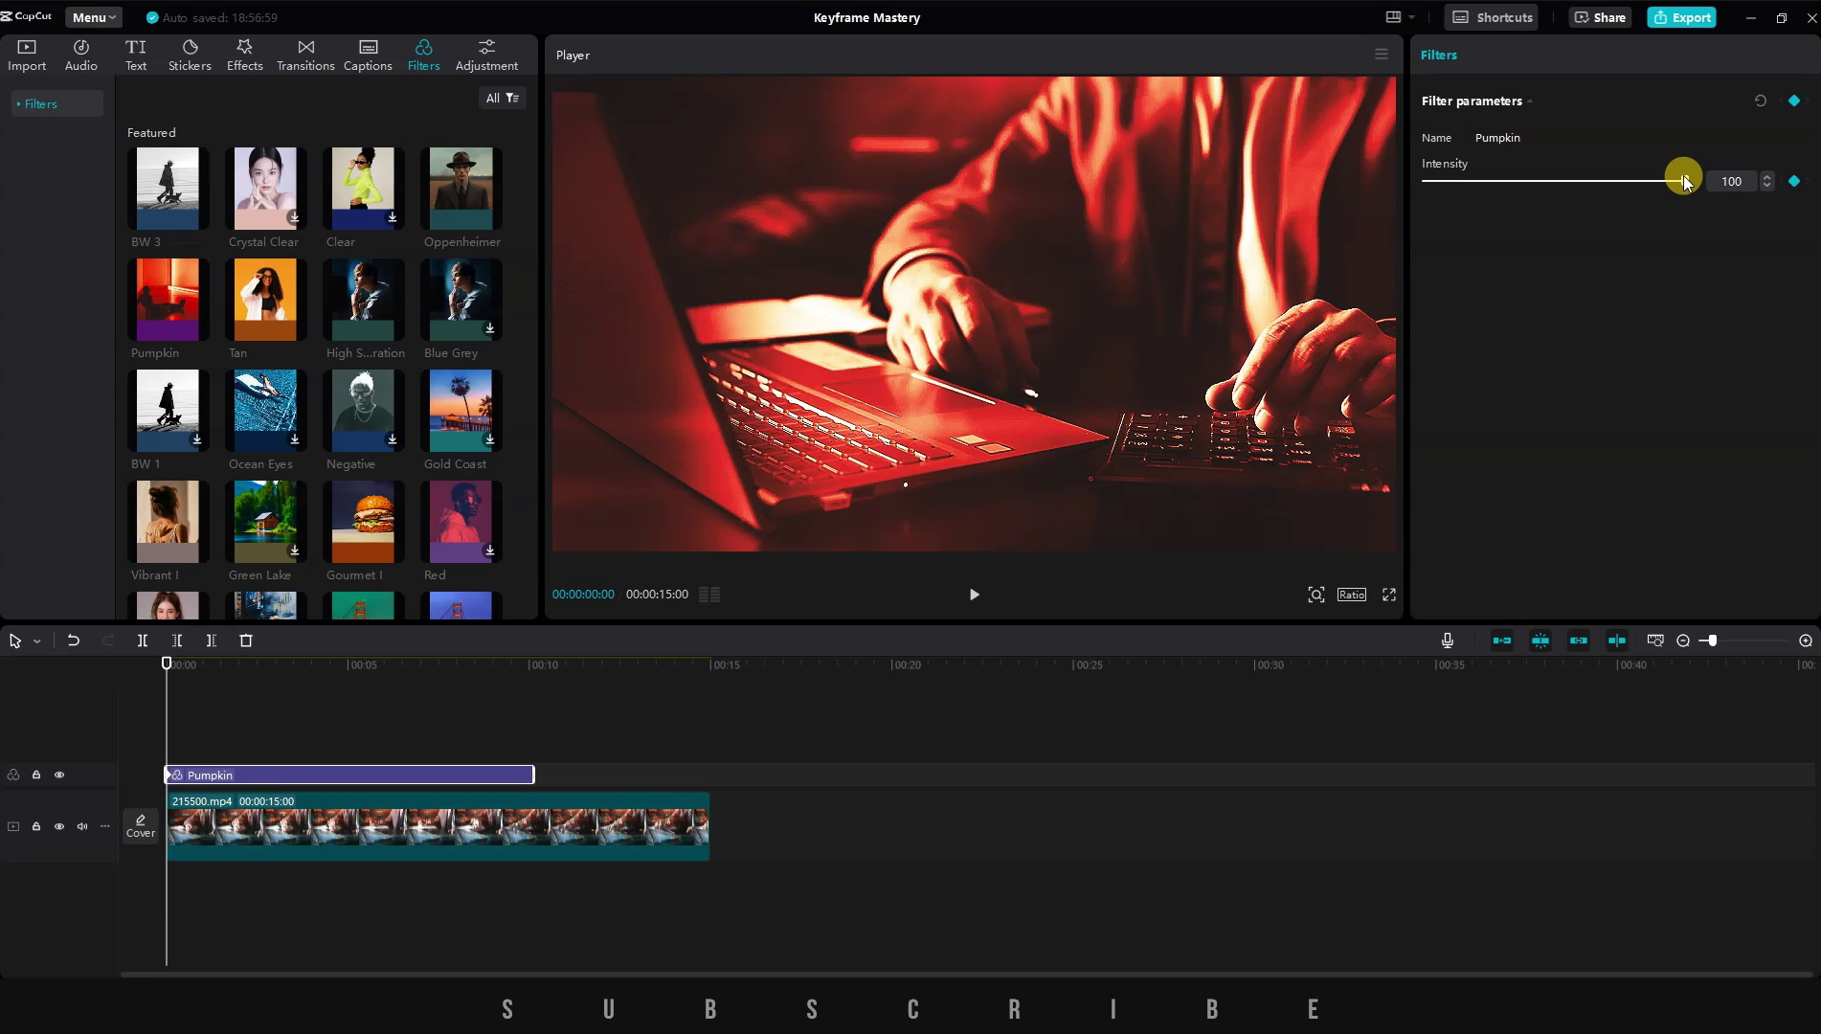
Keyframe the Pumpkin filter's intensity at 0 at 00:00:00:00 and again at 00:00:03:04
{"action": "left_click_drag", "start_coordinate": [1684, 181], "coordinate": [1500, 181]}
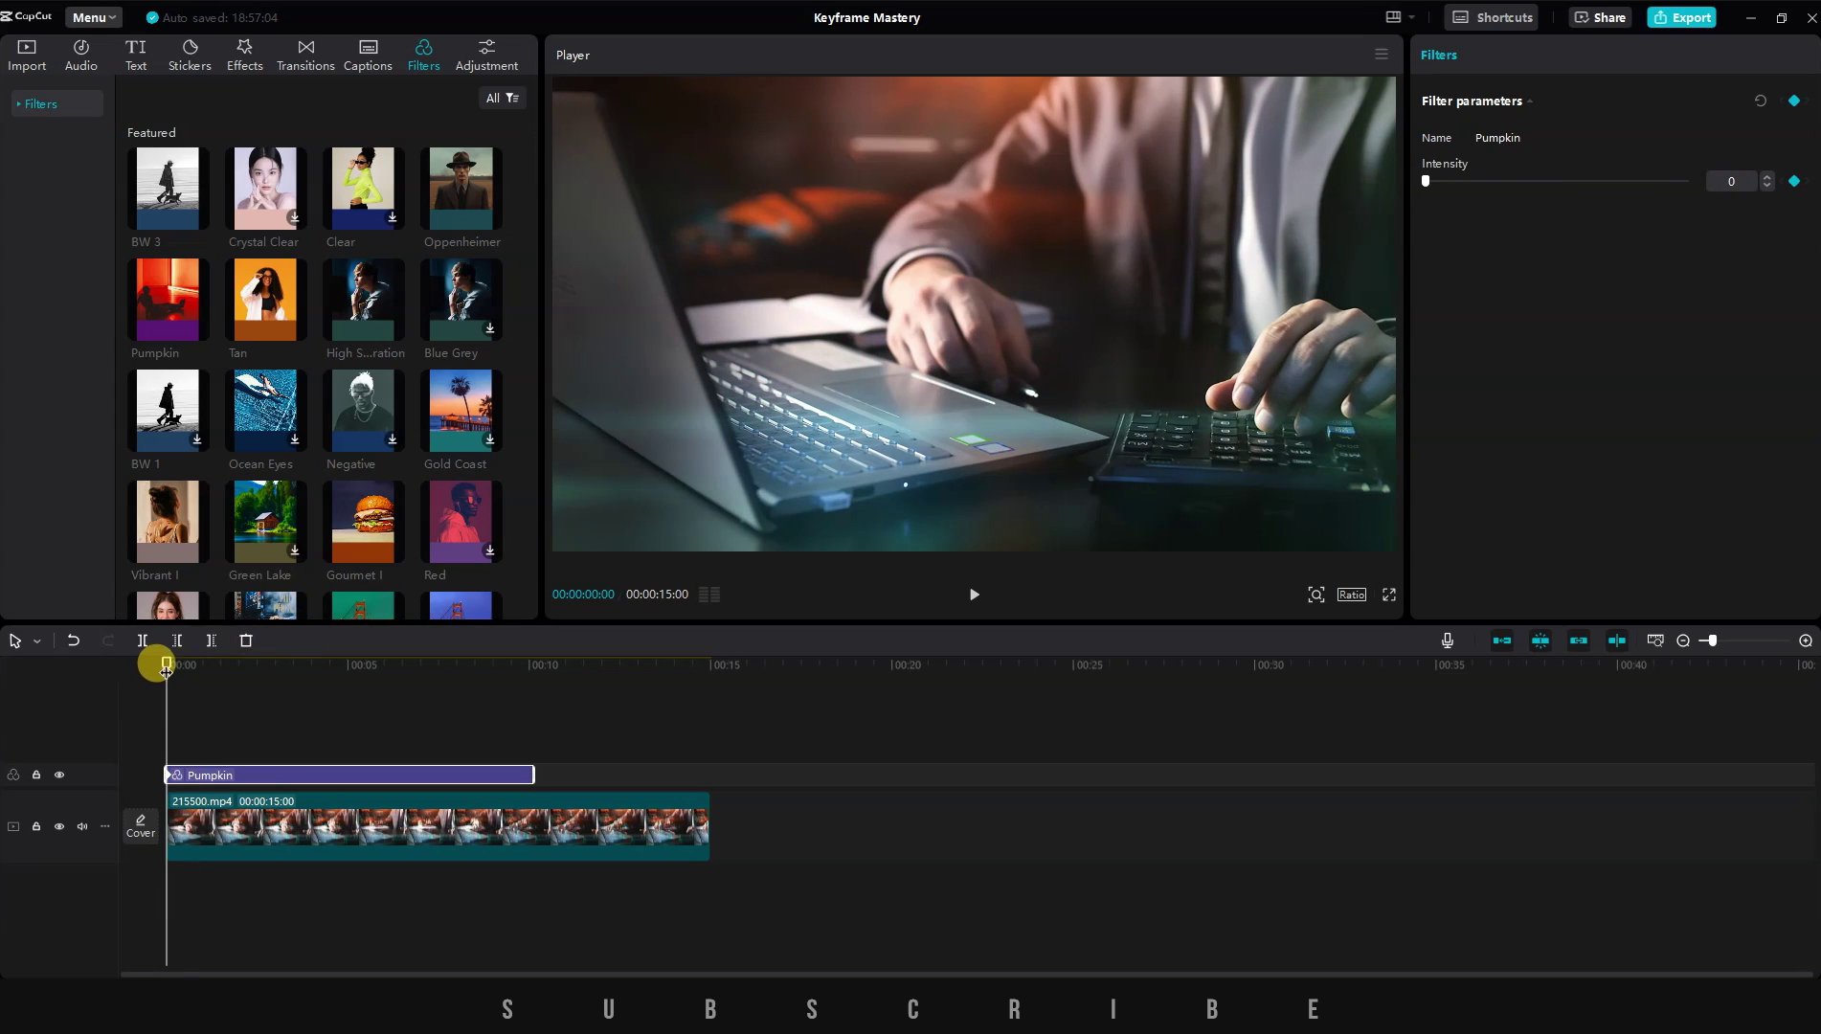
{"action": "left_click_drag", "start_coordinate": [167, 666], "coordinate": [271, 673]}
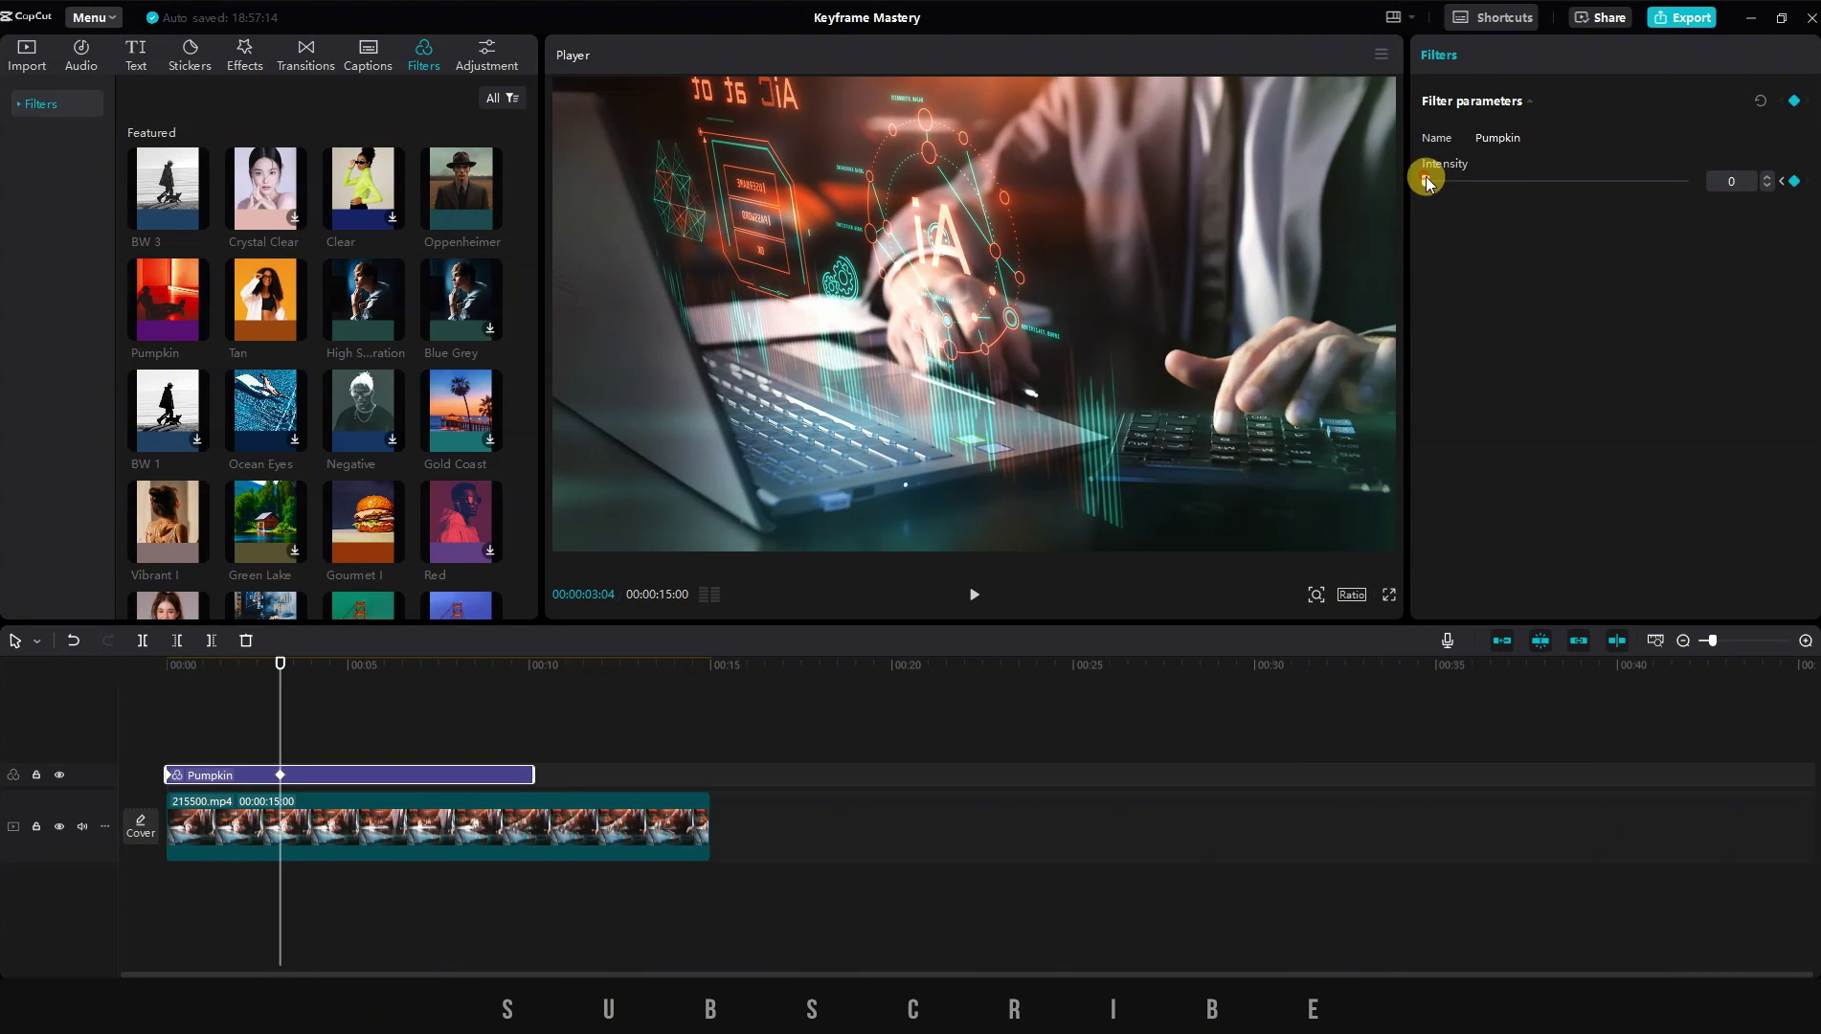
Try a higher Pumpkin intensity on the 00:00:03:04 keyframe, play the fade from the start, and undo the increase
{"action": "left_click_drag", "start_coordinate": [1426, 178], "coordinate": [1549, 186]}
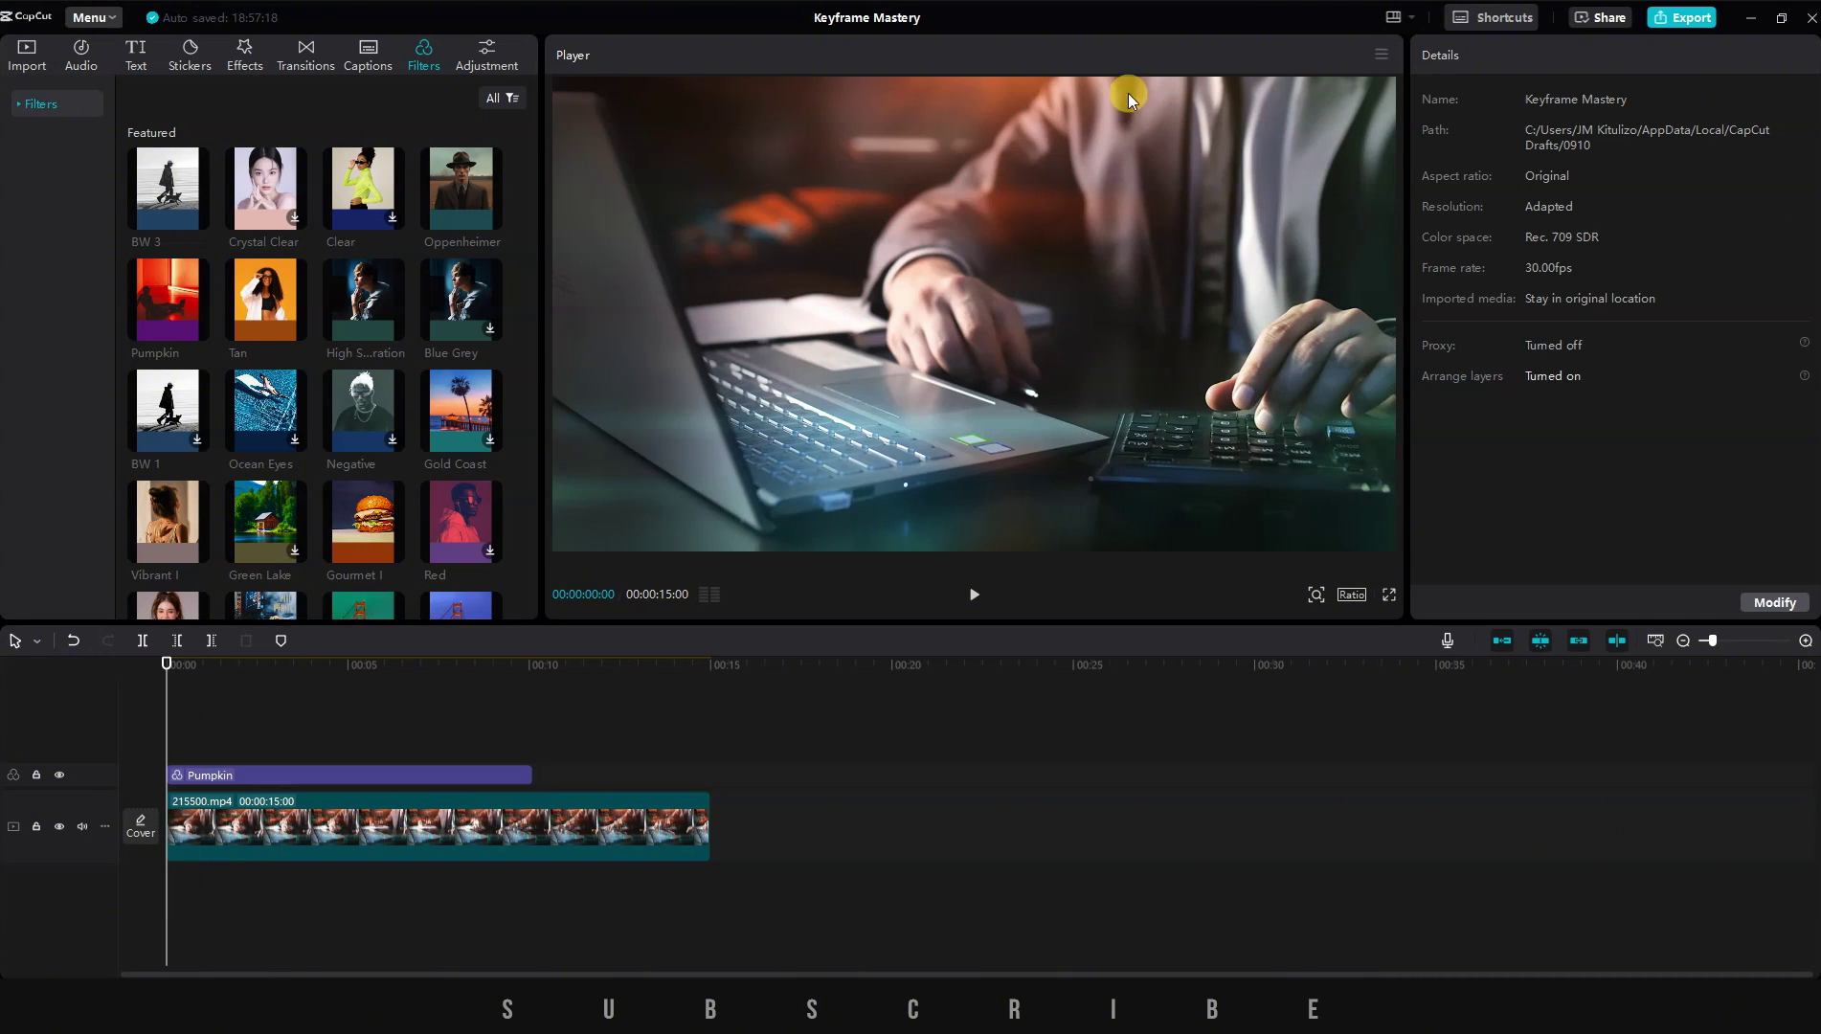
{"action": "key", "text": "space"}
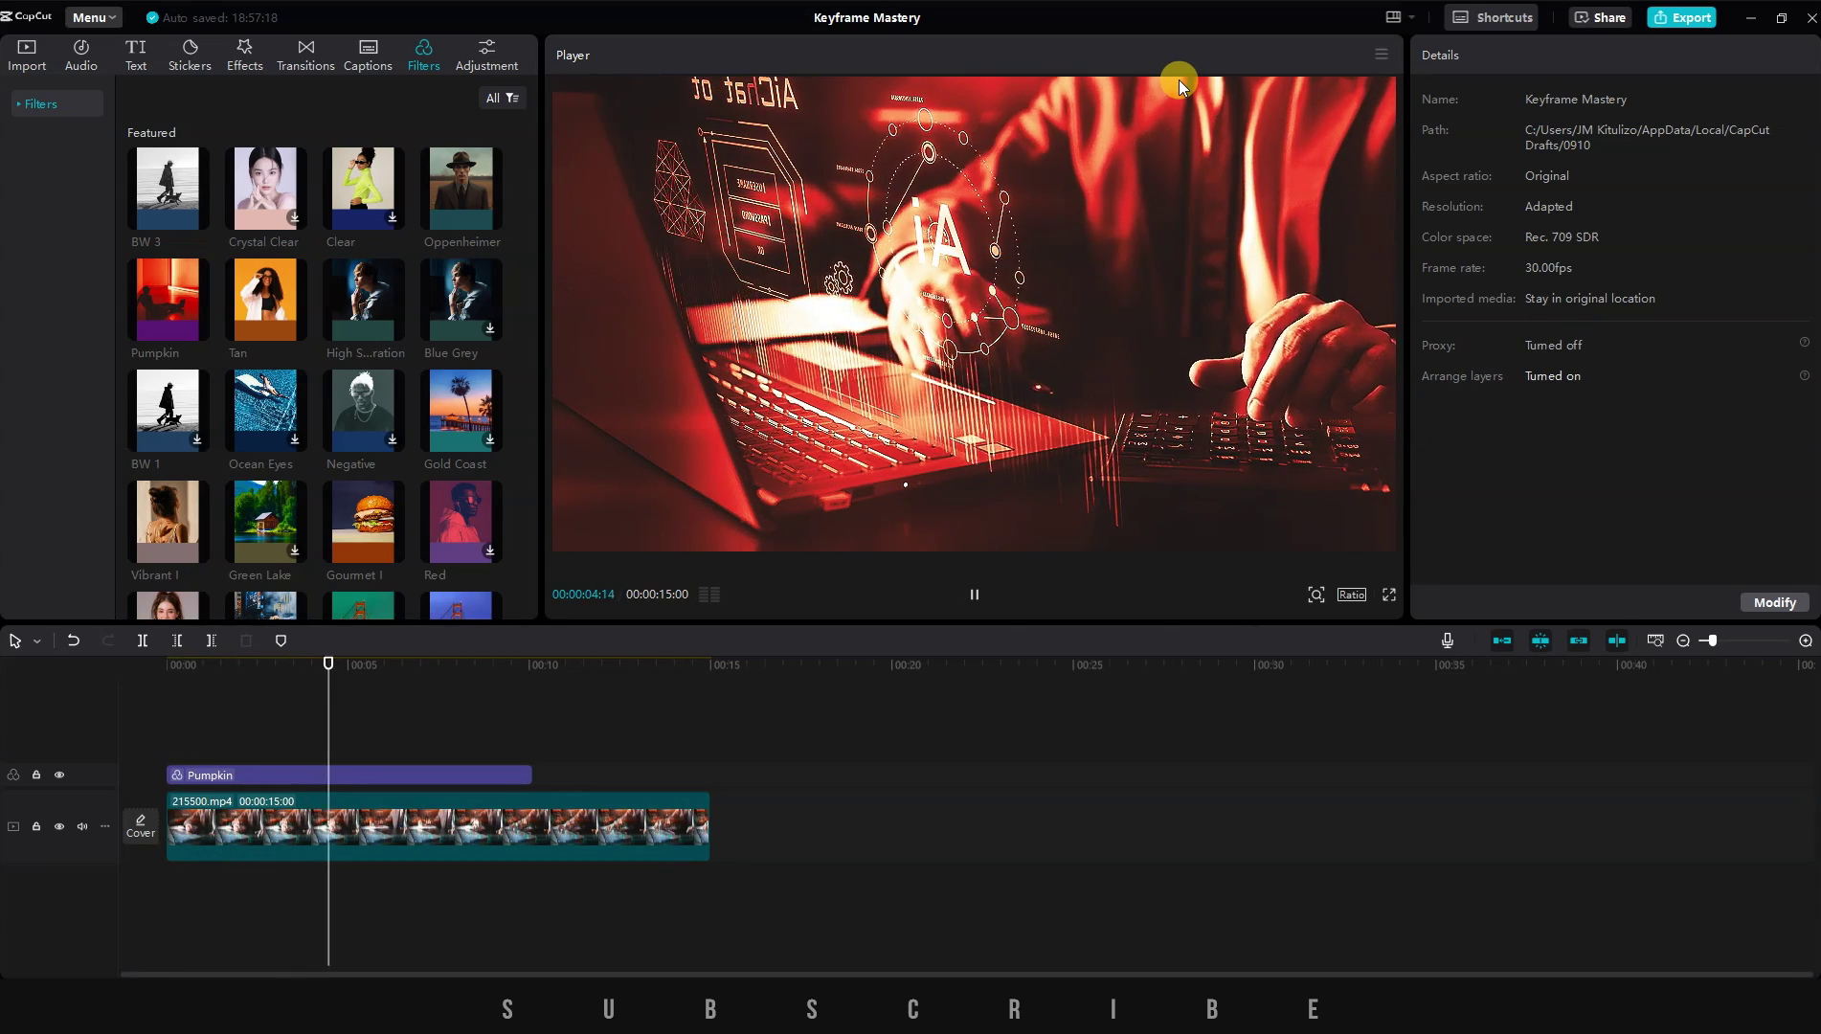
{"action": "key", "text": "space"}
{"action": "key", "text": "ctrl+z"}
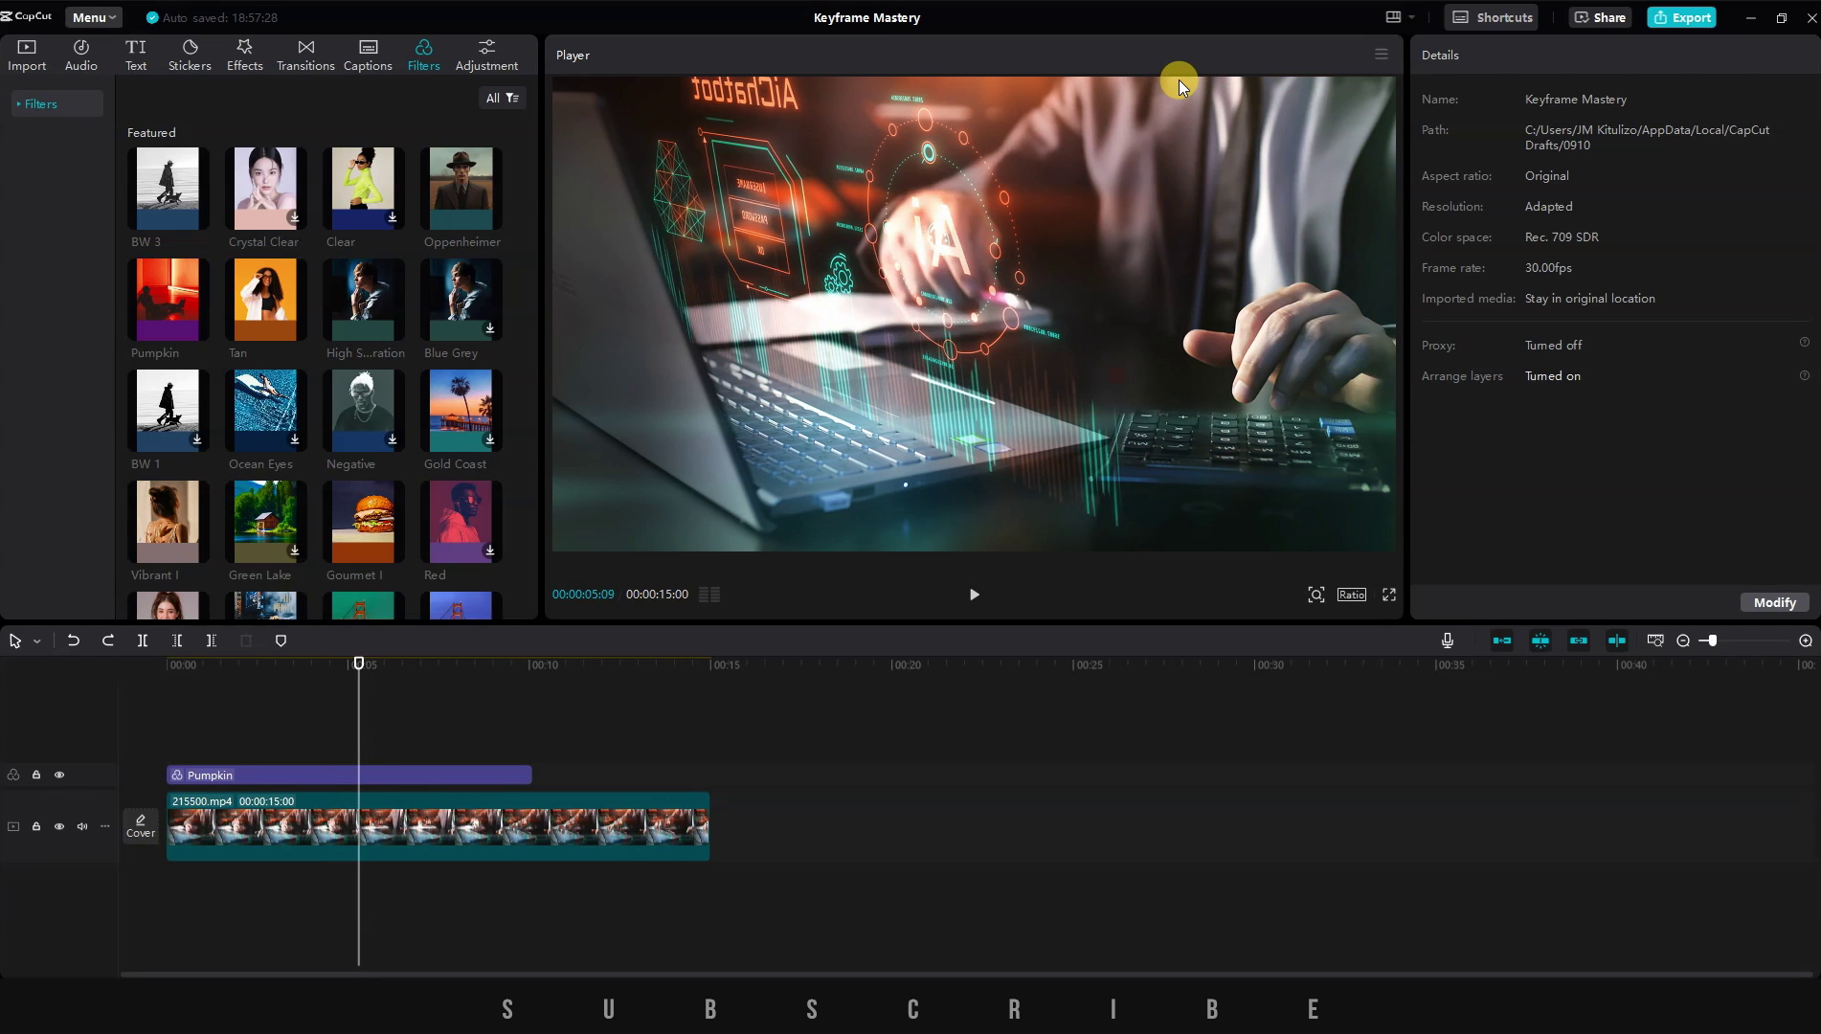
Delay the Pumpkin fade-in by keyframing intensity 0 at 00:00:05:01 and 100 at 00:00:06:02, and play it from the start
{"action": "left_click", "coordinate": [224, 766]}
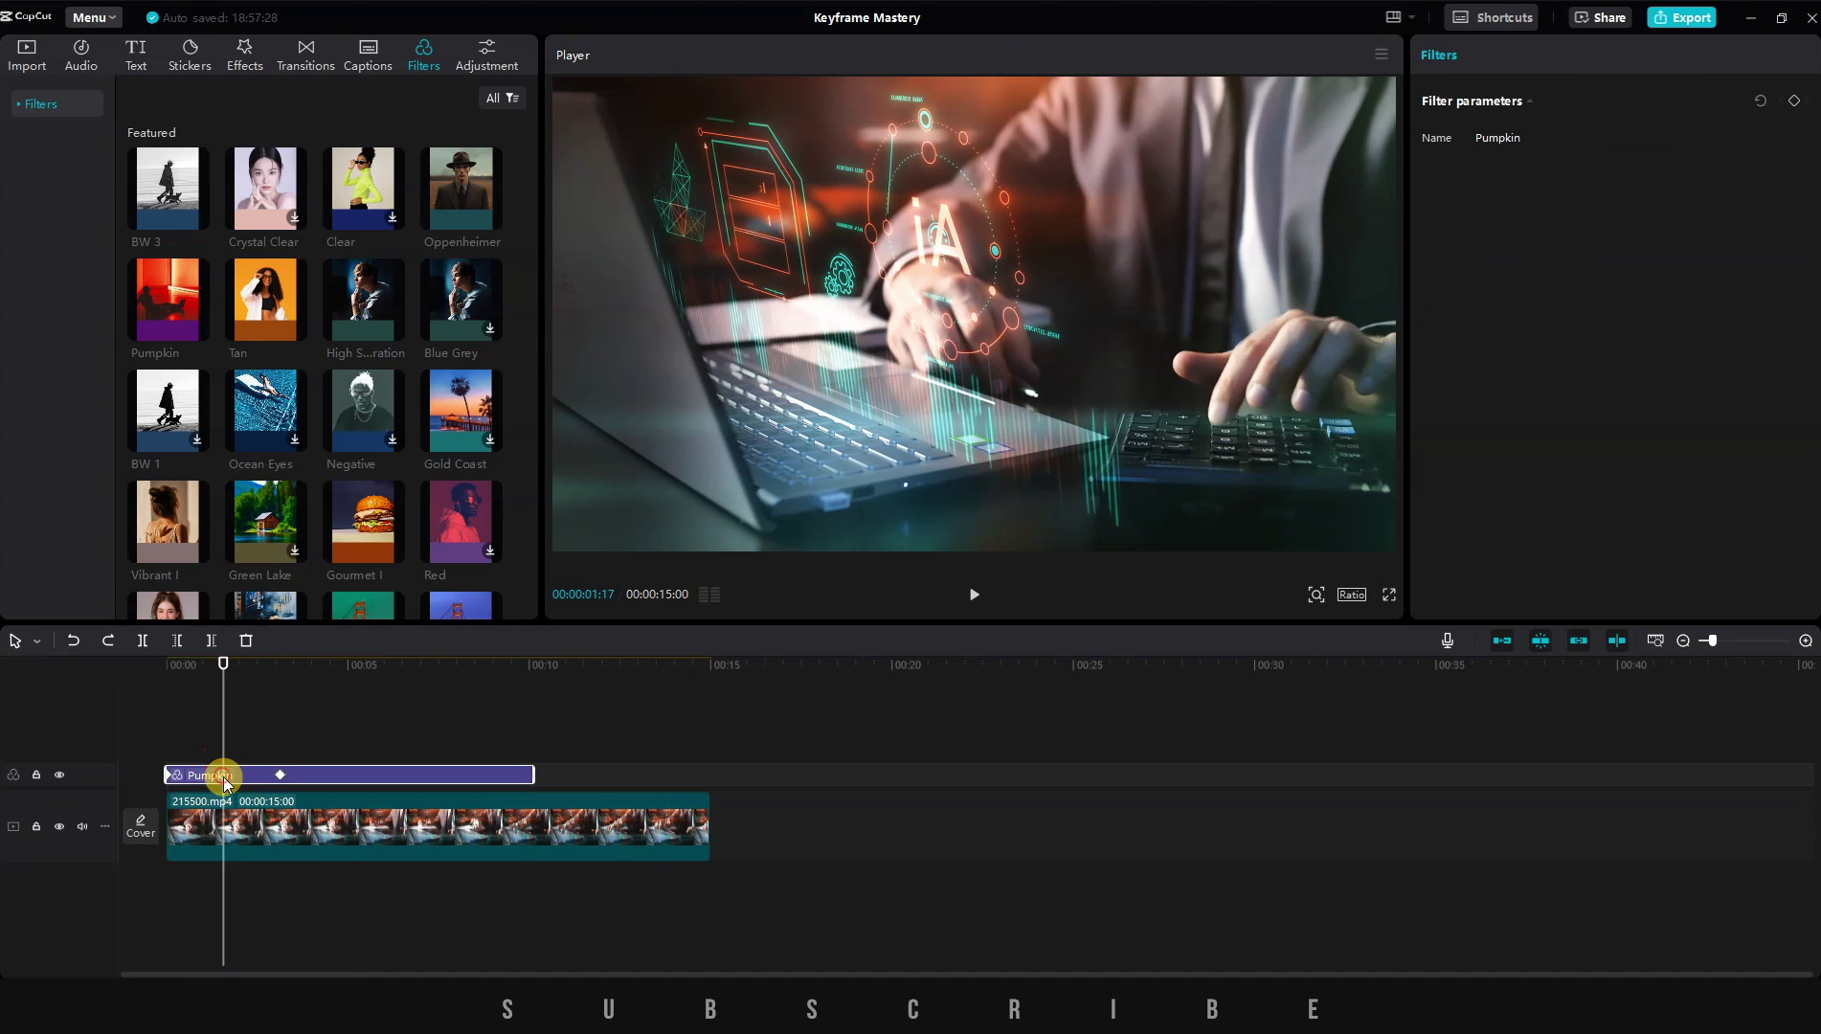
{"action": "left_click_drag", "start_coordinate": [286, 773], "coordinate": [352, 686]}
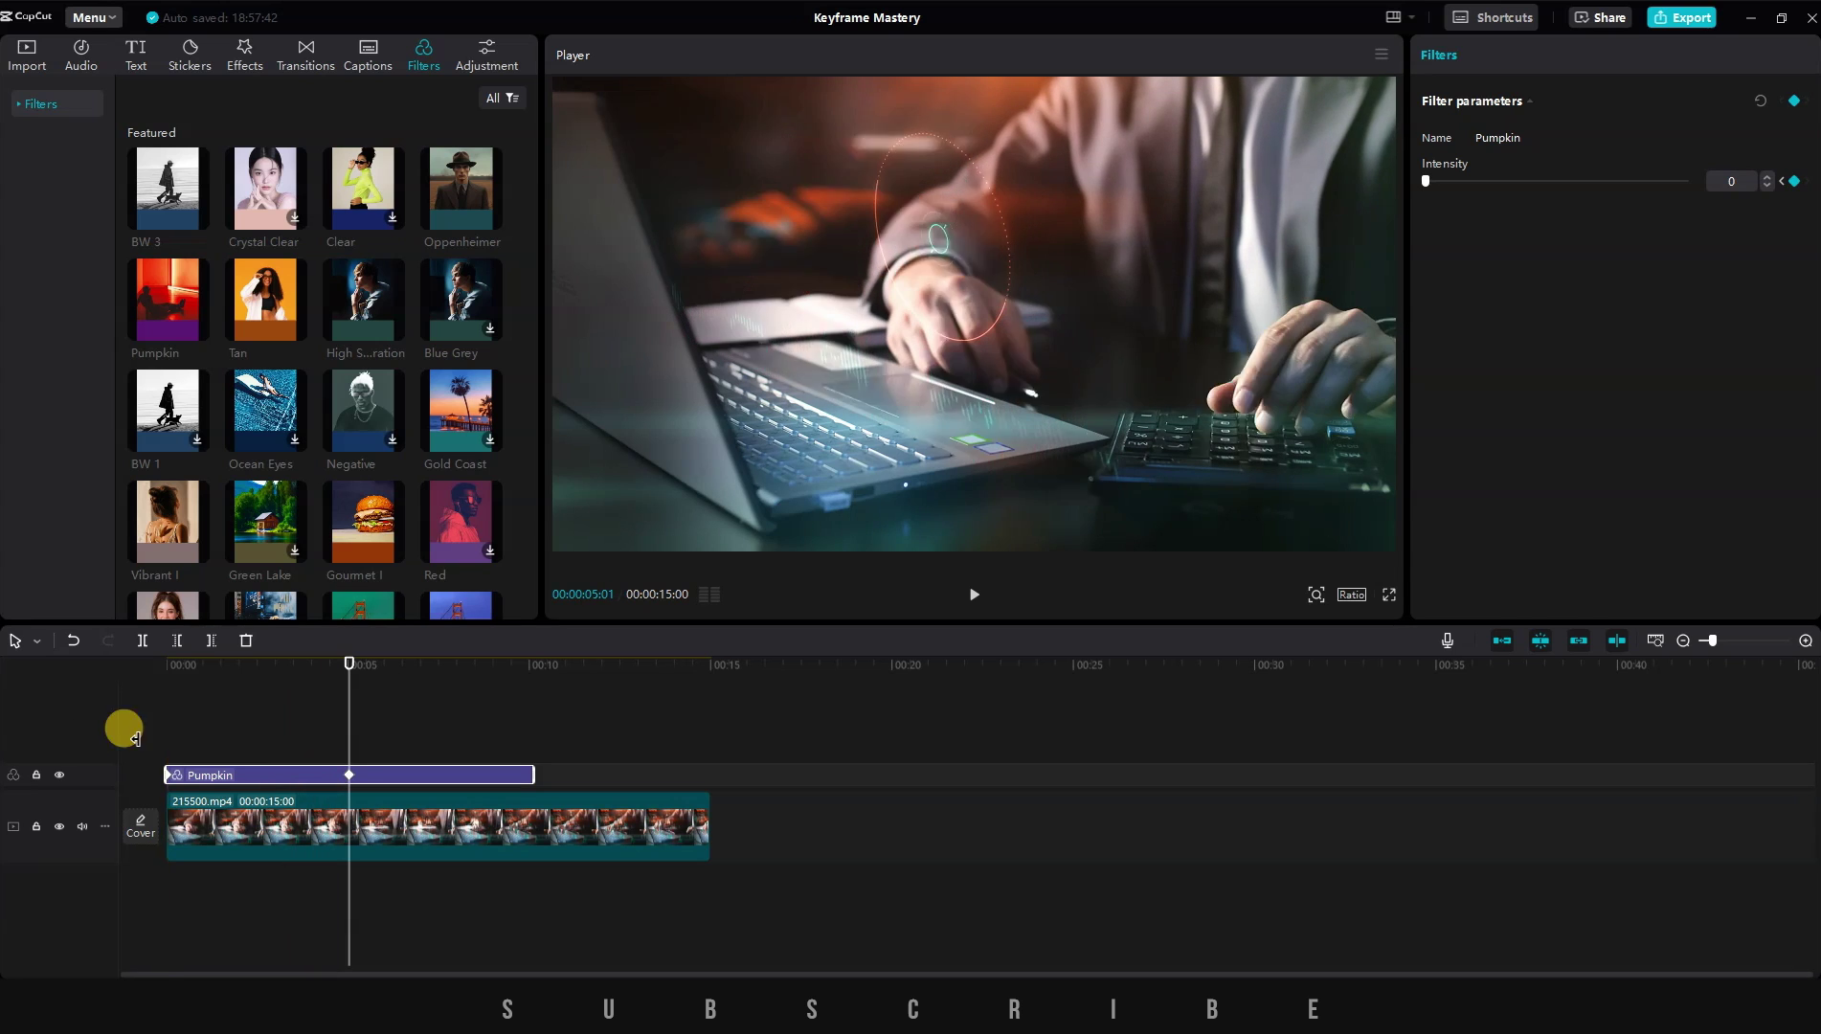
{"action": "left_click_drag", "start_coordinate": [342, 662], "coordinate": [387, 662]}
{"action": "left_click_drag", "start_coordinate": [1426, 178], "coordinate": [1814, 150]}
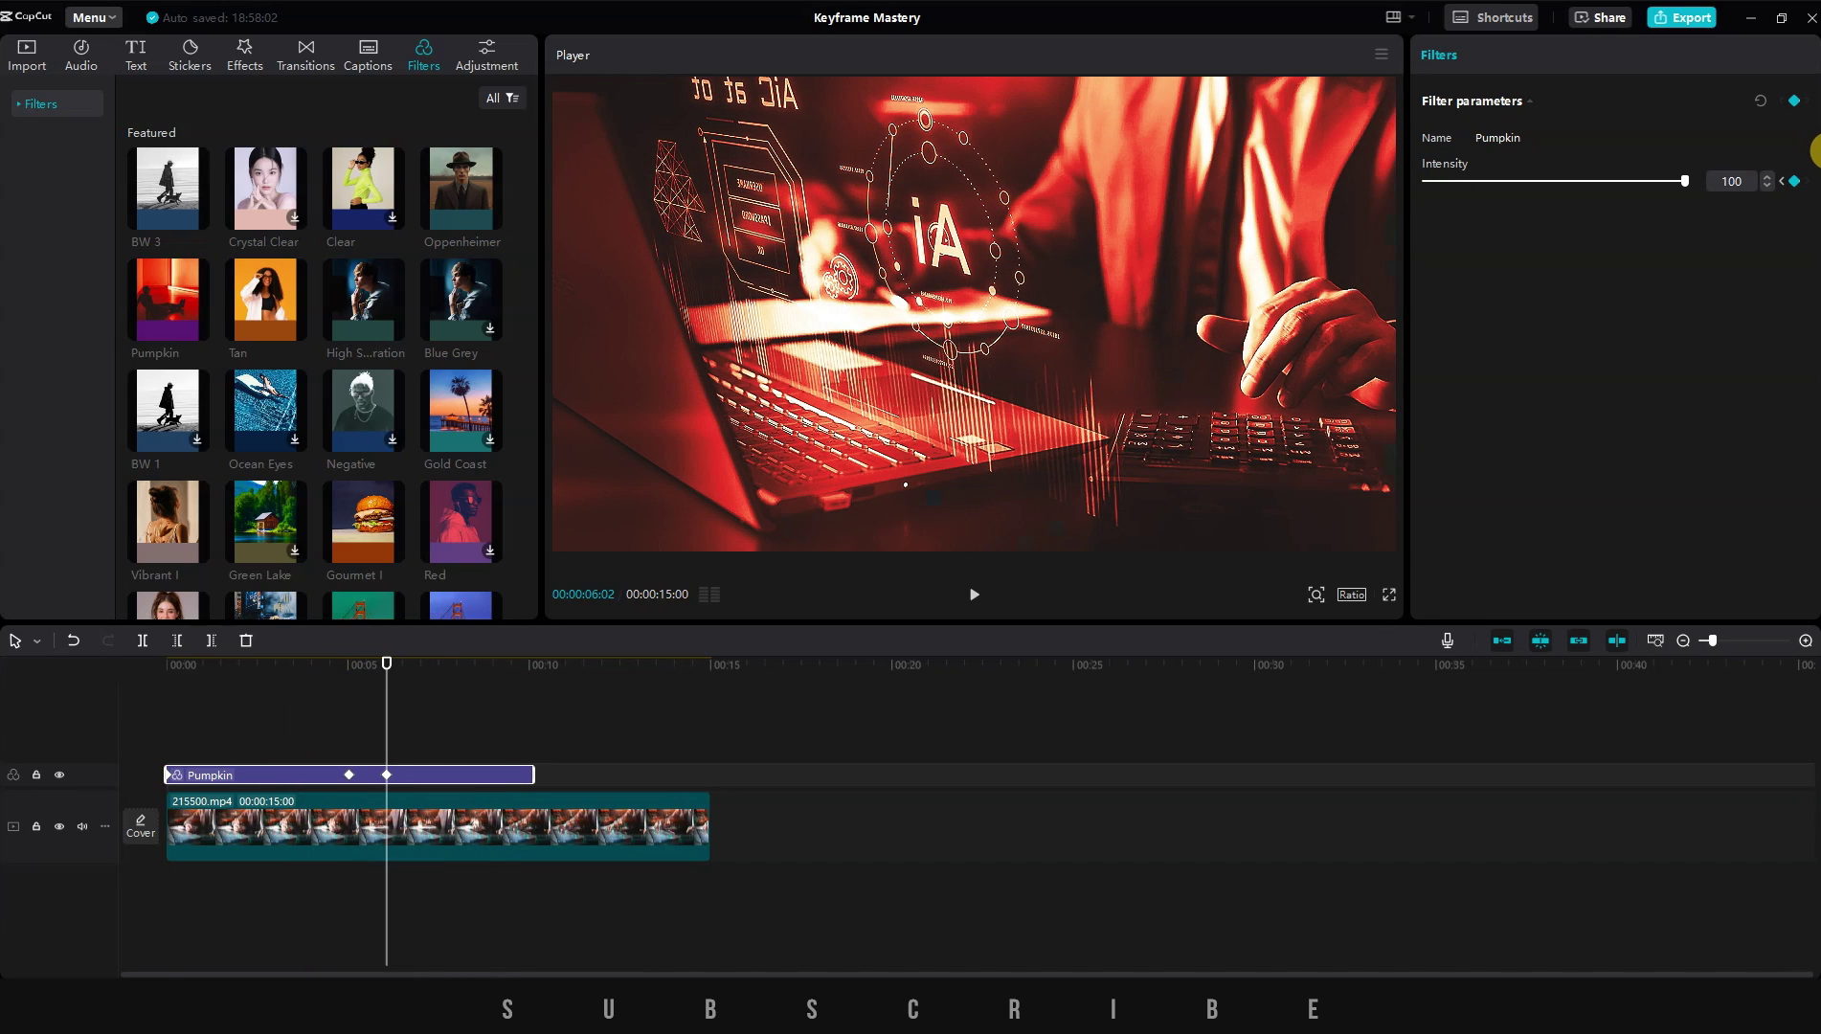
{"action": "key", "text": "Home"}
{"action": "key", "text": "space"}
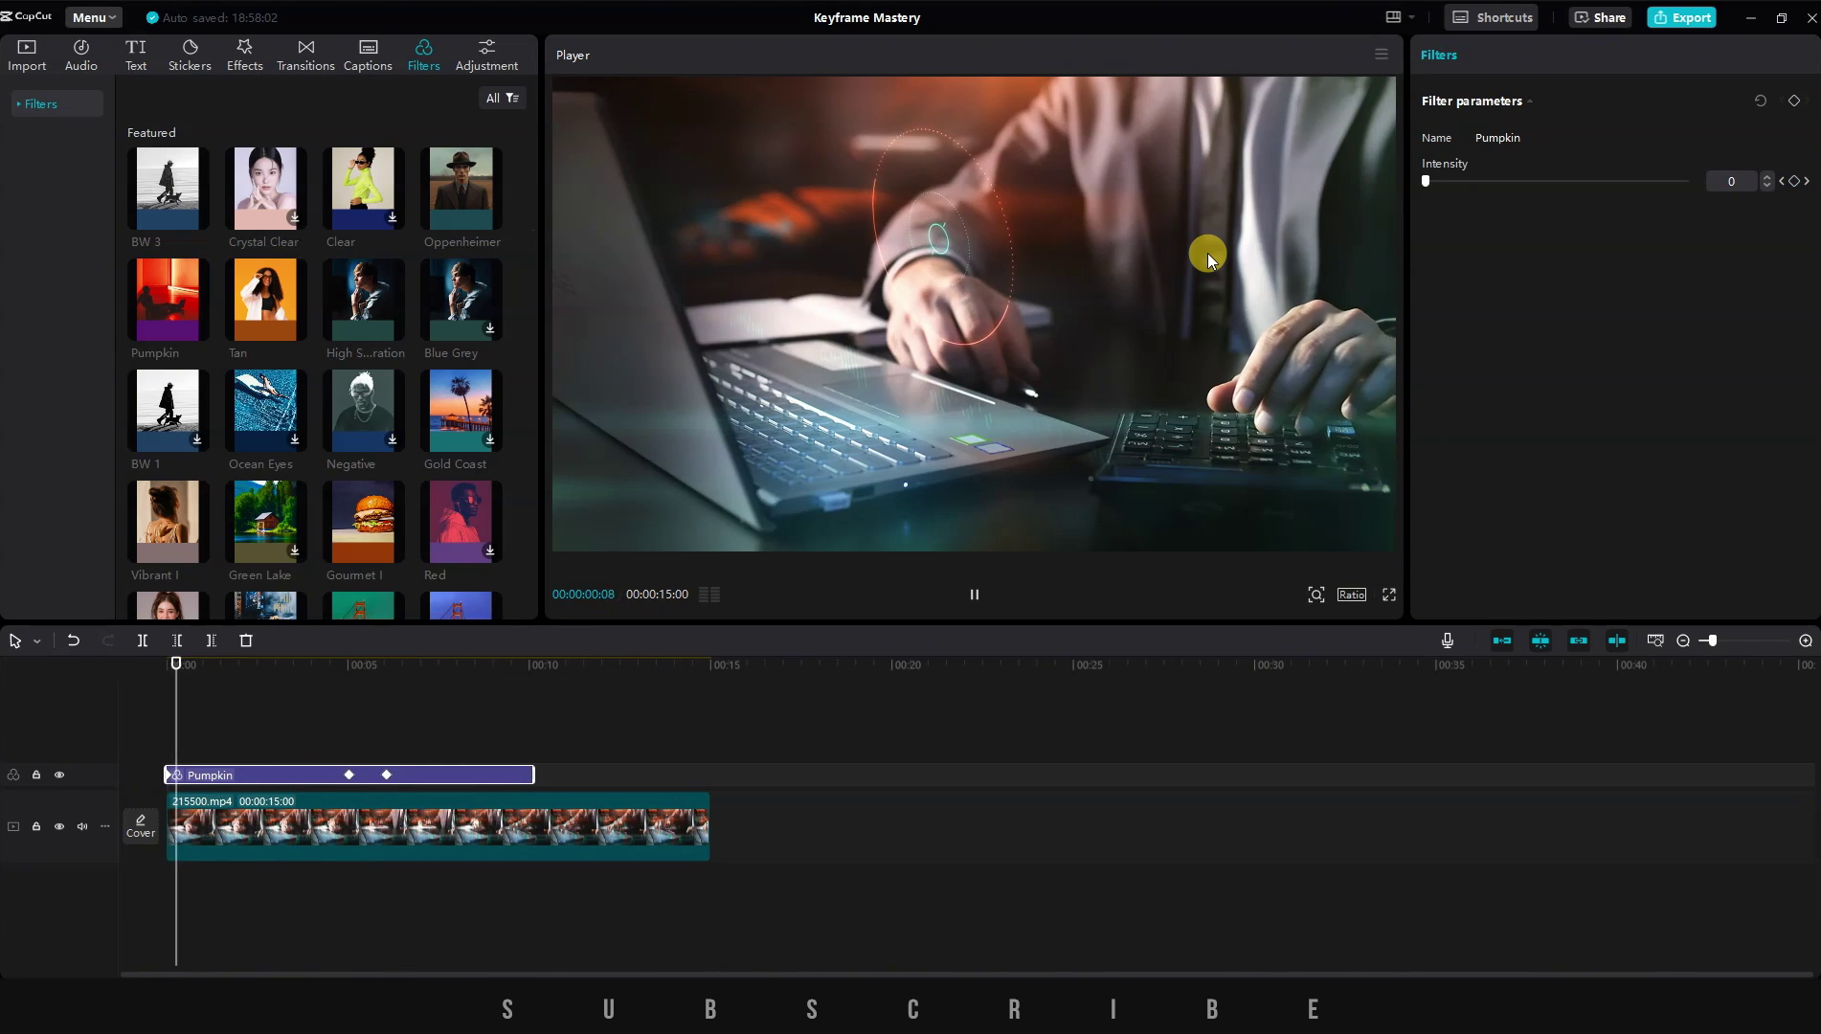